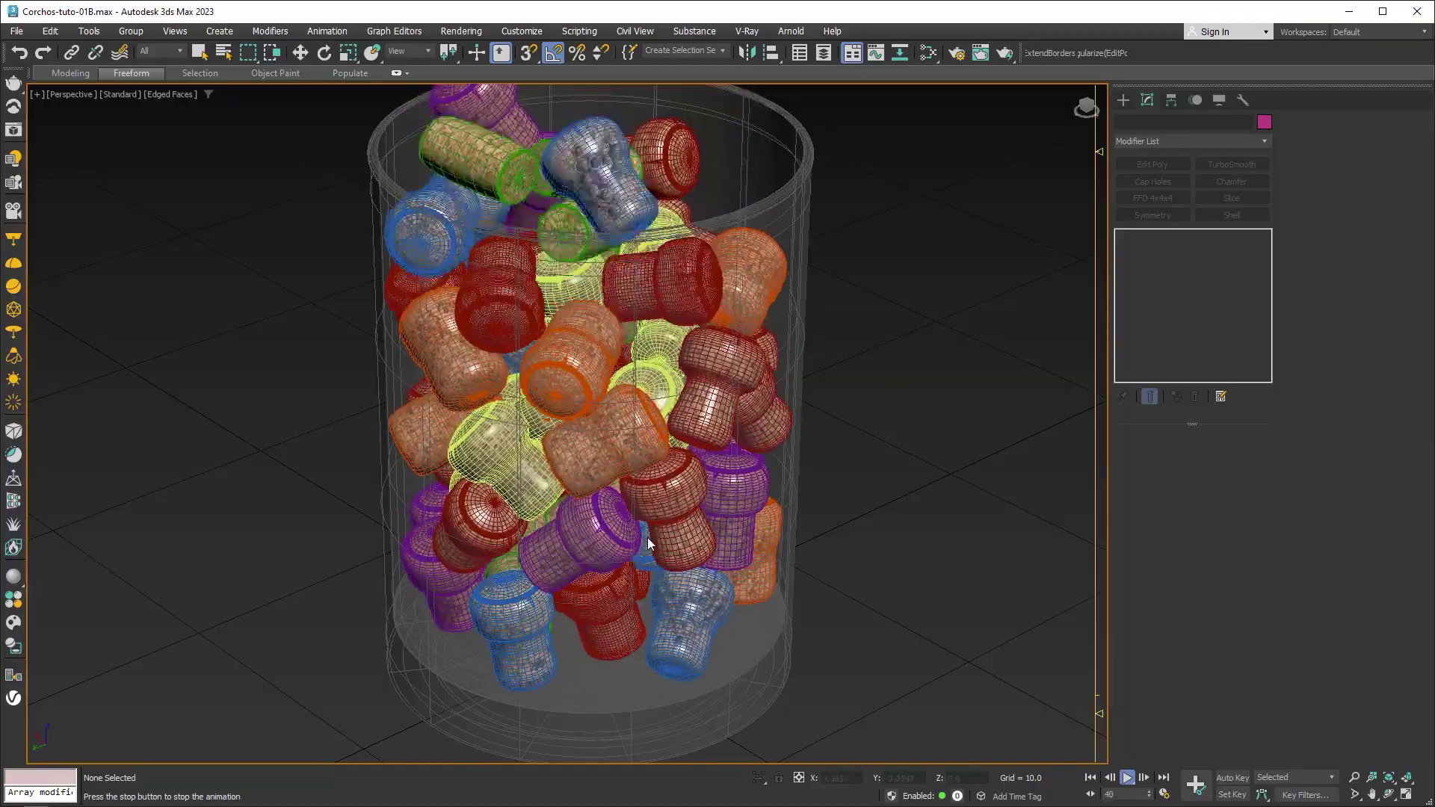
Orbit and zoom around the finished 01B jar of corks to preview it from above and the side
mouse_move(706, 415)
alt+middle_down()
mouse_move(676, 490)
mouse_move(688, 428)
alt+middle_up()
scroll(572, 411, up, 5)
scroll(572, 412, up, 3)
scroll(572, 411, down, 2)
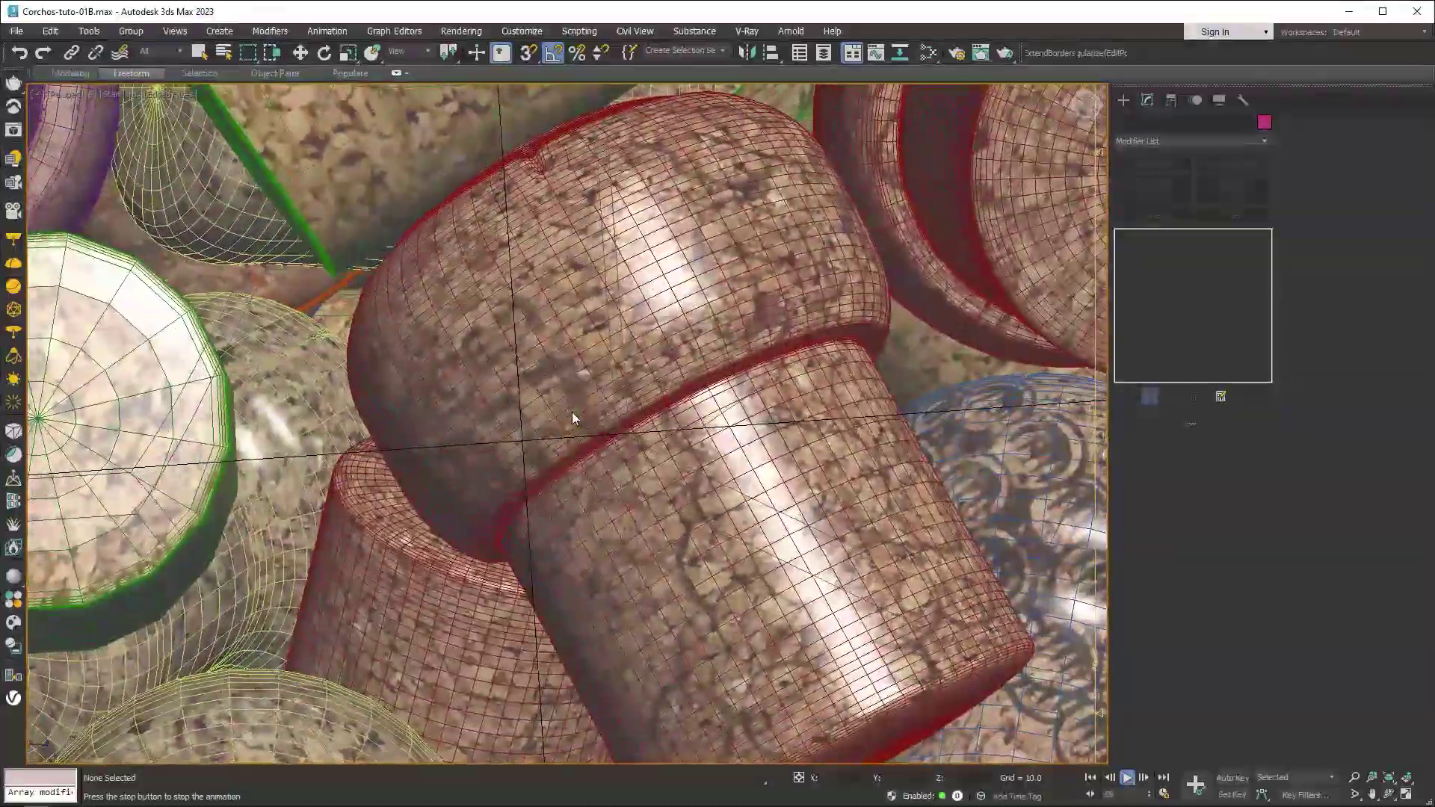
scroll(572, 411, down, 5)
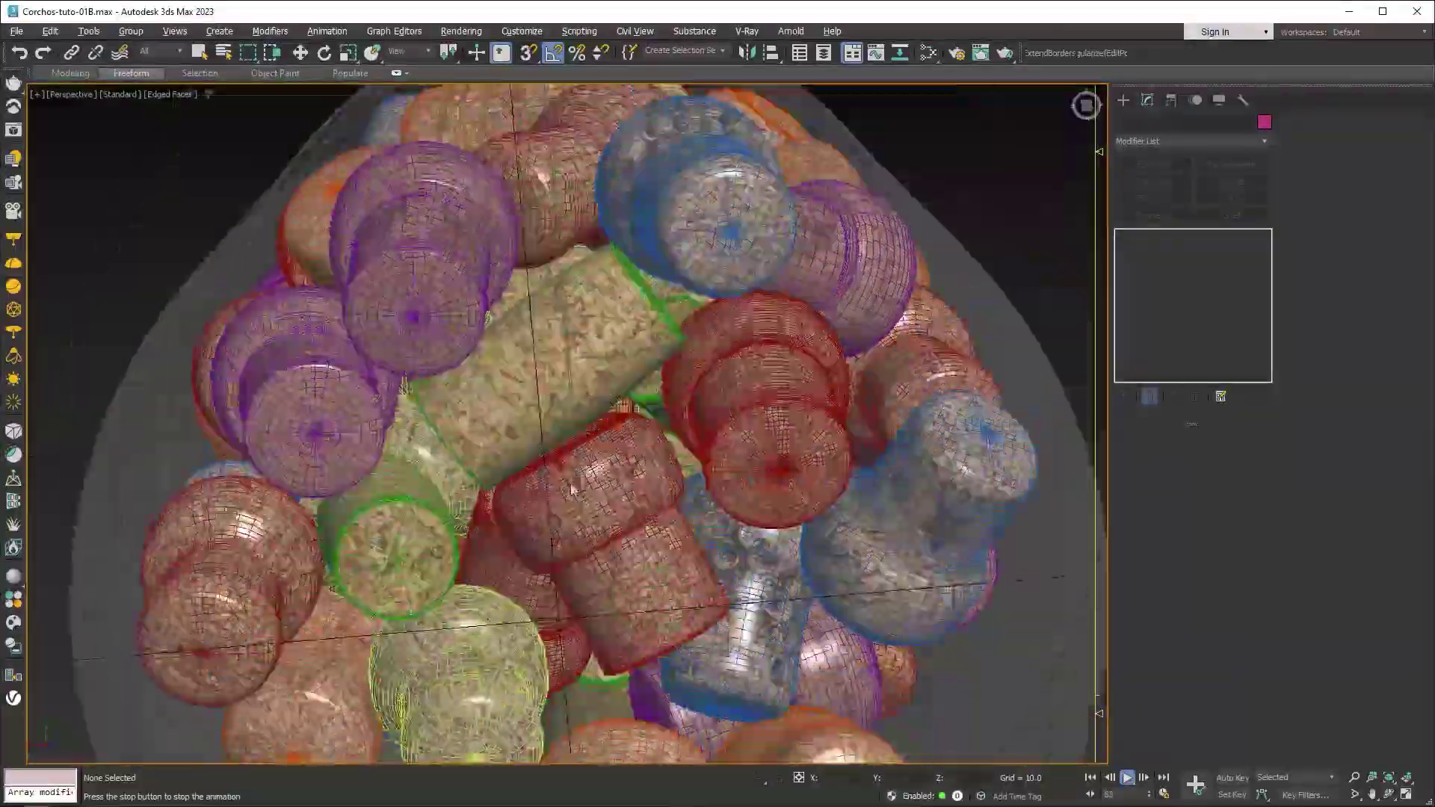
alt+middle_drag(572, 412, 577, 737)
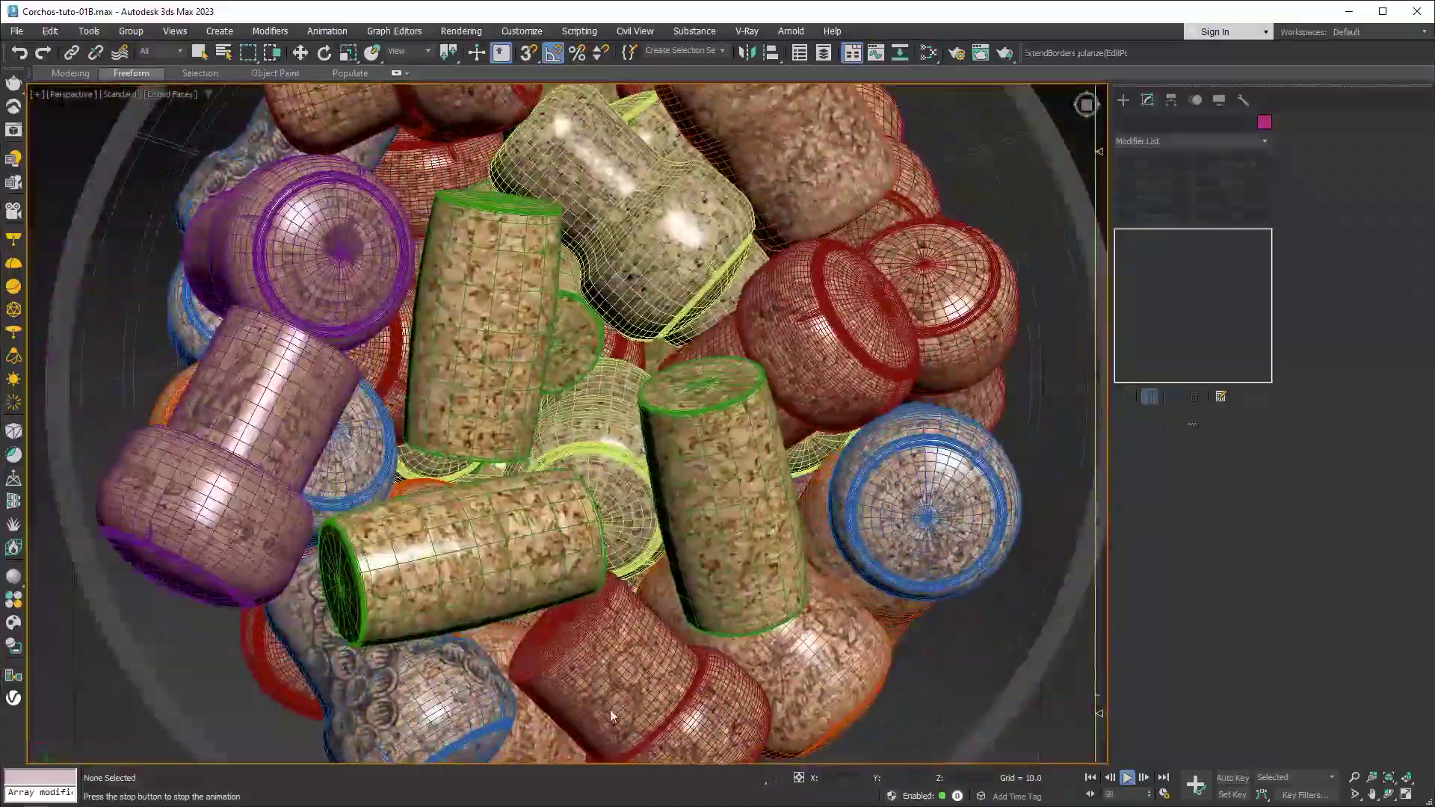
alt+middle_drag(610, 716, 640, 550)
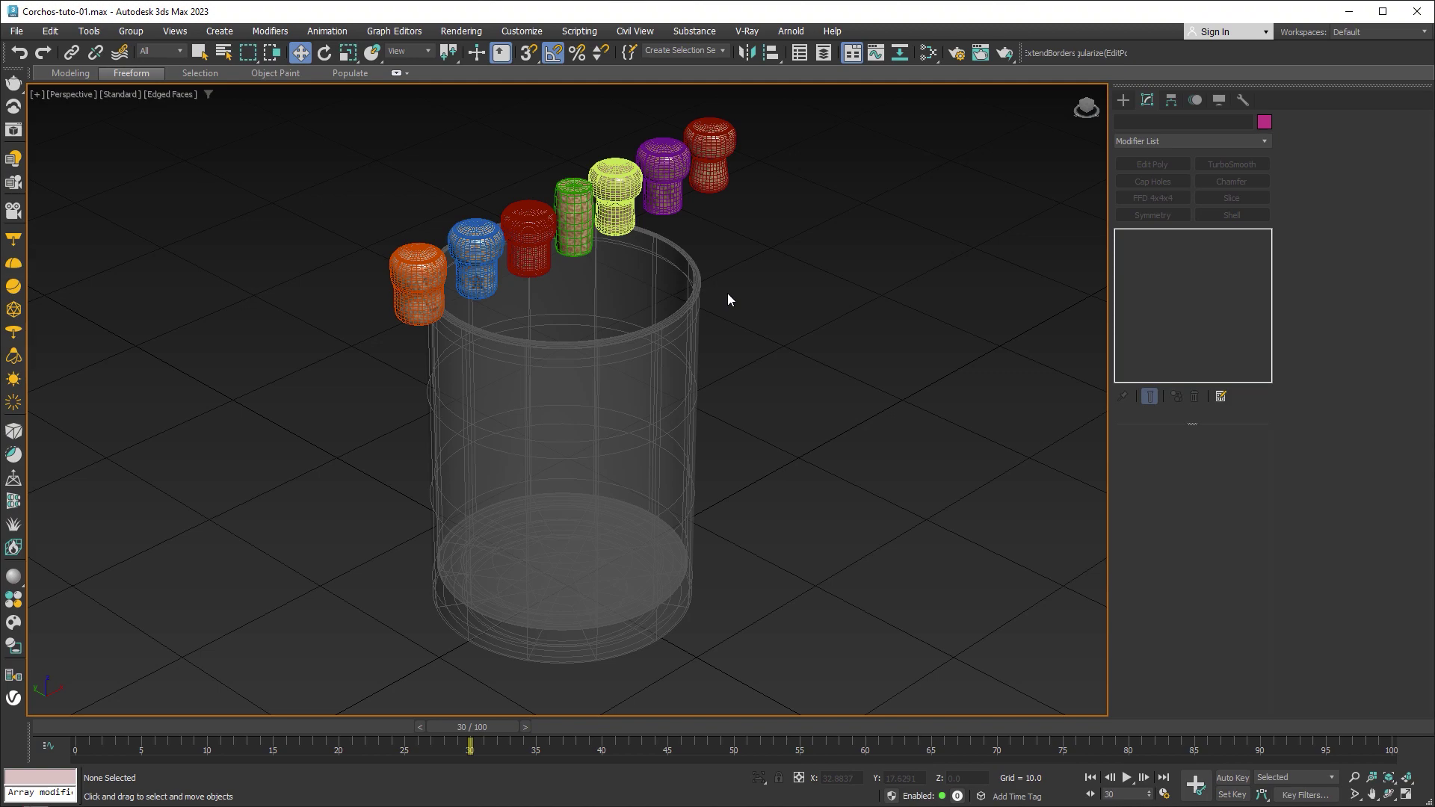
click(697, 310)
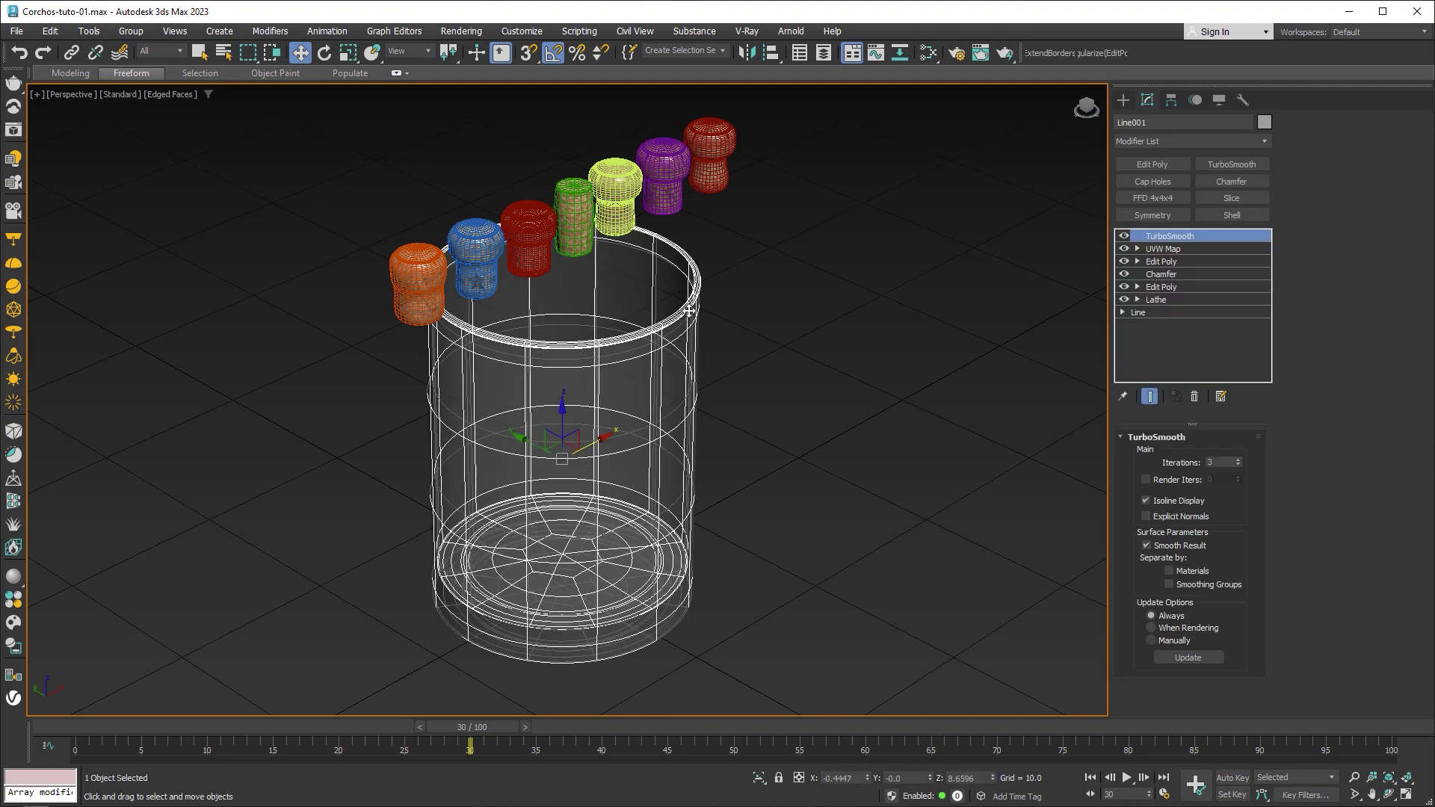
mouse_move(796, 340)
alt+middle_down()
mouse_move(737, 340)
mouse_move(724, 303)
mouse_move(677, 299)
mouse_move(685, 328)
mouse_move(743, 287)
mouse_move(742, 258)
mouse_move(768, 339)
mouse_move(748, 254)
alt+middle_up()
click(781, 201)
key(F3)
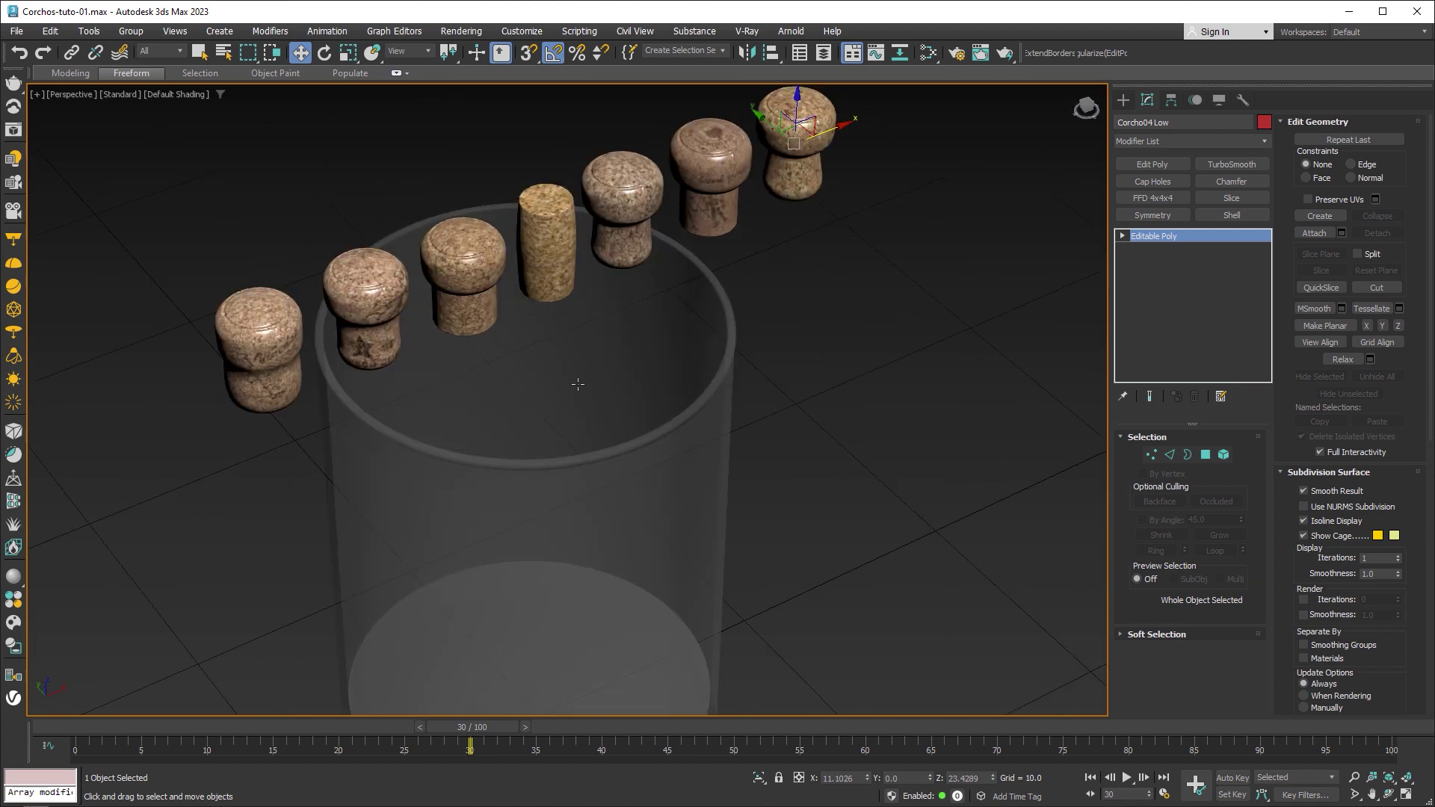
mouse_move(516, 406)
alt+middle_down()
mouse_move(651, 382)
mouse_move(595, 329)
alt+middle_up()
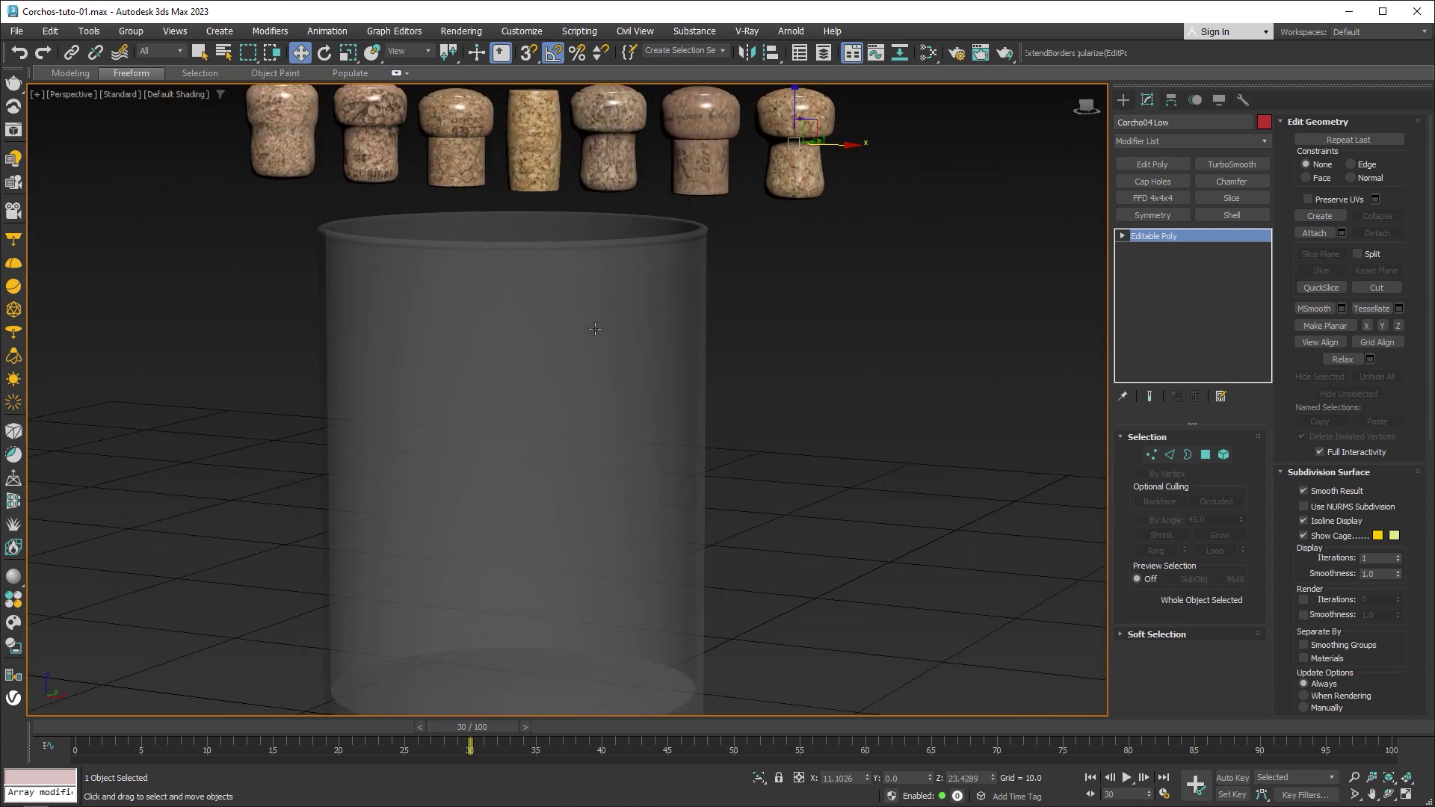
key(F4)
middle_drag(755, 317, 783, 401)
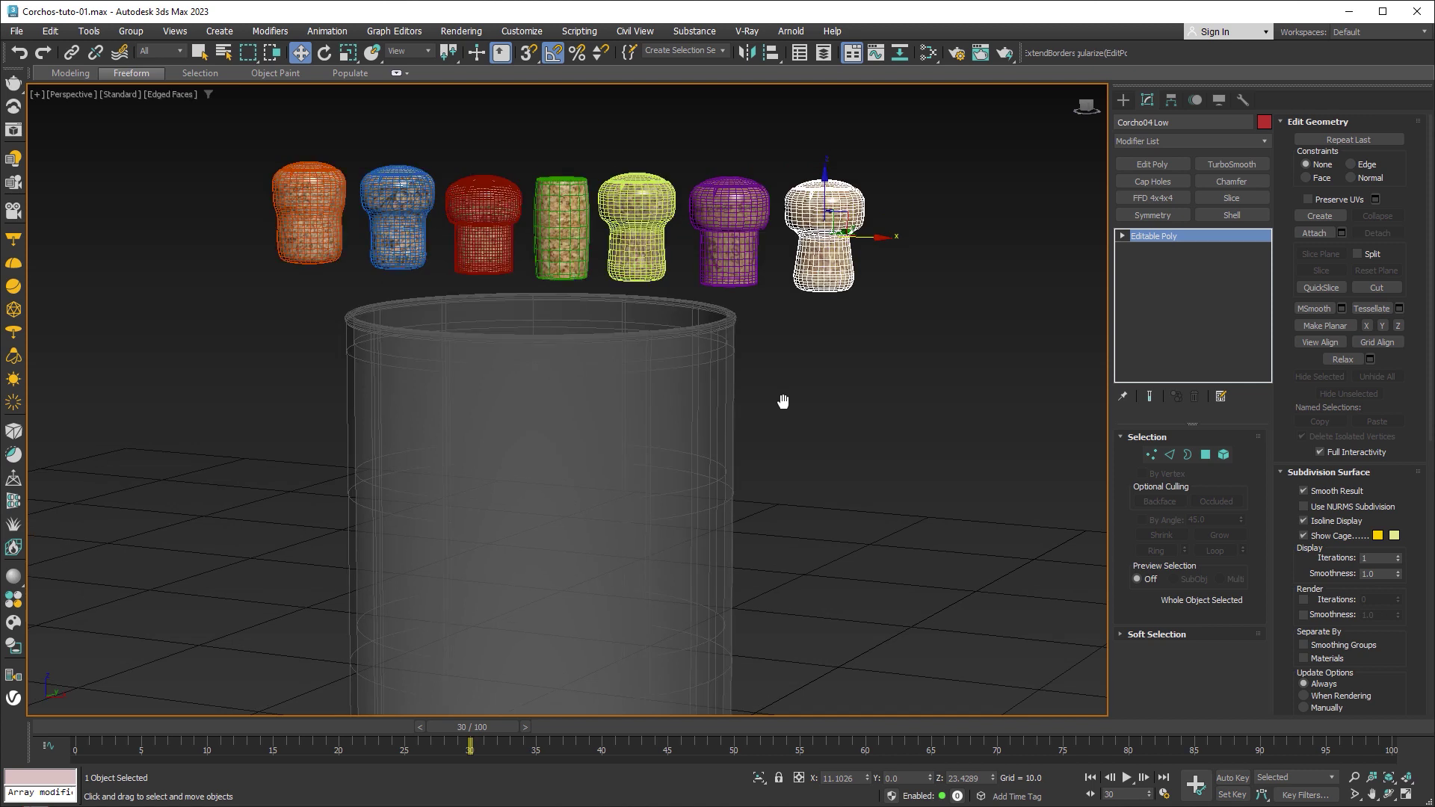
Show the MassFX Toolbar and open MassFX Tools on its Scene Settings
right_click(1189, 57)
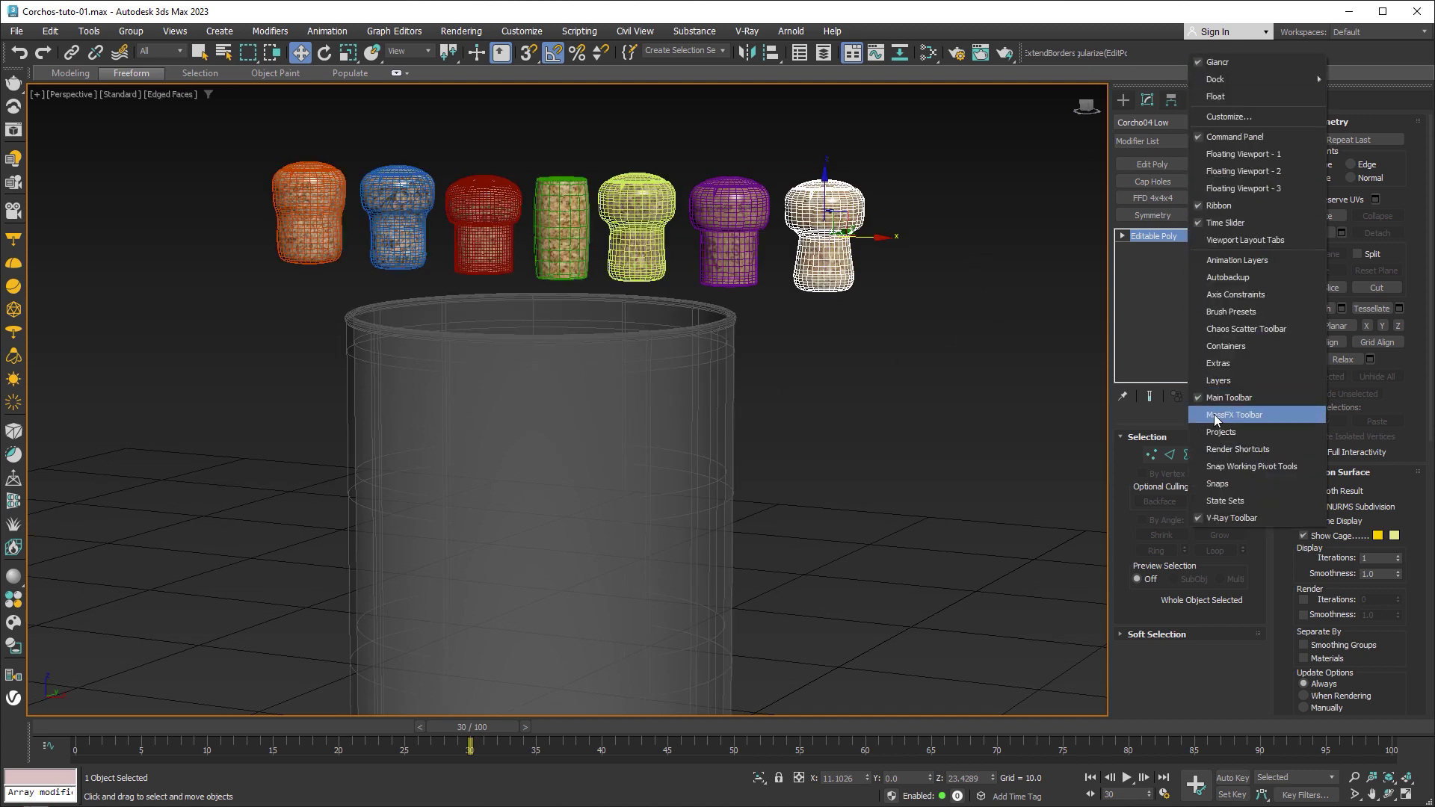
click(1276, 415)
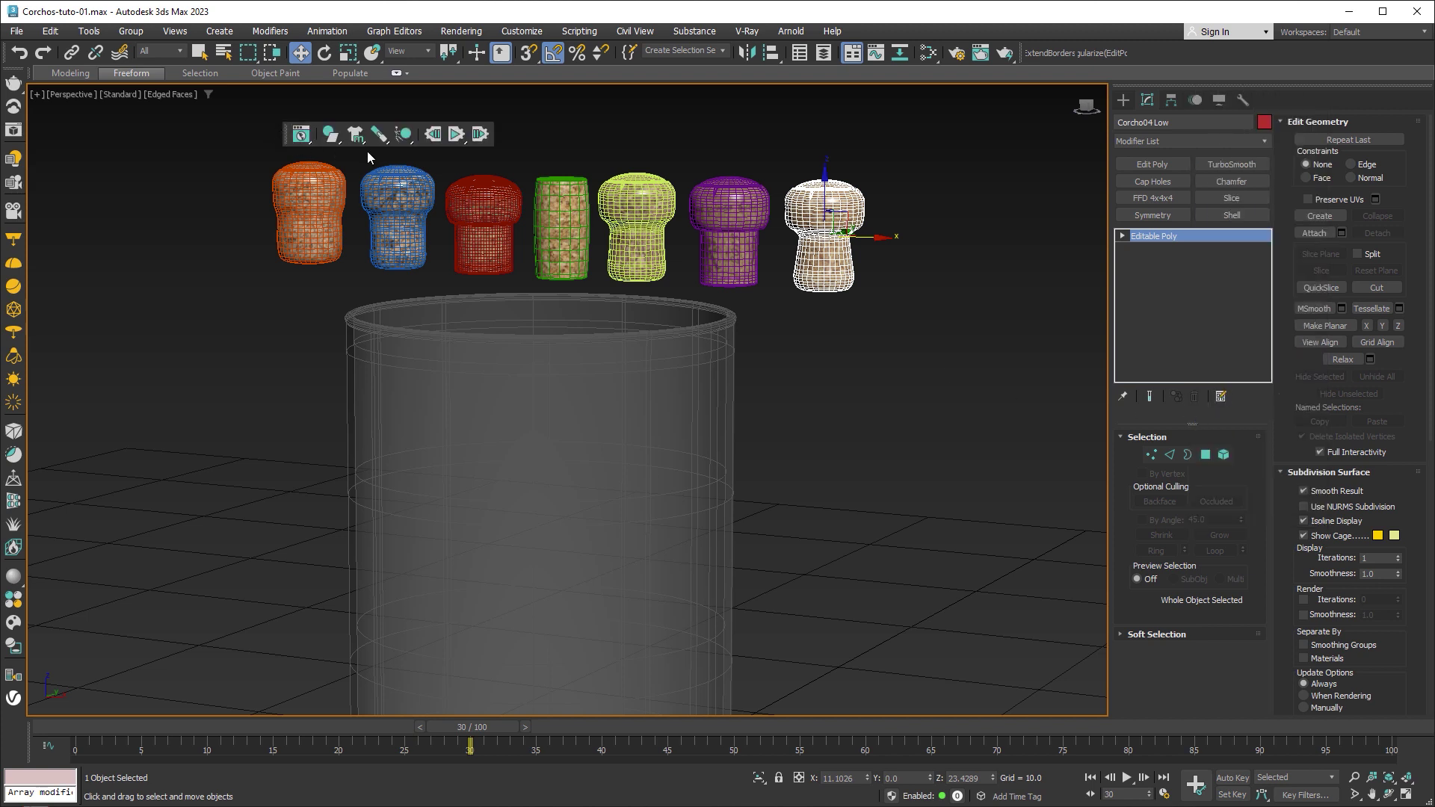
click(301, 135)
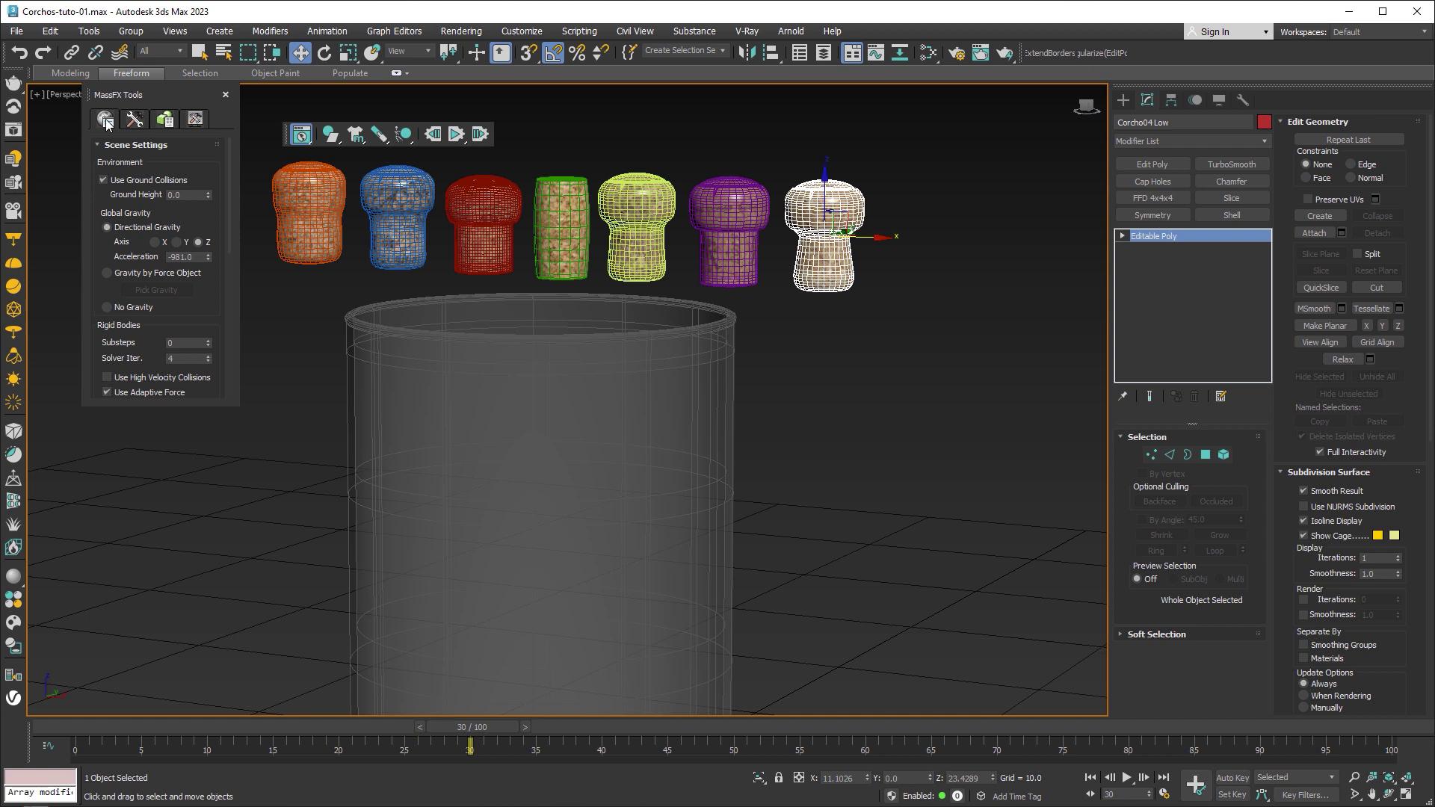
scroll(209, 187, down, 1)
scroll(207, 202, up, 1)
scroll(810, 480, down, 1)
scroll(812, 457, down, 3)
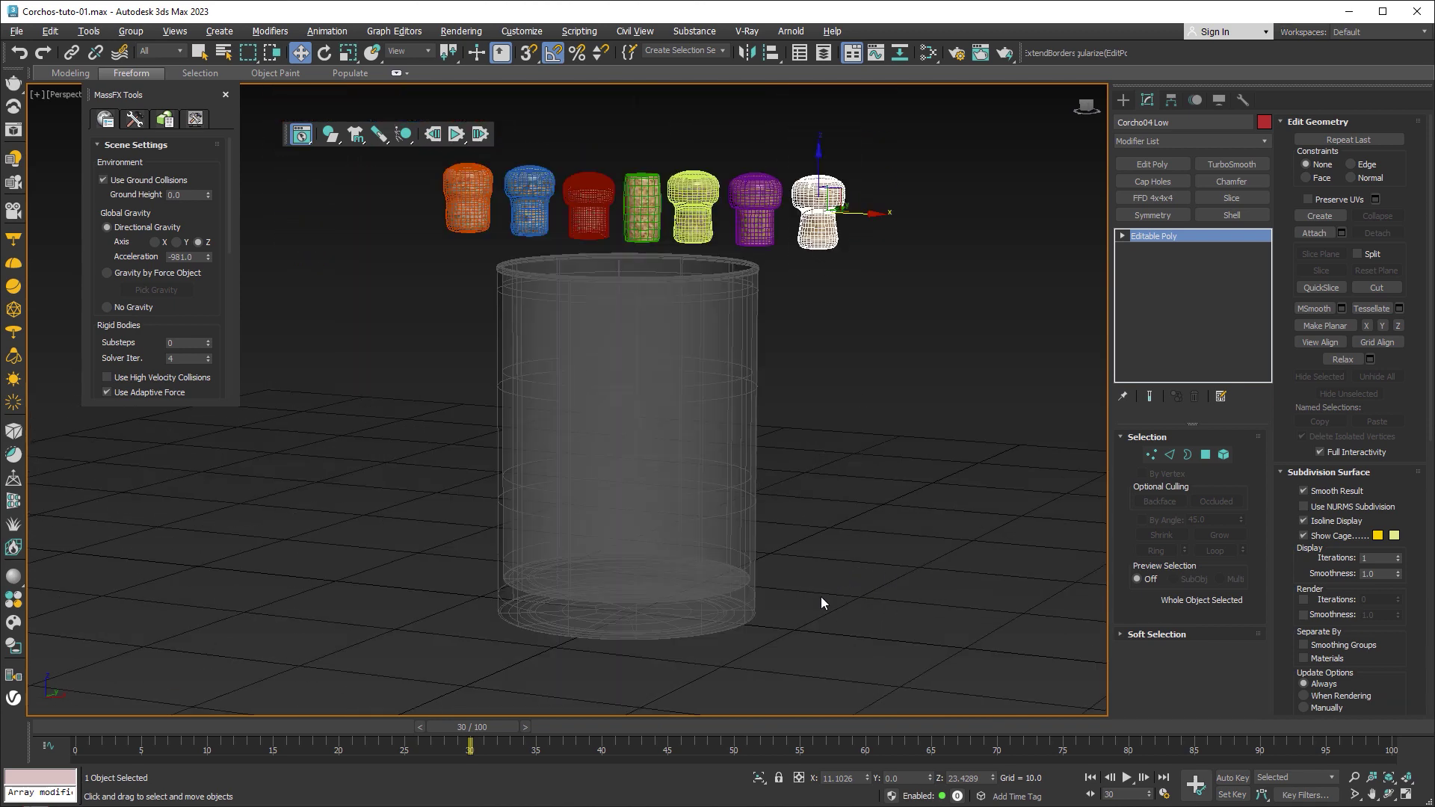
alt+middle_drag(821, 597, 849, 580)
mouse_move(826, 643)
alt+middle_down()
mouse_move(836, 599)
mouse_move(817, 613)
alt+middle_up()
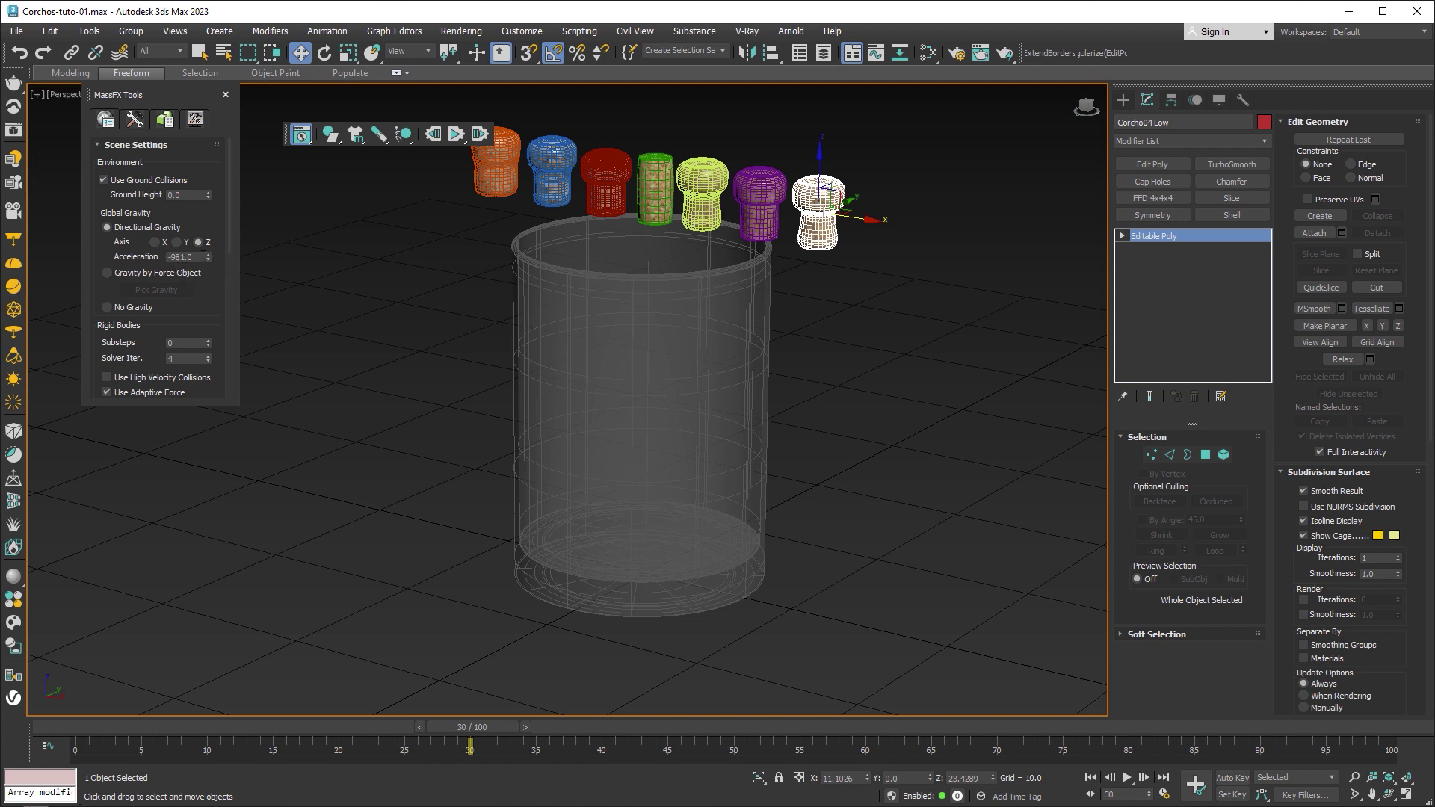
Set the MassFX gravity acceleration to -200
double_click(175, 257)
text(-200)
key(Return)
key(q)
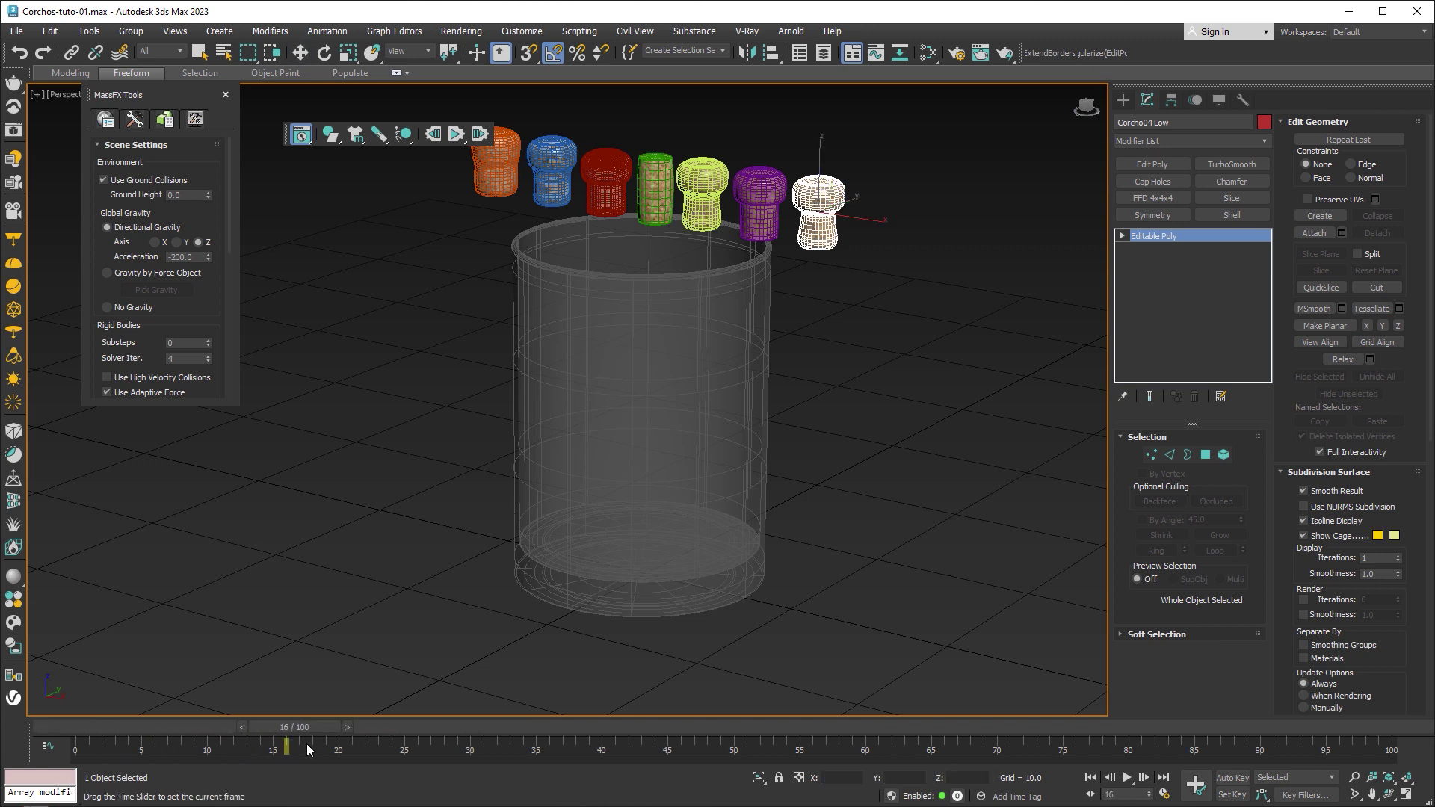
key(w)
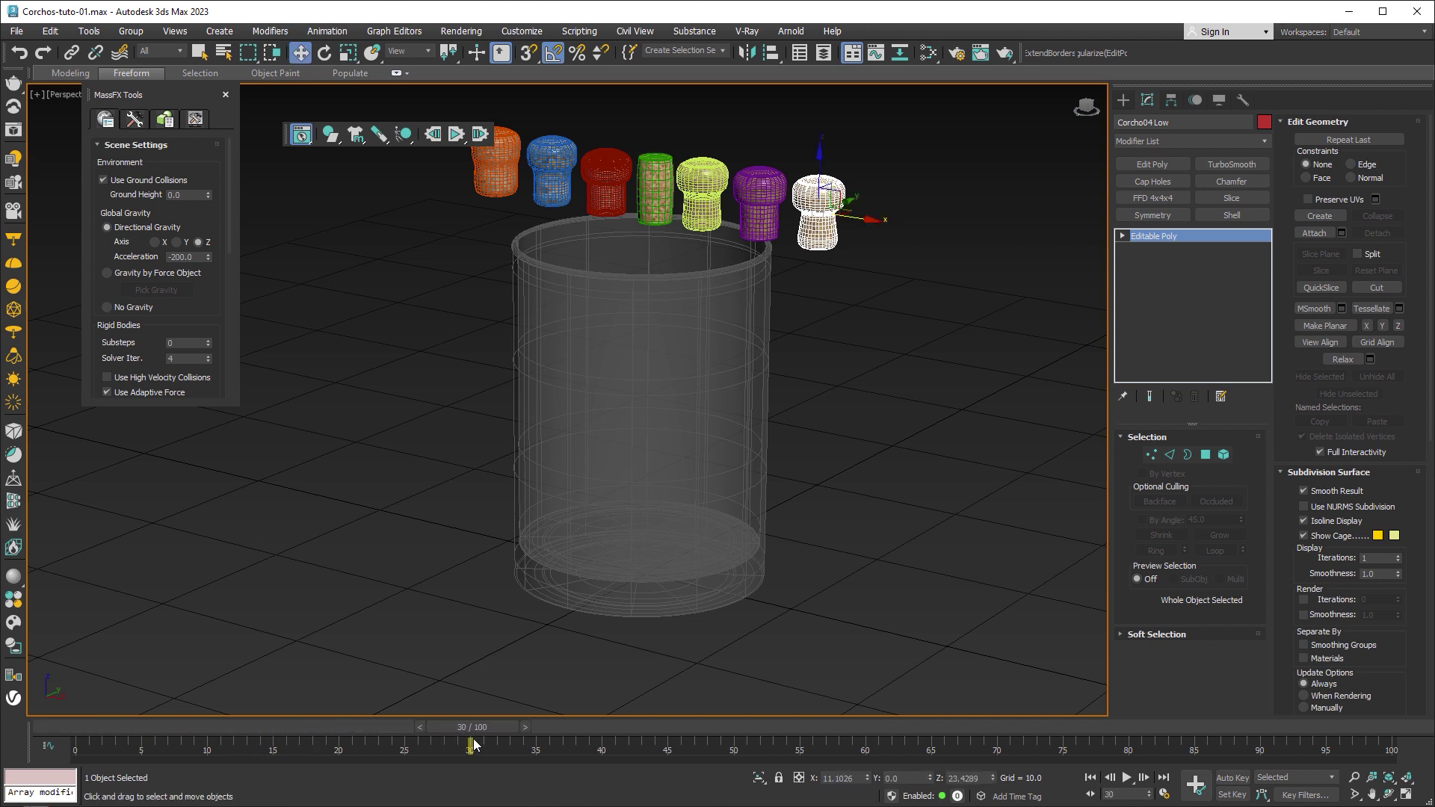
Set simulation Substeps to 4 and Solver Iterations to 16
click(209, 340)
double_click(180, 342)
text(4)
key(Tab)
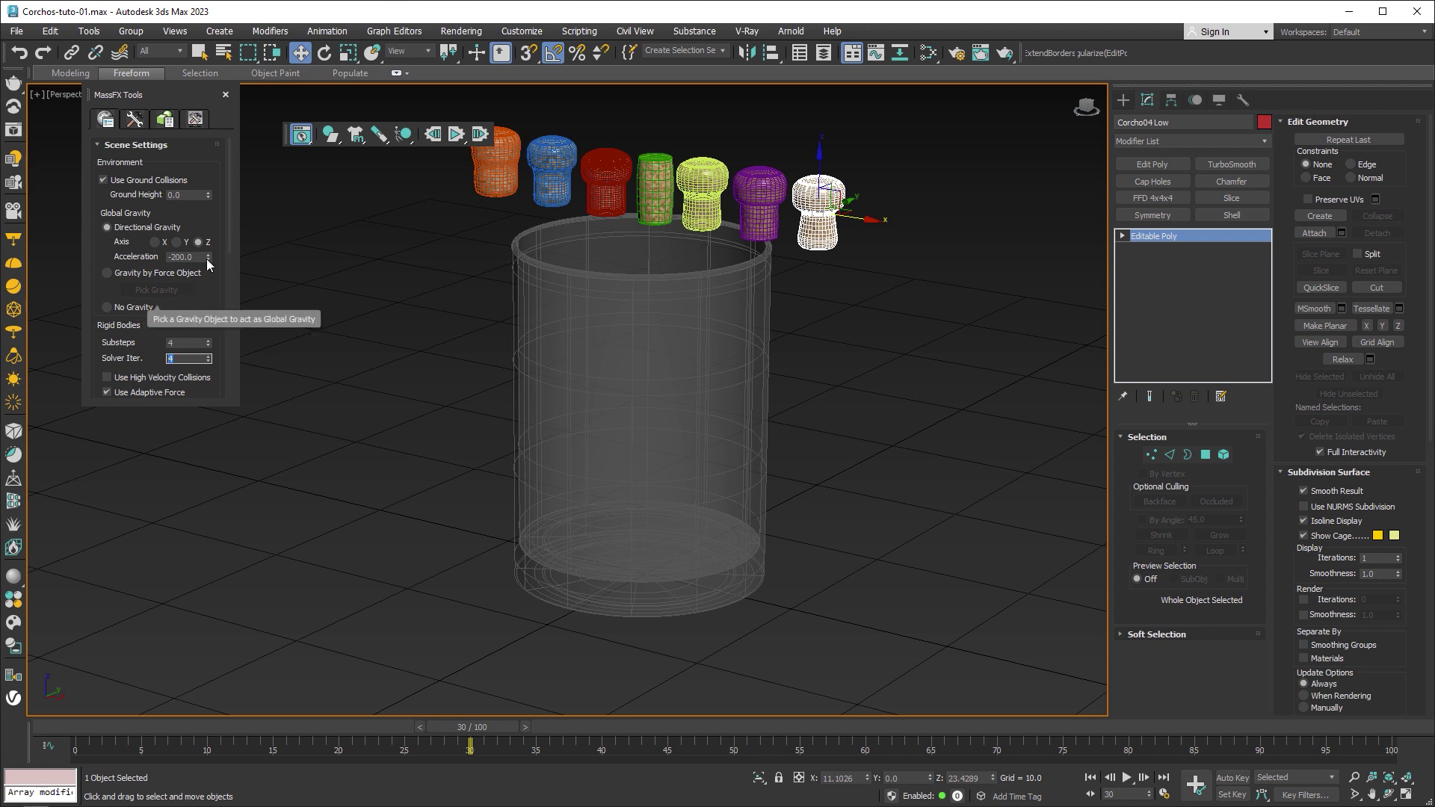
text(16)
key(Return)
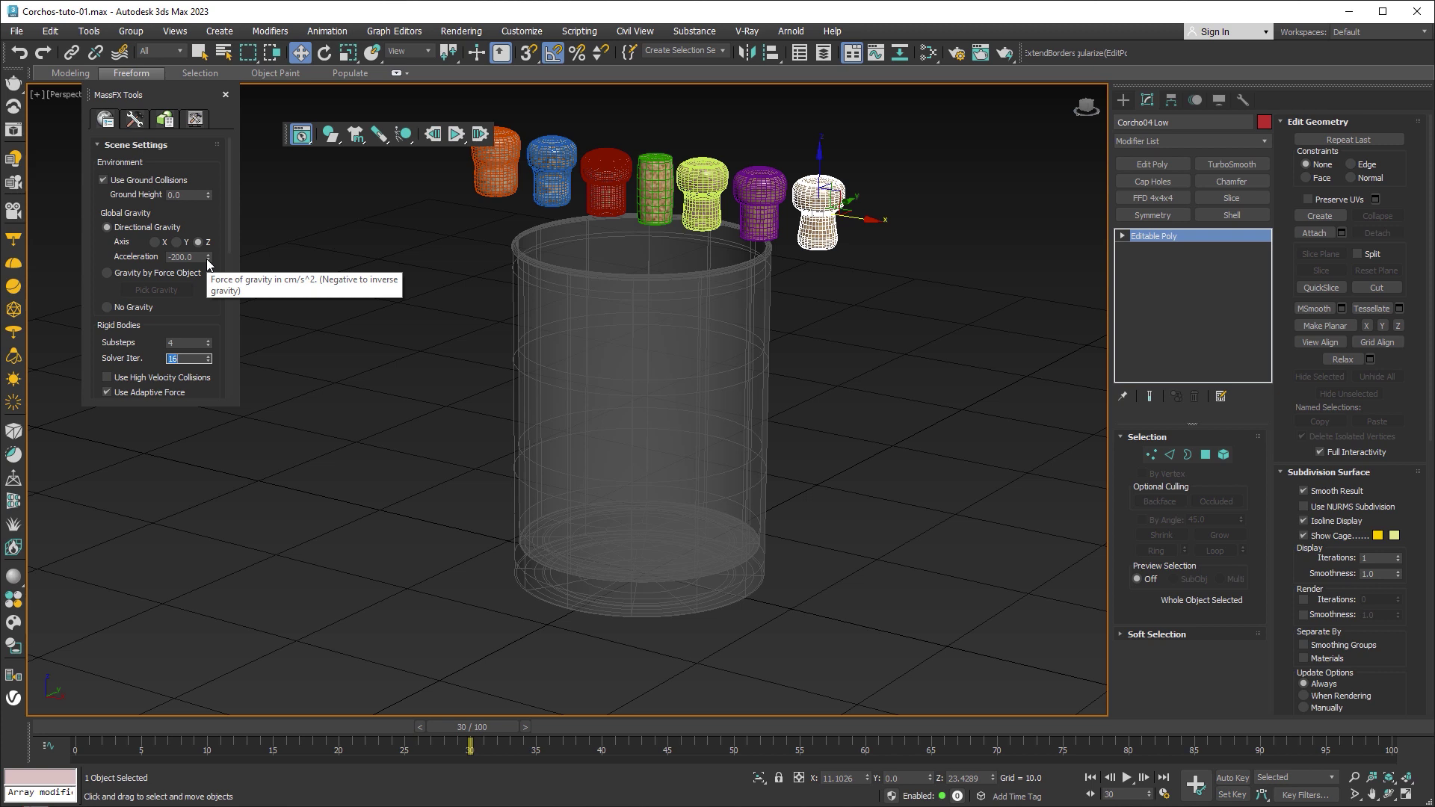
key(Tab)
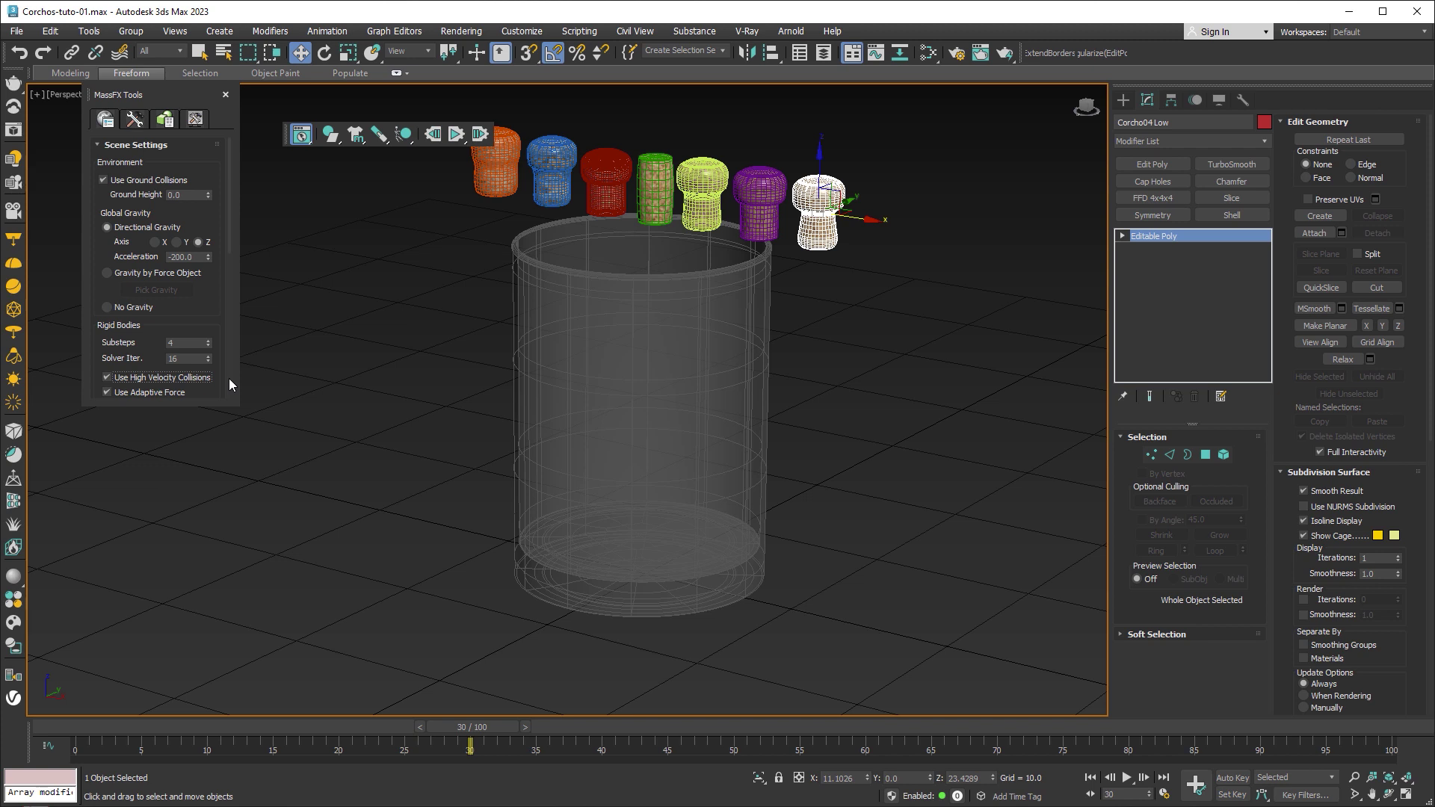
Enable Use Multithreading and Hardware Acceleration under the MassFX Engine options
drag(228, 227, 231, 379)
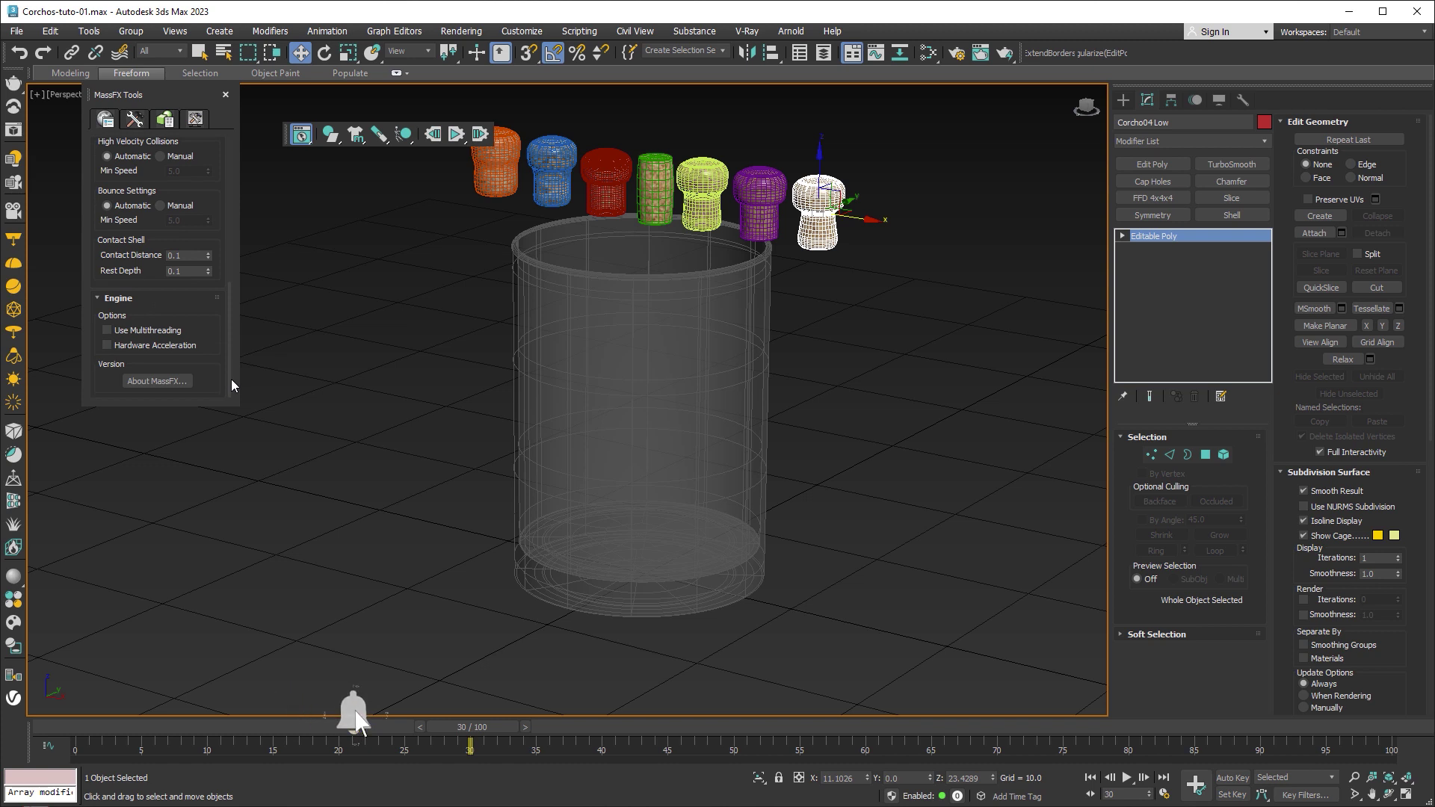
click(150, 330)
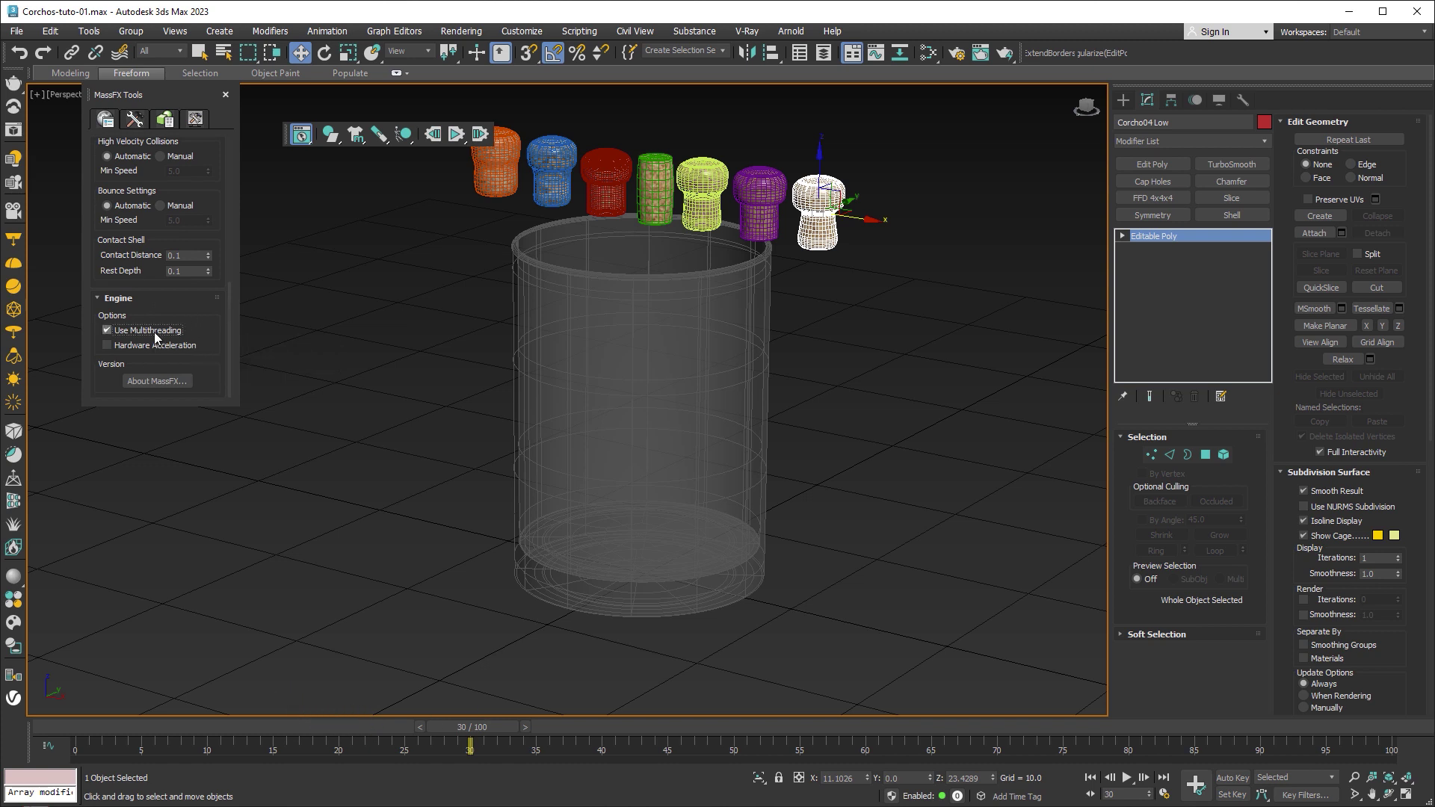
click(153, 346)
Make the glass jar a static rigid body and the right red cork dynamic
click(575, 384)
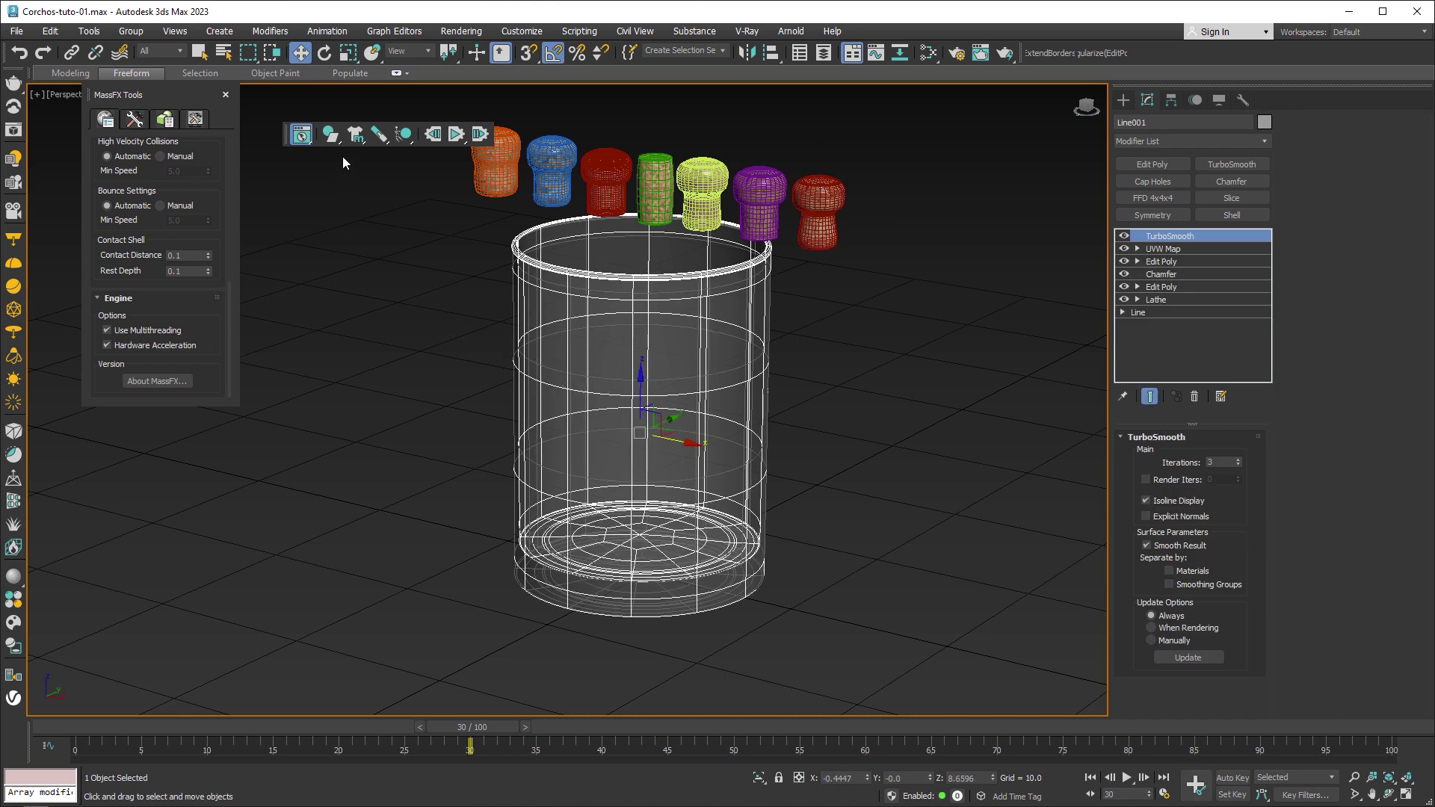
drag(339, 148, 459, 210)
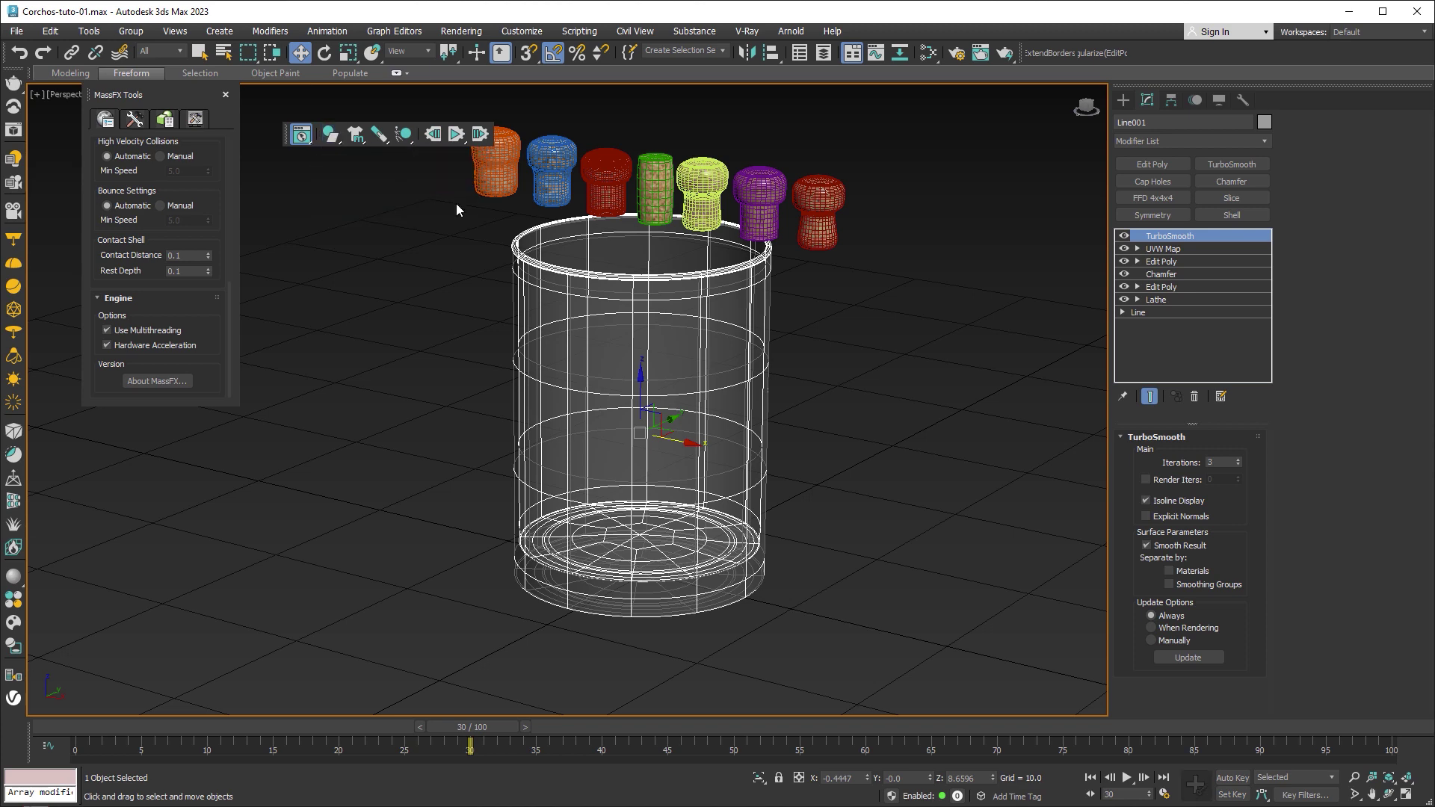
click(820, 193)
drag(339, 148, 444, 157)
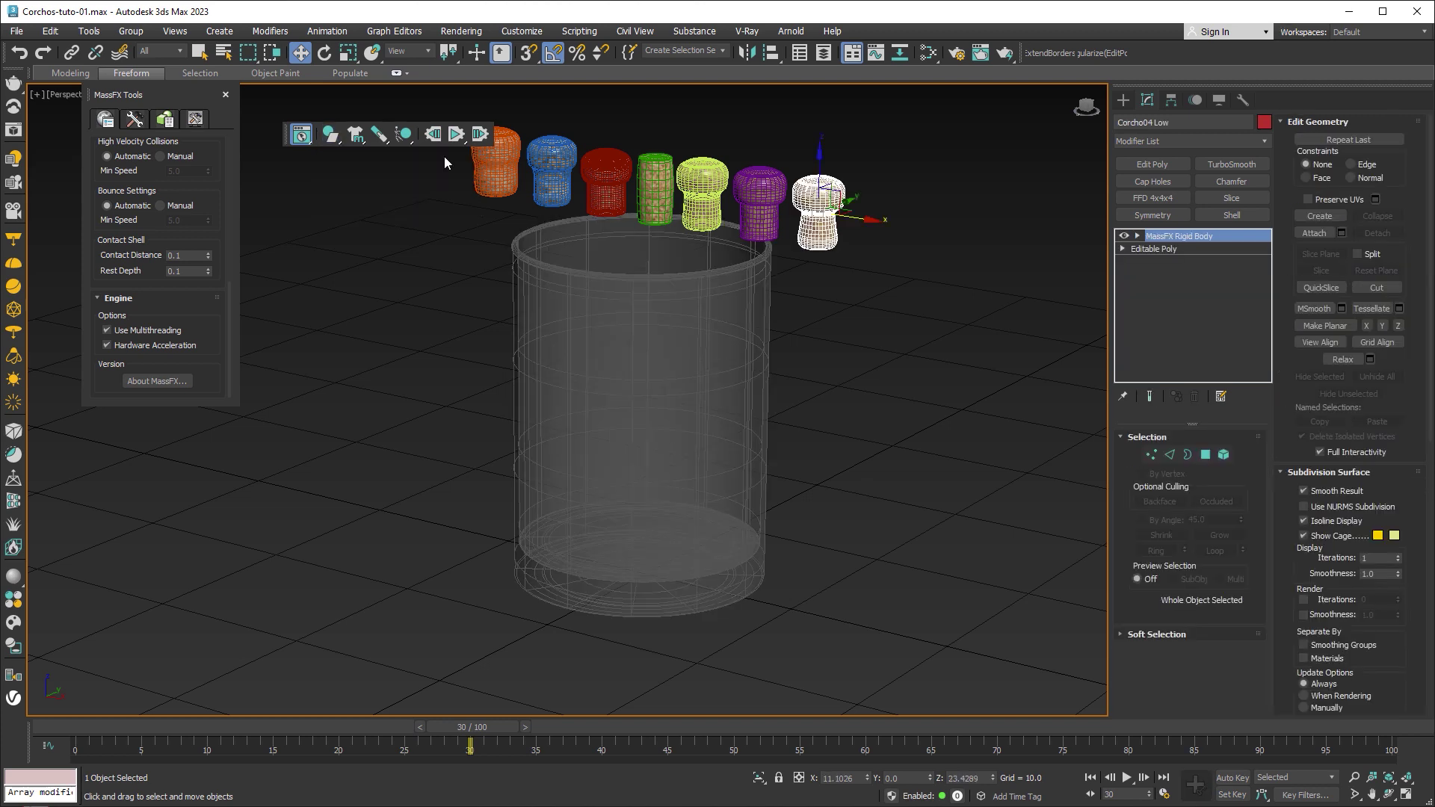
Make the purple, yellow, green, red, blue and orange corks dynamic rigid bodies, then run the simulation
click(771, 174)
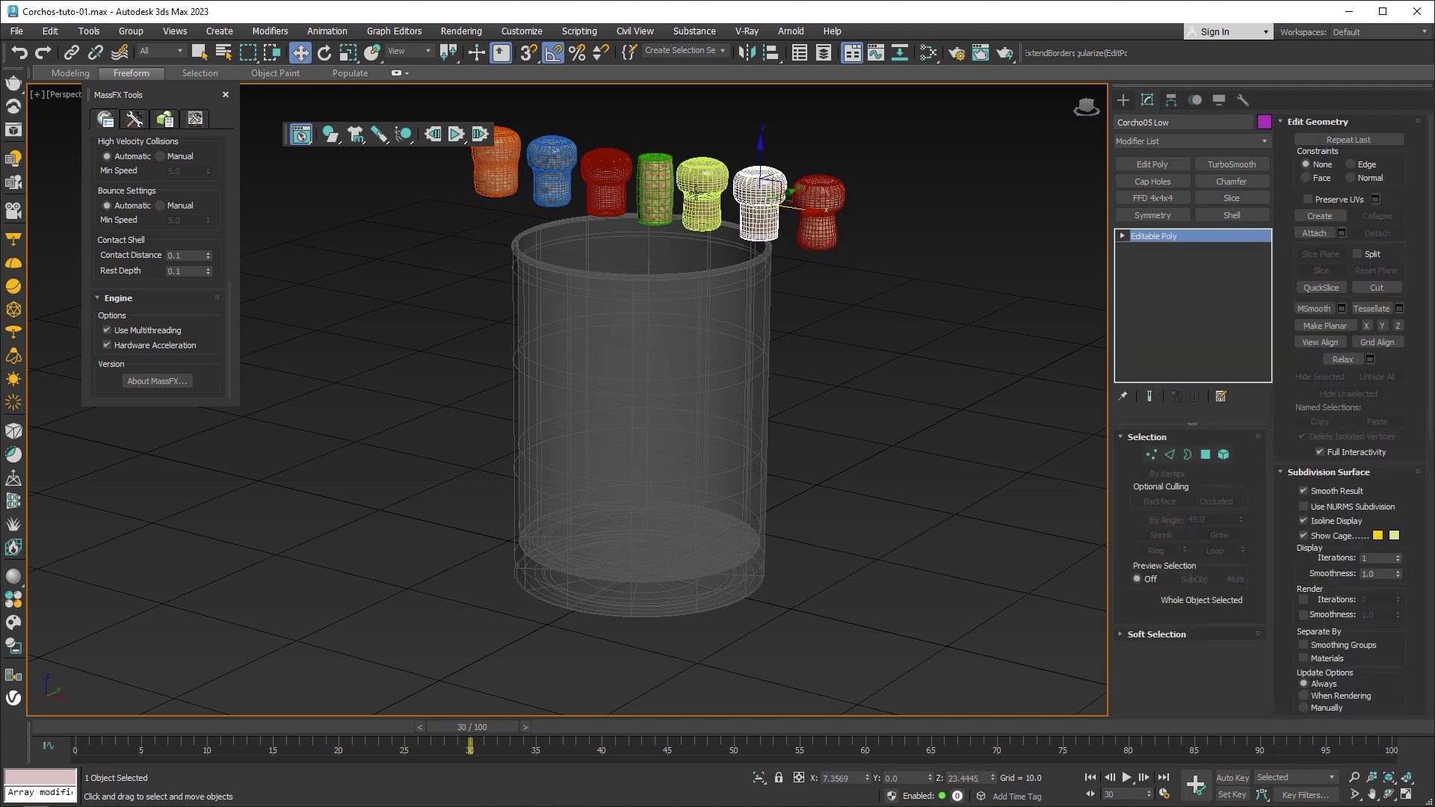
drag(329, 134, 348, 159)
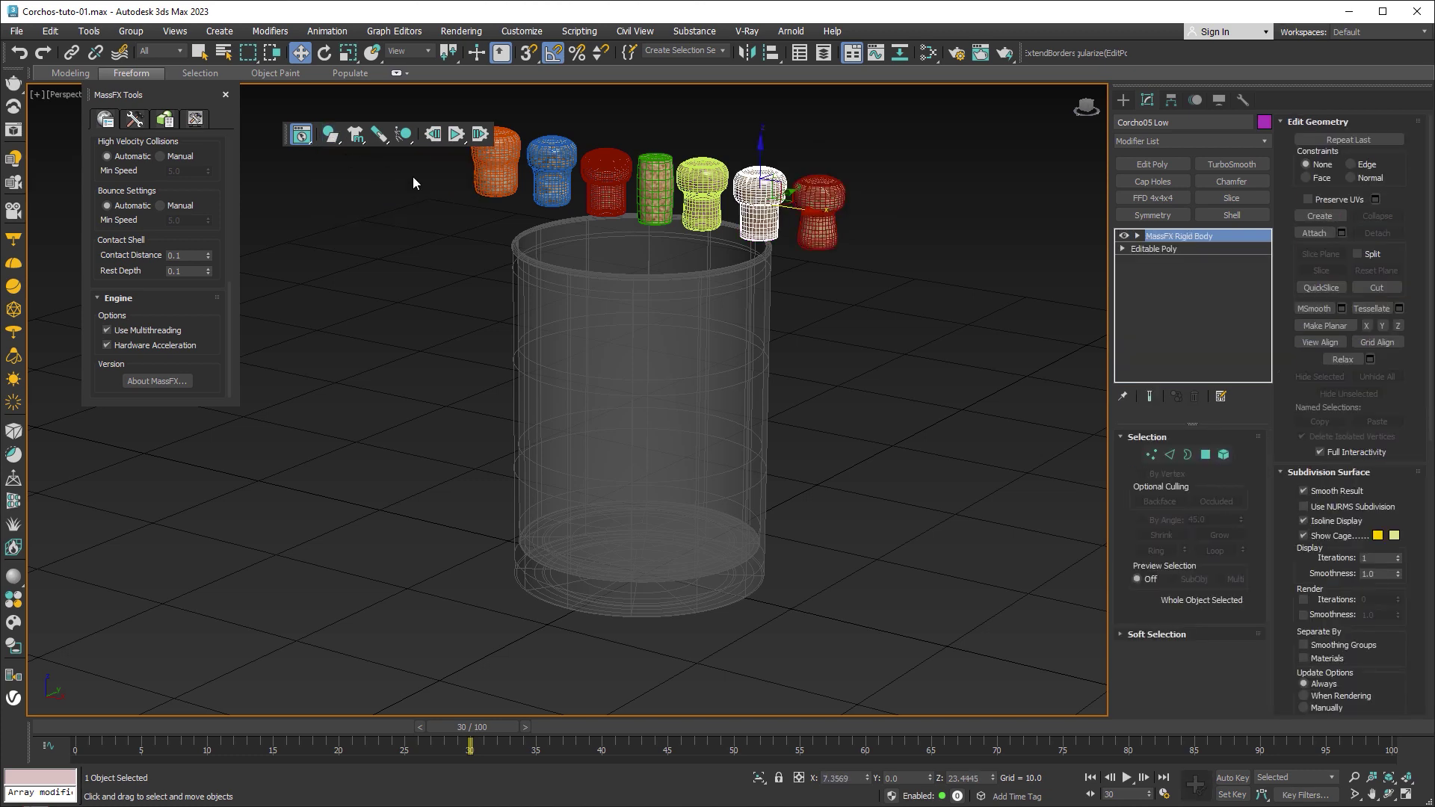
click(703, 190)
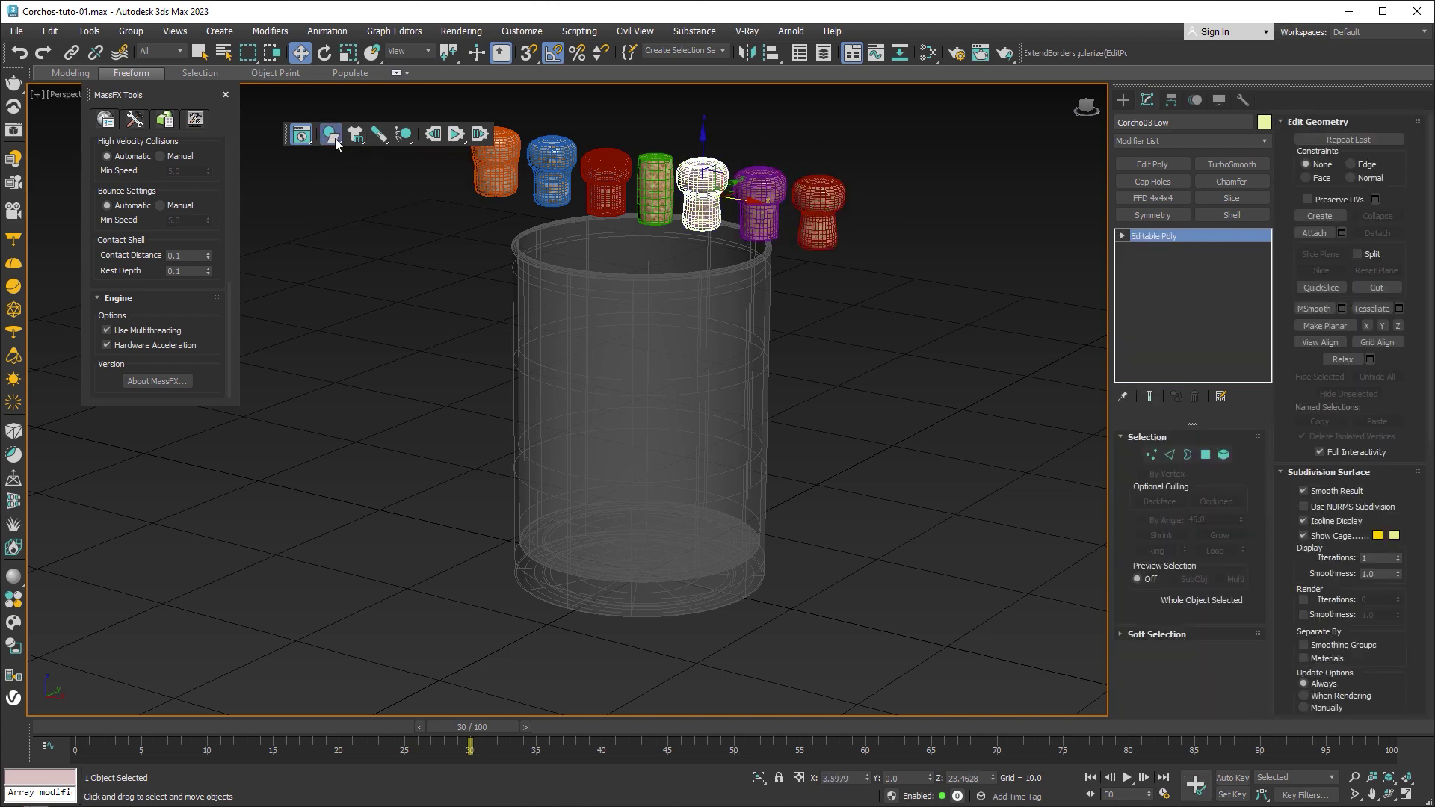
mouse_move(330, 135)
mouse_down()
mouse_move(351, 153)
mouse_move(337, 142)
mouse_move(340, 154)
mouse_up()
click(643, 166)
click(606, 184)
click(531, 167)
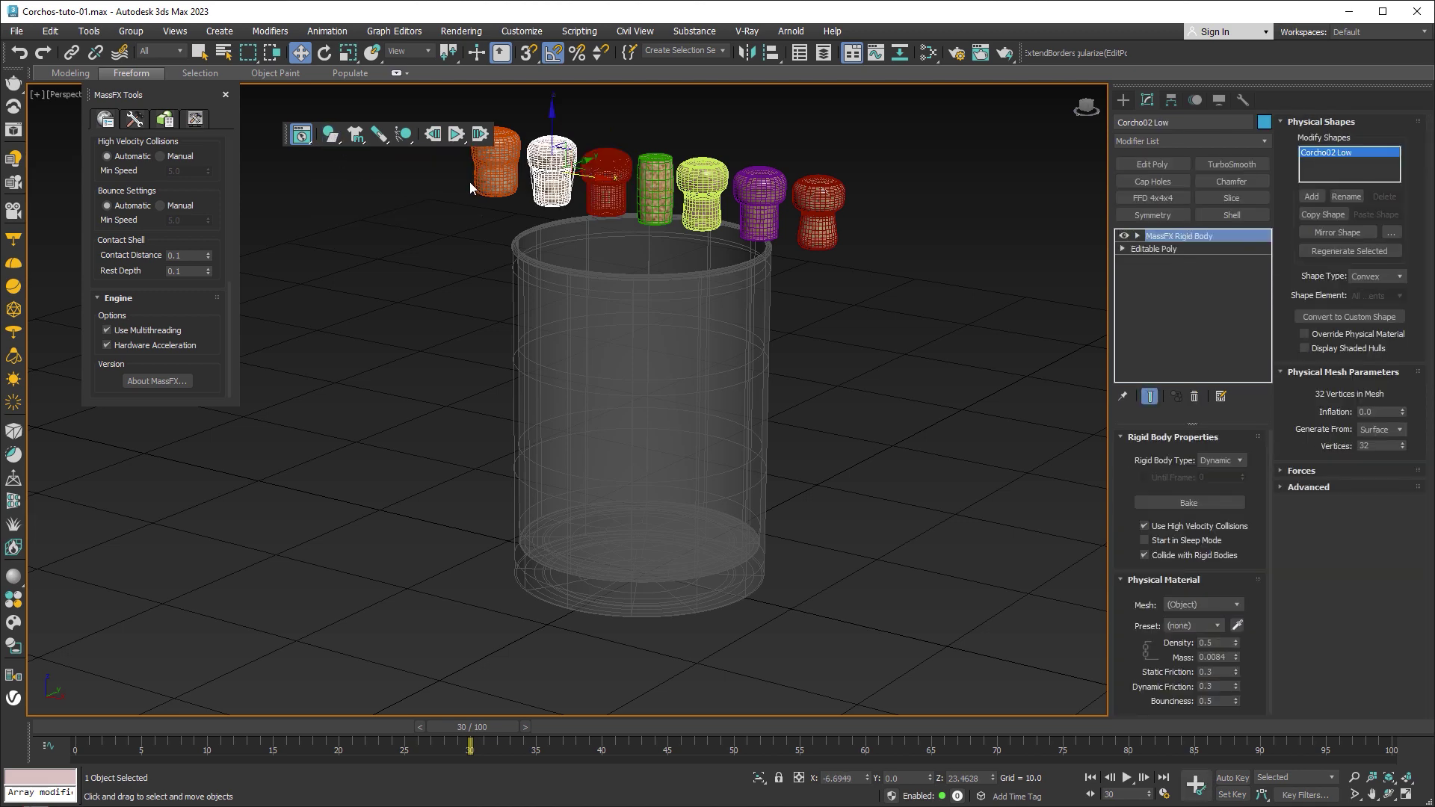
click(474, 187)
drag(335, 147, 341, 154)
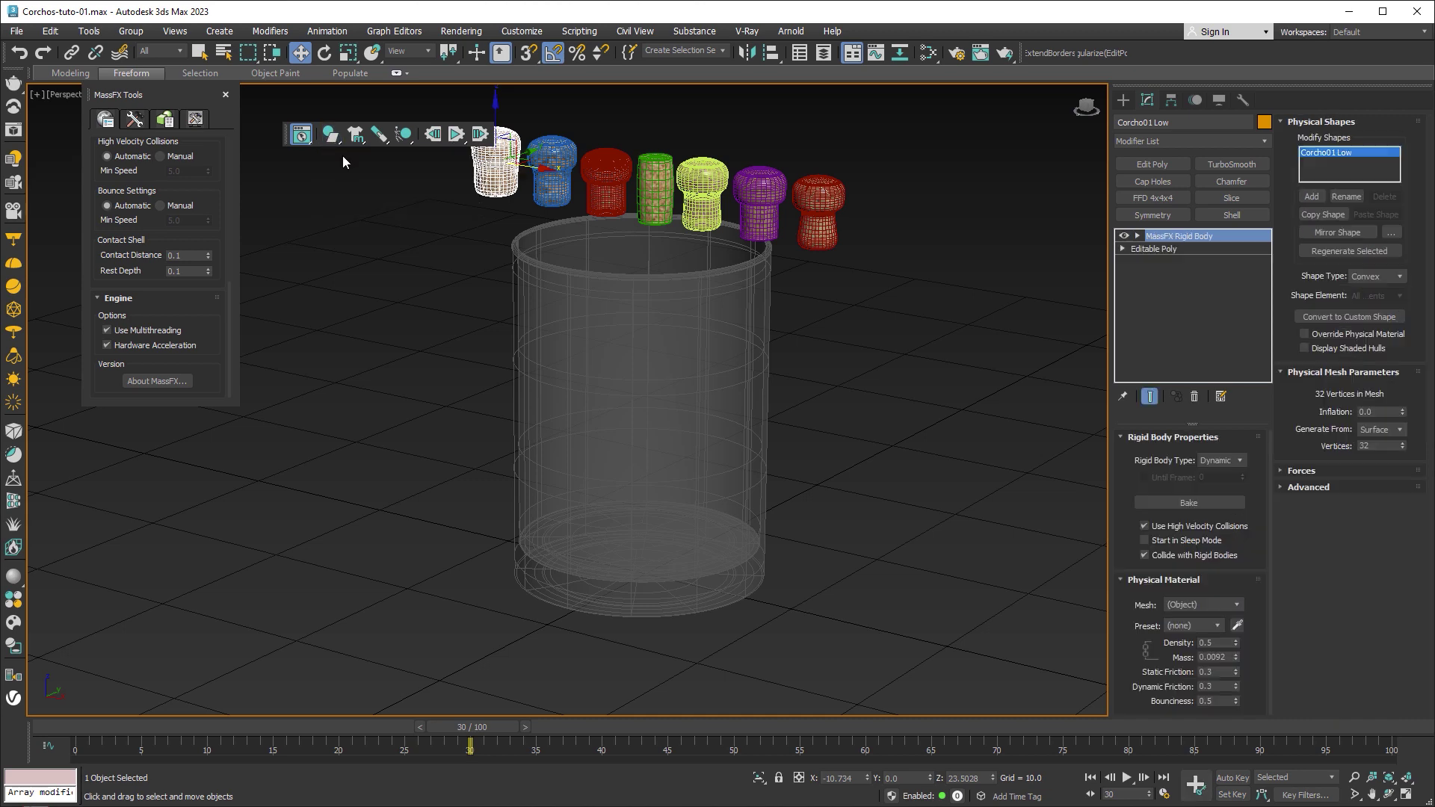
click(457, 135)
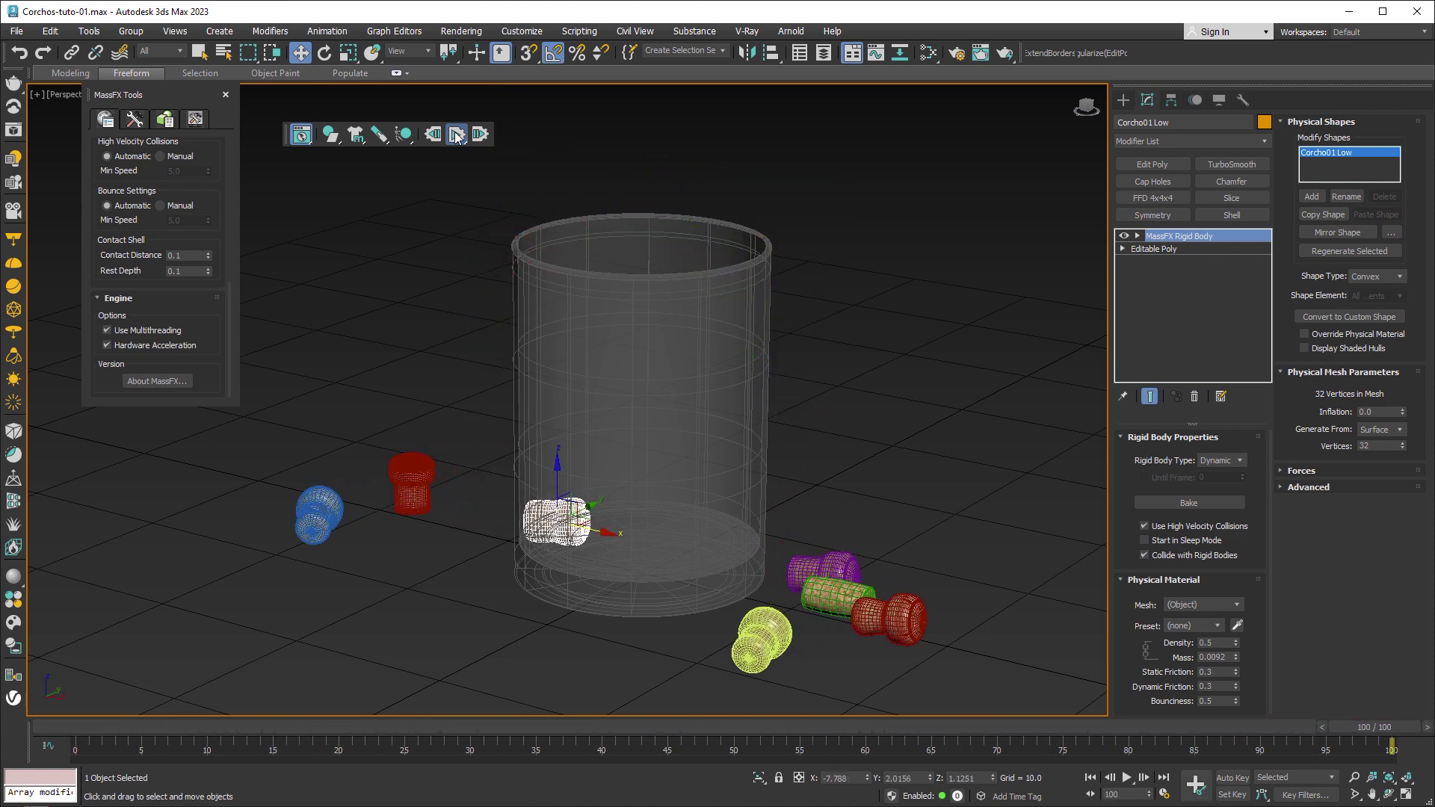
Stop the simulation, orbit to a low side view, and select the glass jar
click(456, 136)
mouse_move(465, 259)
alt+middle_down()
mouse_move(530, 302)
mouse_move(599, 300)
mouse_move(603, 242)
mouse_move(513, 273)
mouse_move(513, 391)
mouse_move(514, 351)
alt+middle_up()
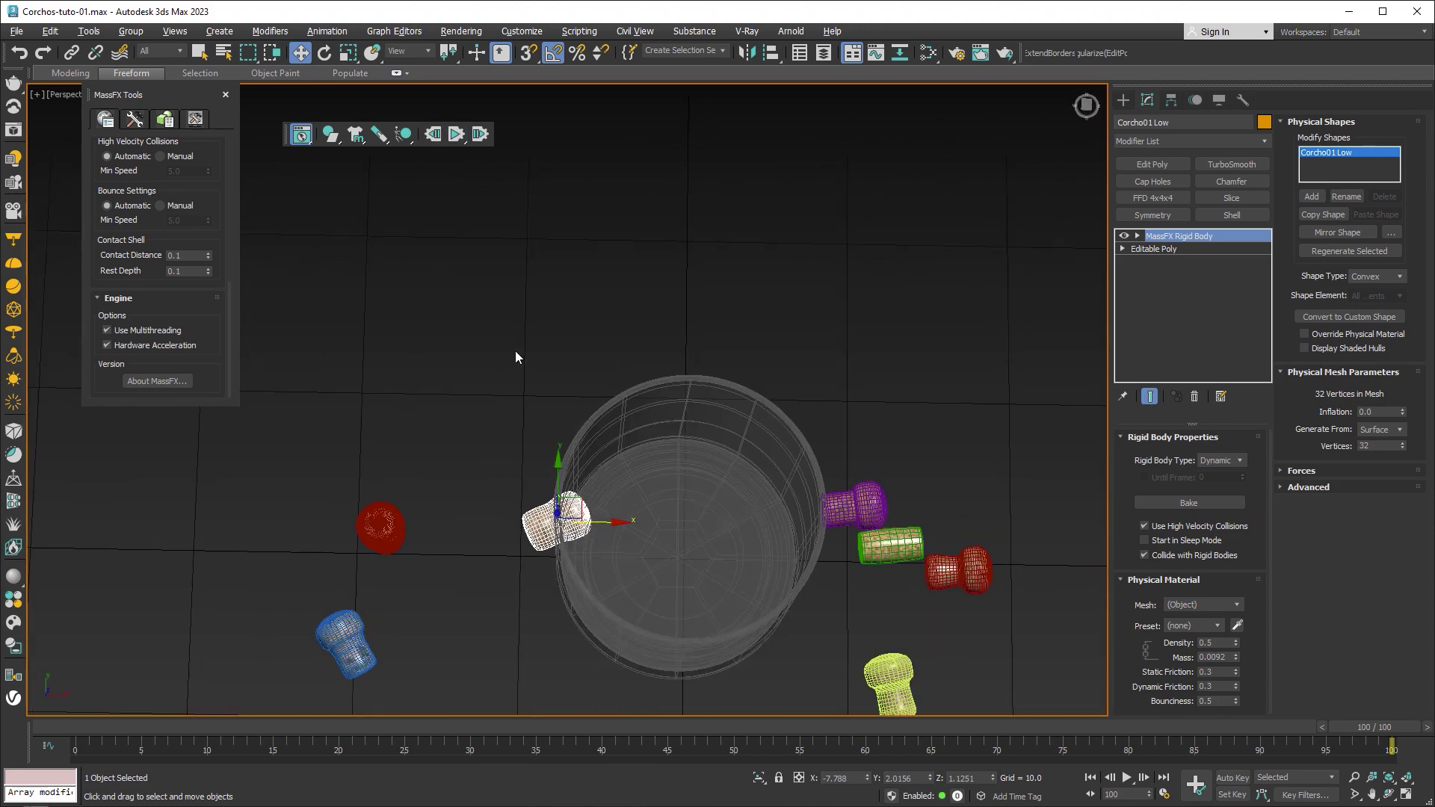
alt+middle_drag(513, 526, 597, 466)
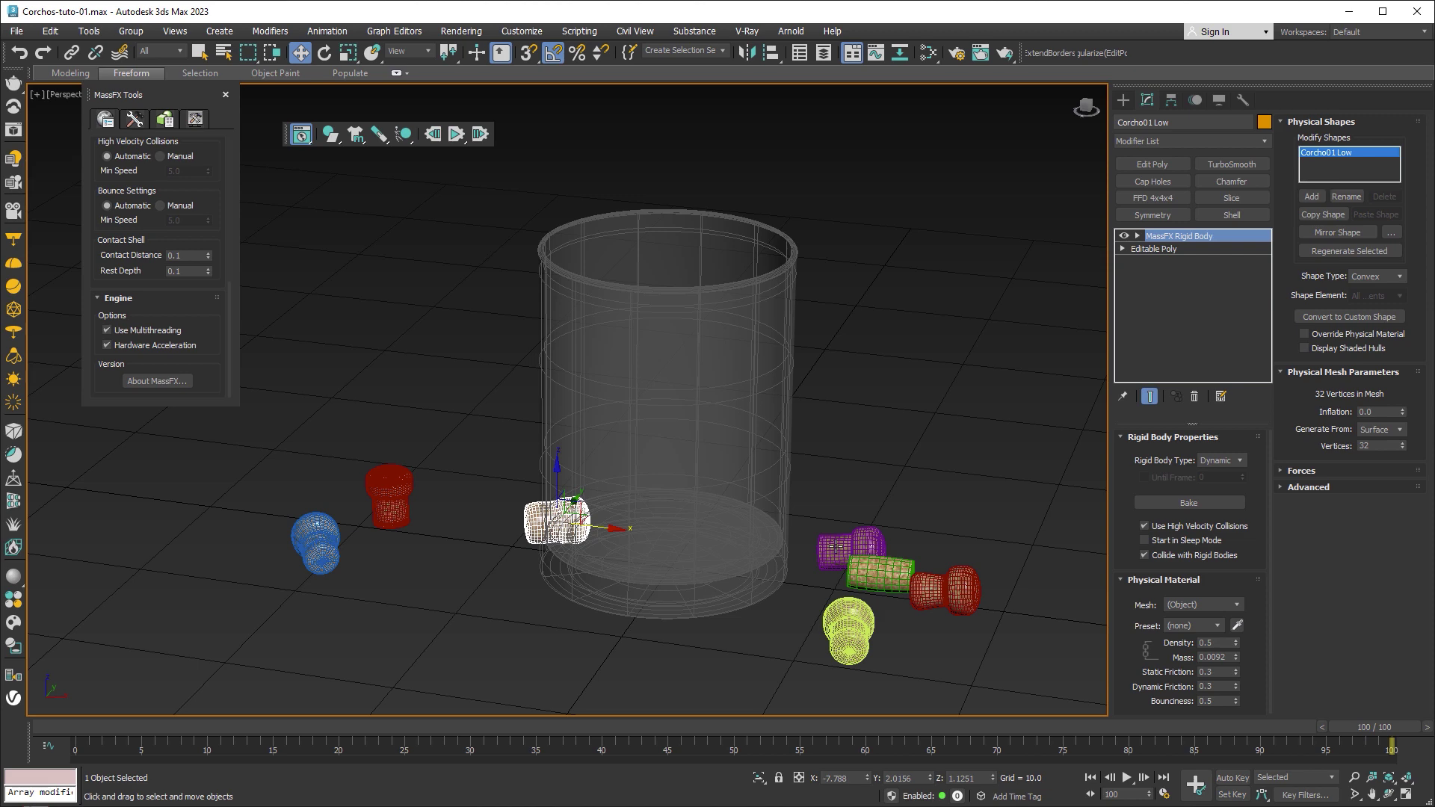
click(676, 365)
alt+middle_drag(675, 366, 719, 376)
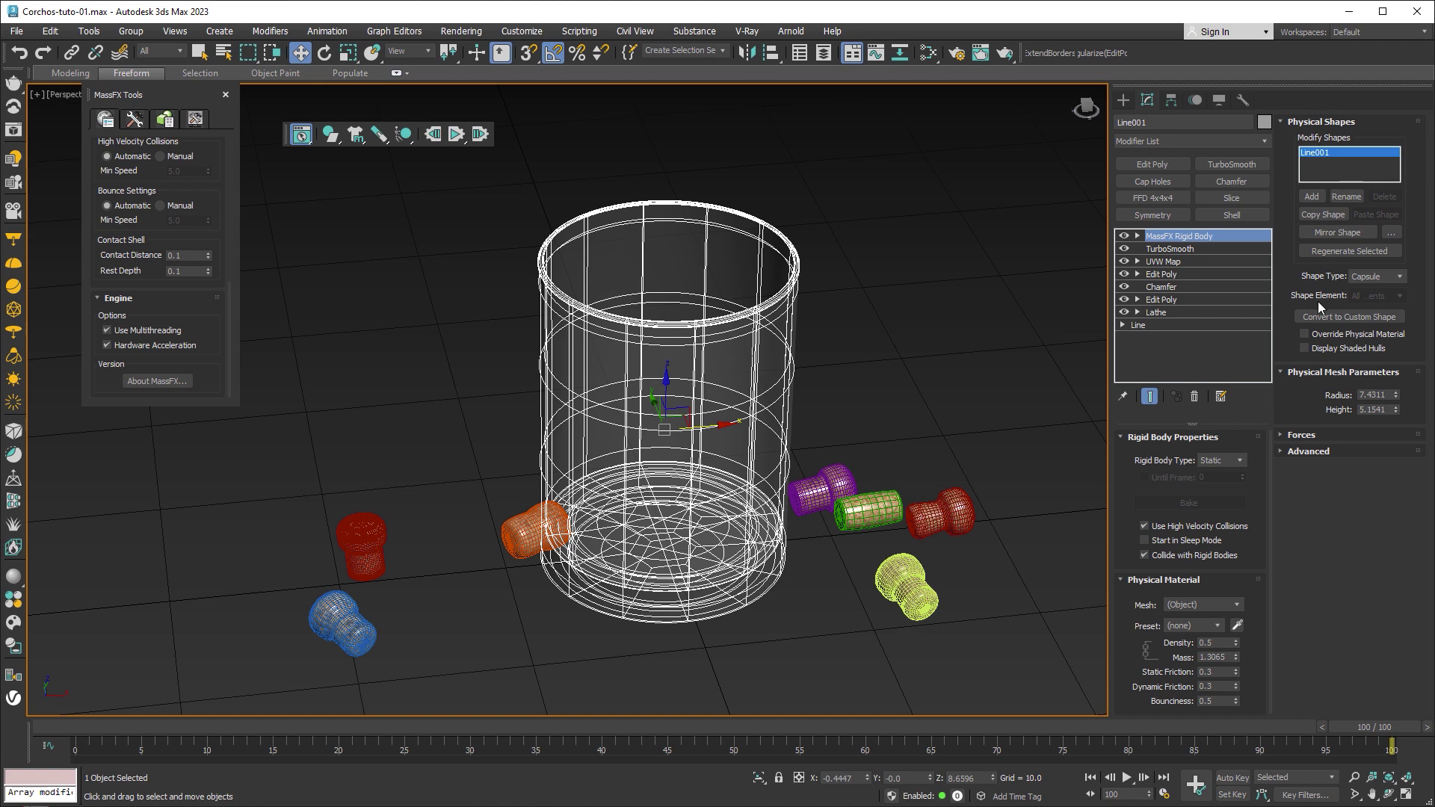
Switch the glass jar's collision shape from Capsule to Sphere and inspect the hull
click(1379, 276)
click(1372, 310)
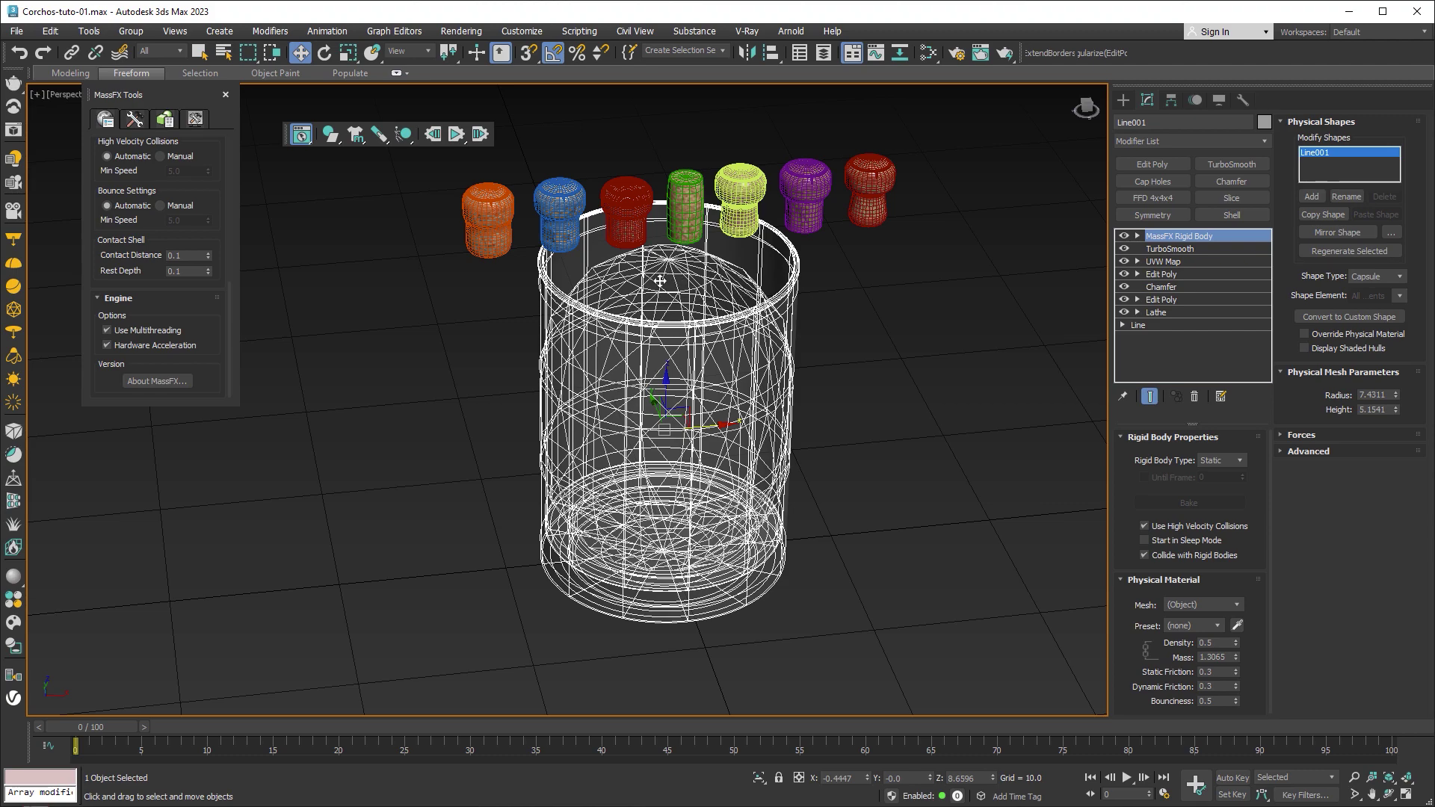
alt+middle_drag(716, 313, 692, 275)
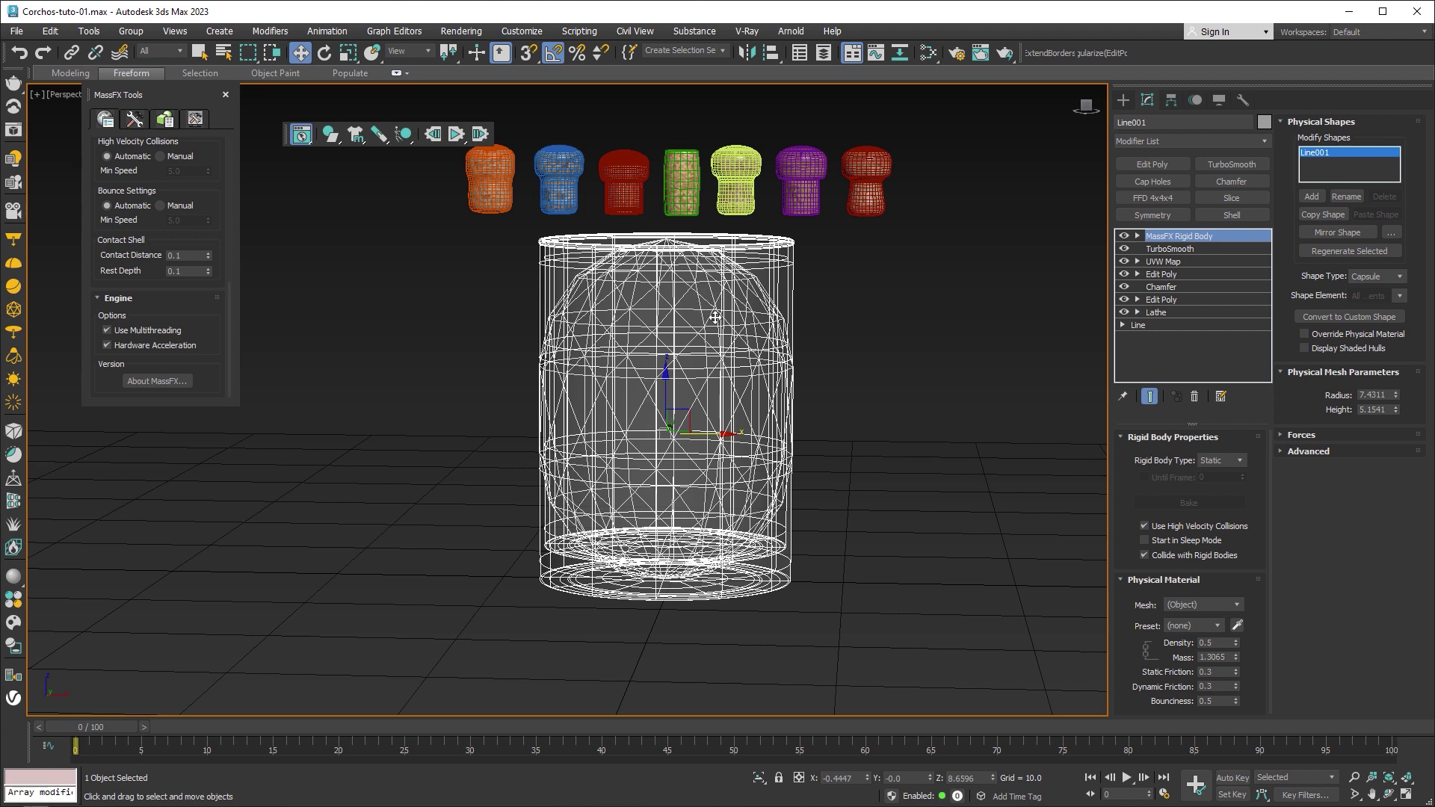
click(1382, 277)
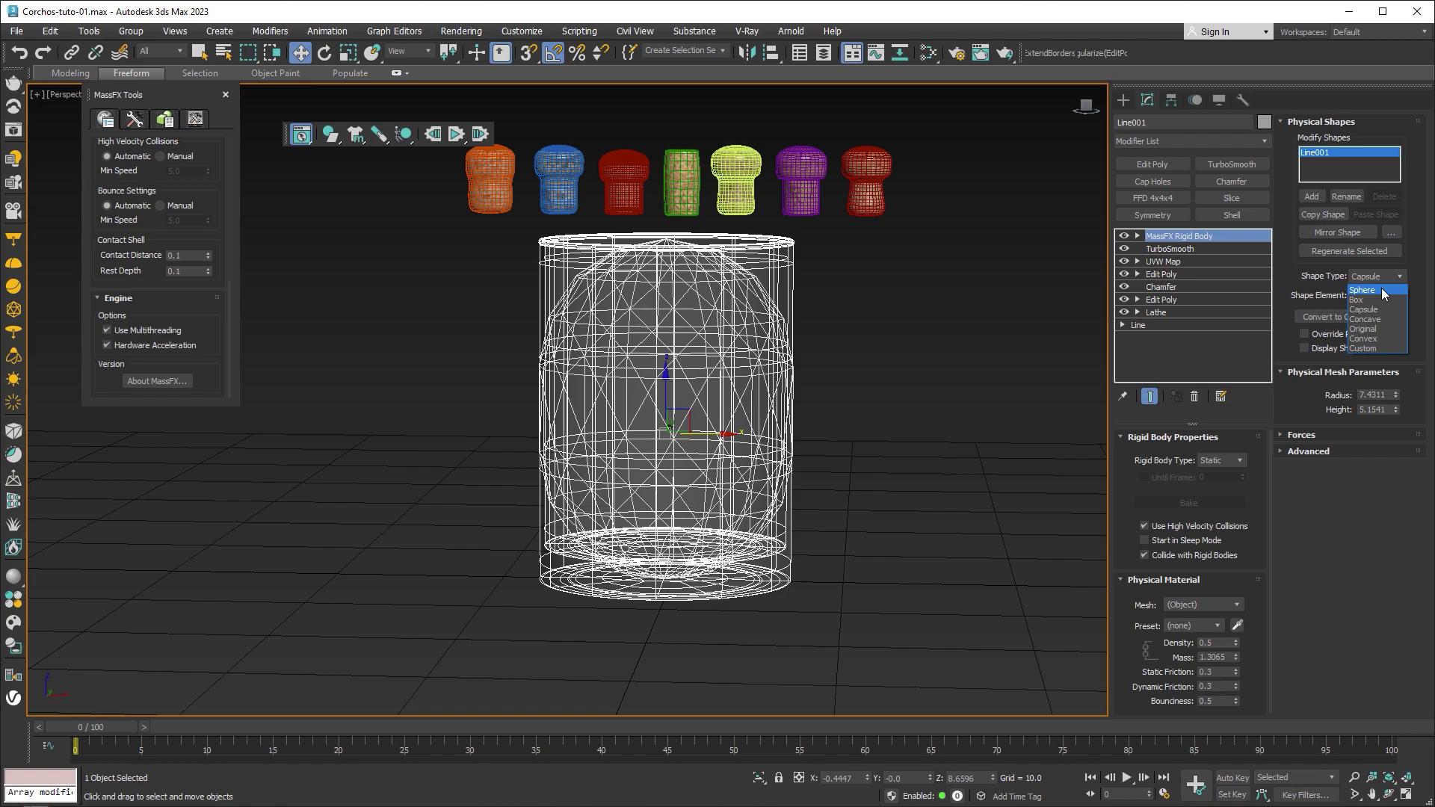
click(1382, 290)
mouse_move(667, 317)
alt+middle_down()
mouse_move(826, 329)
mouse_move(814, 361)
mouse_move(814, 318)
alt+middle_up()
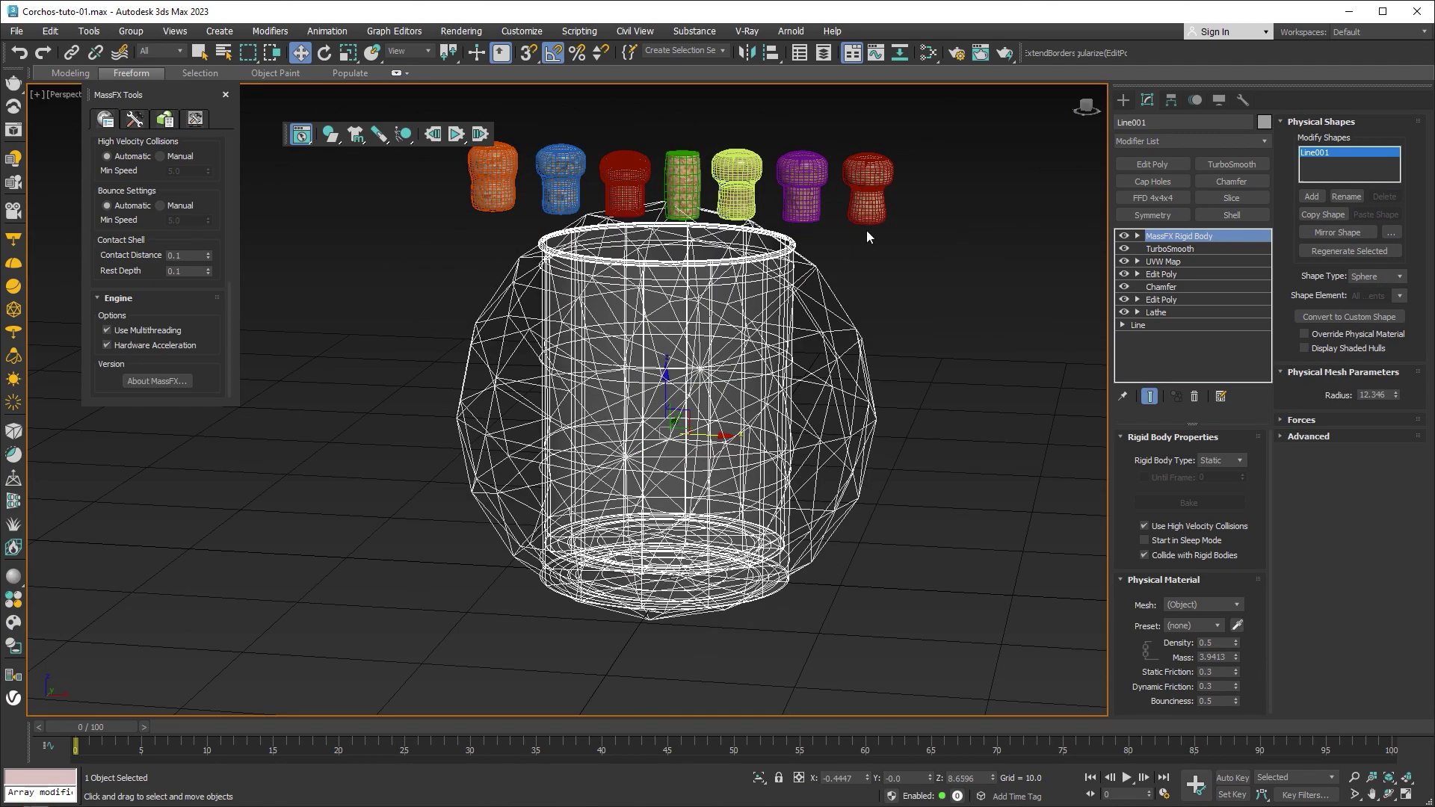
Try a Box collision shape on the glass, then settle on Concave
click(1376, 277)
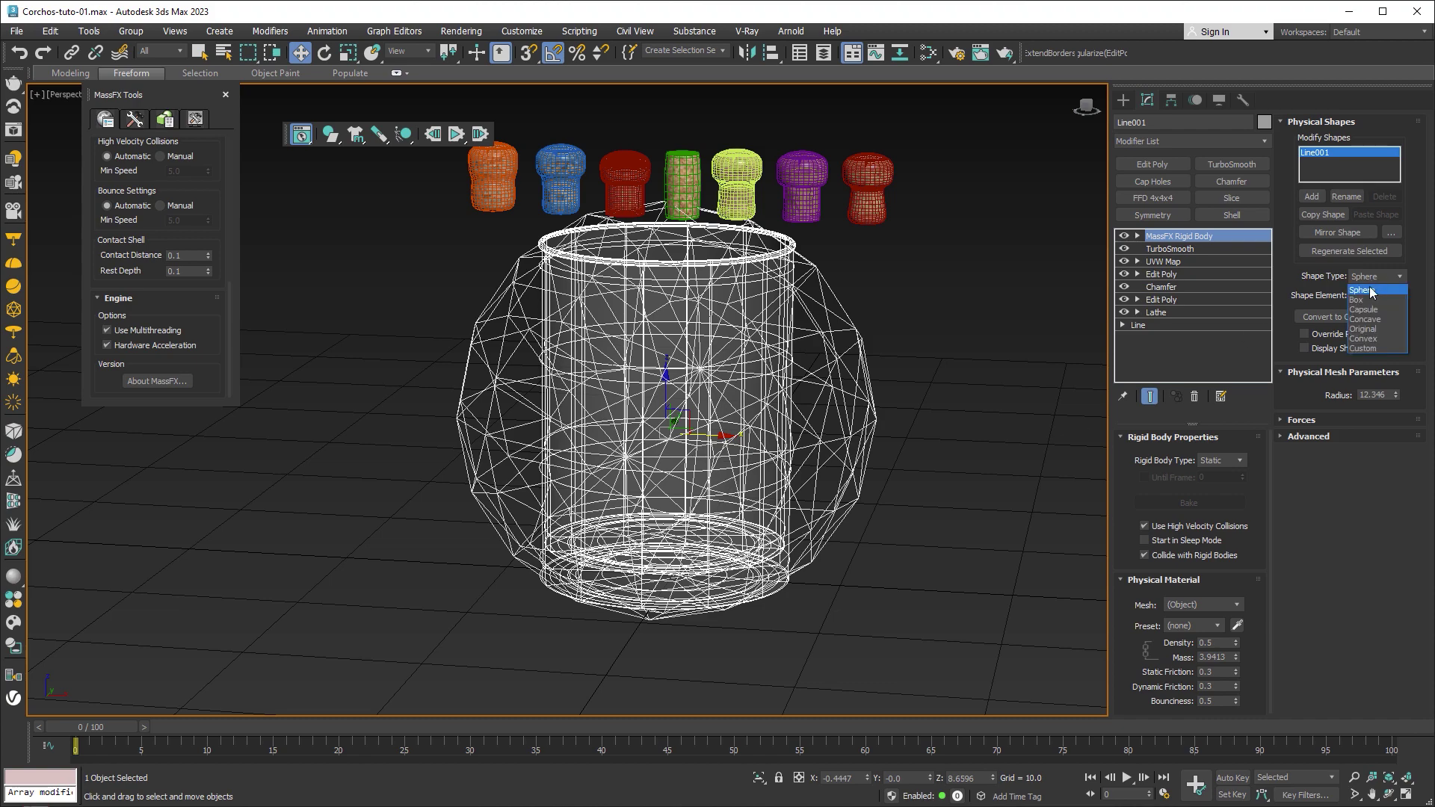
mouse_move(1031, 340)
alt+middle_down()
mouse_move(976, 348)
mouse_move(973, 364)
mouse_move(1031, 325)
mouse_move(1002, 351)
alt+middle_up()
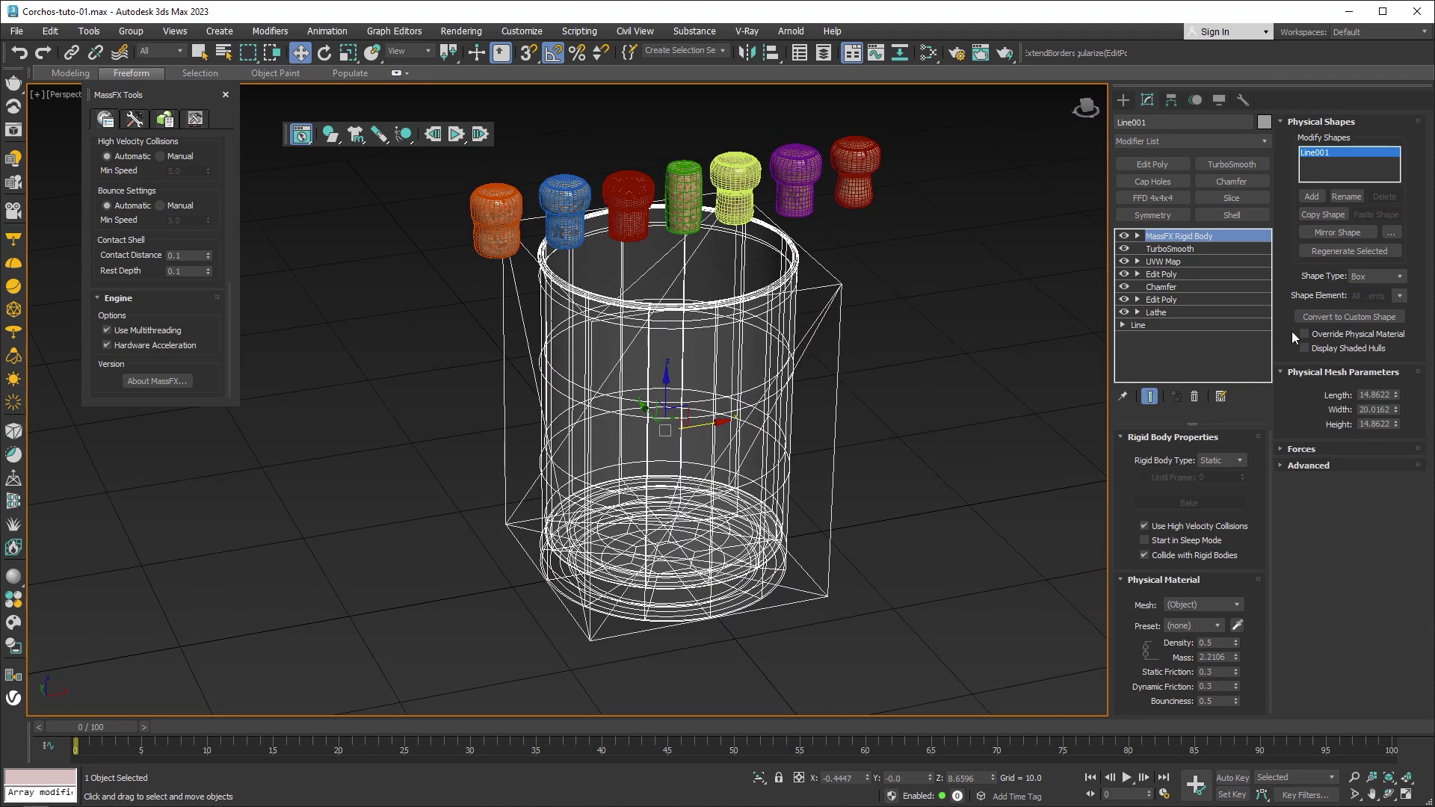
click(1376, 276)
click(1380, 318)
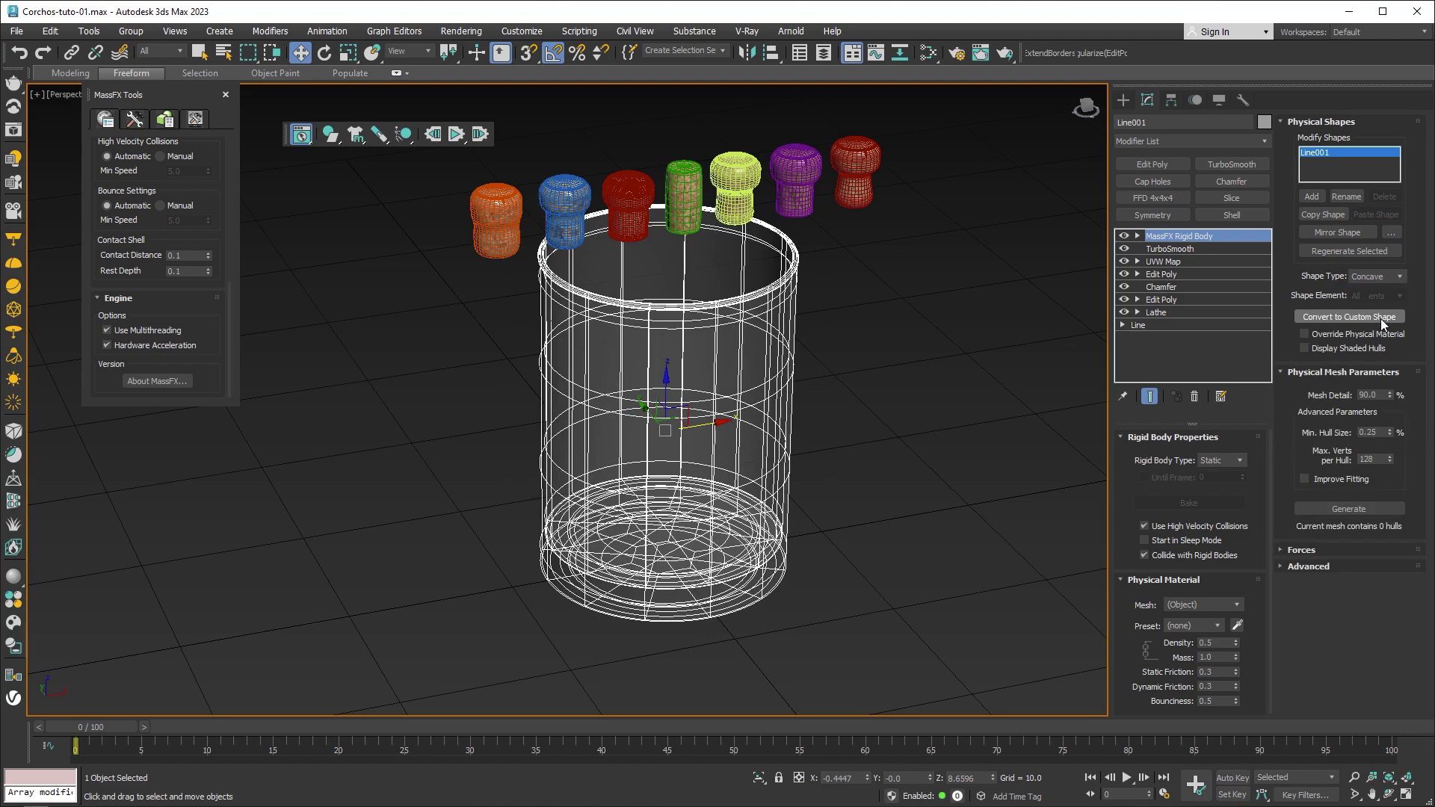
mouse_move(806, 342)
alt+middle_down()
mouse_move(766, 400)
mouse_move(717, 338)
mouse_move(742, 305)
mouse_move(749, 400)
mouse_move(752, 338)
mouse_move(739, 333)
alt+middle_up()
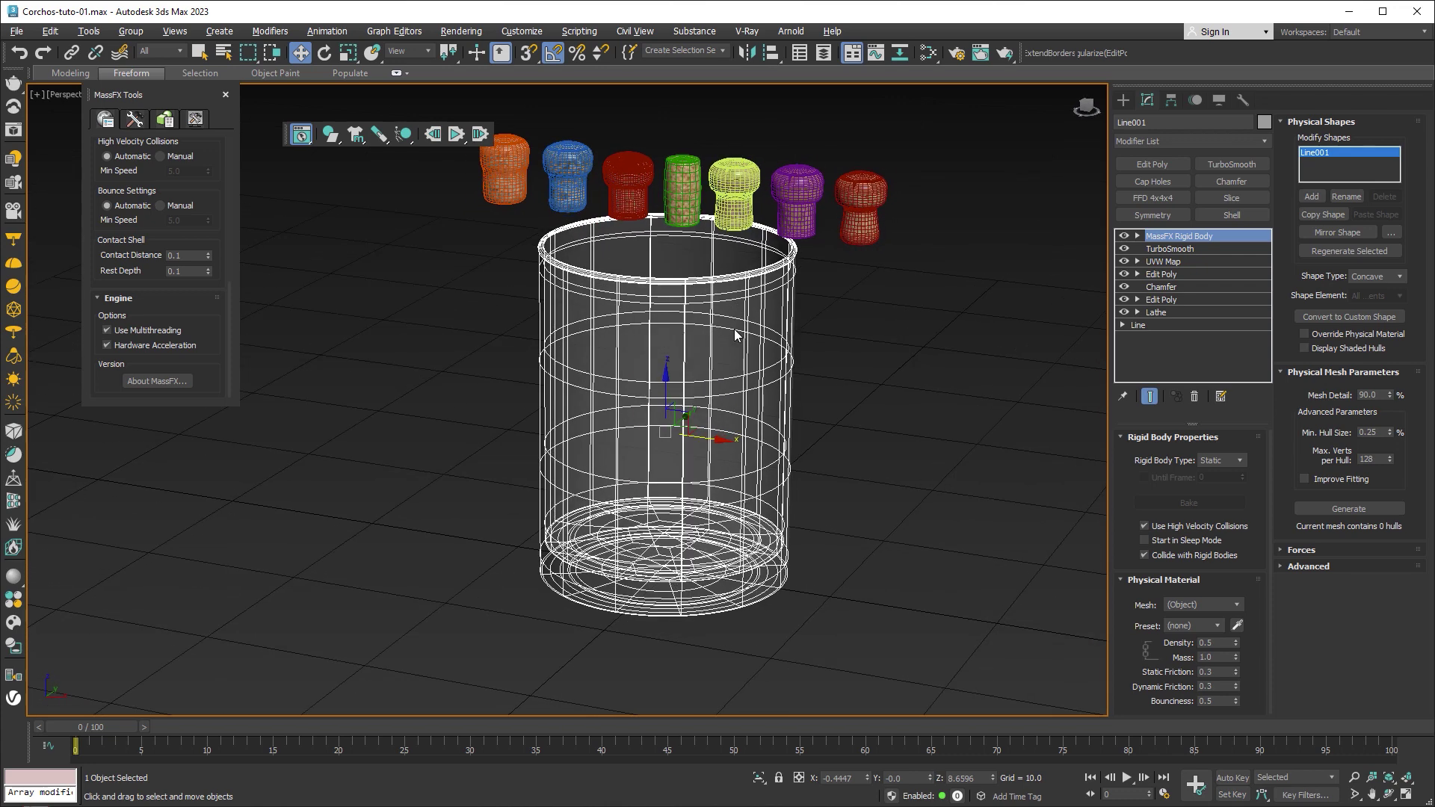
Run the drop simulation and switch the glass collision shape to Convex
click(455, 135)
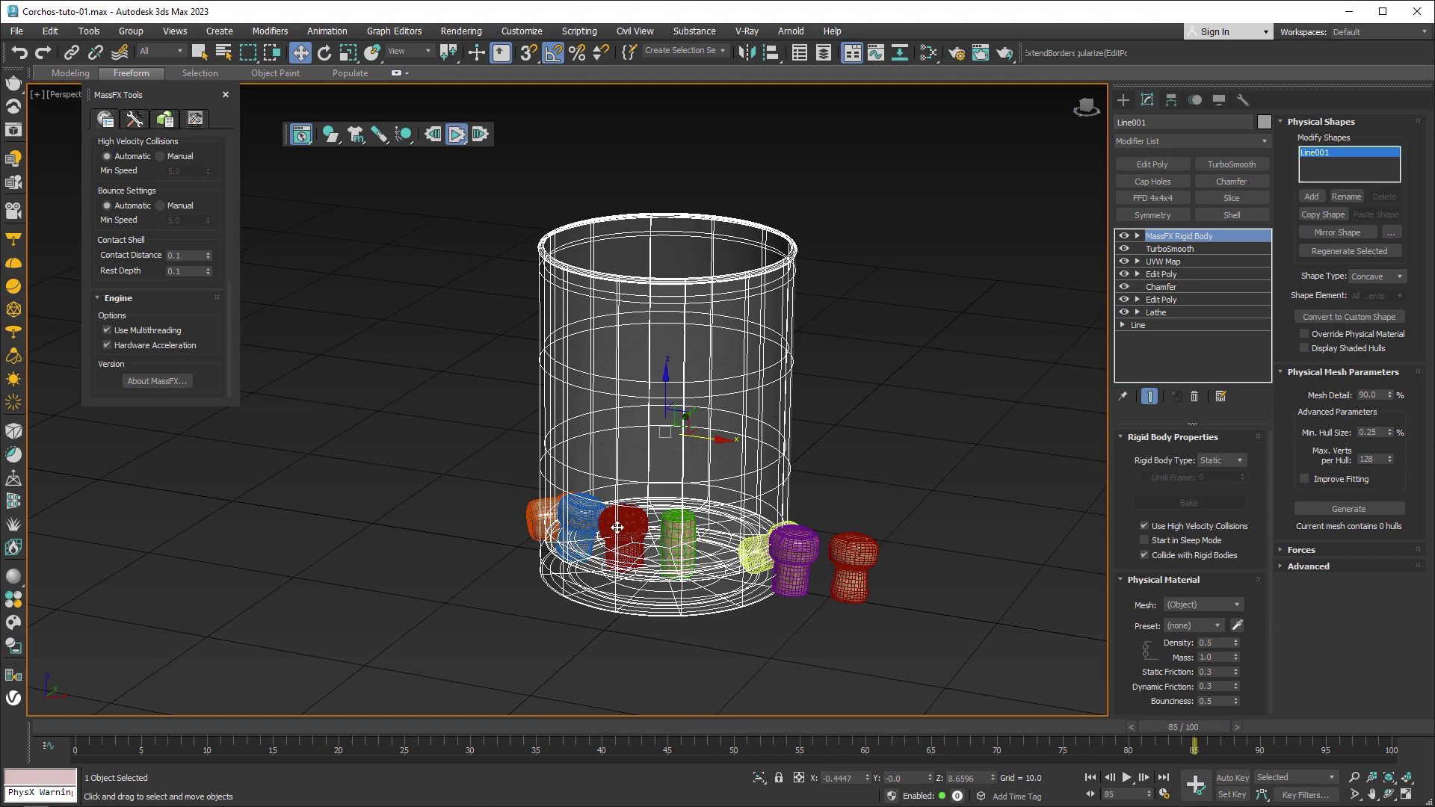
mouse_move(643, 524)
alt+middle_down()
mouse_move(550, 557)
mouse_move(594, 482)
mouse_move(613, 546)
alt+middle_up()
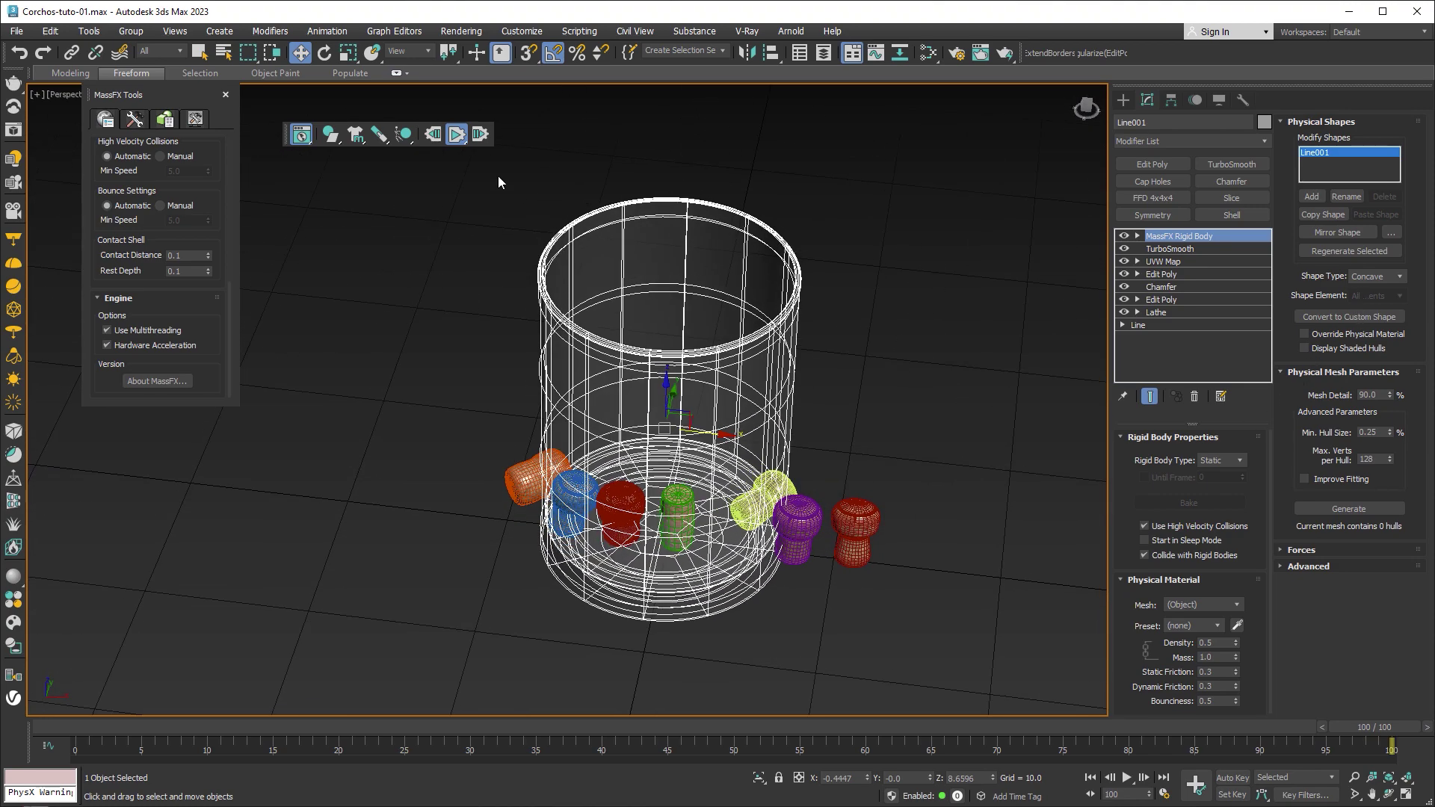
click(1361, 275)
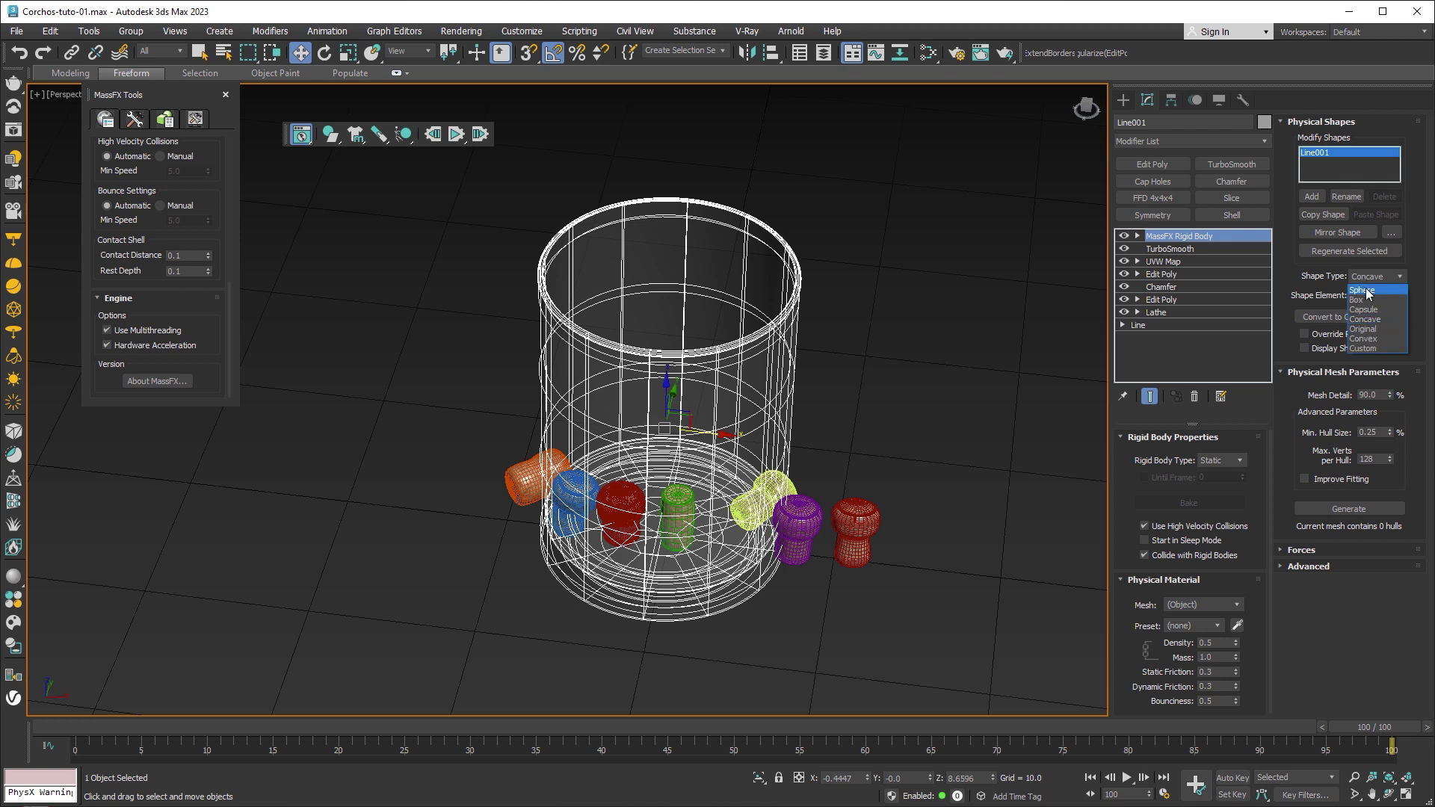
click(1382, 342)
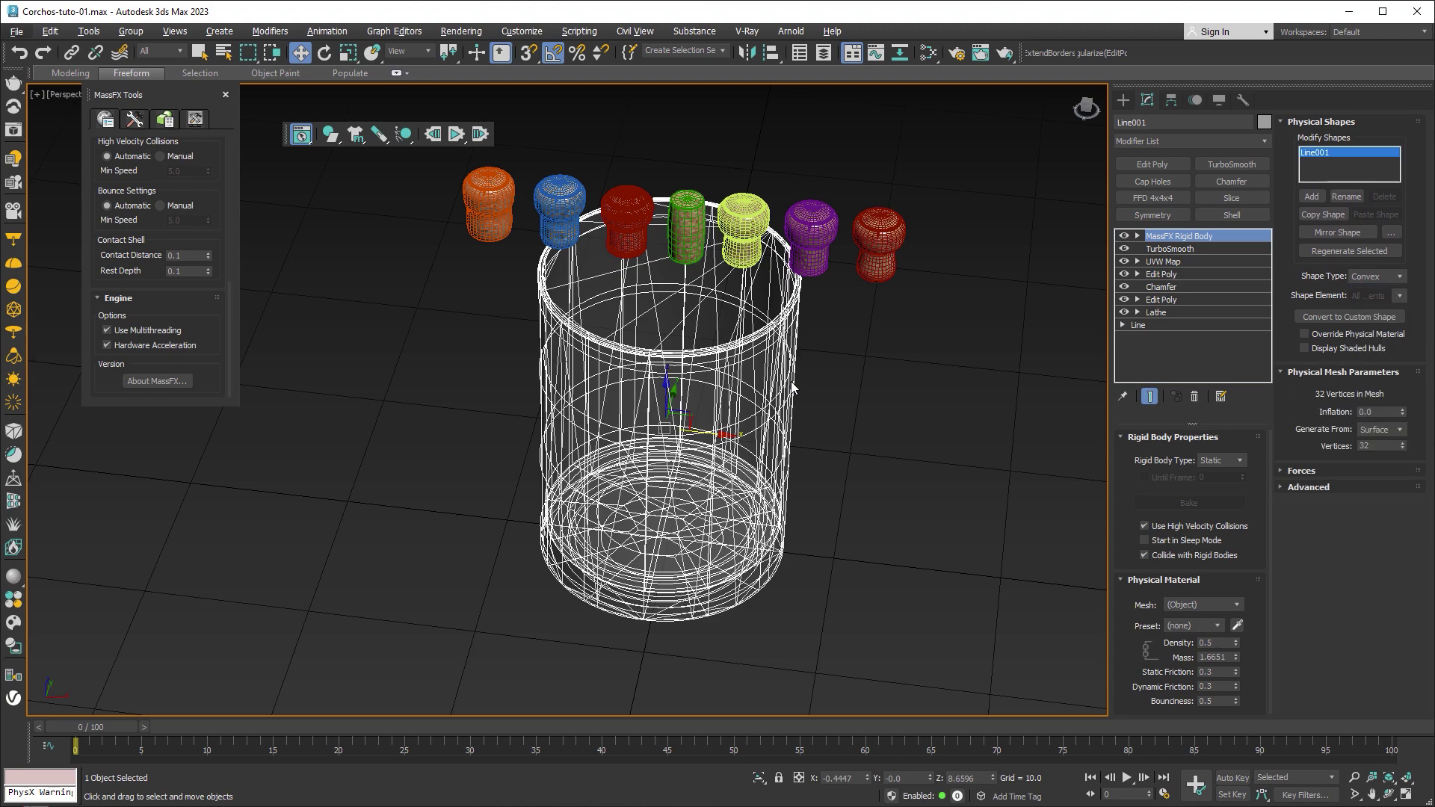
alt+middle_drag(669, 335, 739, 308)
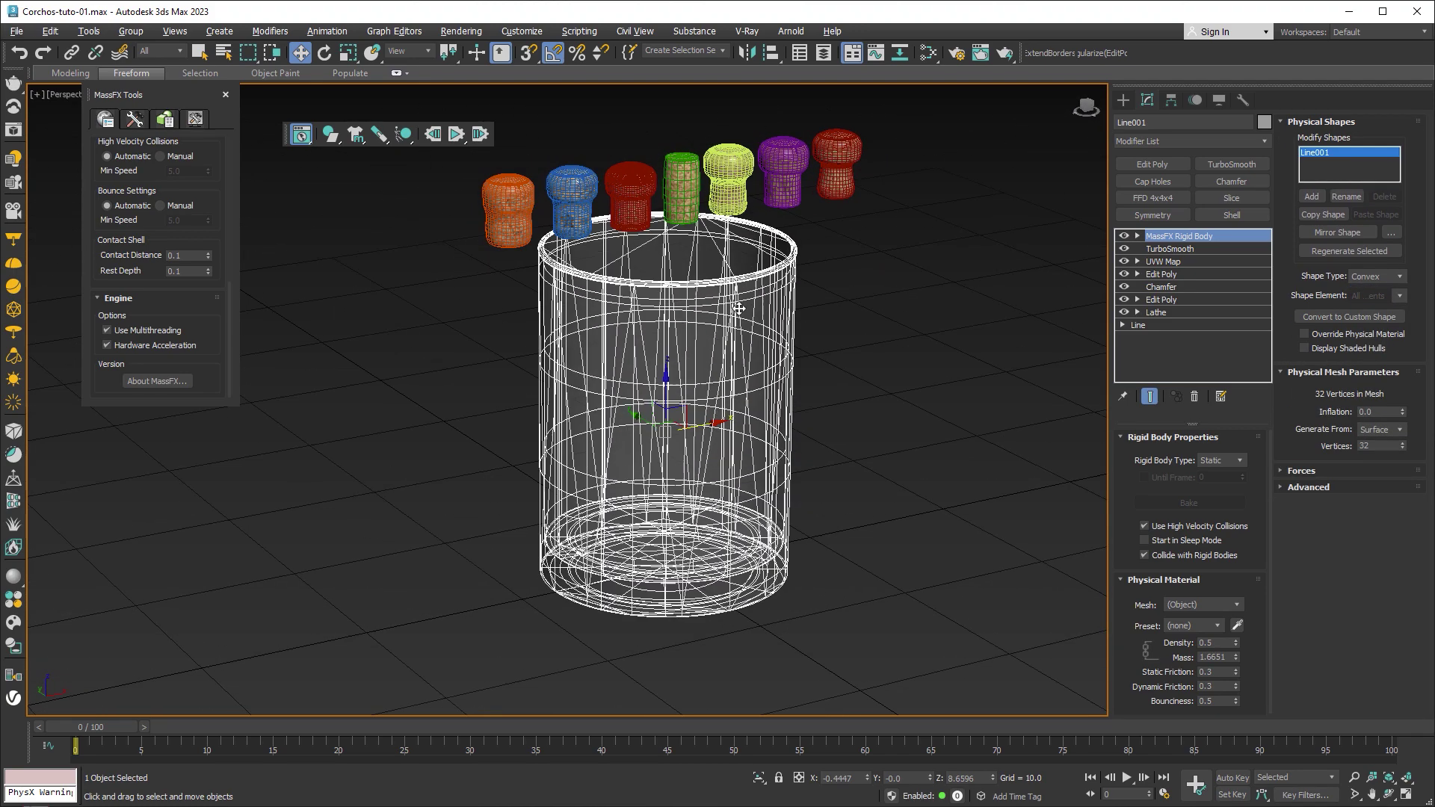
Try Custom, then set the glass shape to Original and select the red Corcho04 Low cork
click(1376, 276)
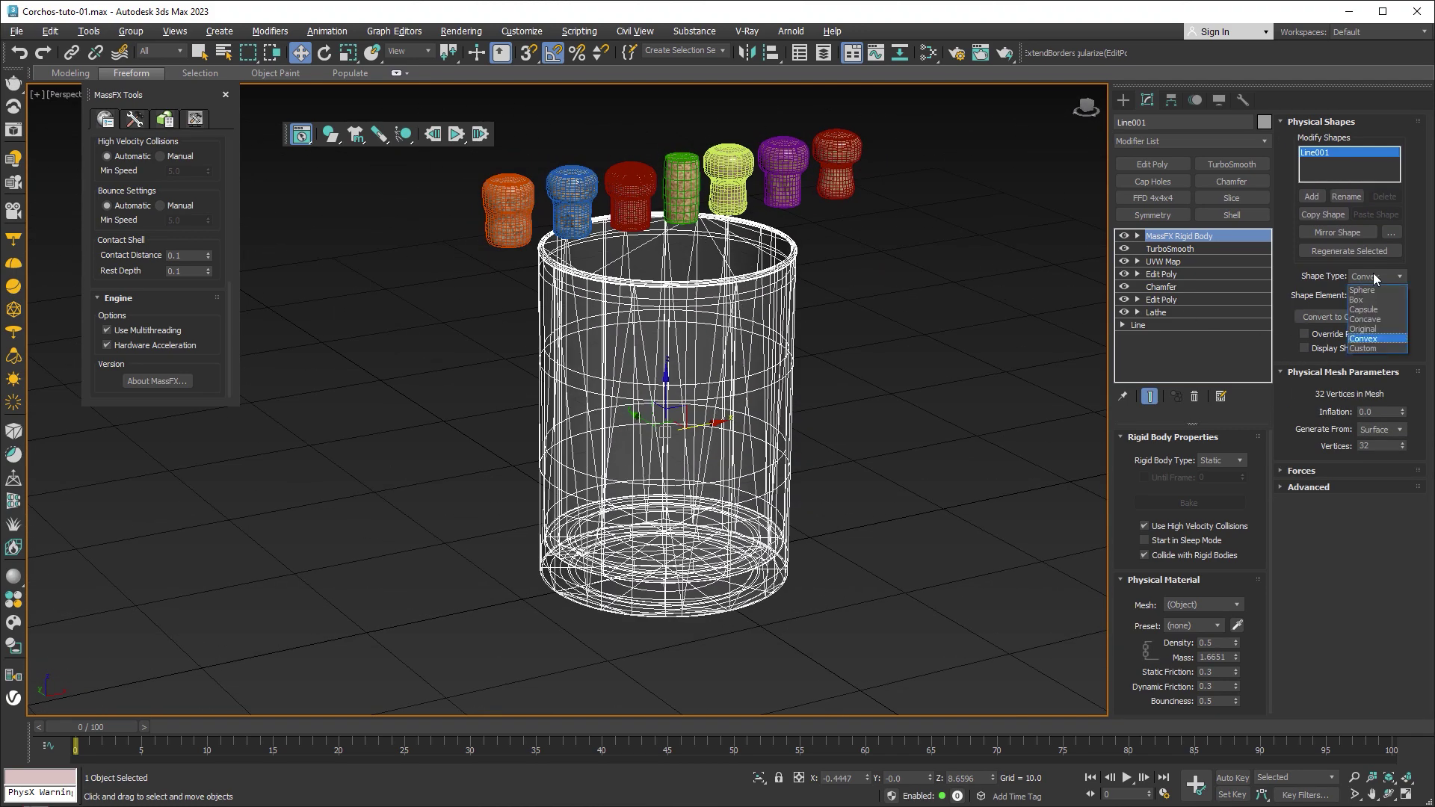
click(1362, 348)
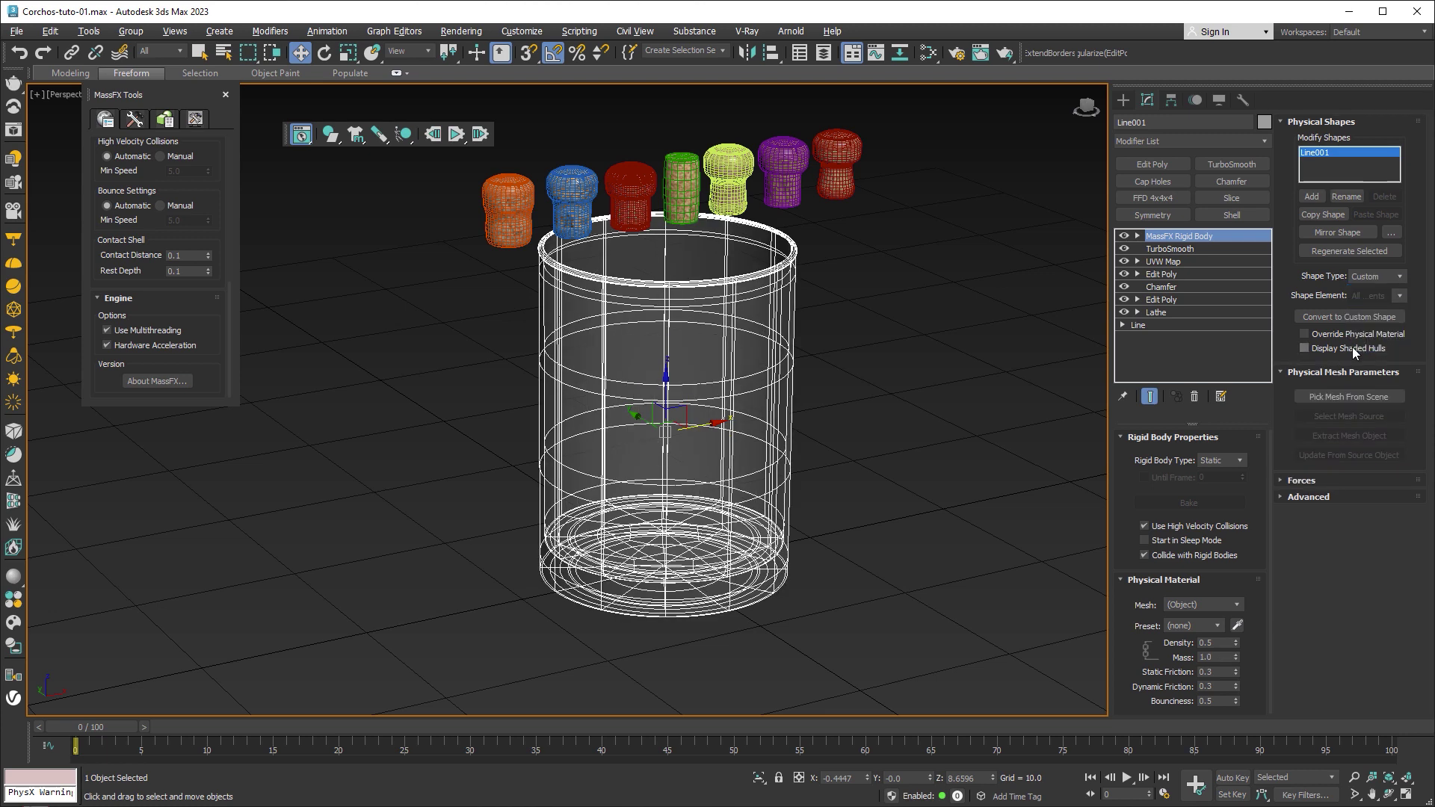
alt+middle_drag(978, 345, 855, 338)
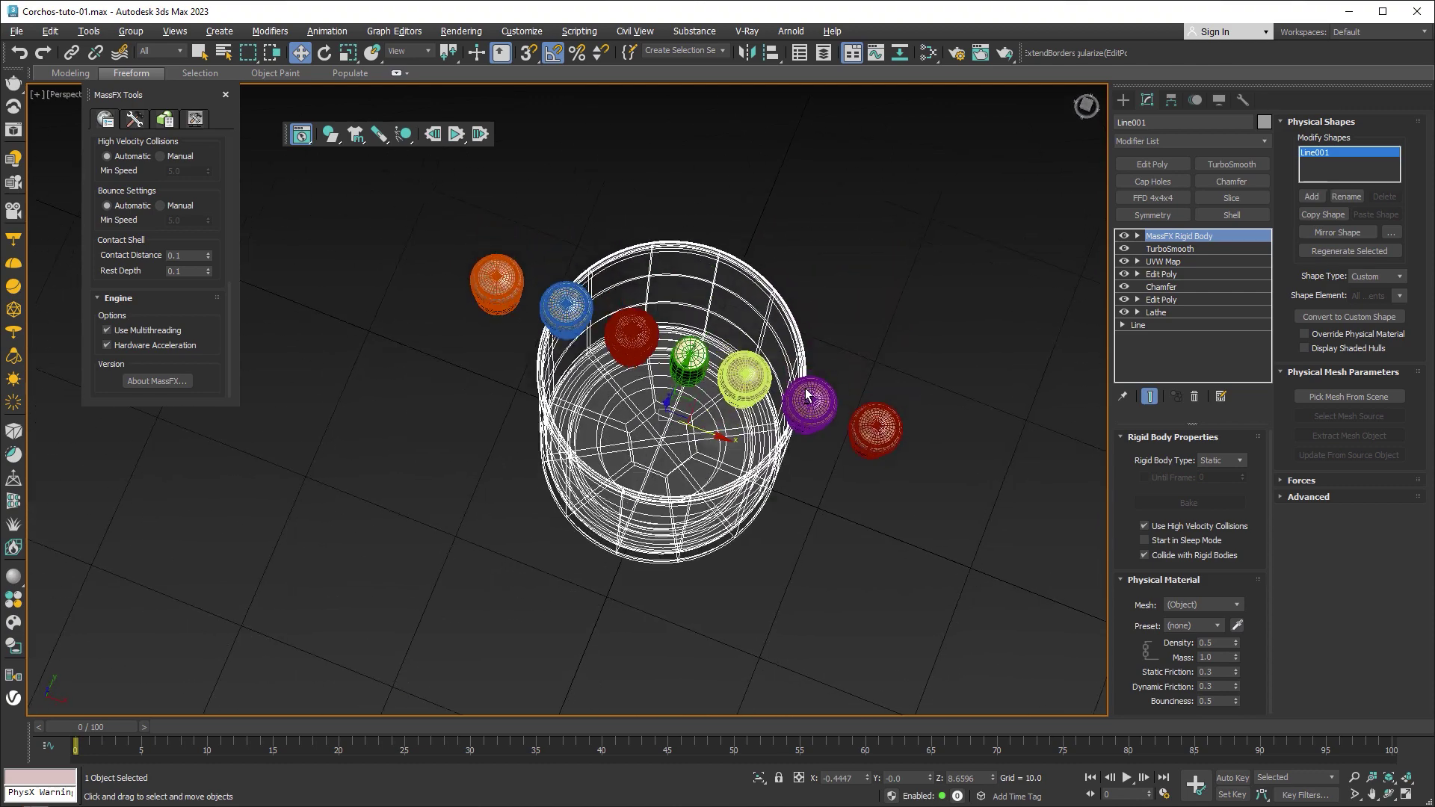
click(1400, 276)
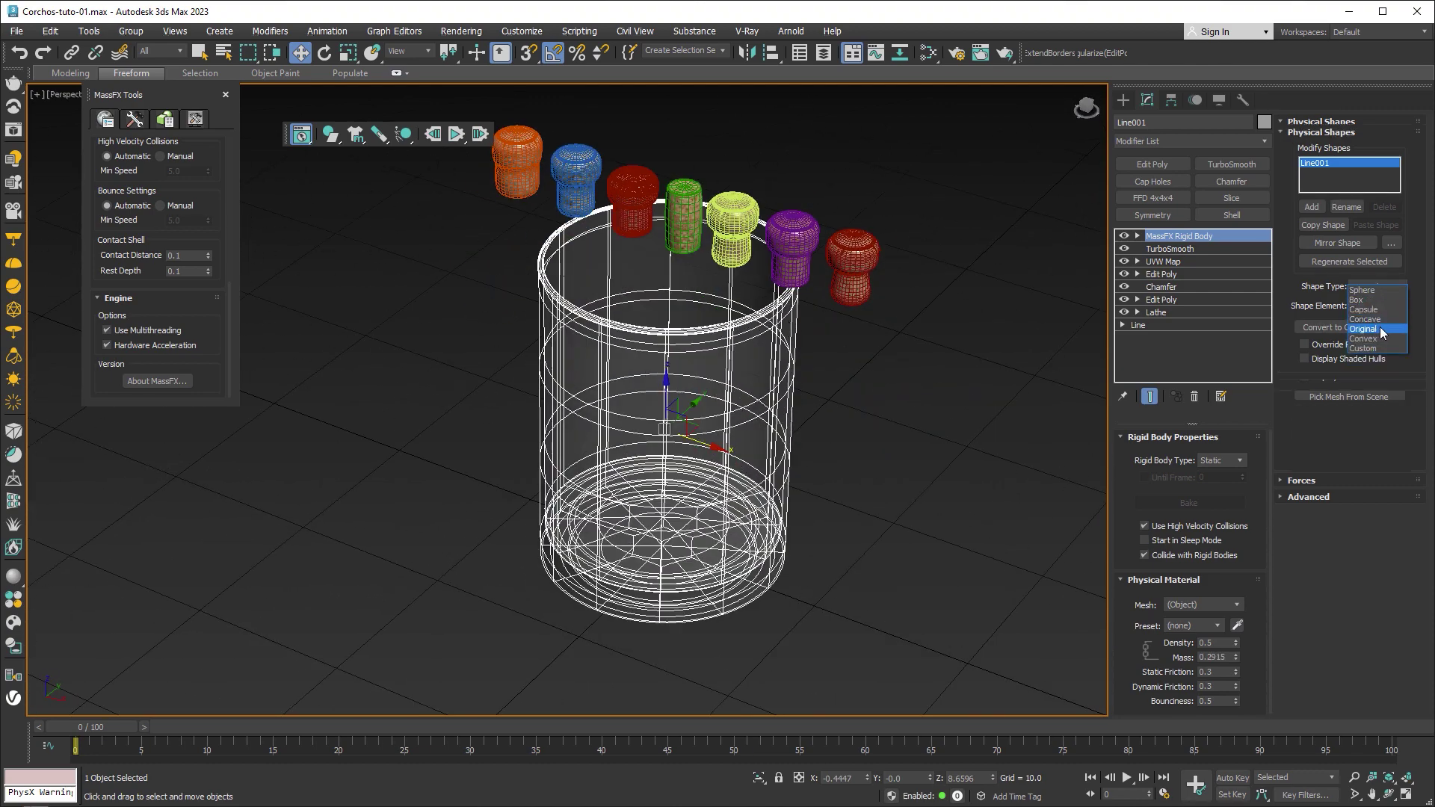
click(1381, 330)
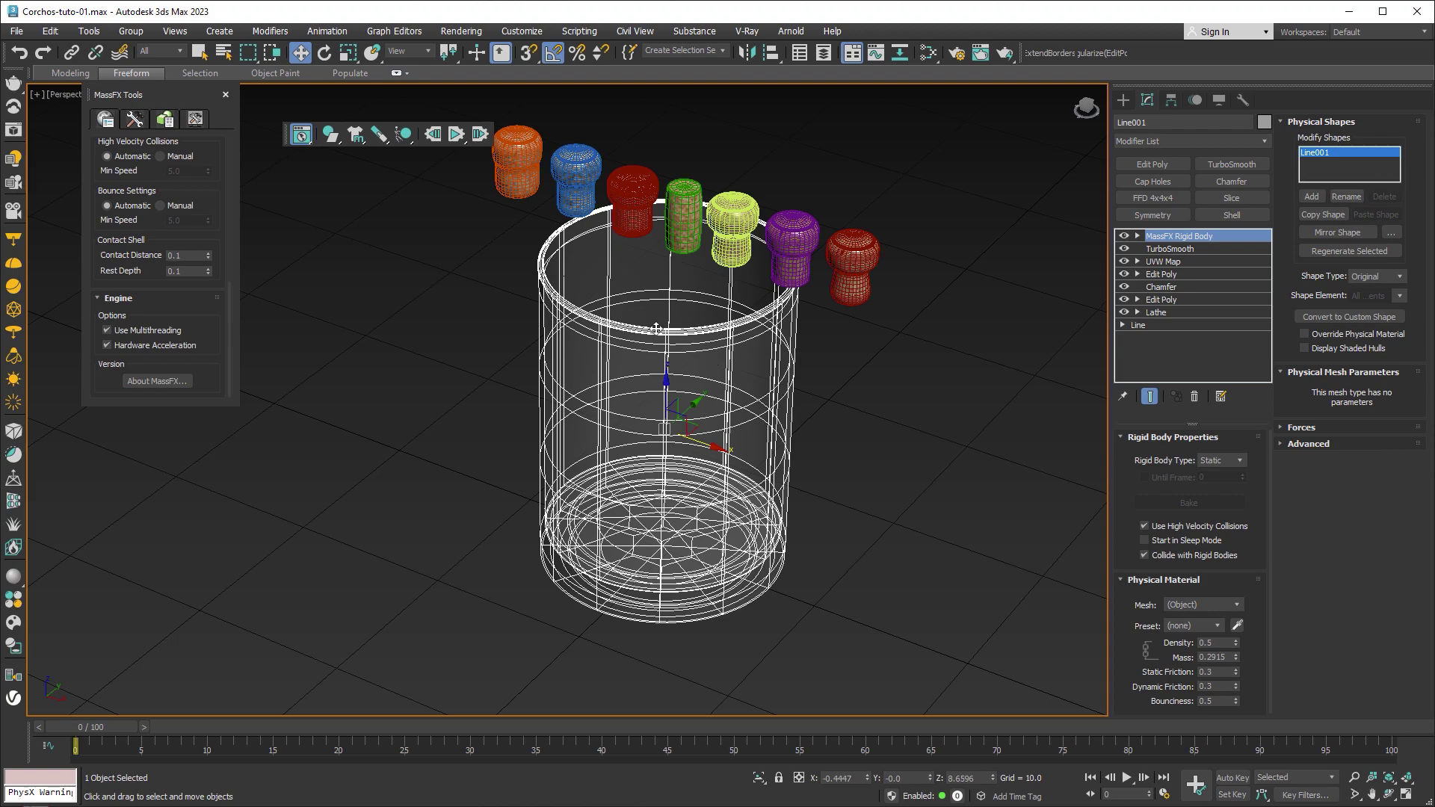
alt+middle_drag(740, 381, 779, 395)
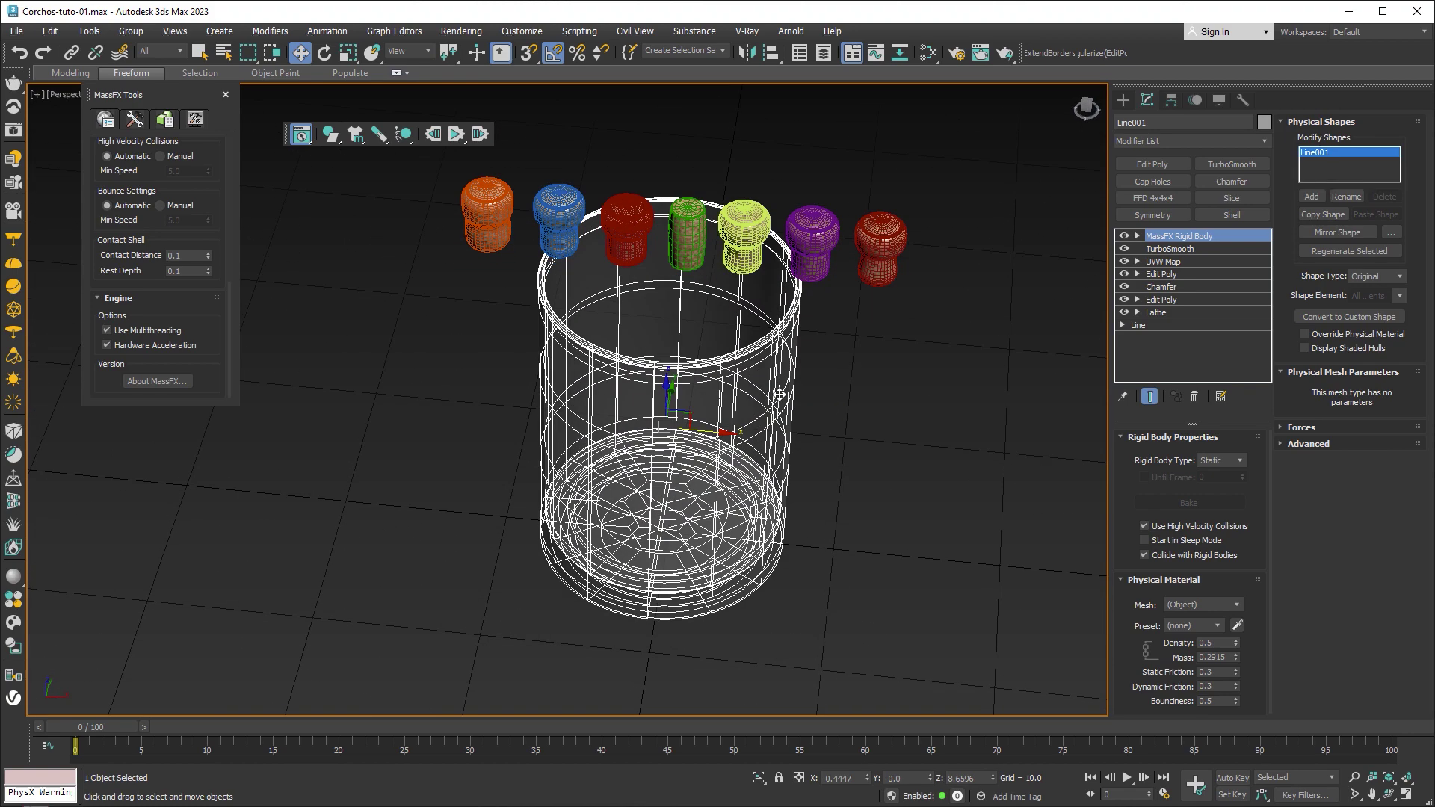
click(881, 253)
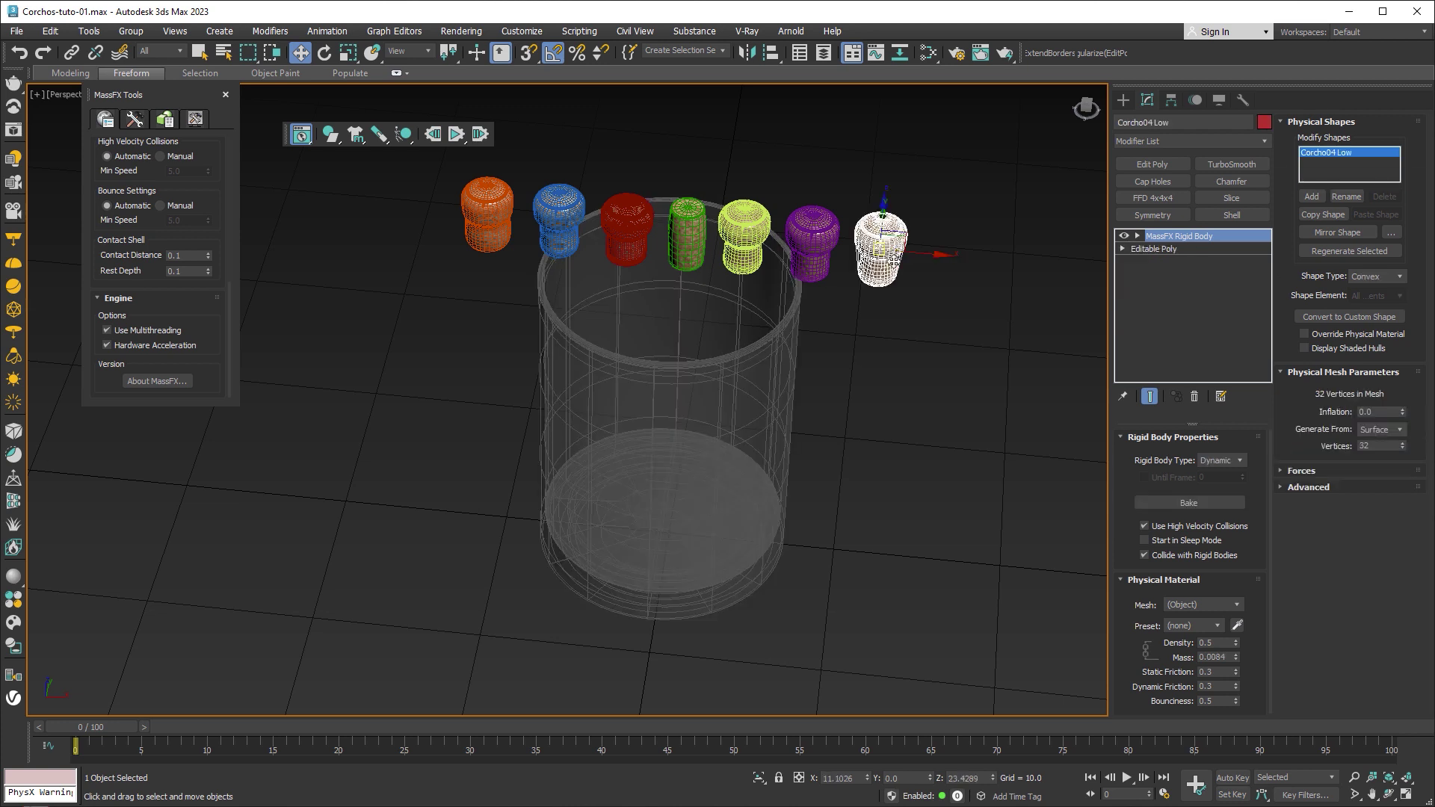
Keep the Corcho04 Low cork's collision shape as Convex while inspecting it up close
click(1401, 279)
click(1372, 288)
scroll(874, 240, up, 5)
scroll(874, 240, up, 3)
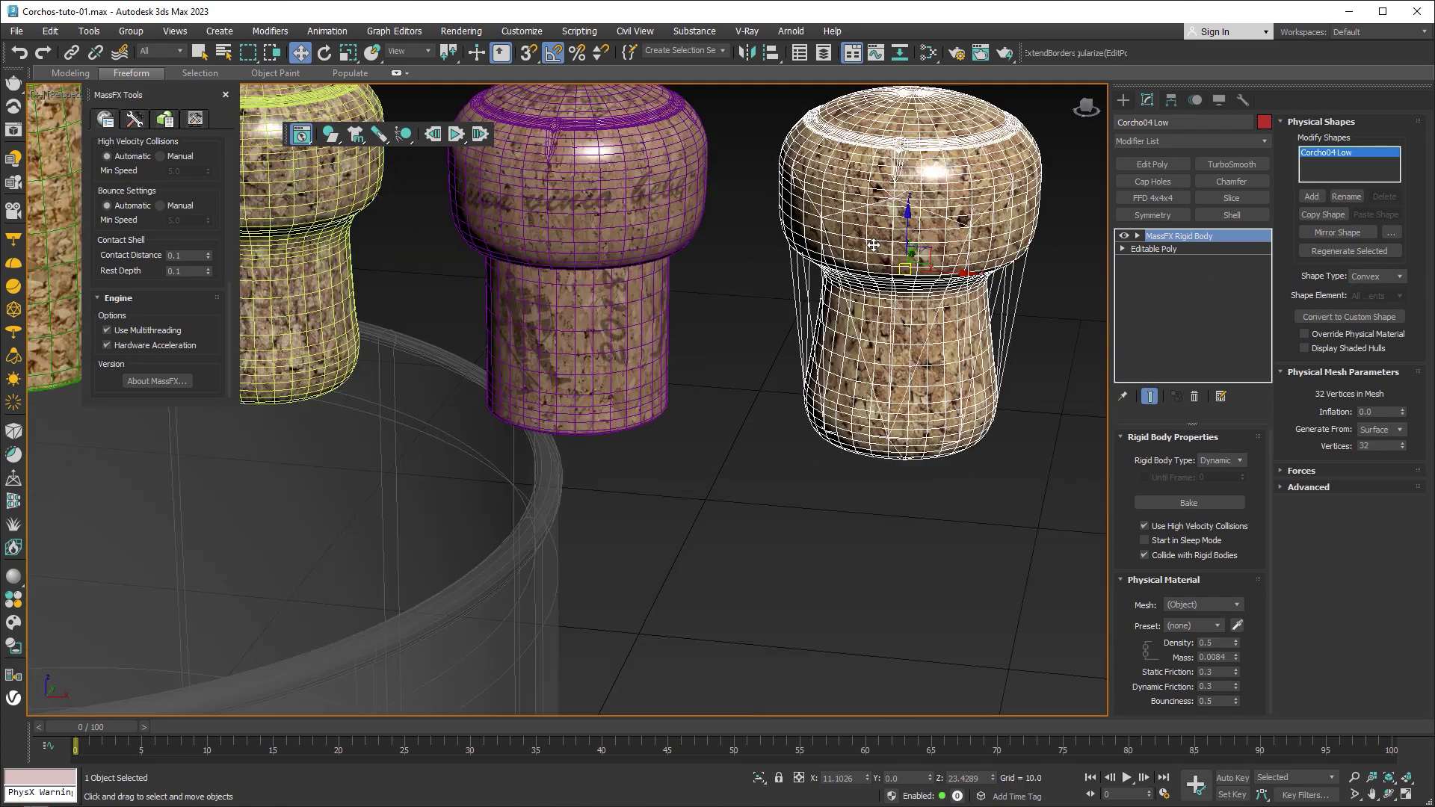
alt+middle_drag(816, 290, 880, 280)
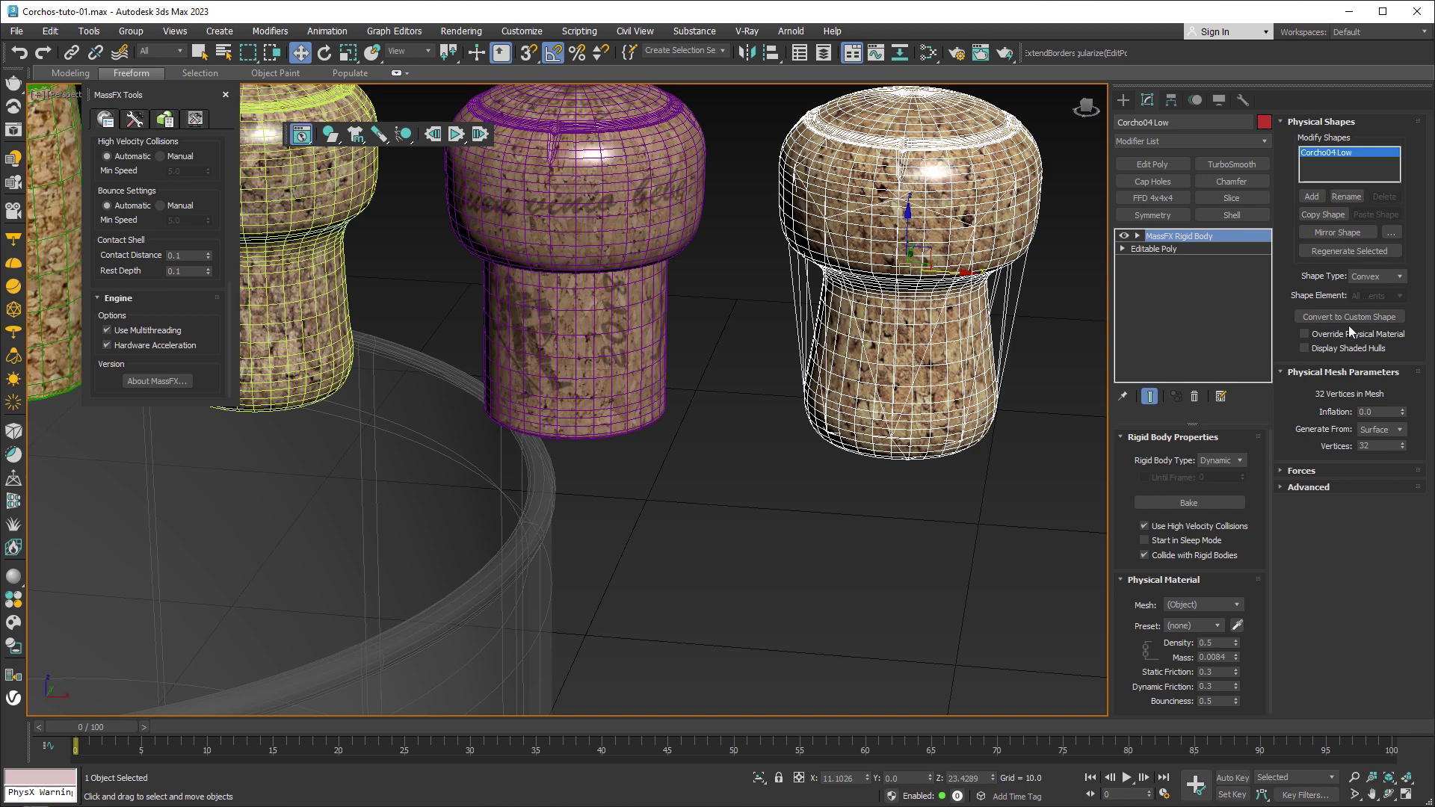
click(1397, 280)
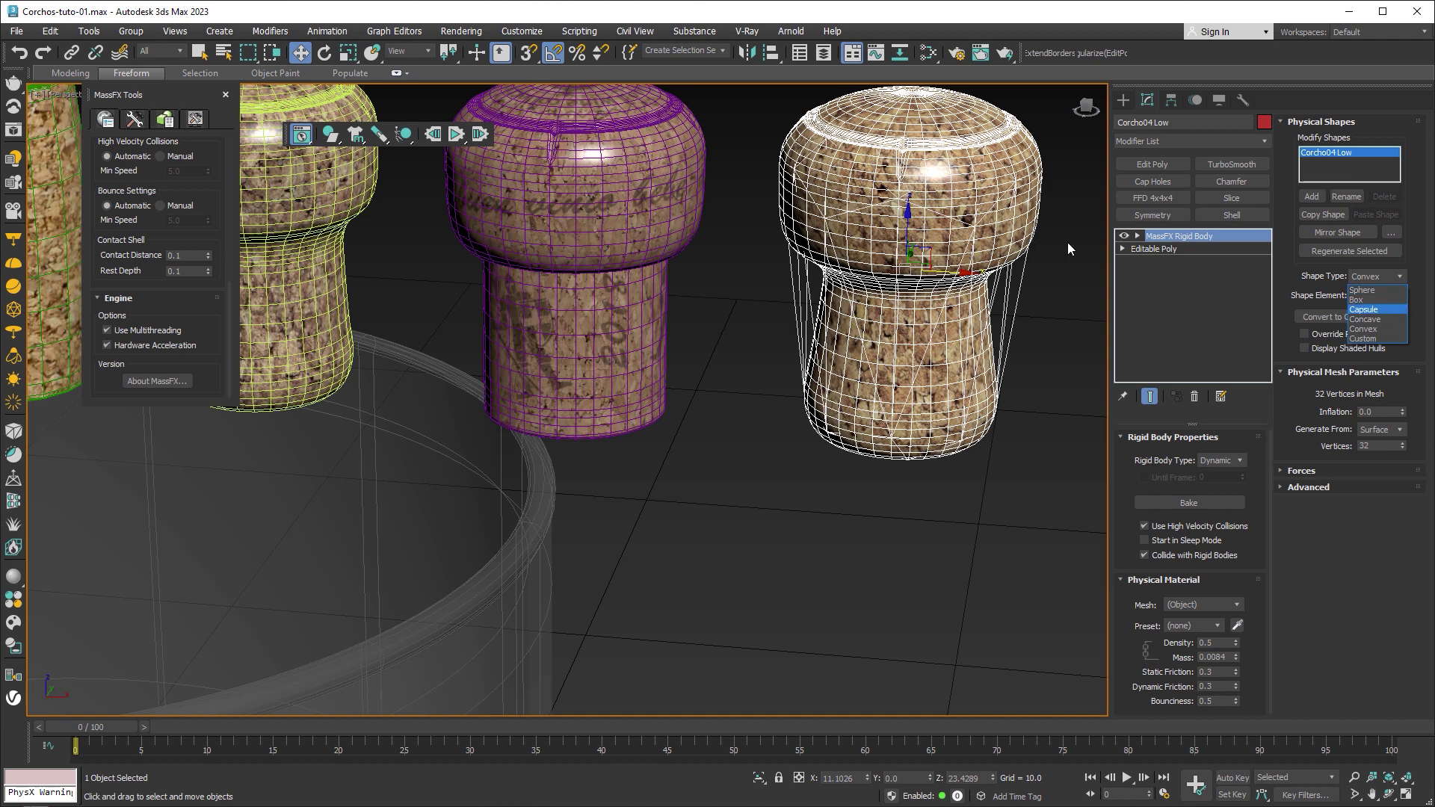
click(1428, 286)
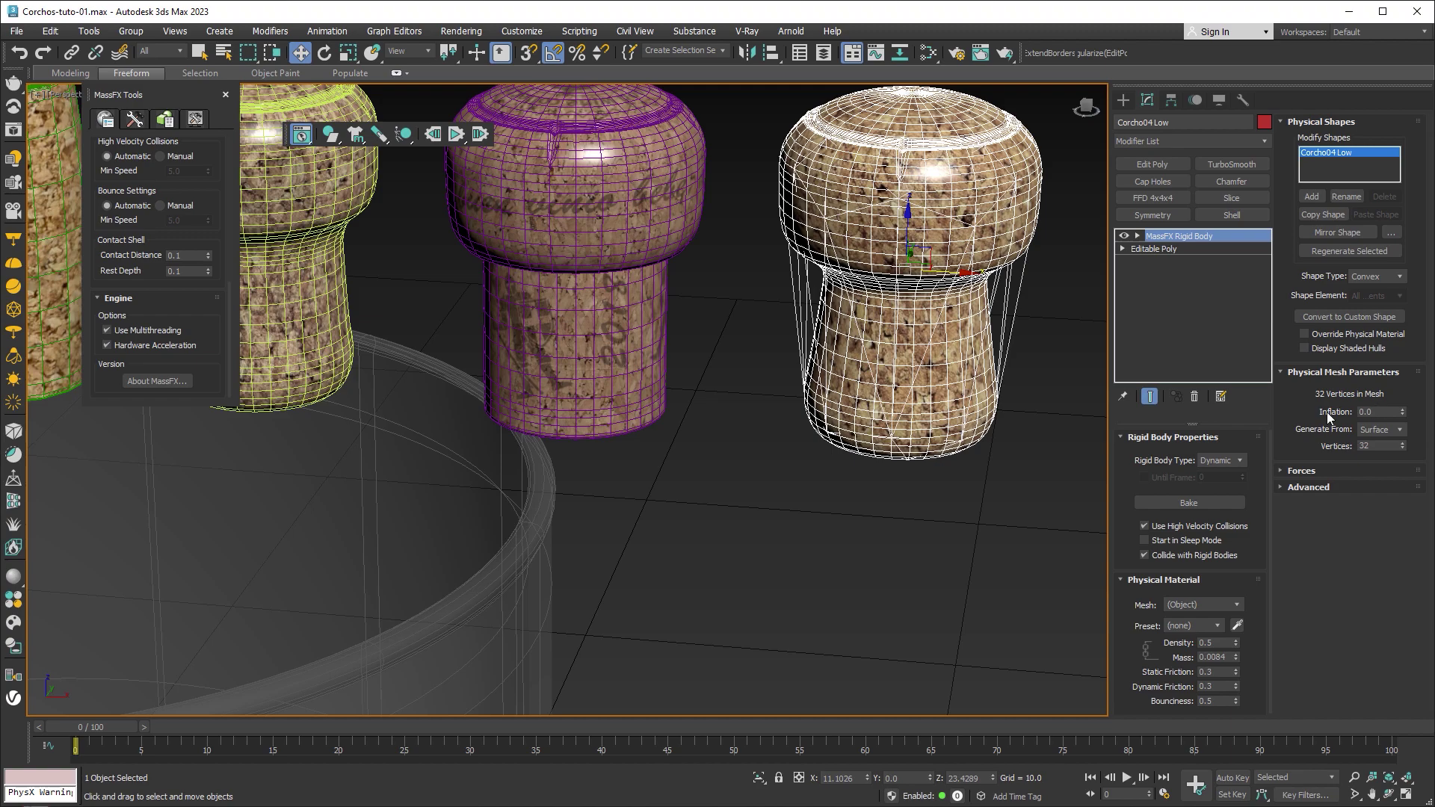
scroll(803, 187, up, 2)
scroll(796, 246, up, 4)
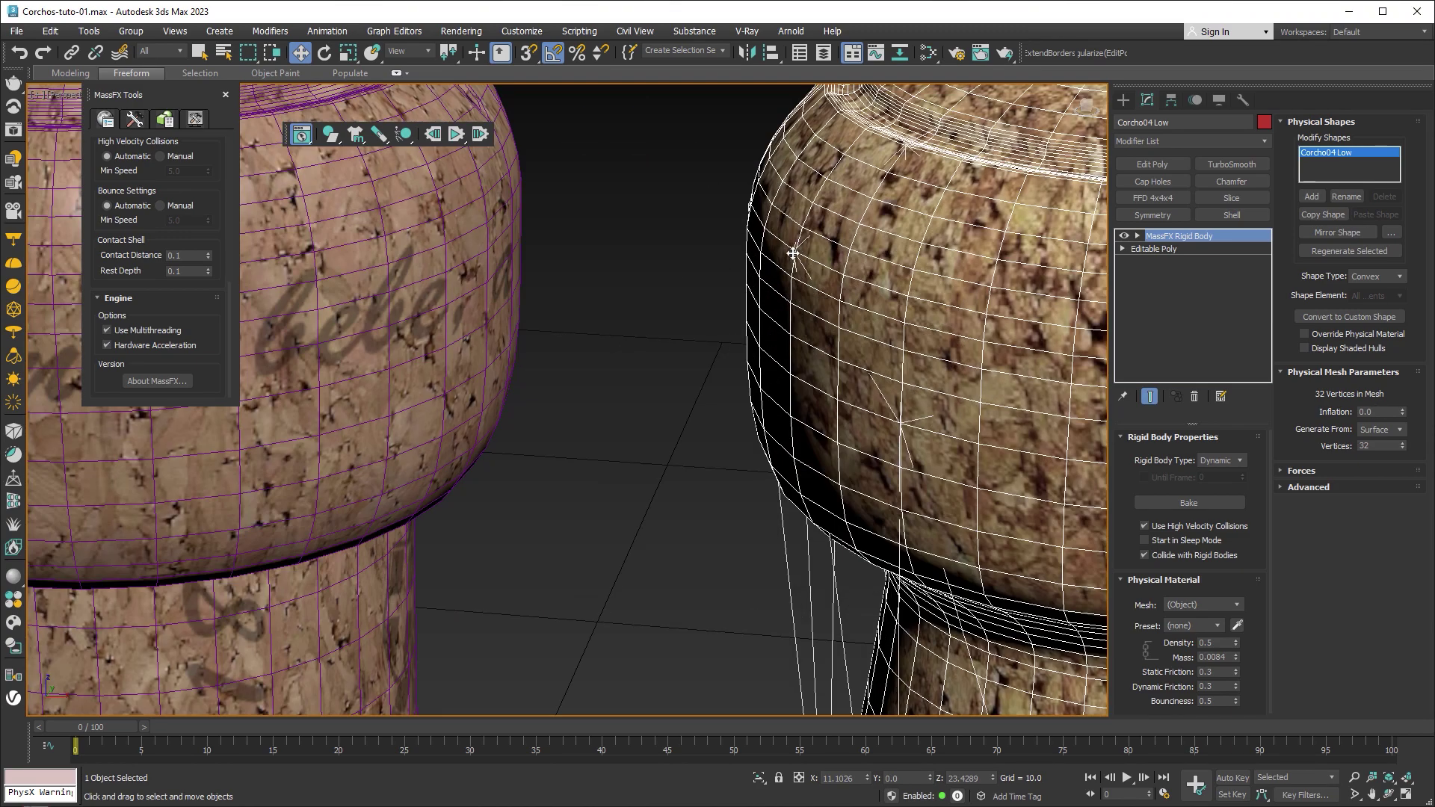
middle_drag(905, 423, 822, 254)
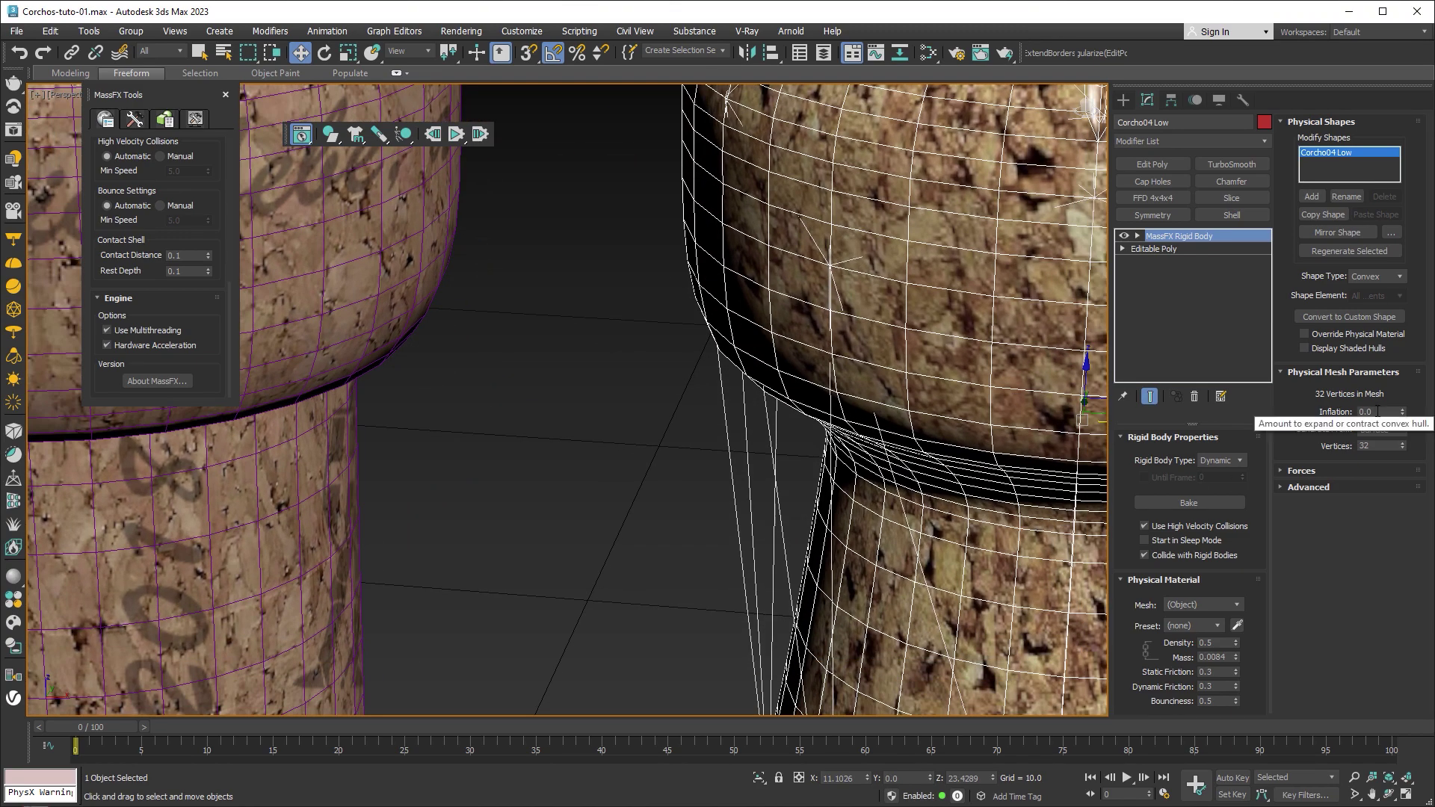
Set the cork's hull Inflation to 0.5, then settle on 0.3
click(1377, 411)
text(0.5)
key(Return)
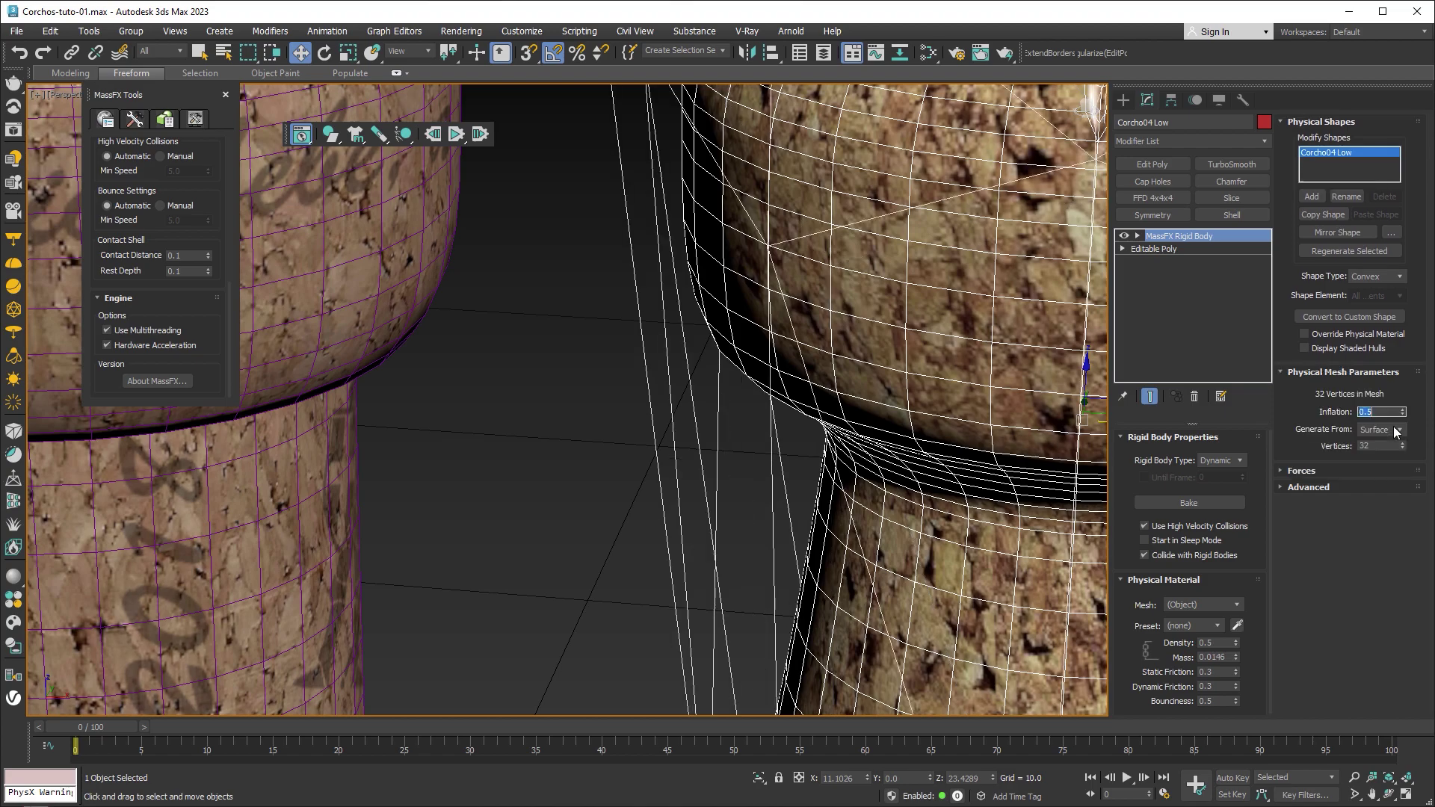
middle_drag(884, 282, 733, 527)
scroll(607, 345, down, 3)
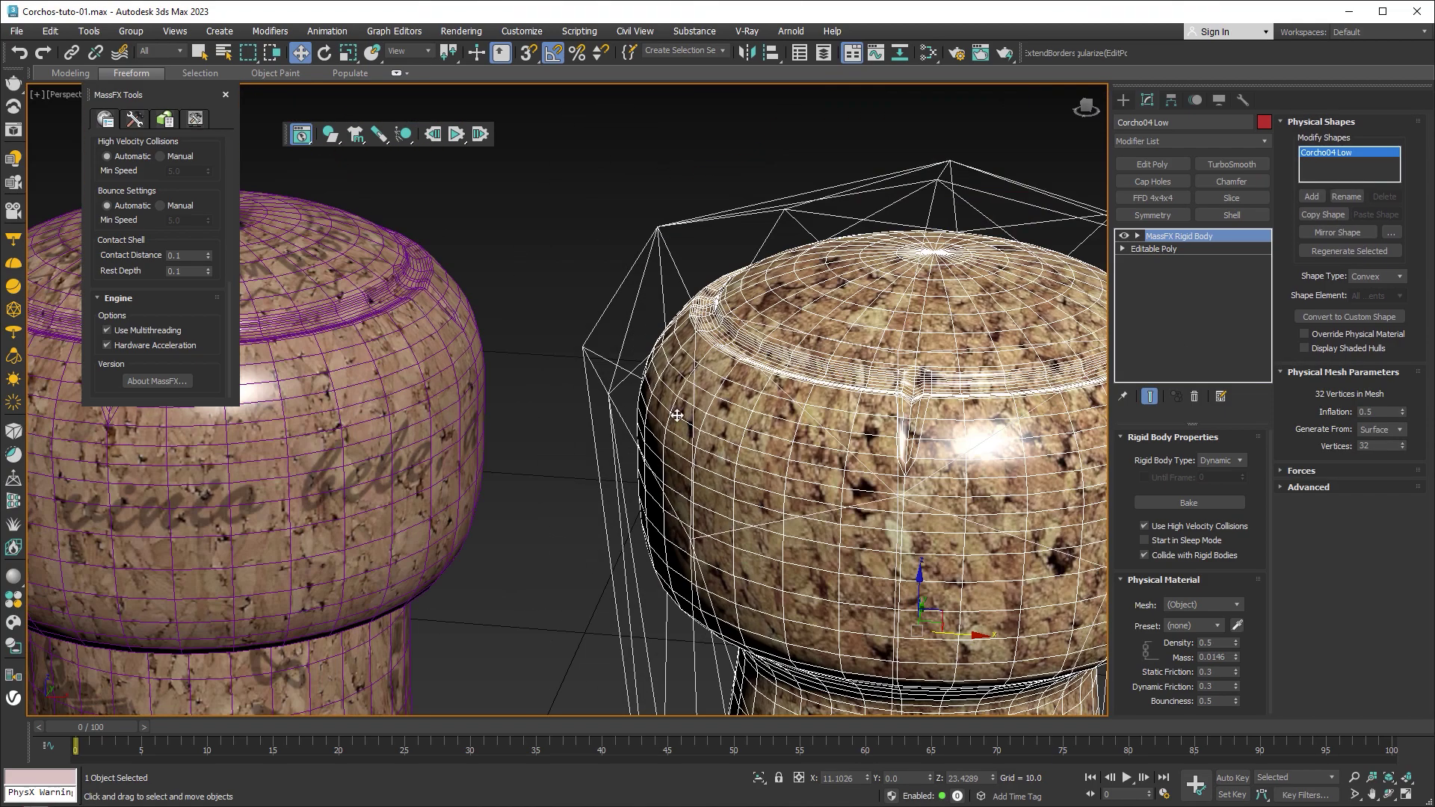
mouse_move(676, 415)
alt+middle_down()
mouse_move(755, 495)
mouse_move(710, 486)
alt+middle_up()
click(1380, 411)
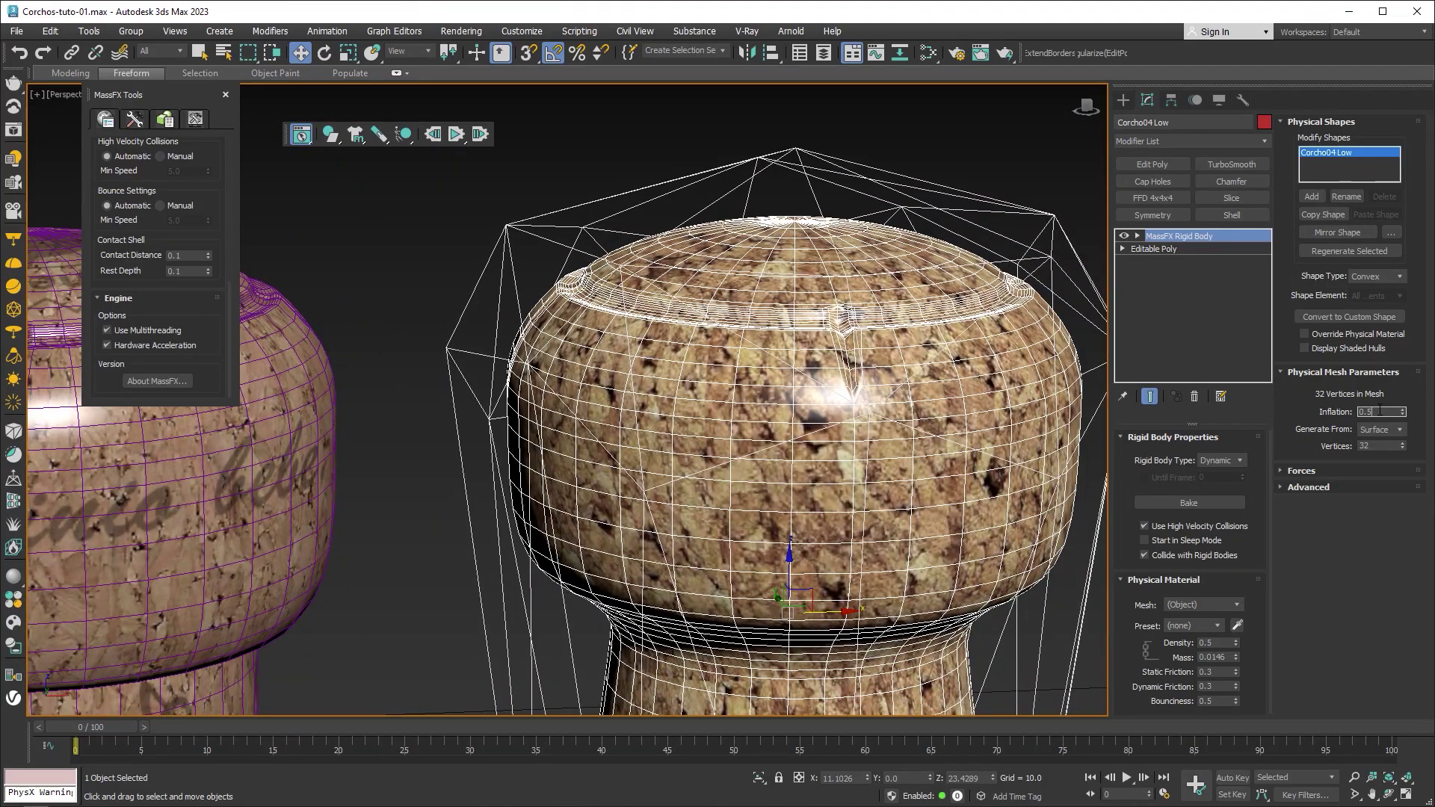
text(0.3)
key(Return)
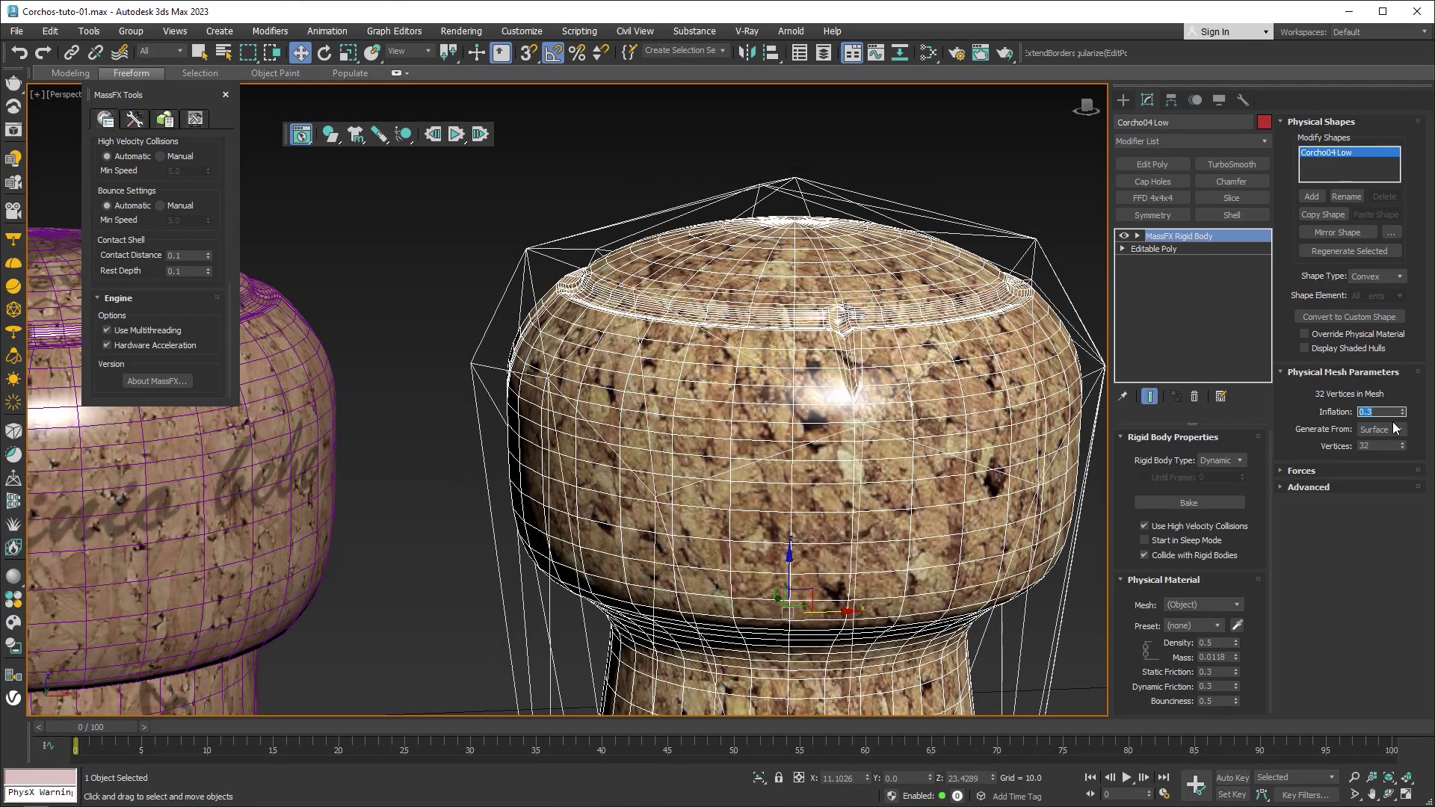
middle_drag(792, 359, 865, 345)
scroll(865, 345, down, 5)
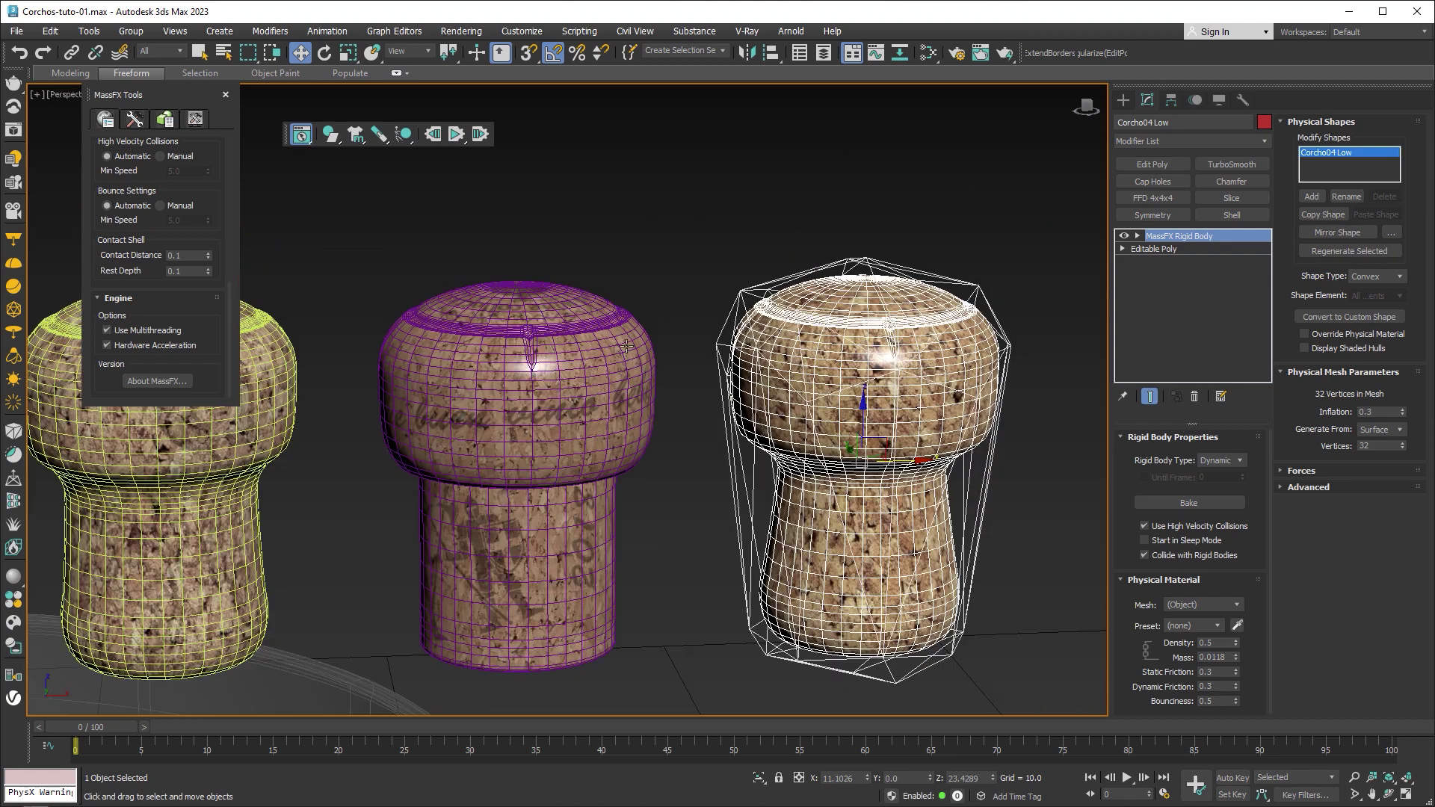
Set hull Inflation to 0.3 on the Corcho05 Low and Corcho03 Low corks
click(626, 346)
double_click(1378, 412)
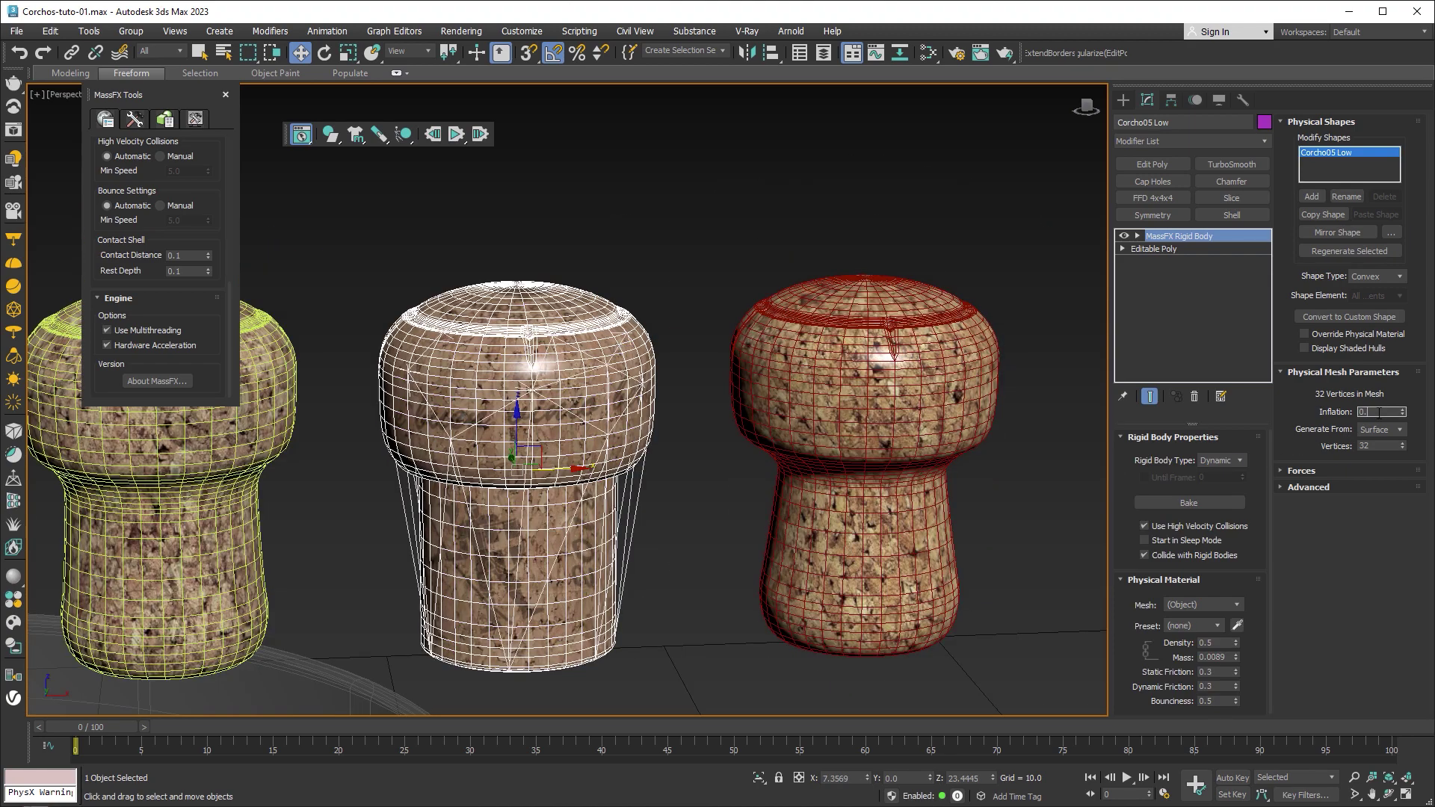
text(0.3)
key(Return)
alt+middle_drag(934, 359, 998, 350)
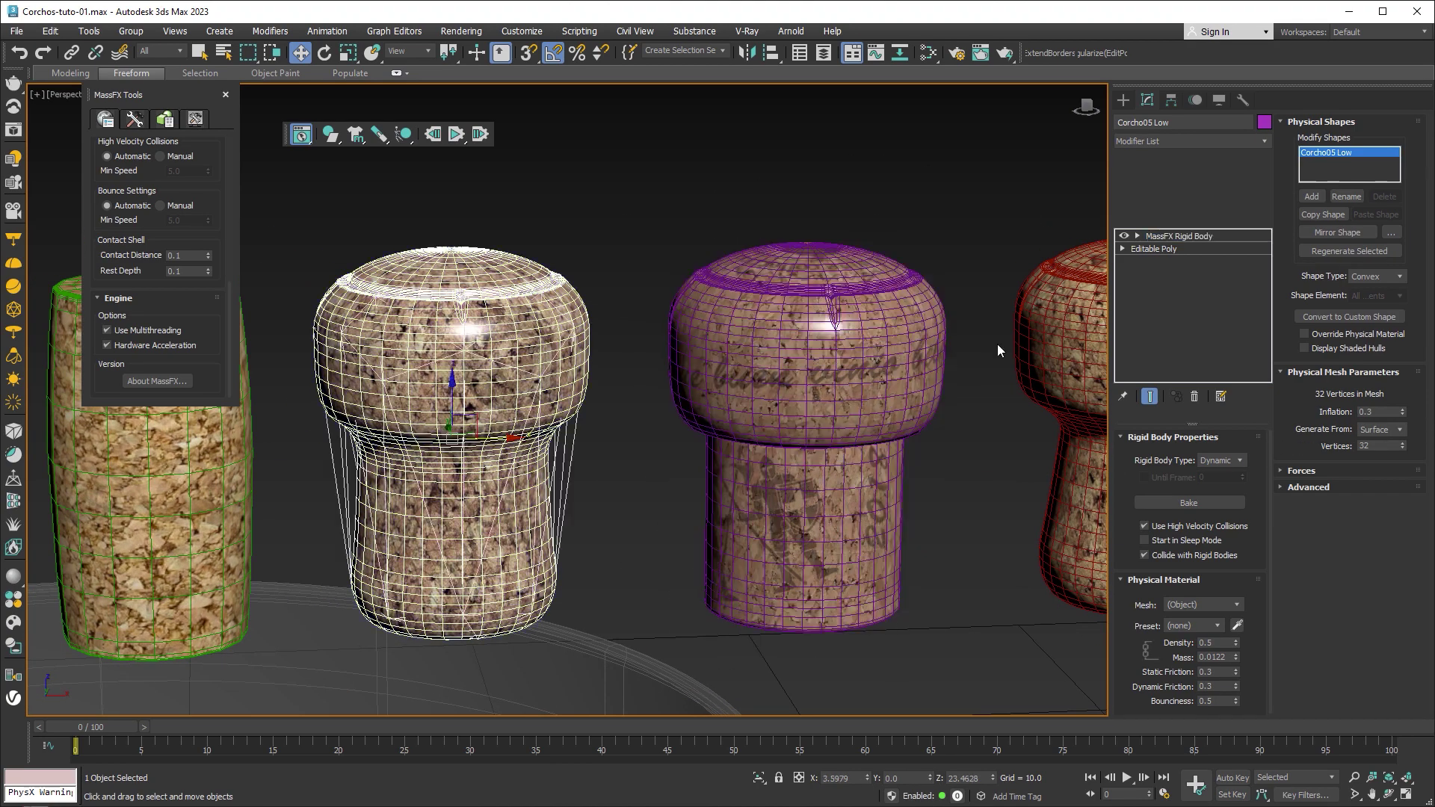
double_click(1378, 412)
text(0.3)
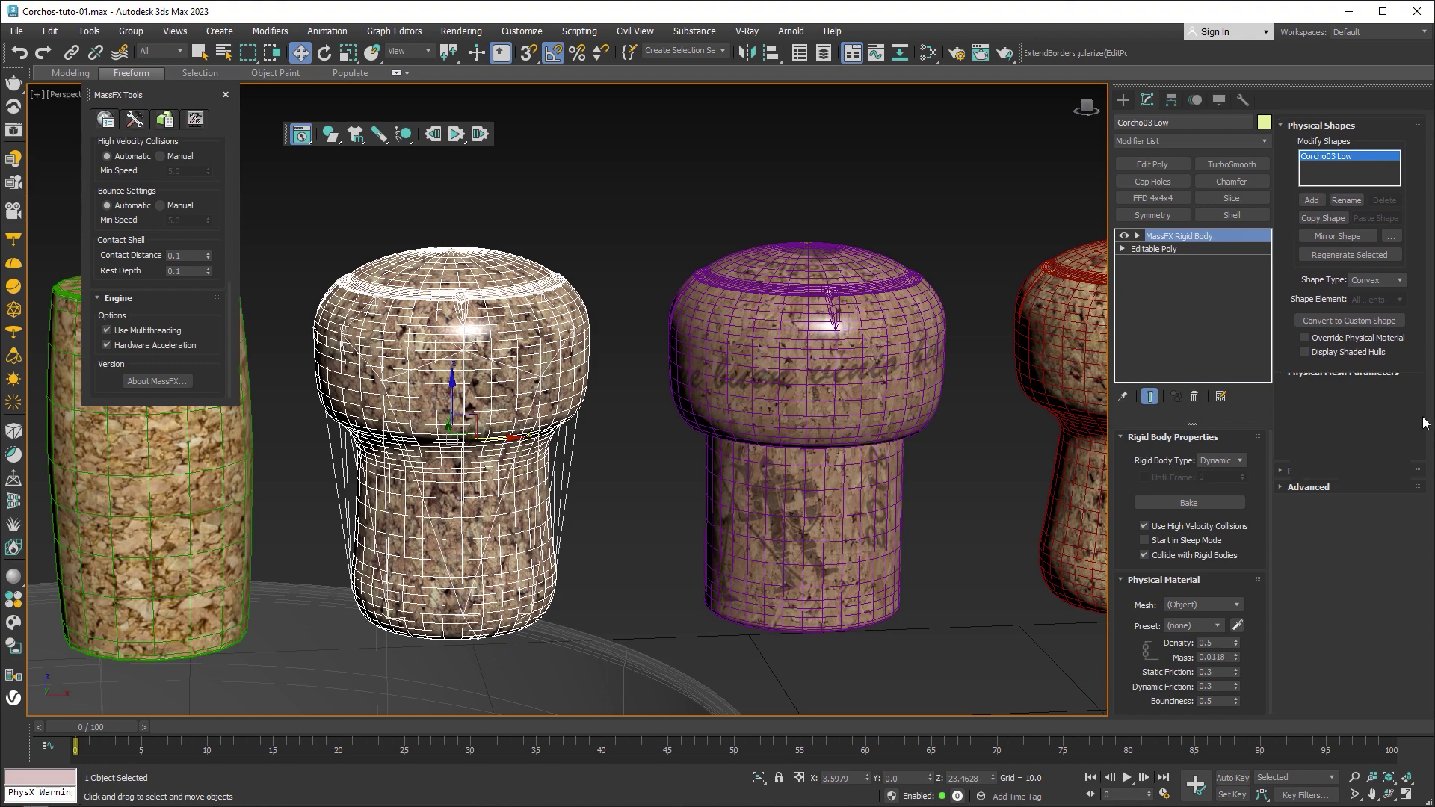
key(Return)
alt+middle_drag(628, 318, 693, 315)
Change Corcho06 Low's collision shape from Capsule to Convex with 0.3 inflation
click(693, 315)
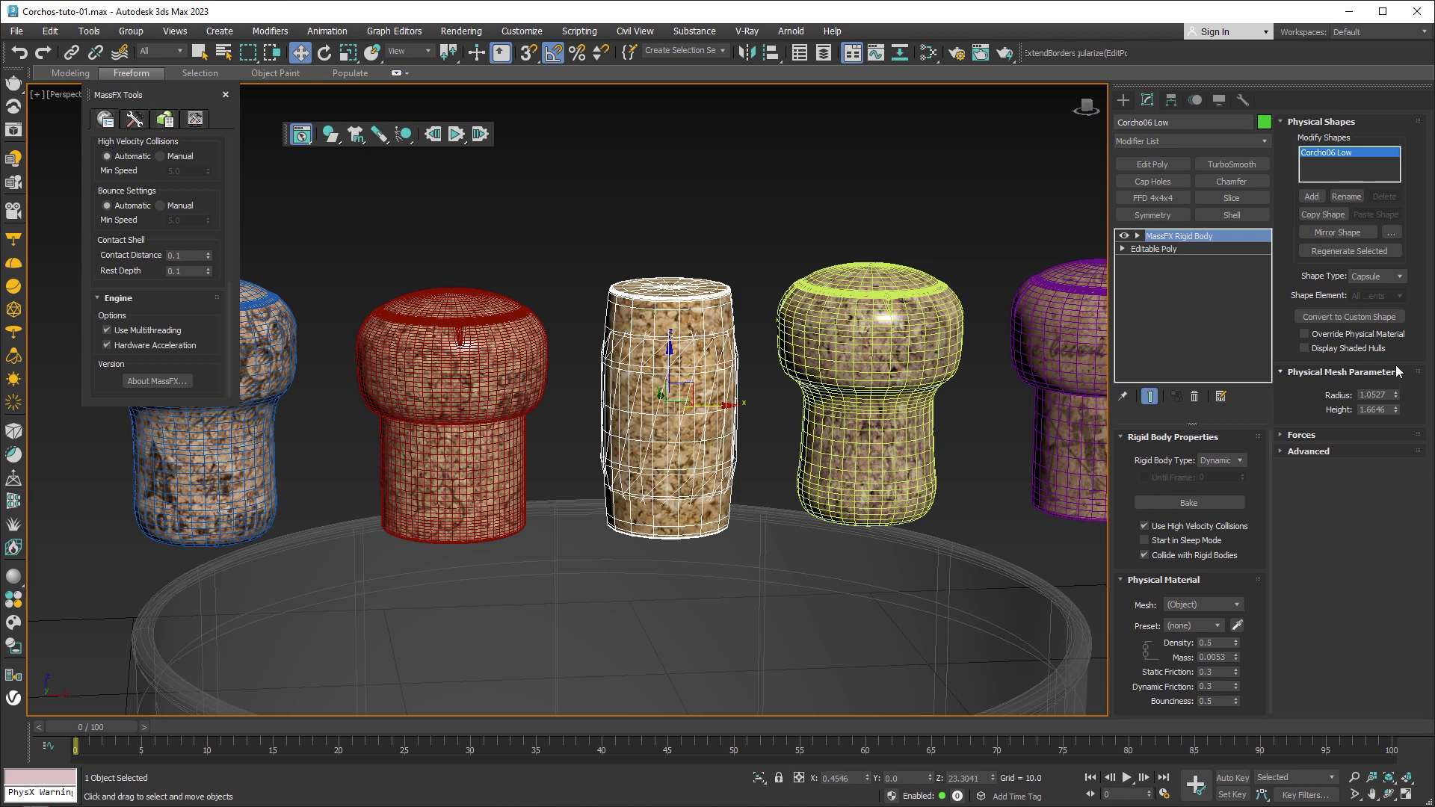
click(1305, 436)
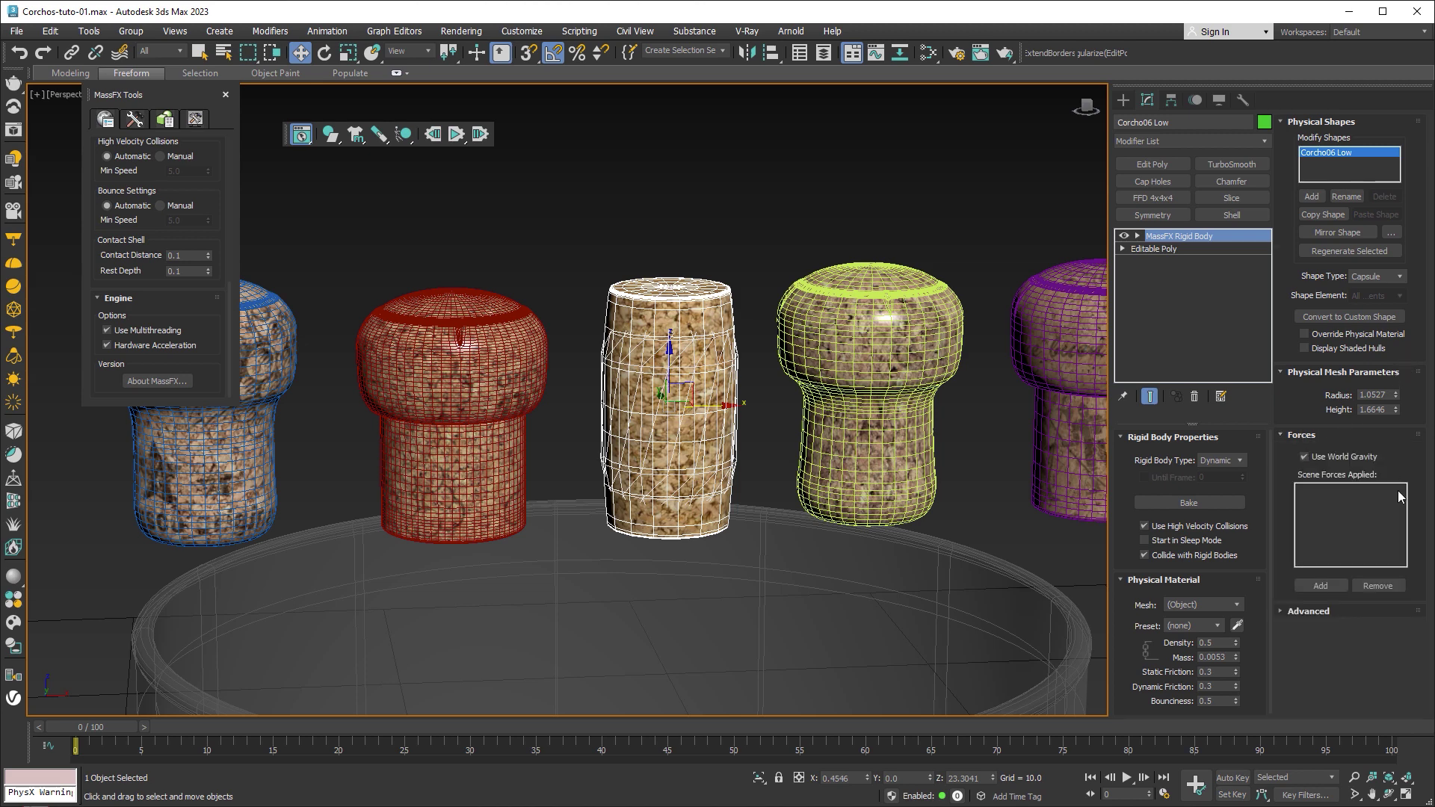
click(1311, 610)
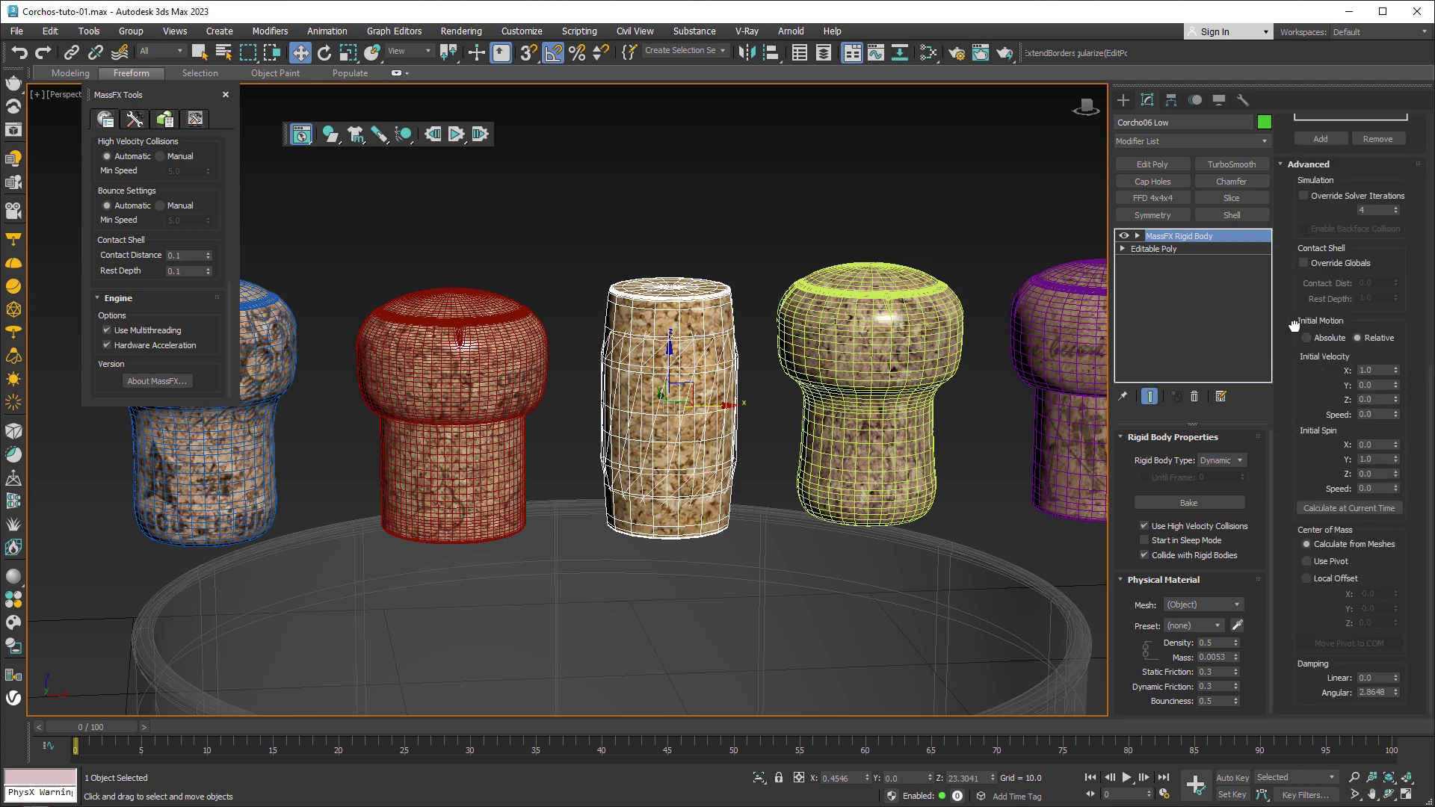
drag(1292, 326, 1308, 466)
scroll(1309, 467, up, 3)
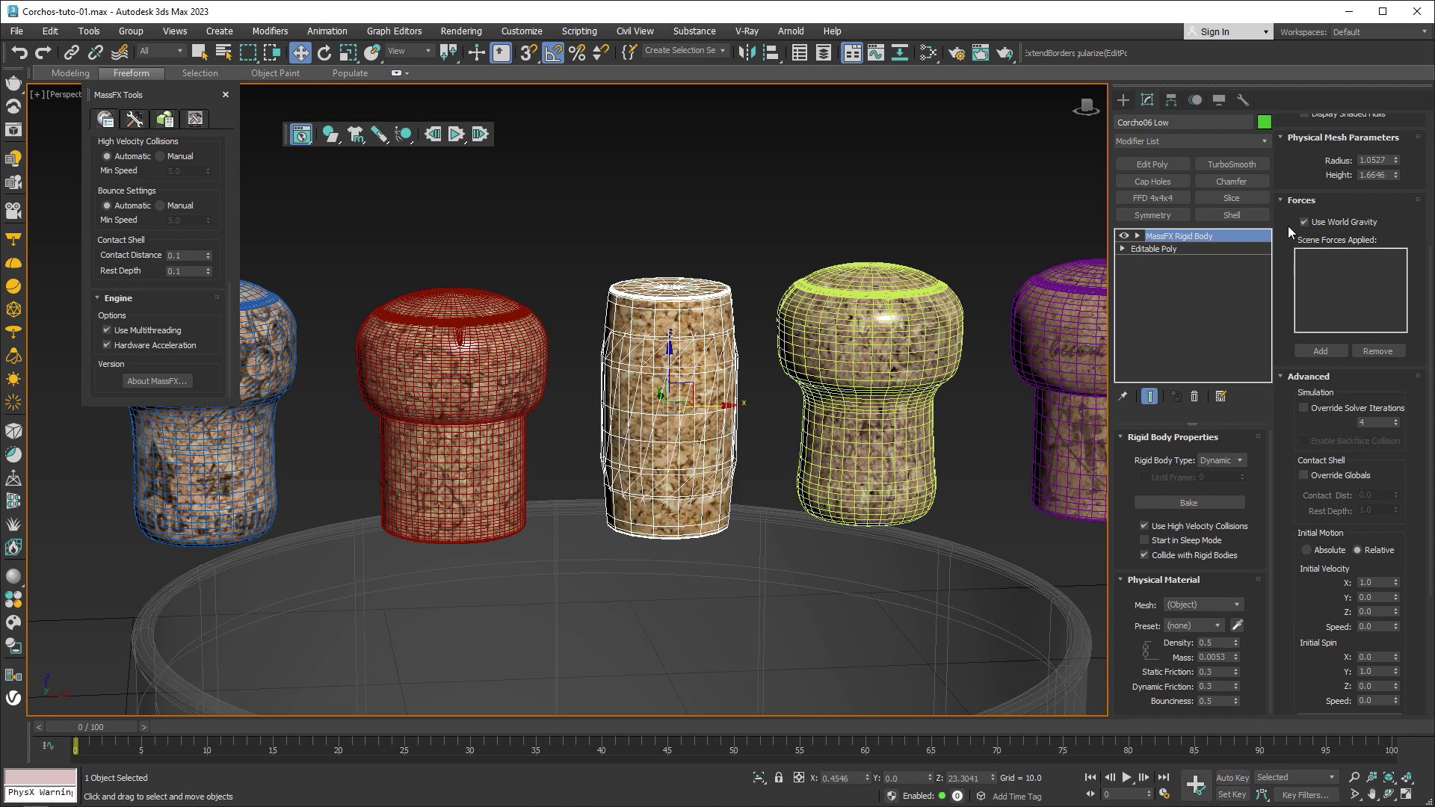
drag(1291, 225, 1314, 516)
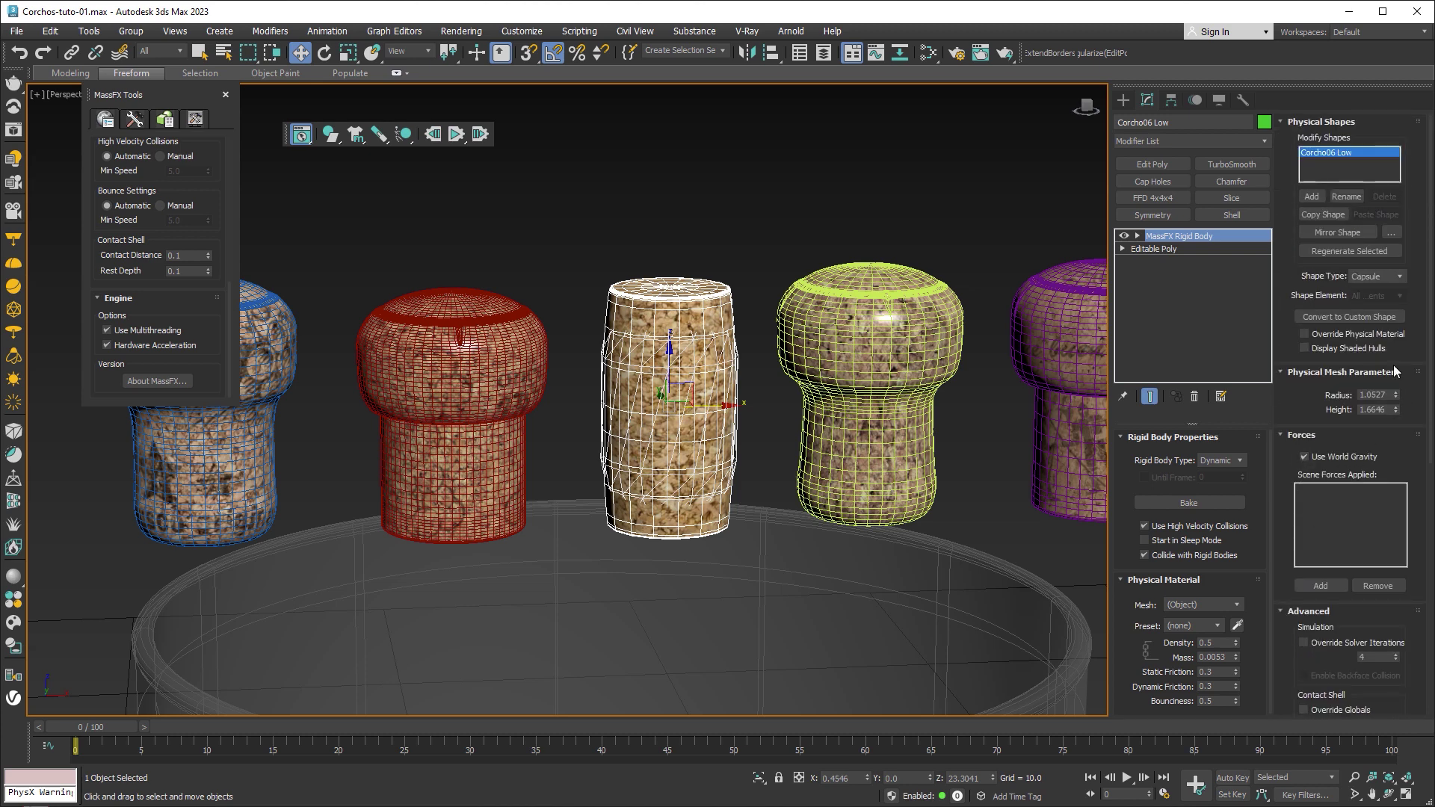
click(1399, 276)
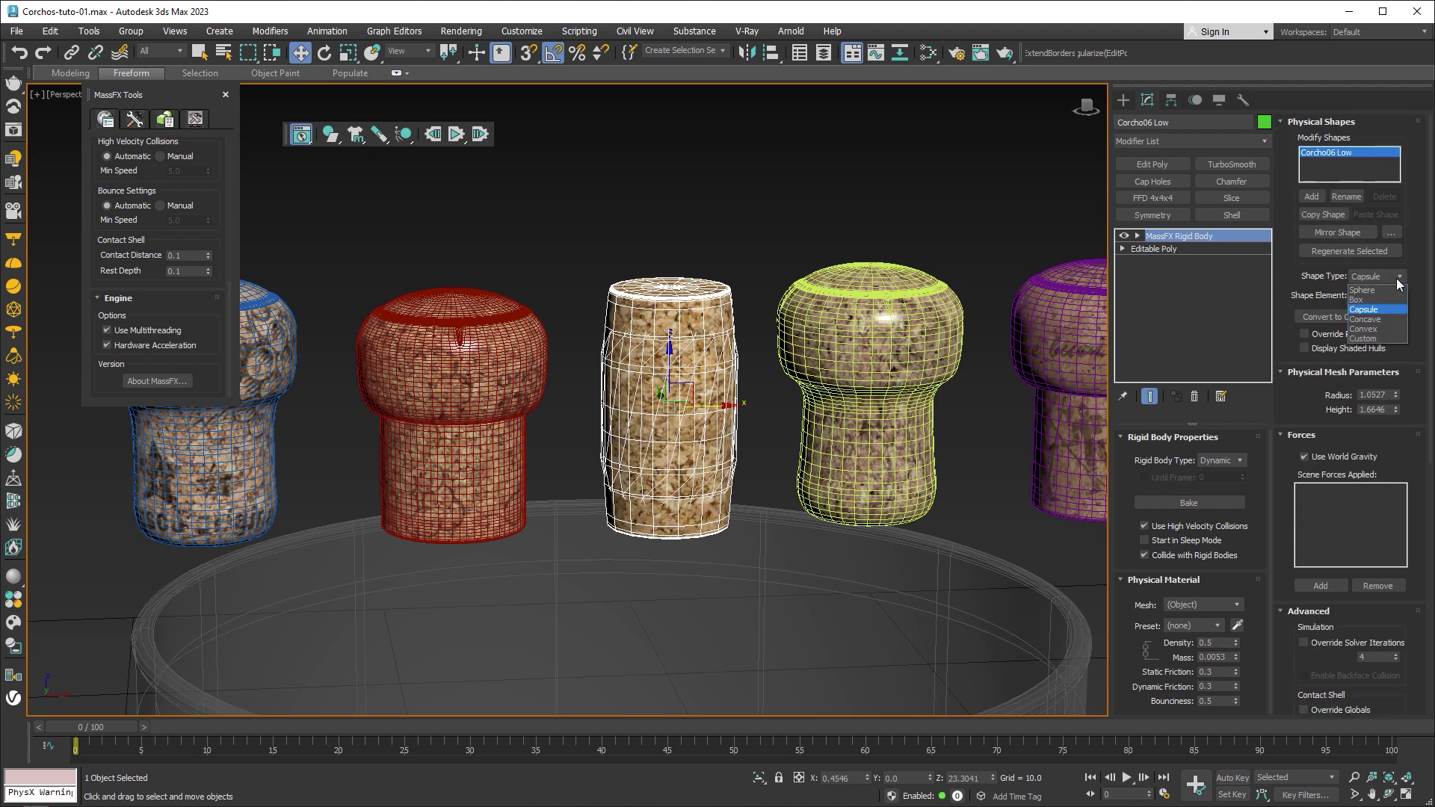
click(1384, 317)
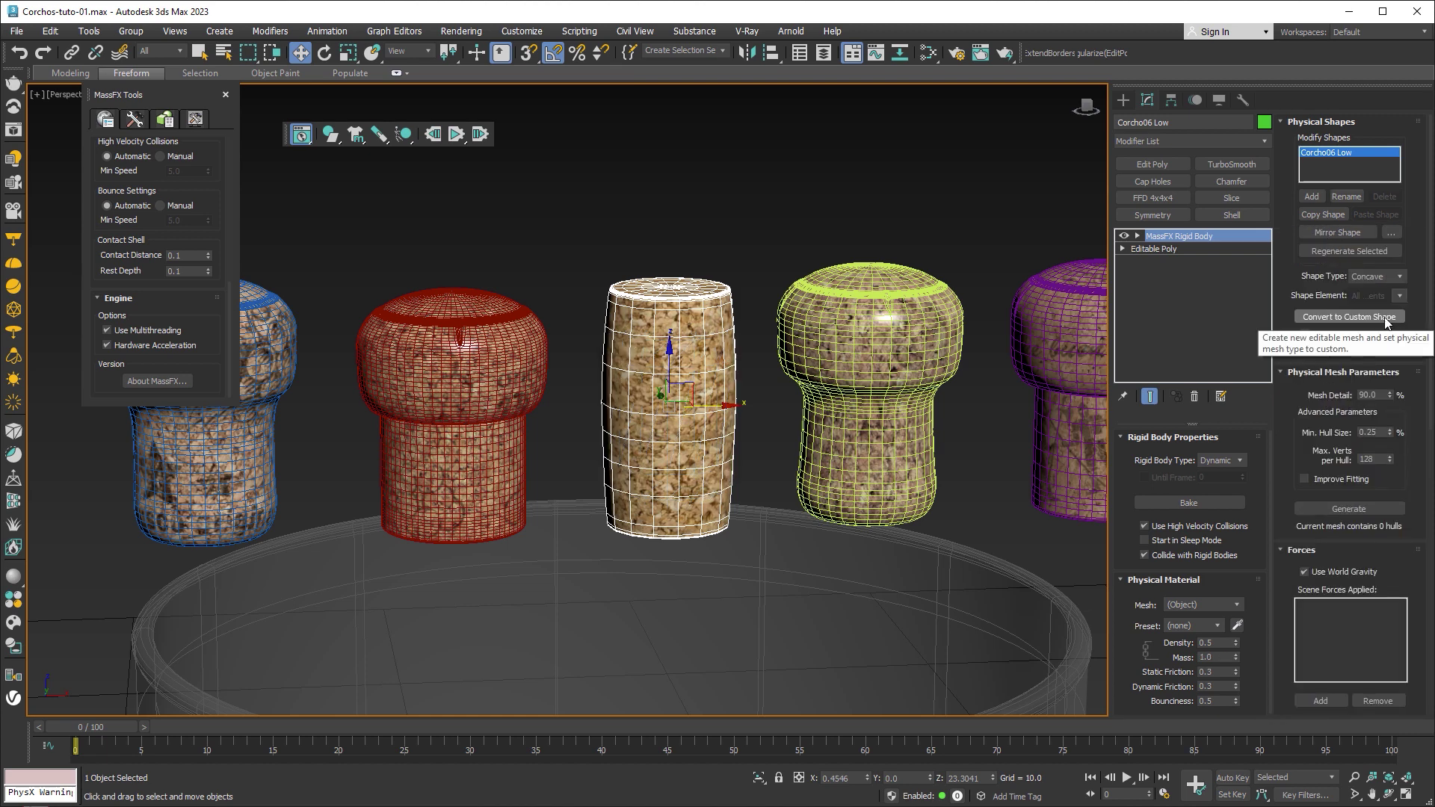
click(1400, 277)
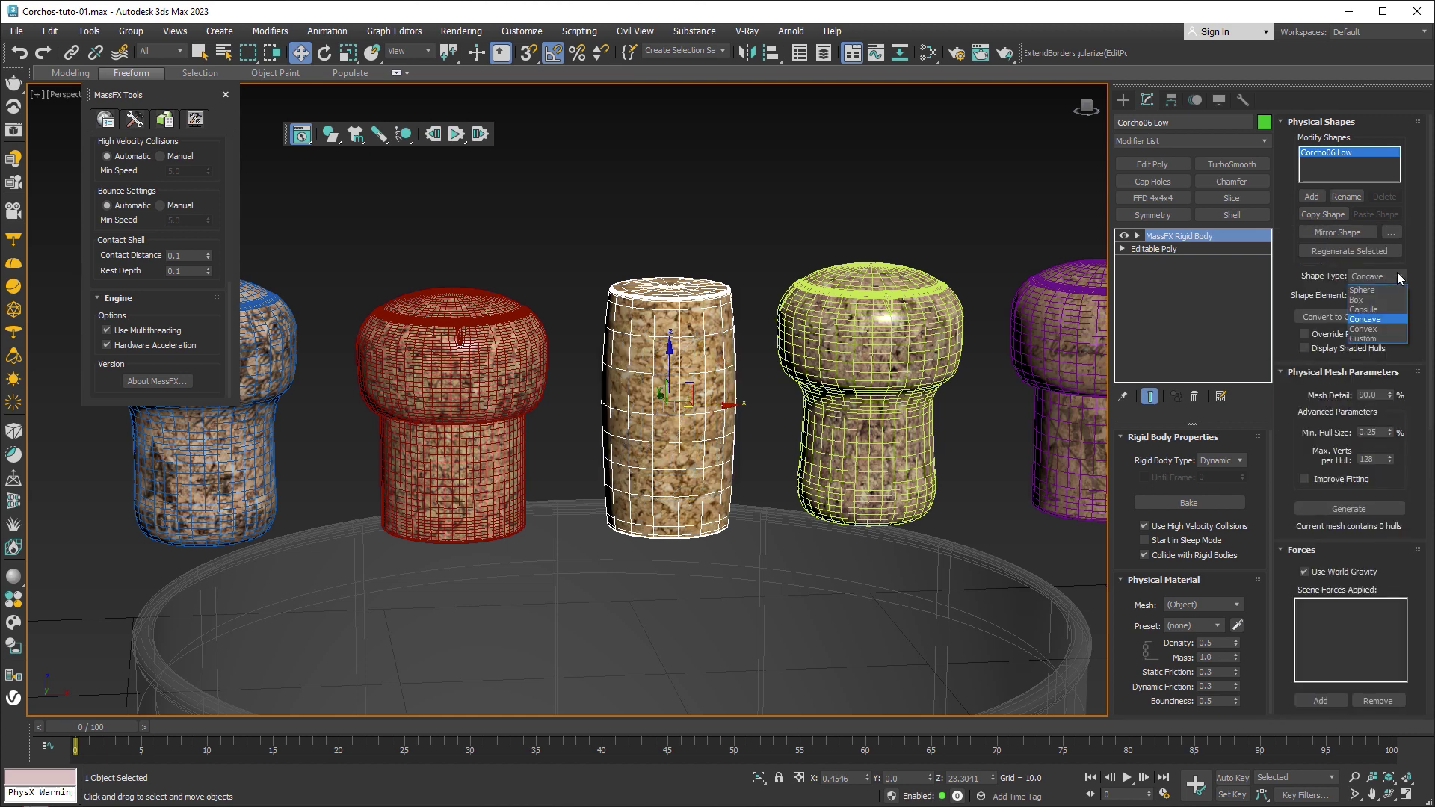
click(1381, 328)
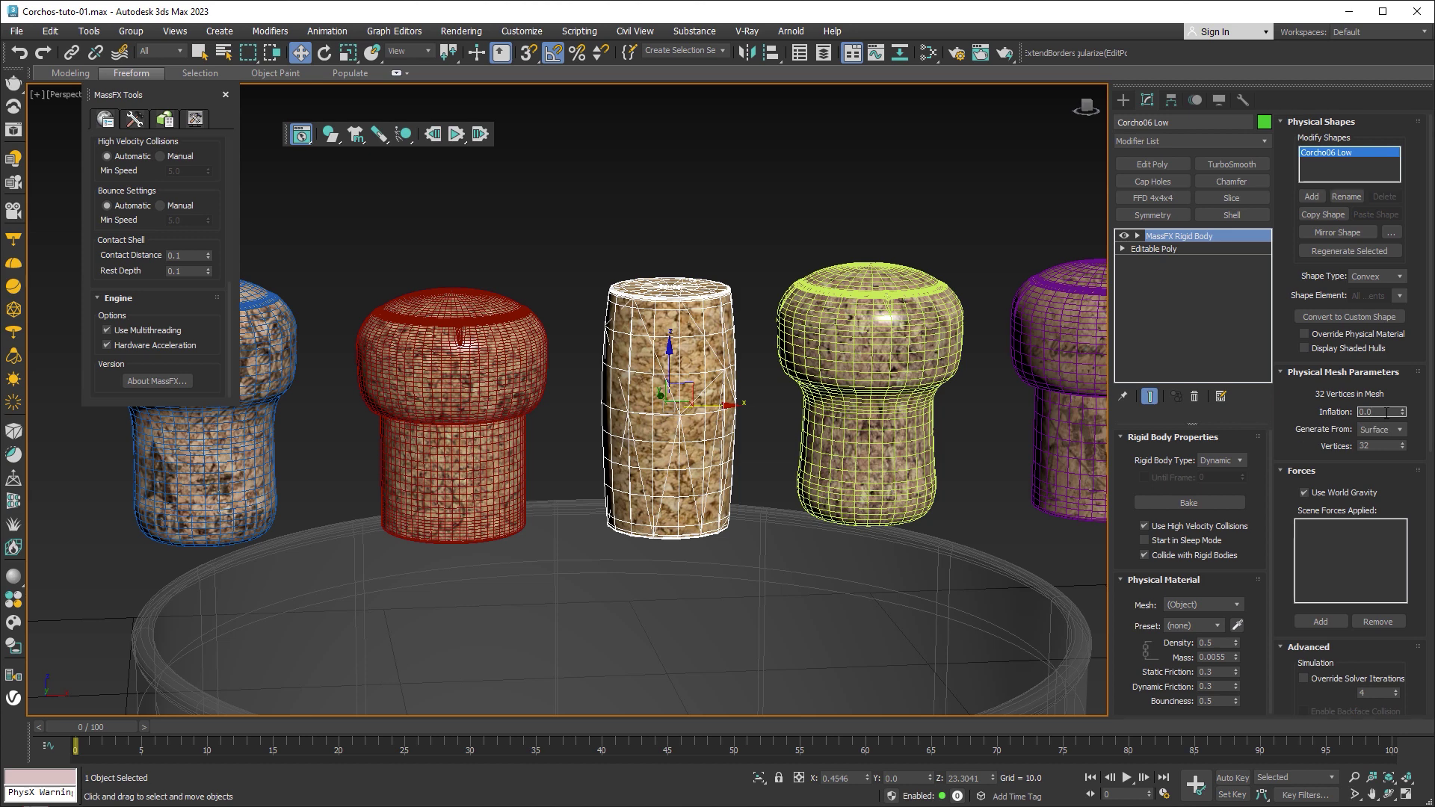
text(3)
key(Return)
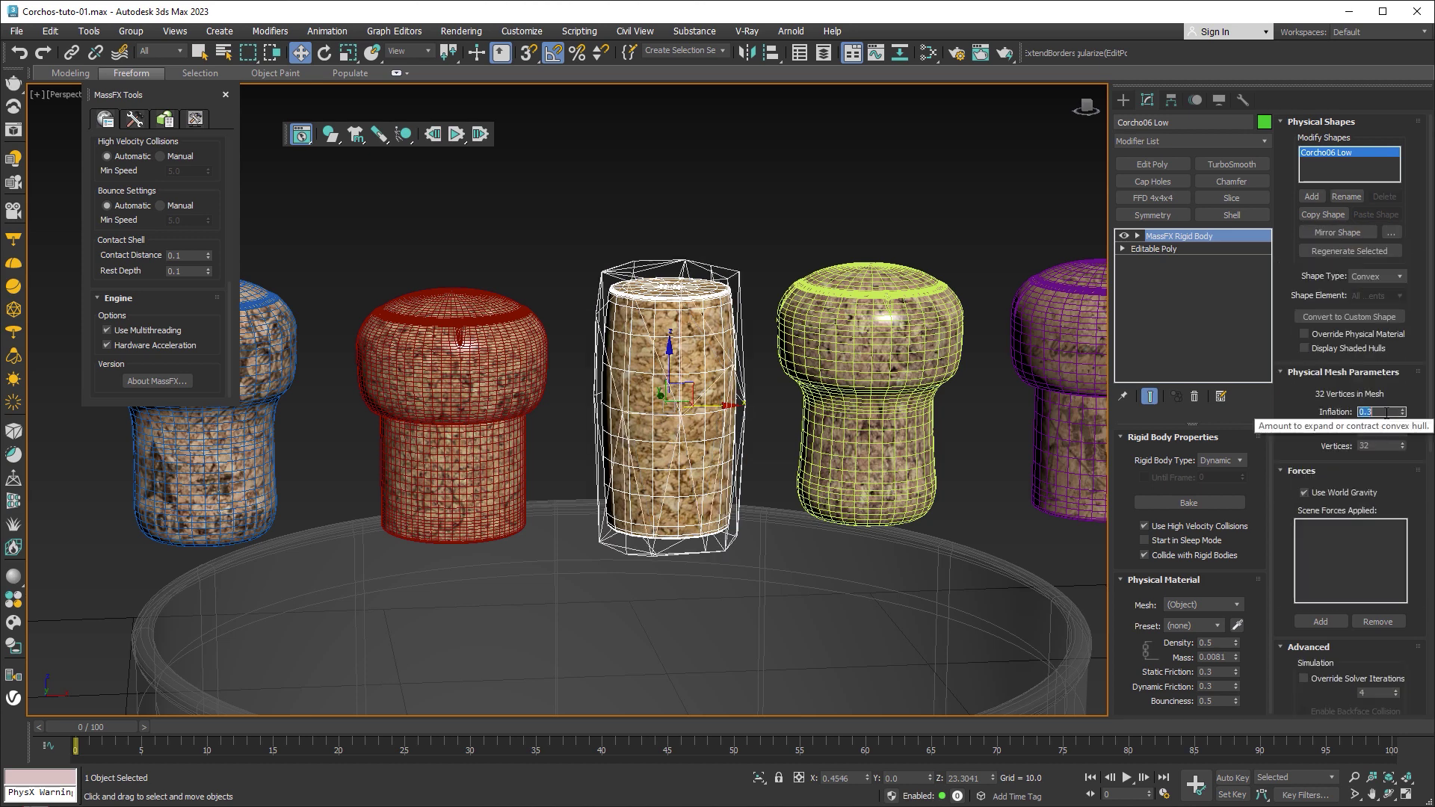
Apply 0.3 hull inflation to CorchoBotella Hight001 and Corcho02 Low
click(506, 297)
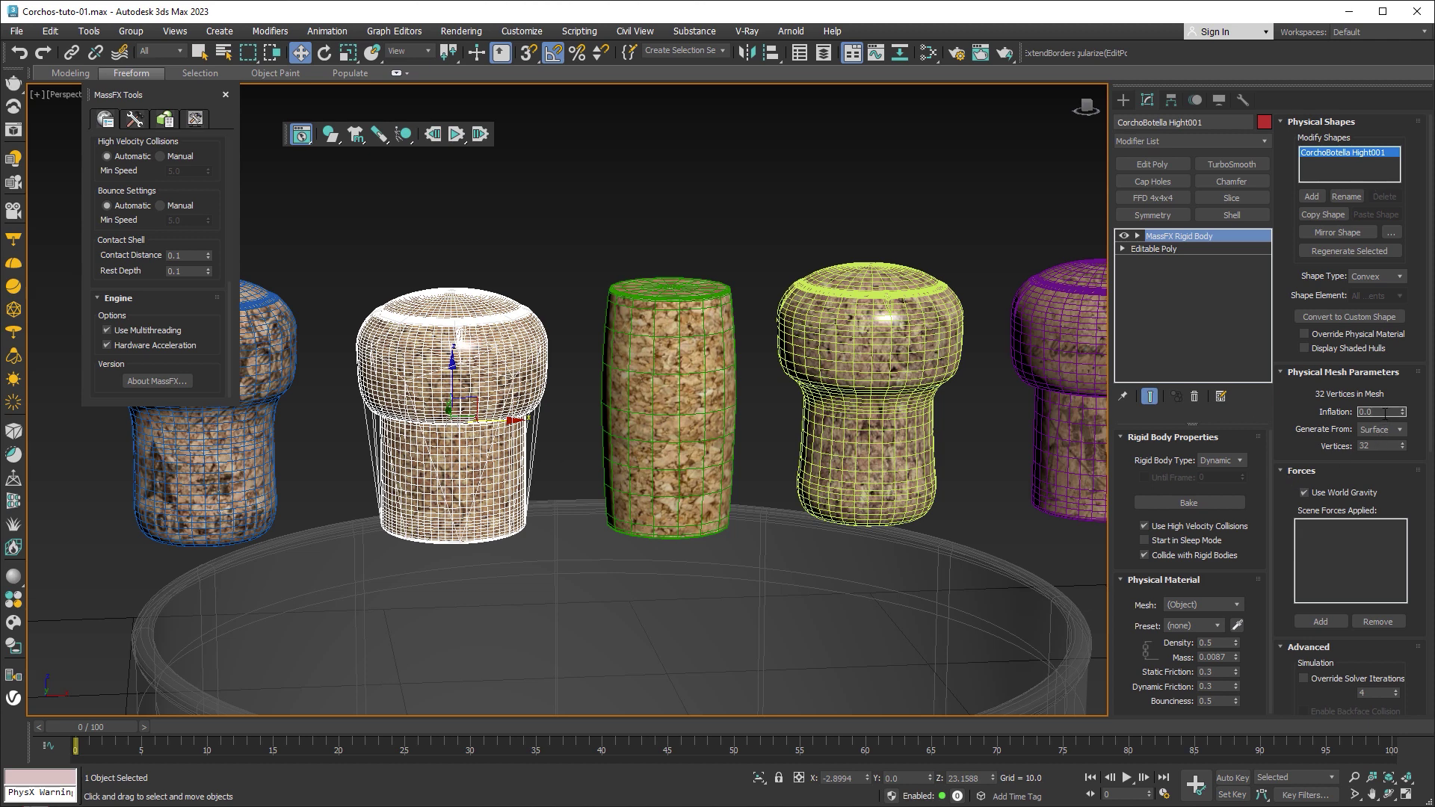
text(0.3)
key(Return)
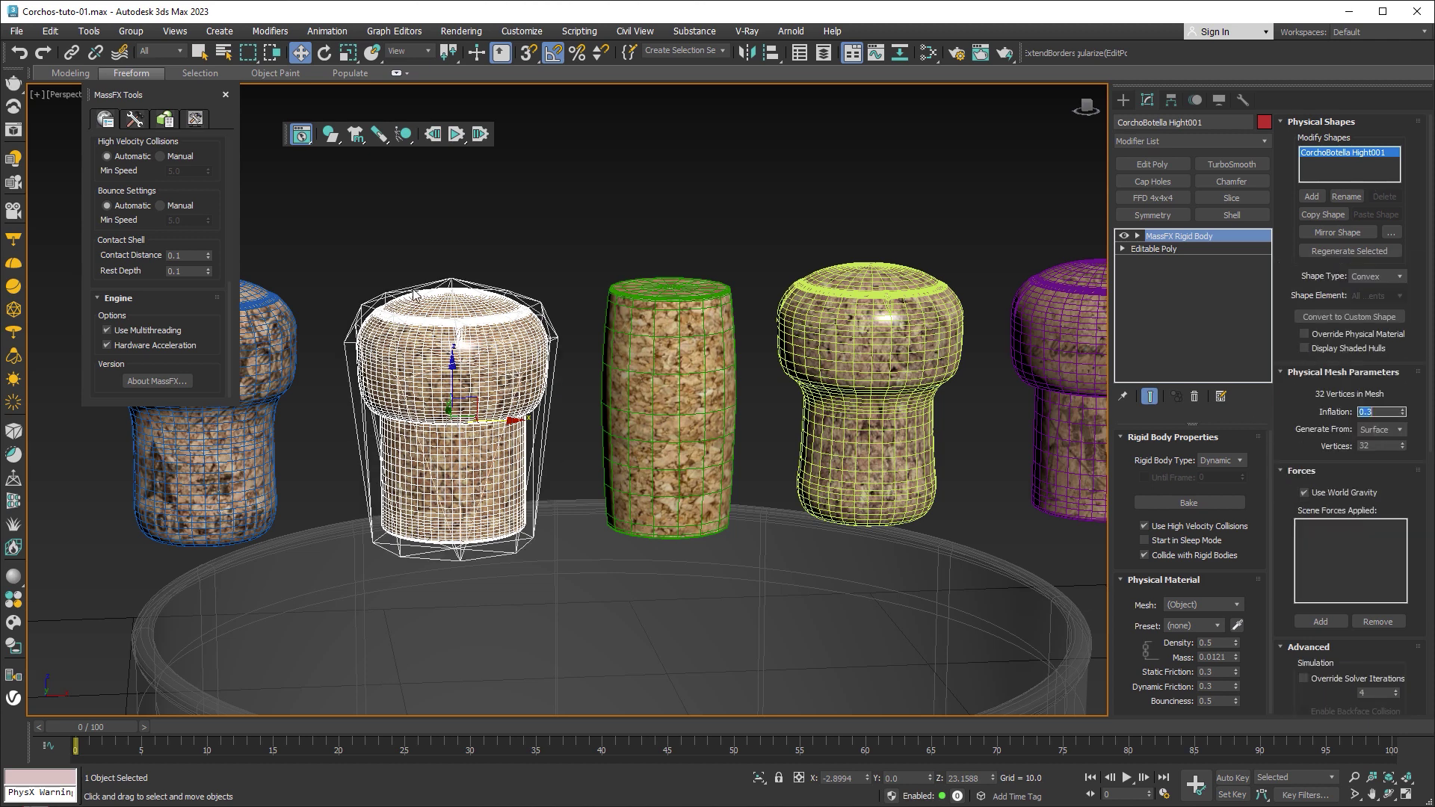
click(278, 304)
click(1374, 412)
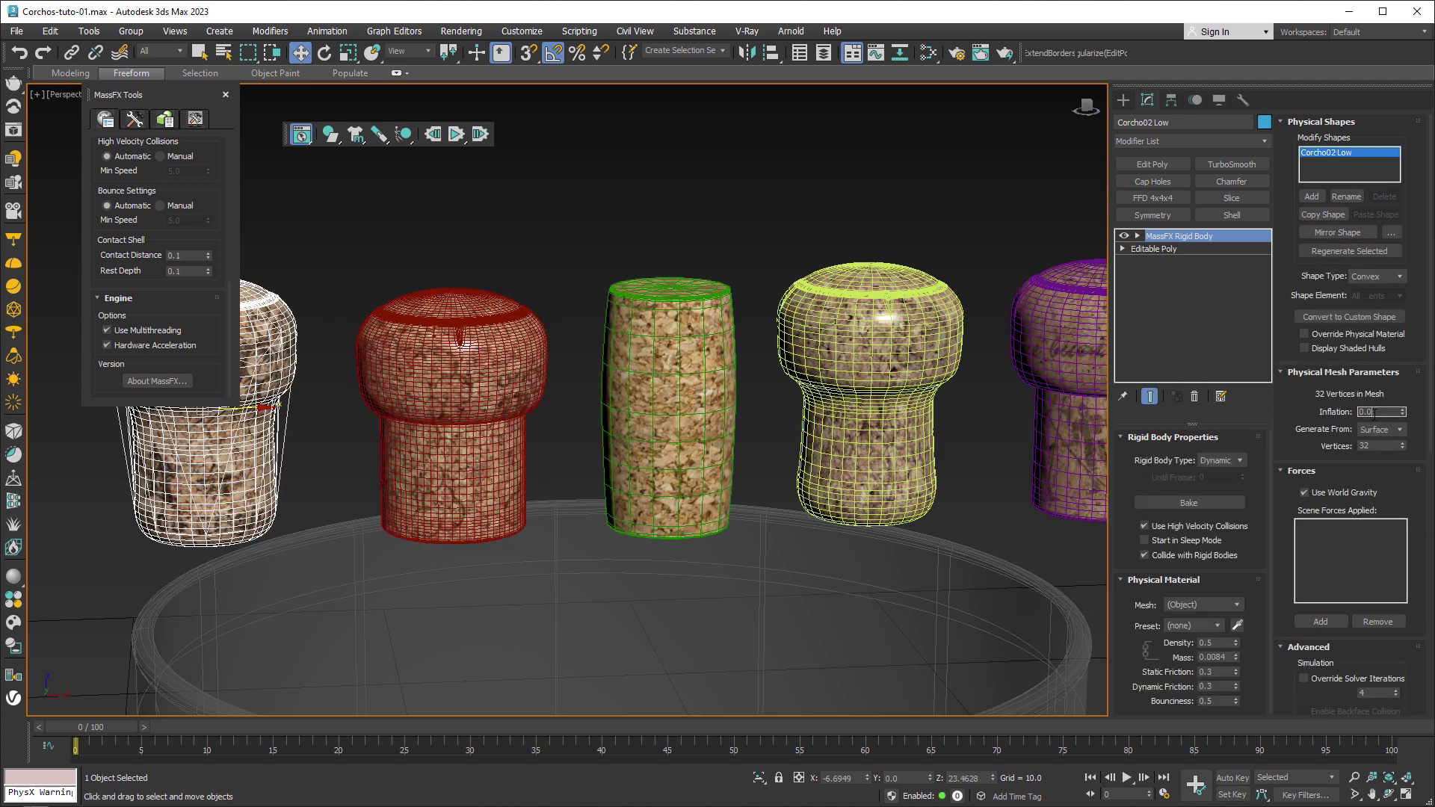
text(0.3)
key(Return)
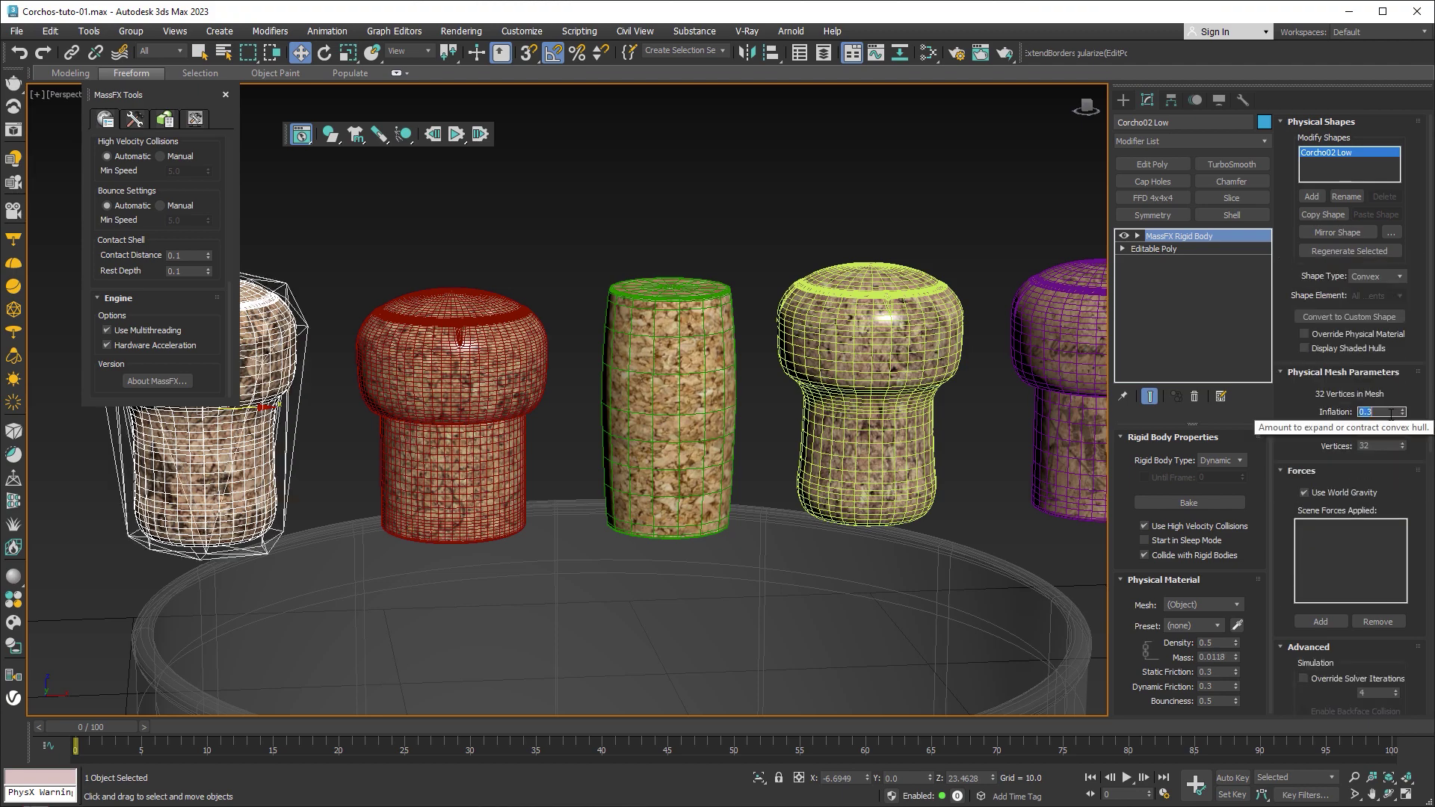
scroll(835, 234, down, 5)
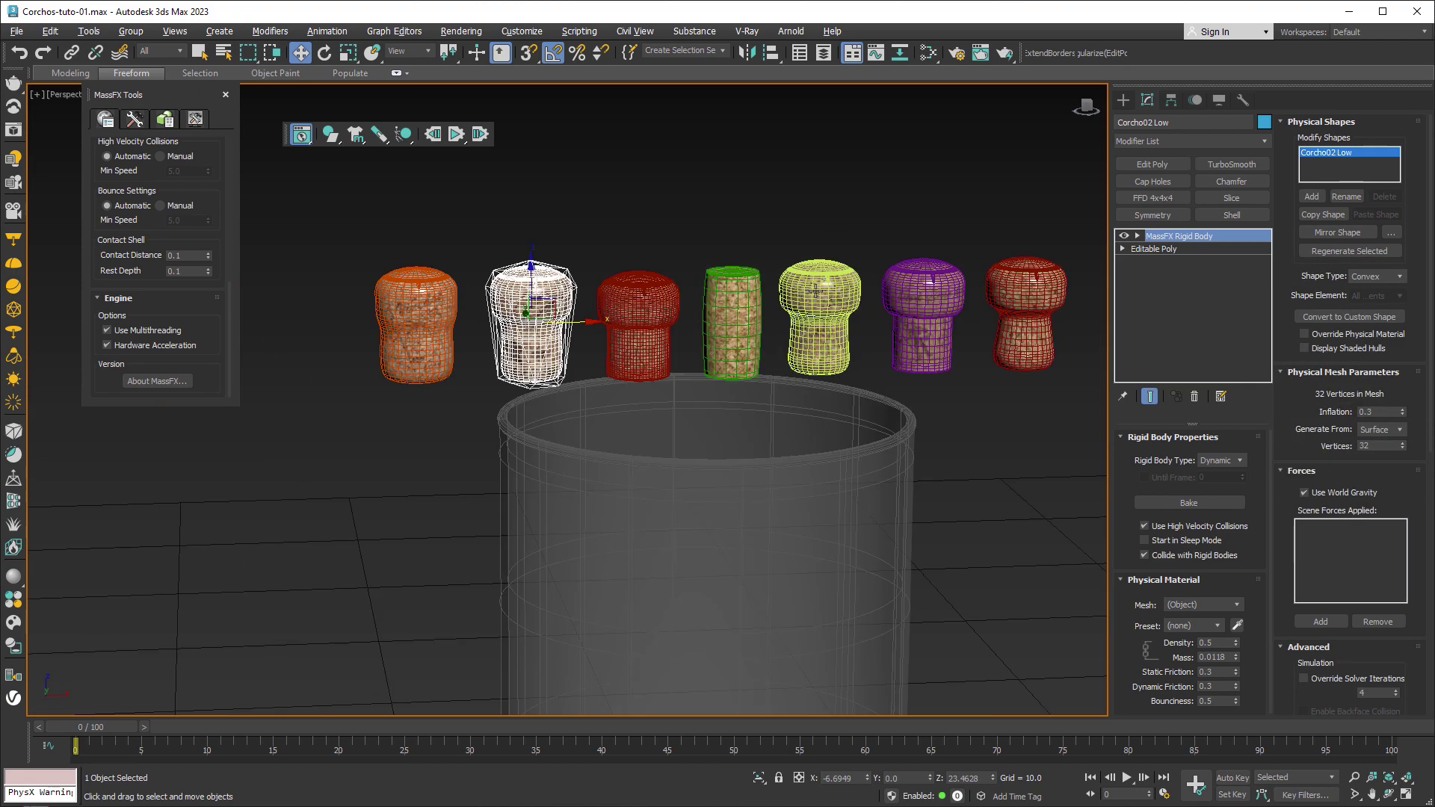
From a top view, cluster the orange, blue, yellow, purple and red corks inside the jar's outline
alt+middle_drag(816, 290, 463, 374)
drag(463, 374, 418, 361)
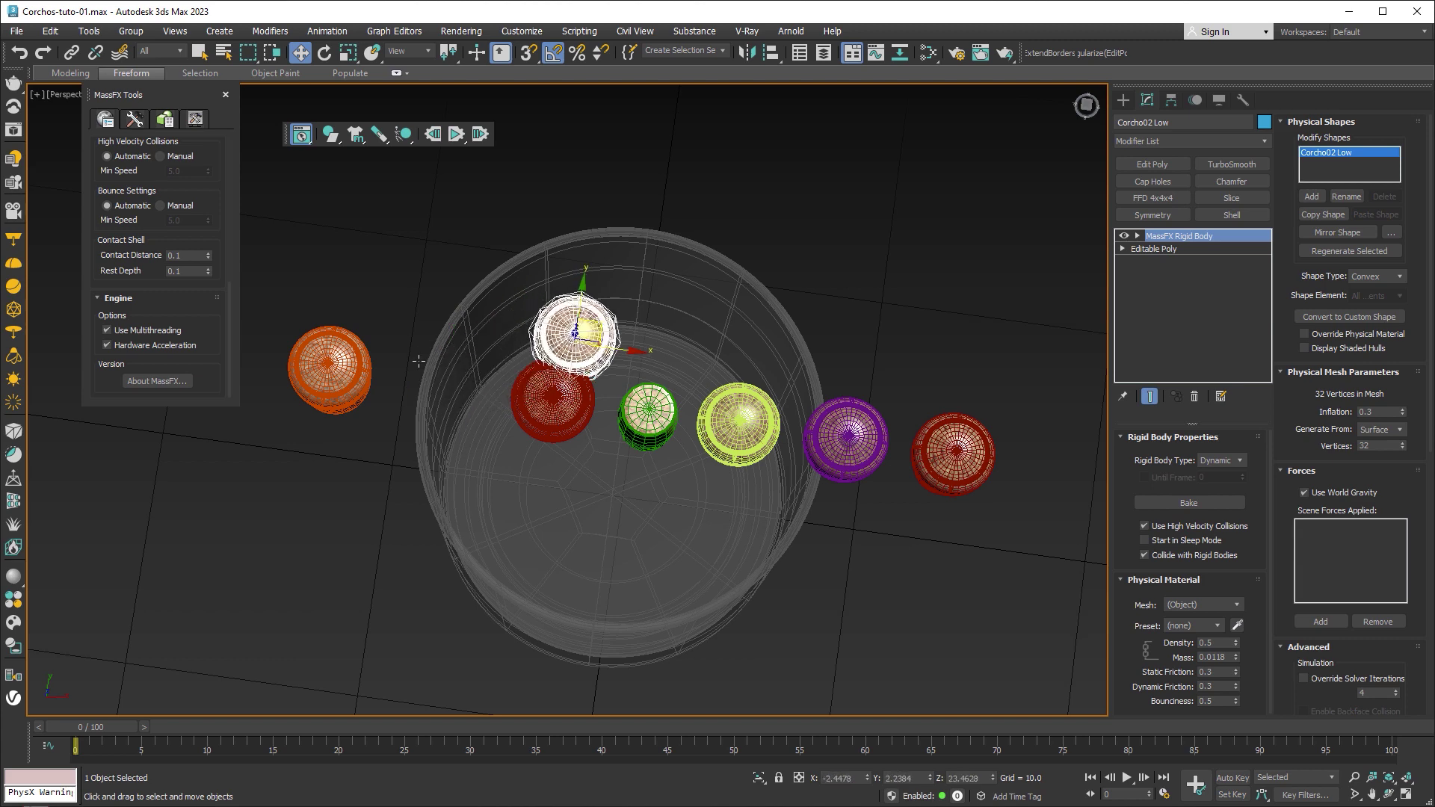
key(ctrl+z)
alt+middle_drag(527, 442, 621, 406)
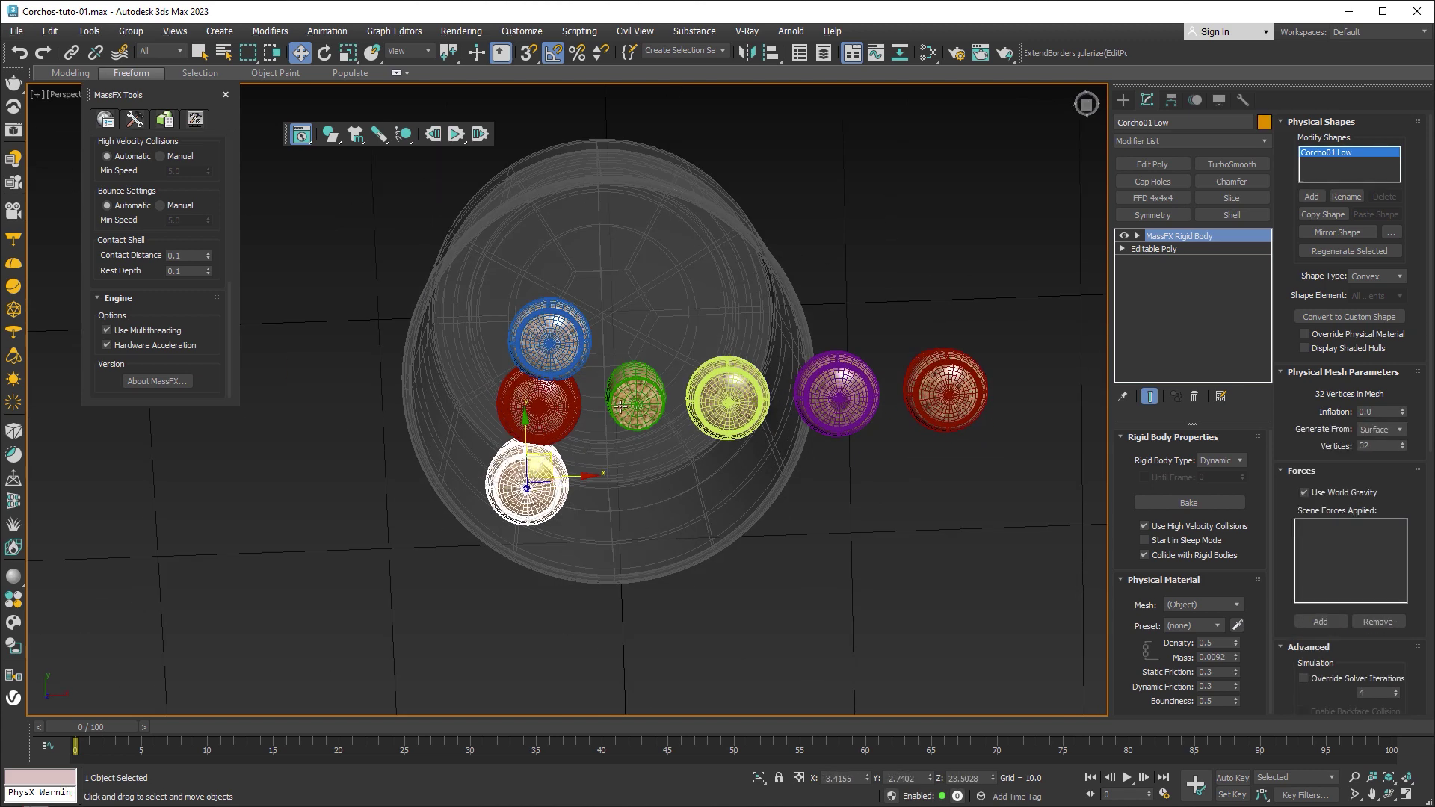
drag(559, 319, 571, 284)
alt+middle_drag(571, 284, 655, 364)
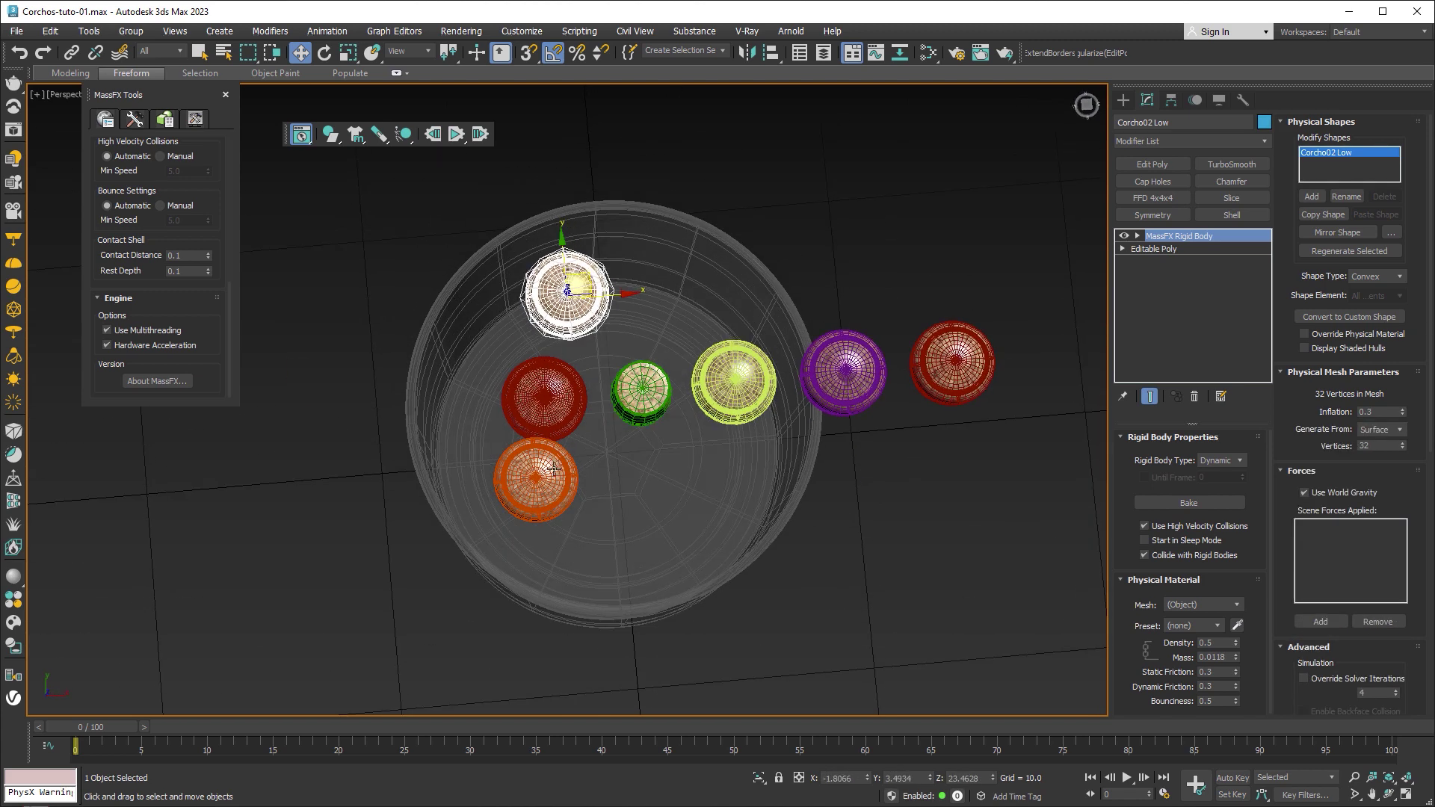
drag(554, 469, 550, 490)
drag(708, 423, 620, 531)
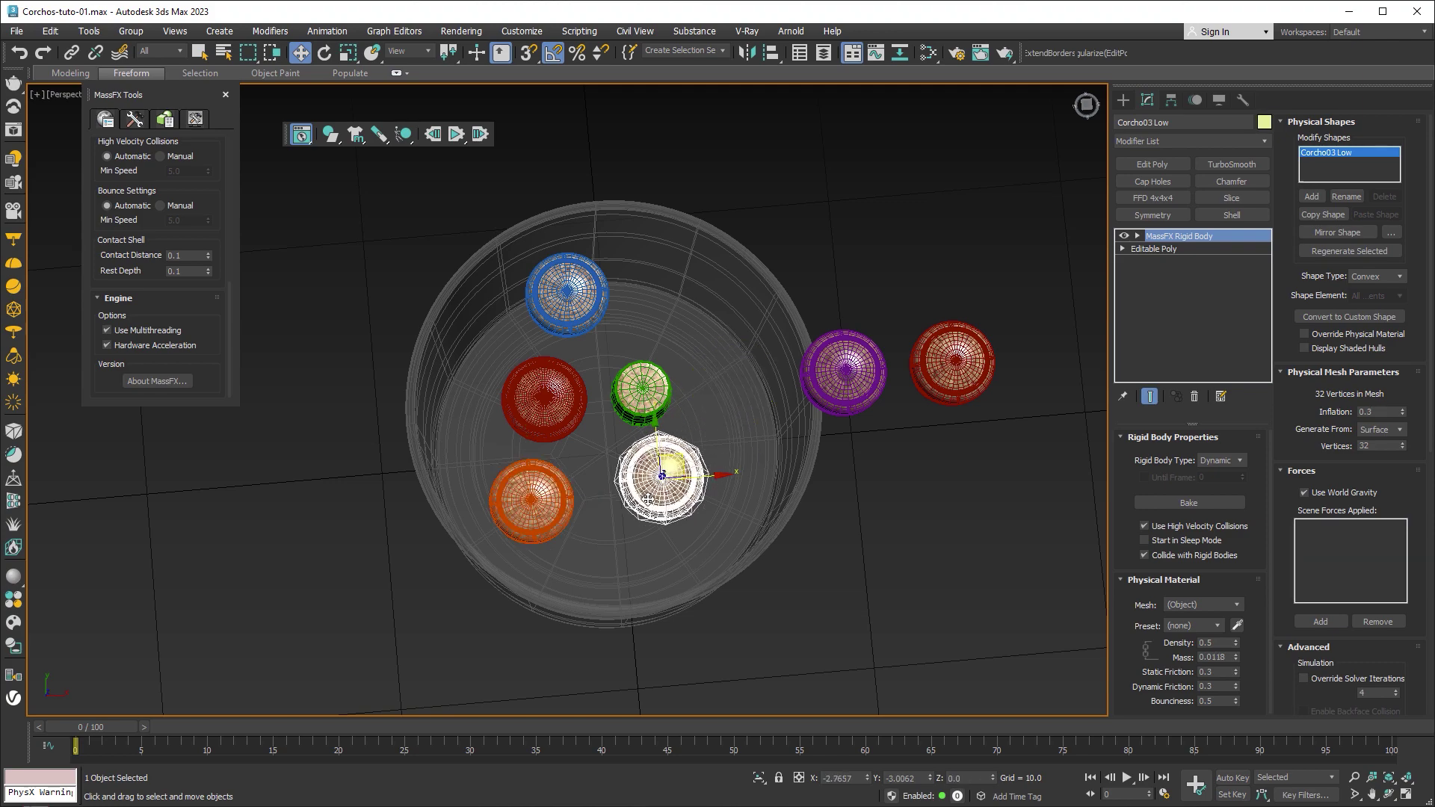
drag(848, 370, 720, 330)
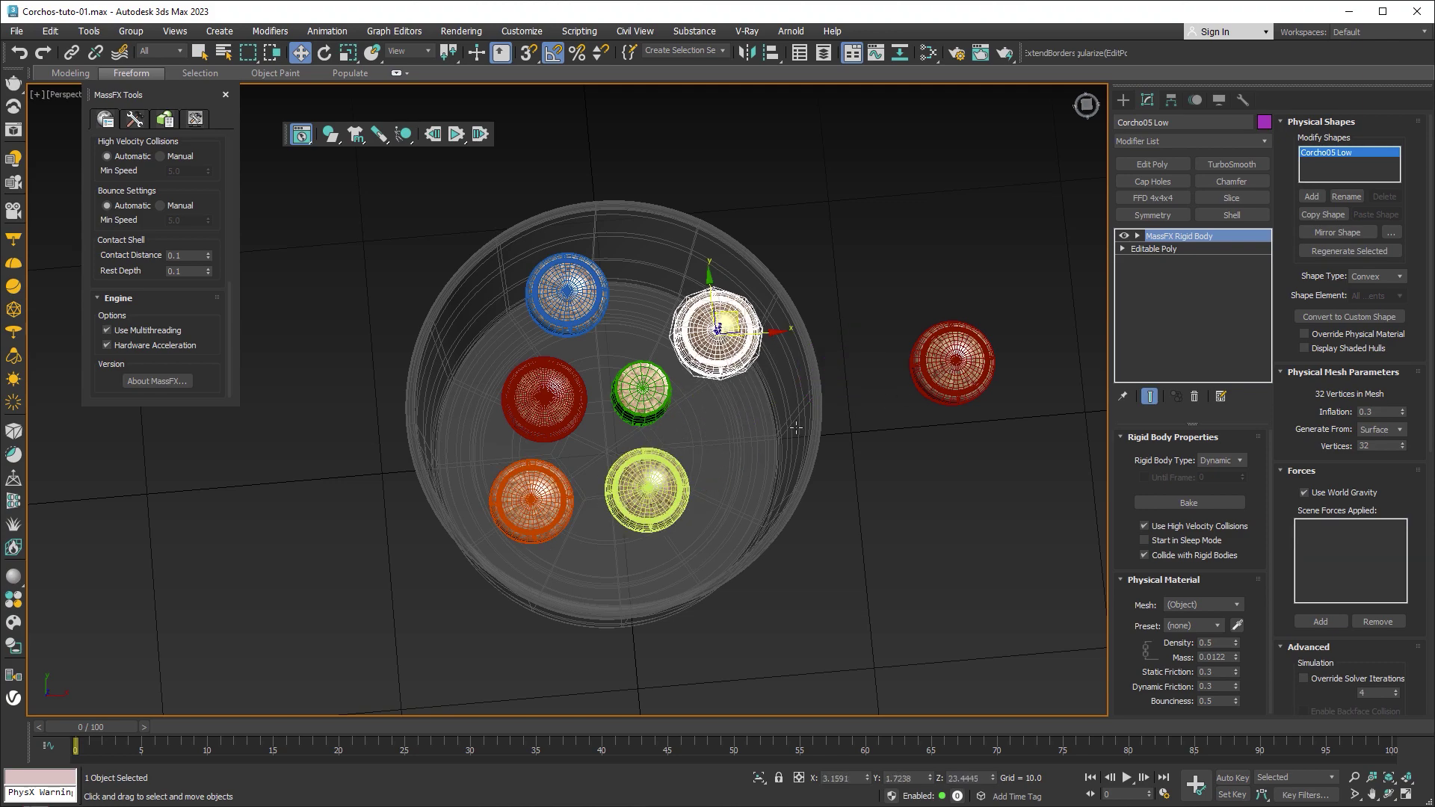
drag(953, 363, 739, 426)
mouse_move(815, 426)
alt+middle_down()
mouse_move(839, 420)
mouse_move(819, 333)
mouse_move(836, 286)
mouse_move(831, 298)
mouse_move(837, 152)
alt+middle_up()
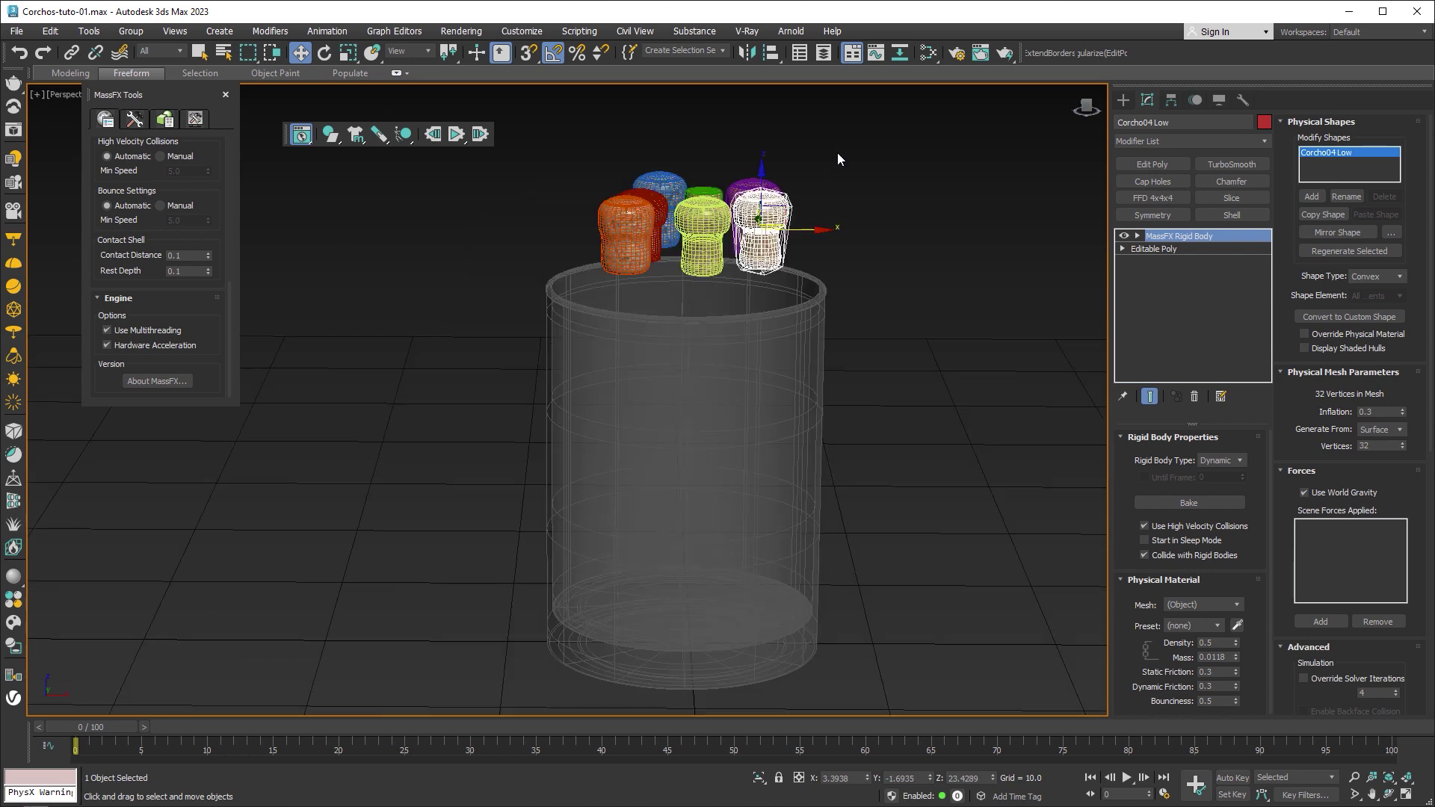
Run the MassFX simulation until the corks settle, then view the jar from above
click(456, 136)
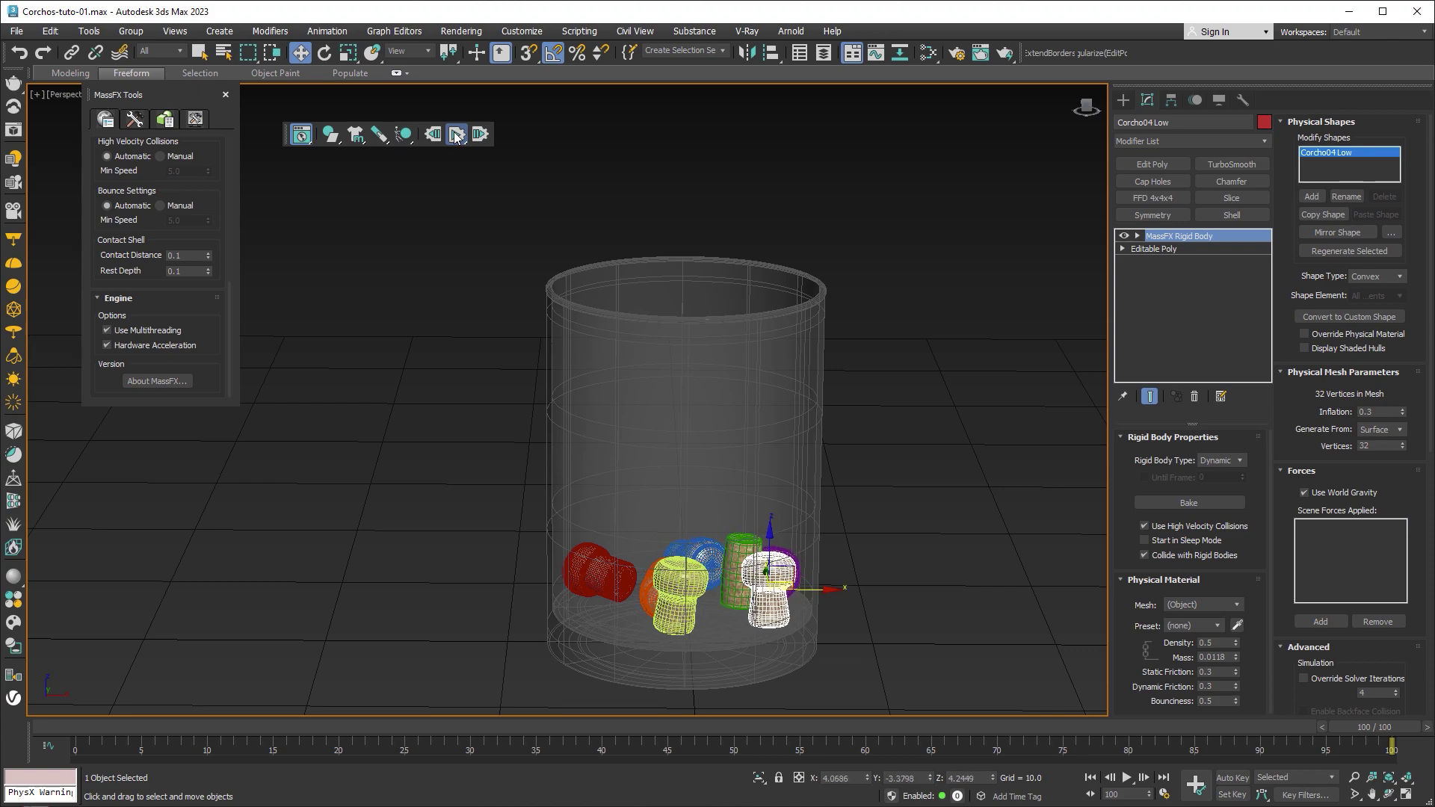
click(455, 136)
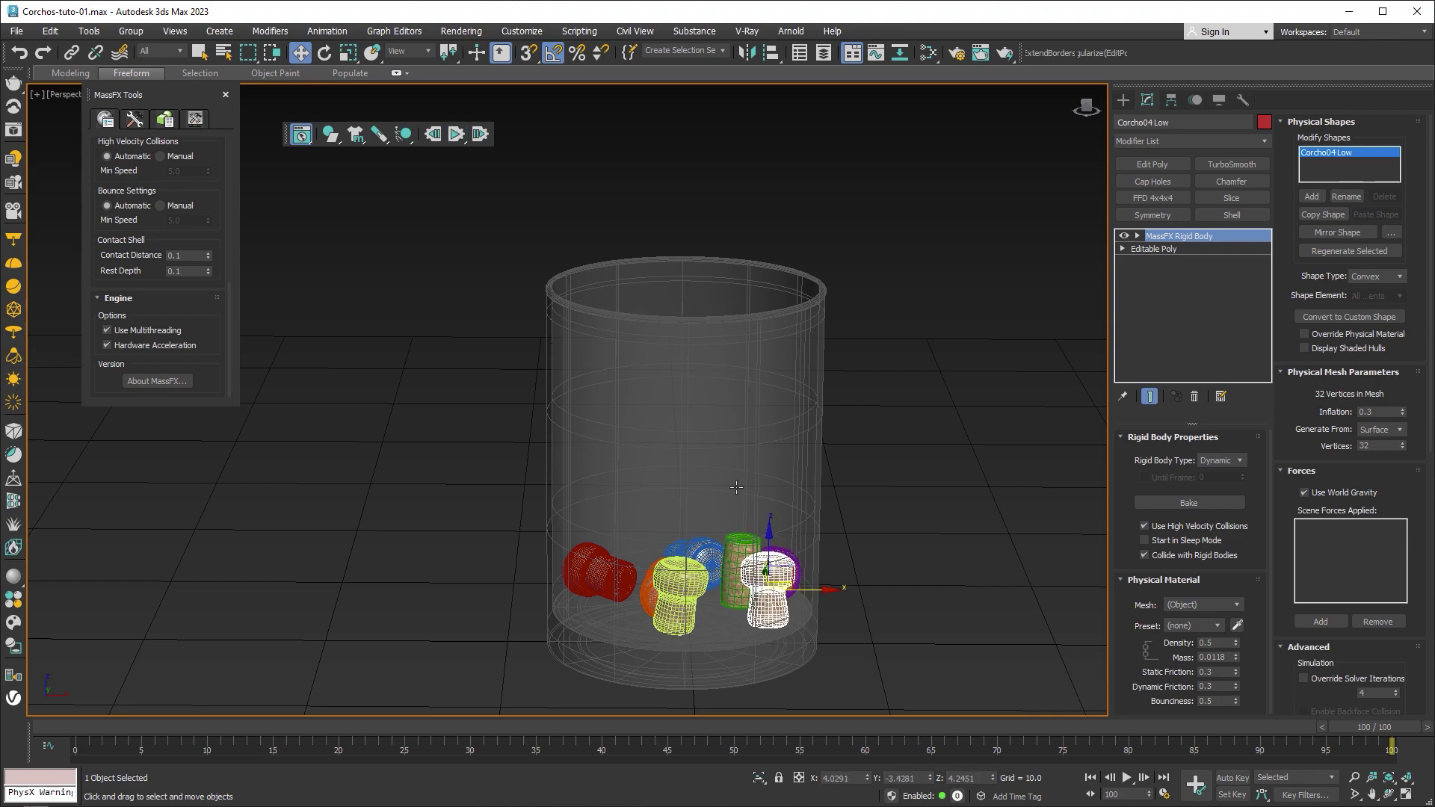
mouse_move(725, 570)
alt+middle_down()
mouse_move(749, 474)
mouse_move(813, 341)
alt+middle_up()
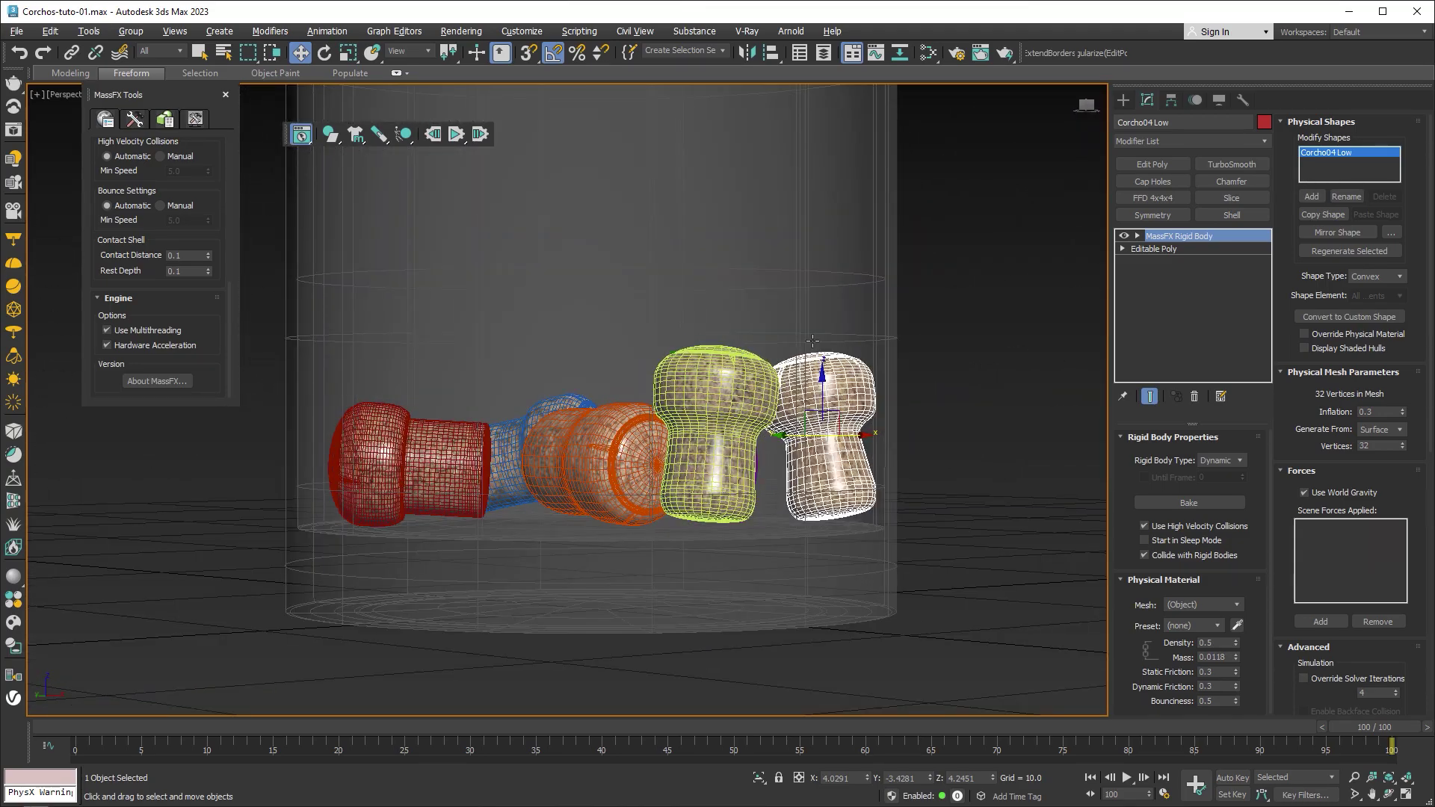
Reset the MassFX simulation and frame the corks in a maximized Front viewport
click(433, 134)
scroll(720, 374, down, 5)
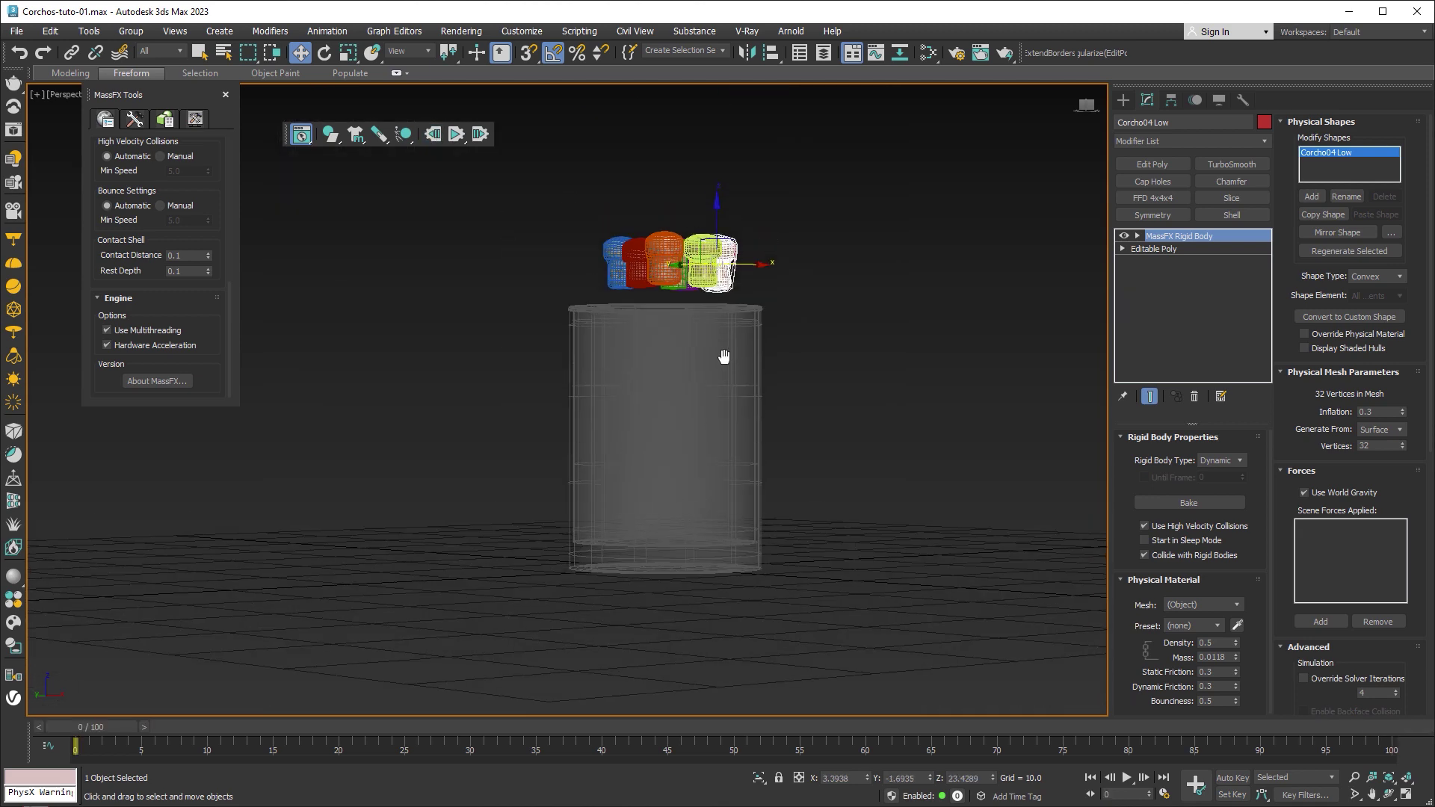
key(alt+w)
right_click(724, 372)
key(alt+w)
middle_drag(830, 187, 840, 392)
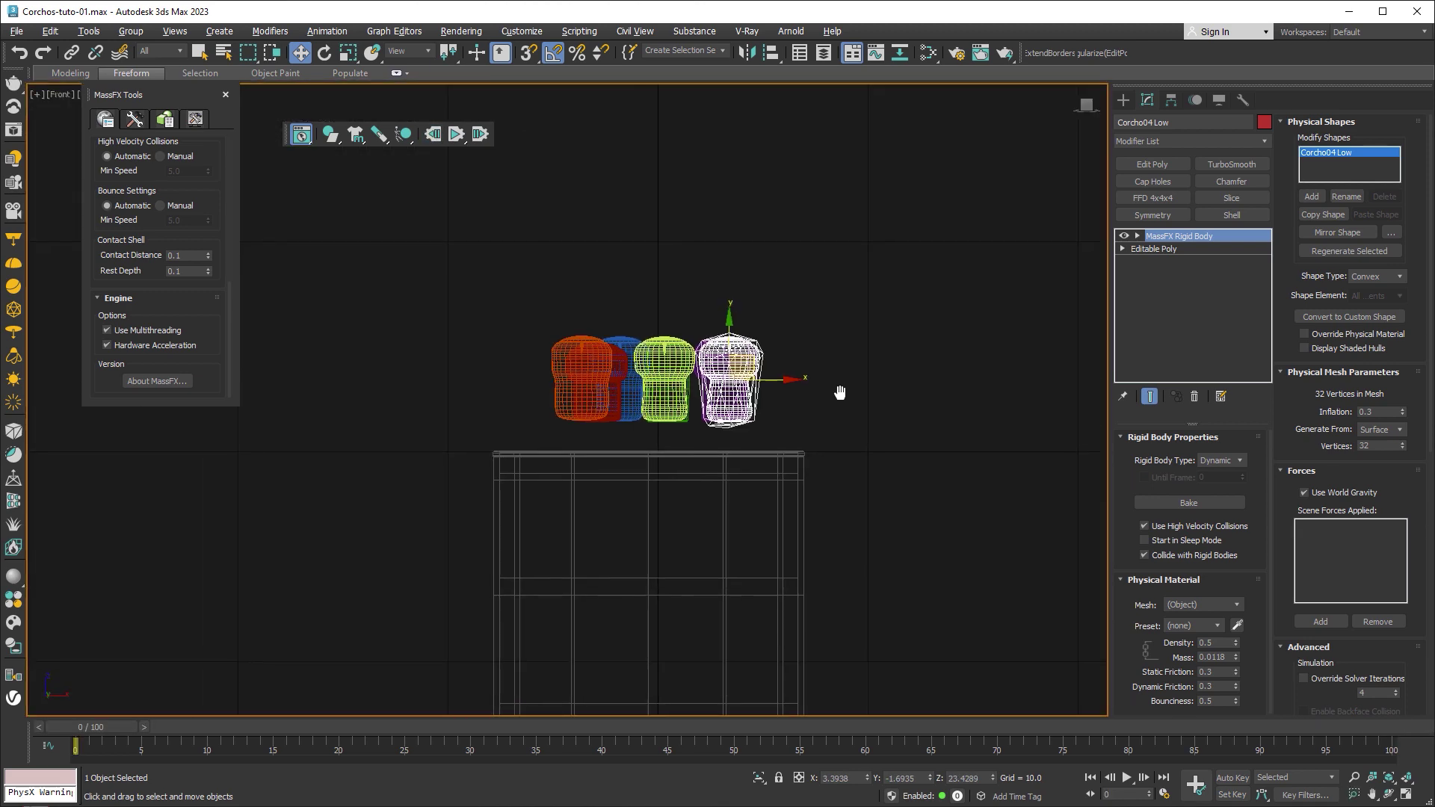
Clone the seven-cork layer upward as an instance
click(828, 324)
drag(542, 397, 540, 402)
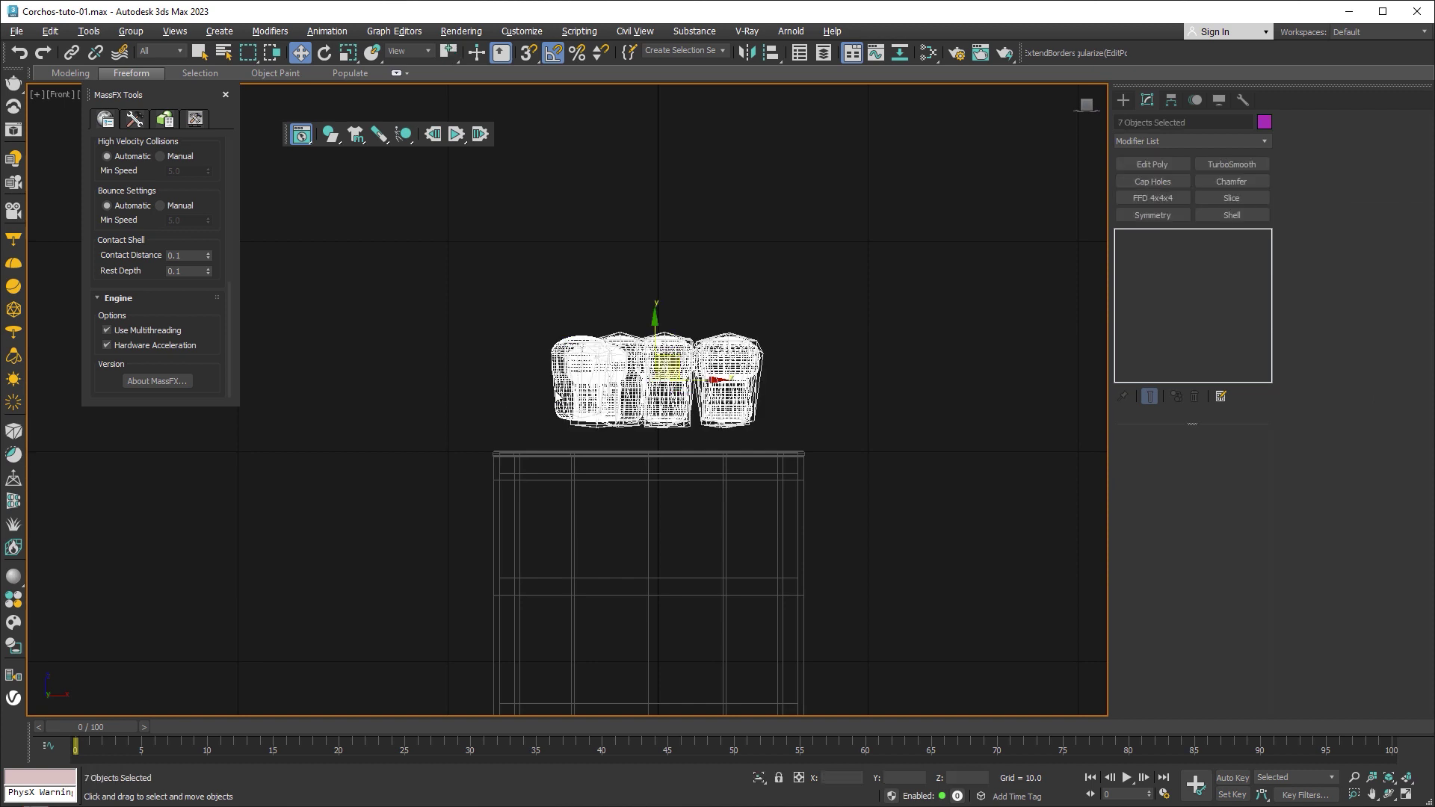
shift+drag(654, 326, 666, 202)
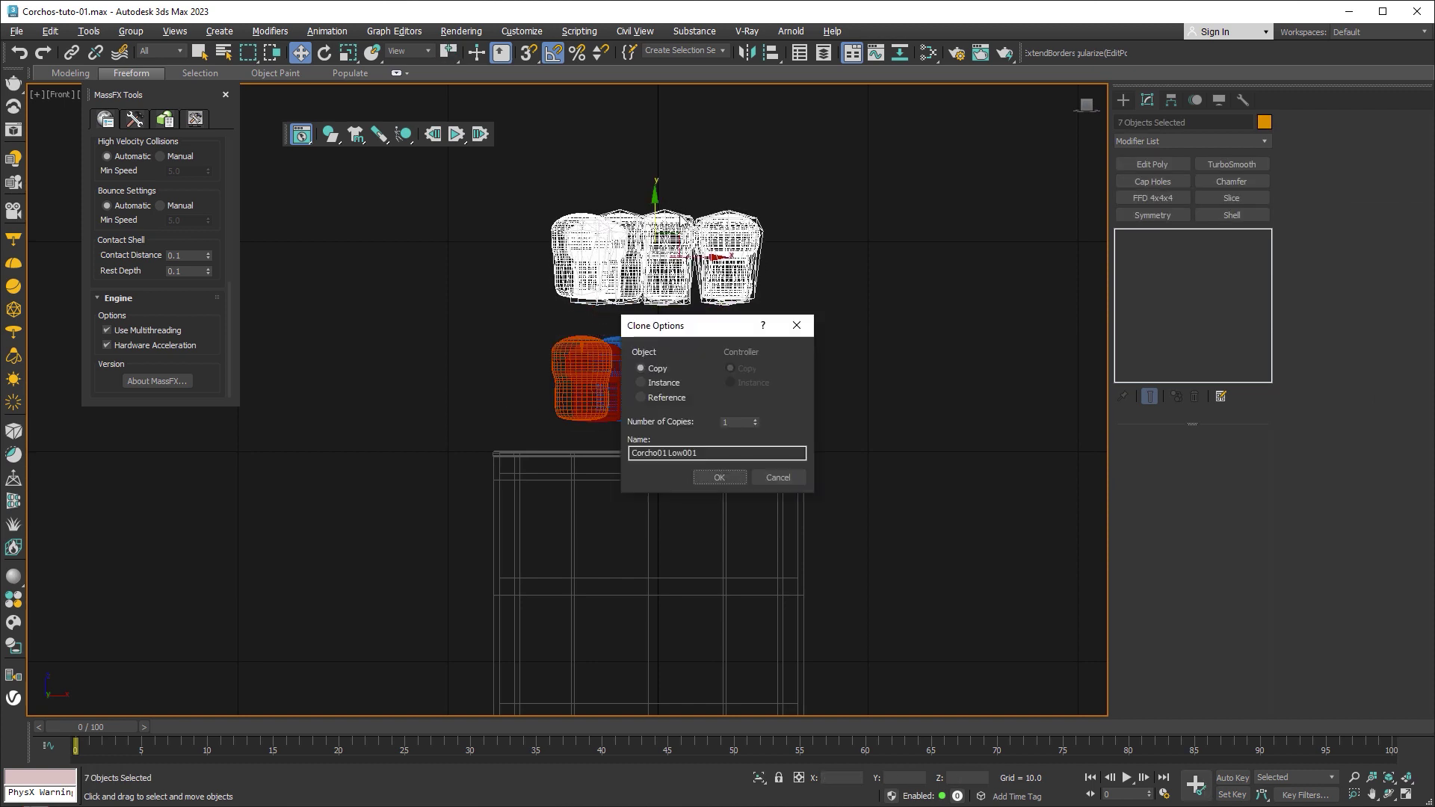
click(666, 383)
click(720, 477)
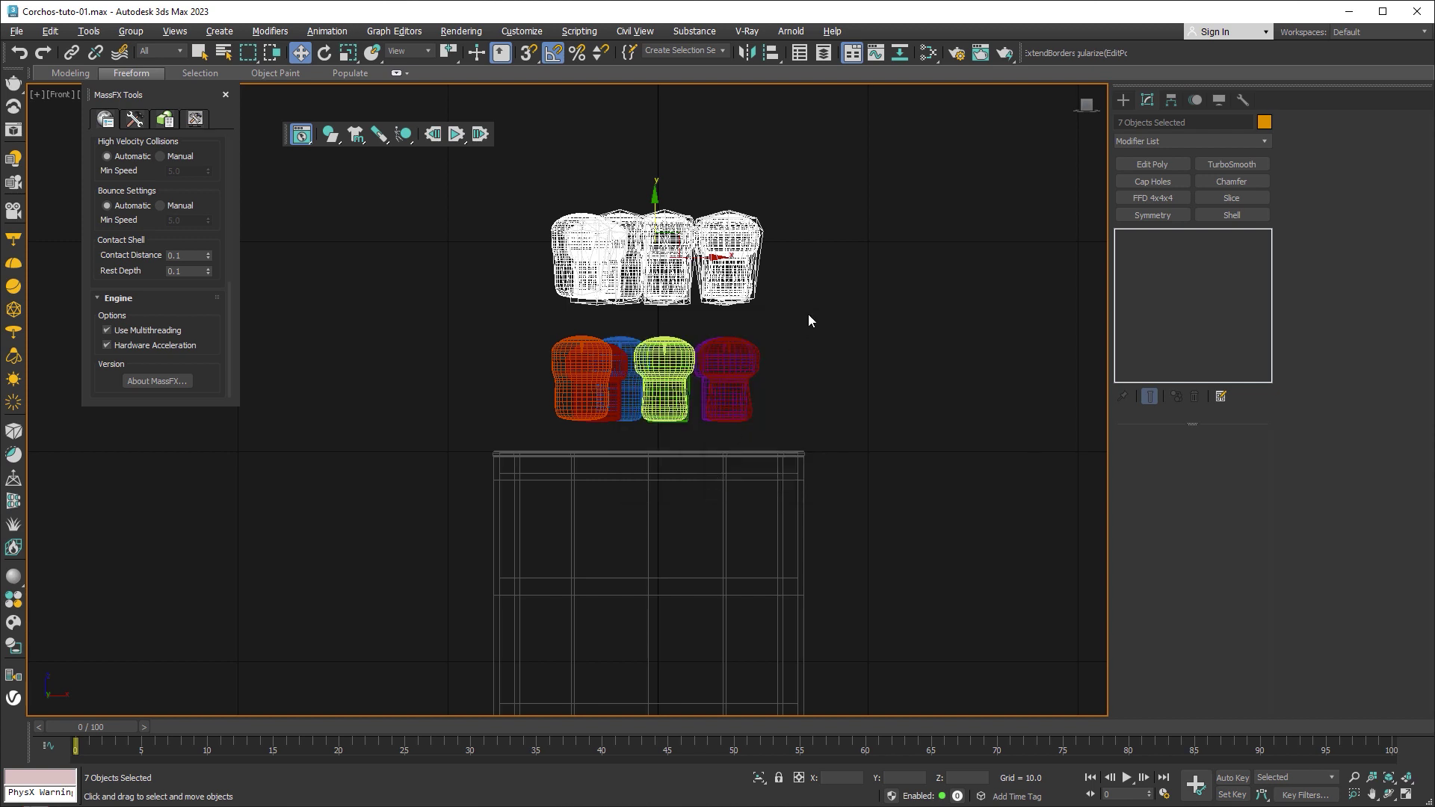
click(323, 53)
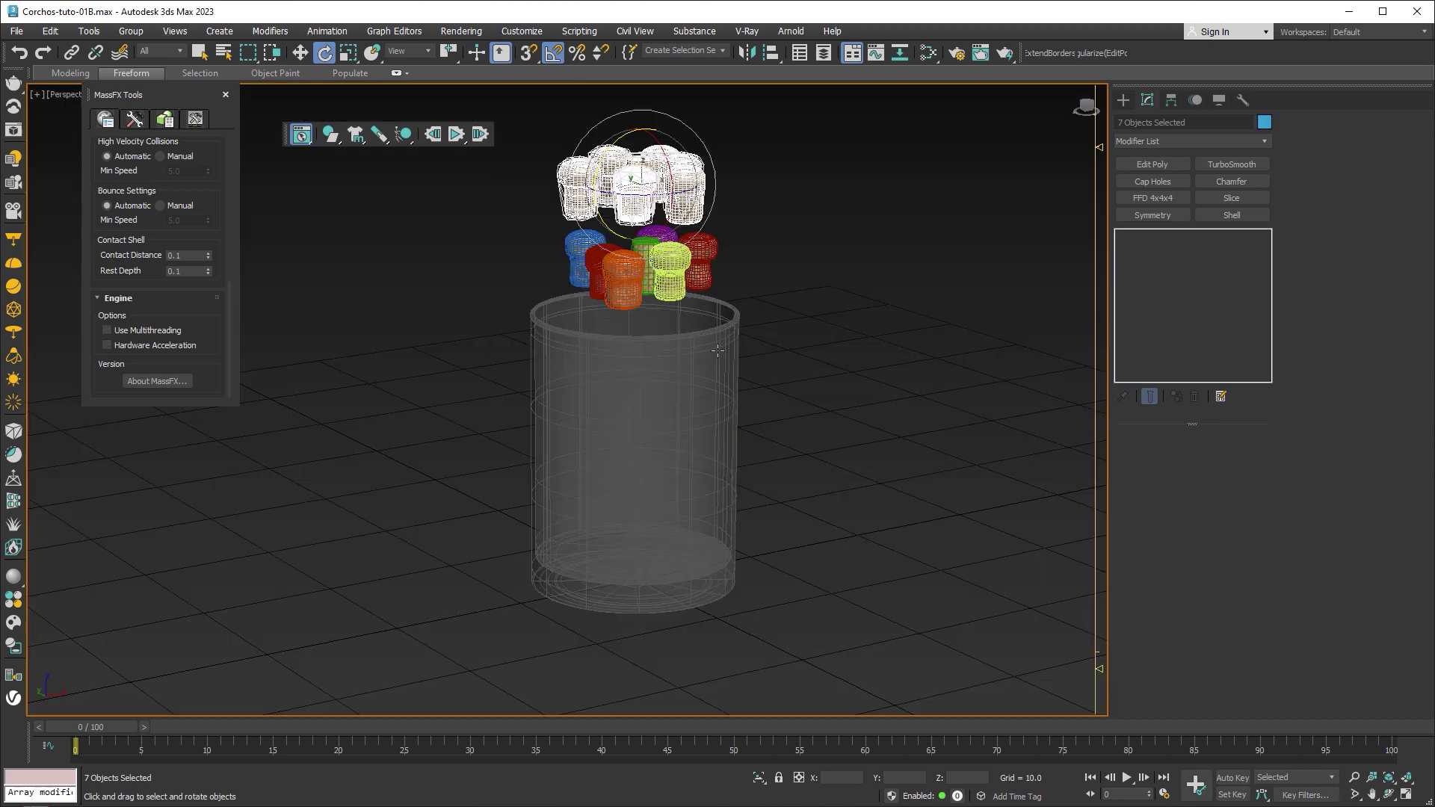
Lift the cork layer to create two more instanced layers above it
key(w)
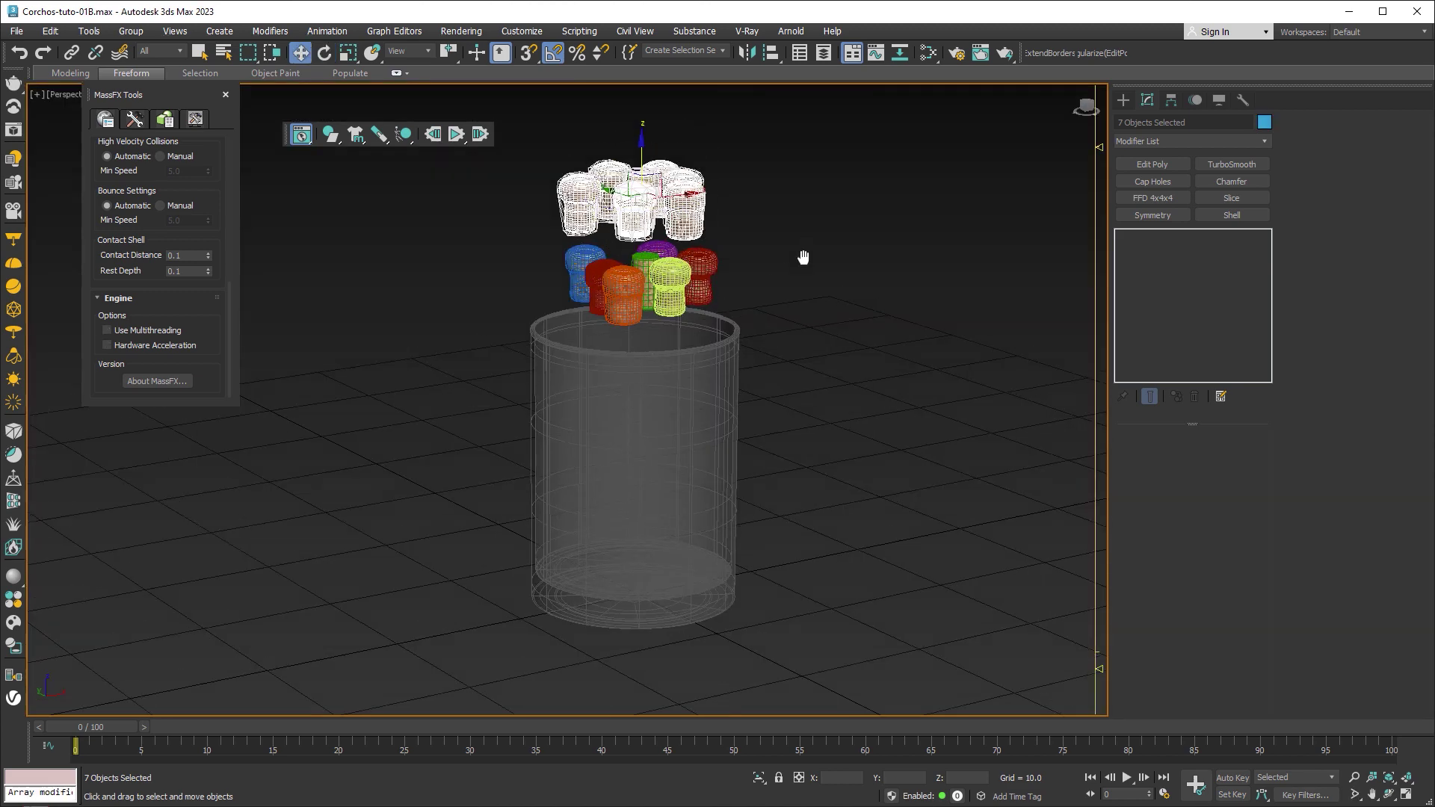
middle_drag(717, 350, 805, 437)
shift+drag(642, 333, 642, 248)
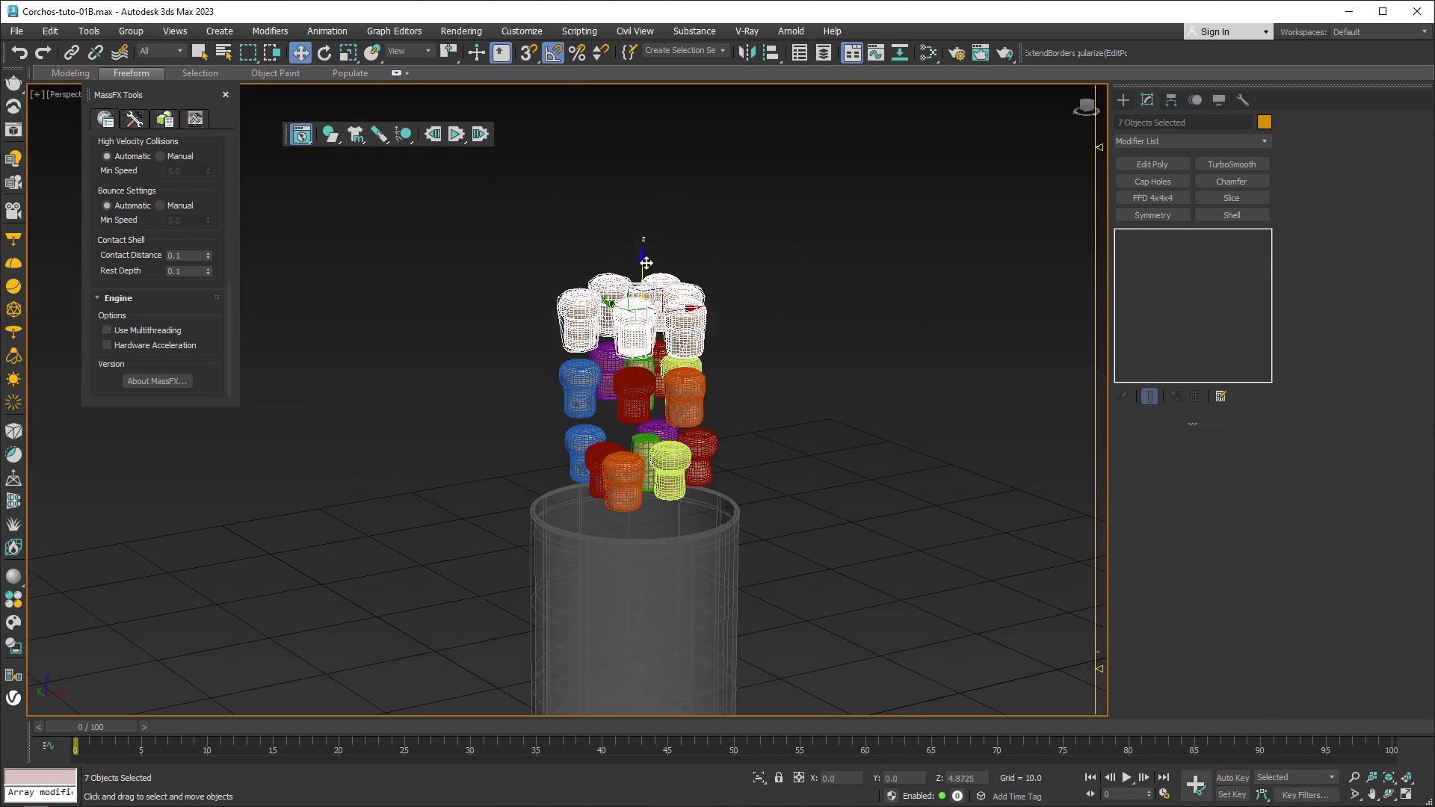
click(755, 420)
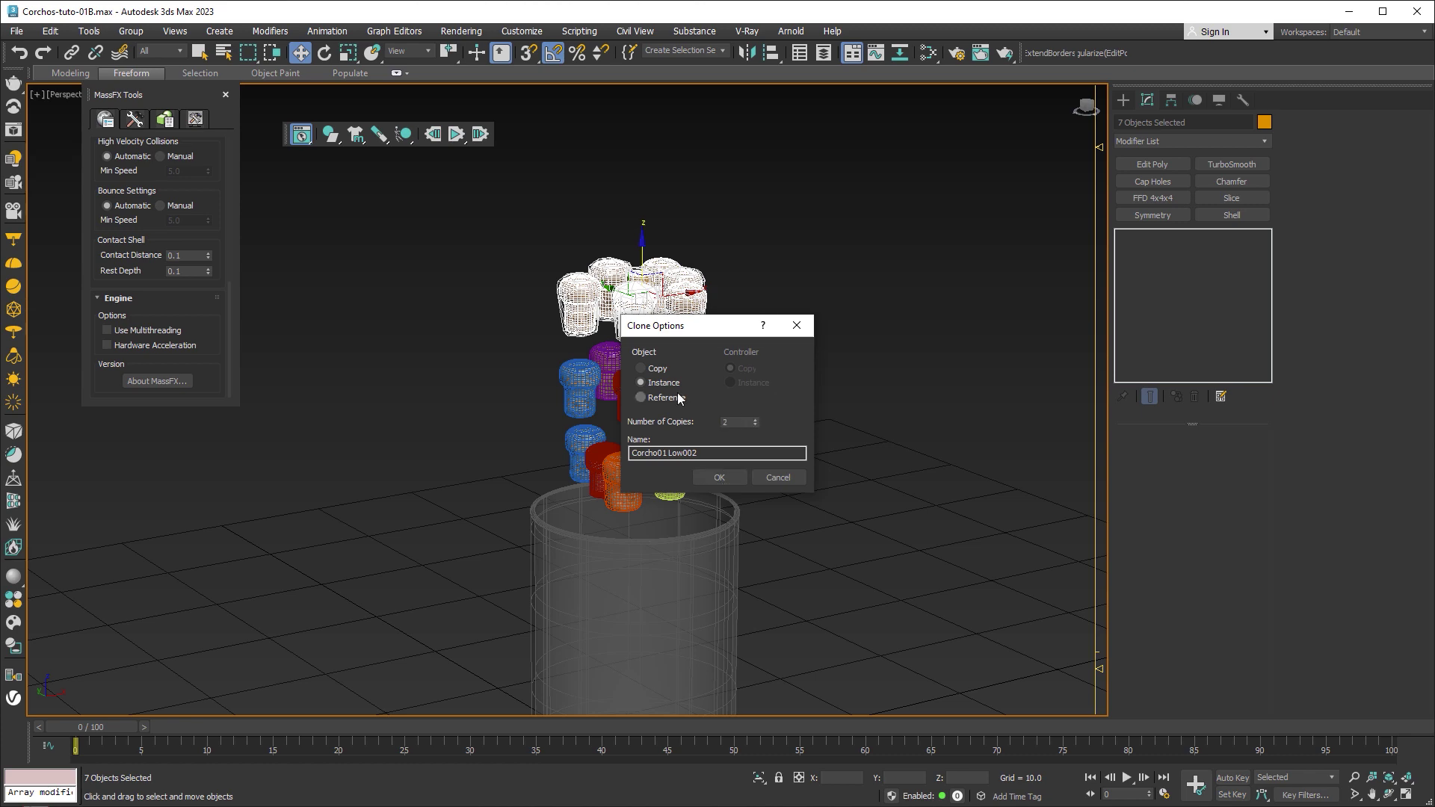
click(719, 479)
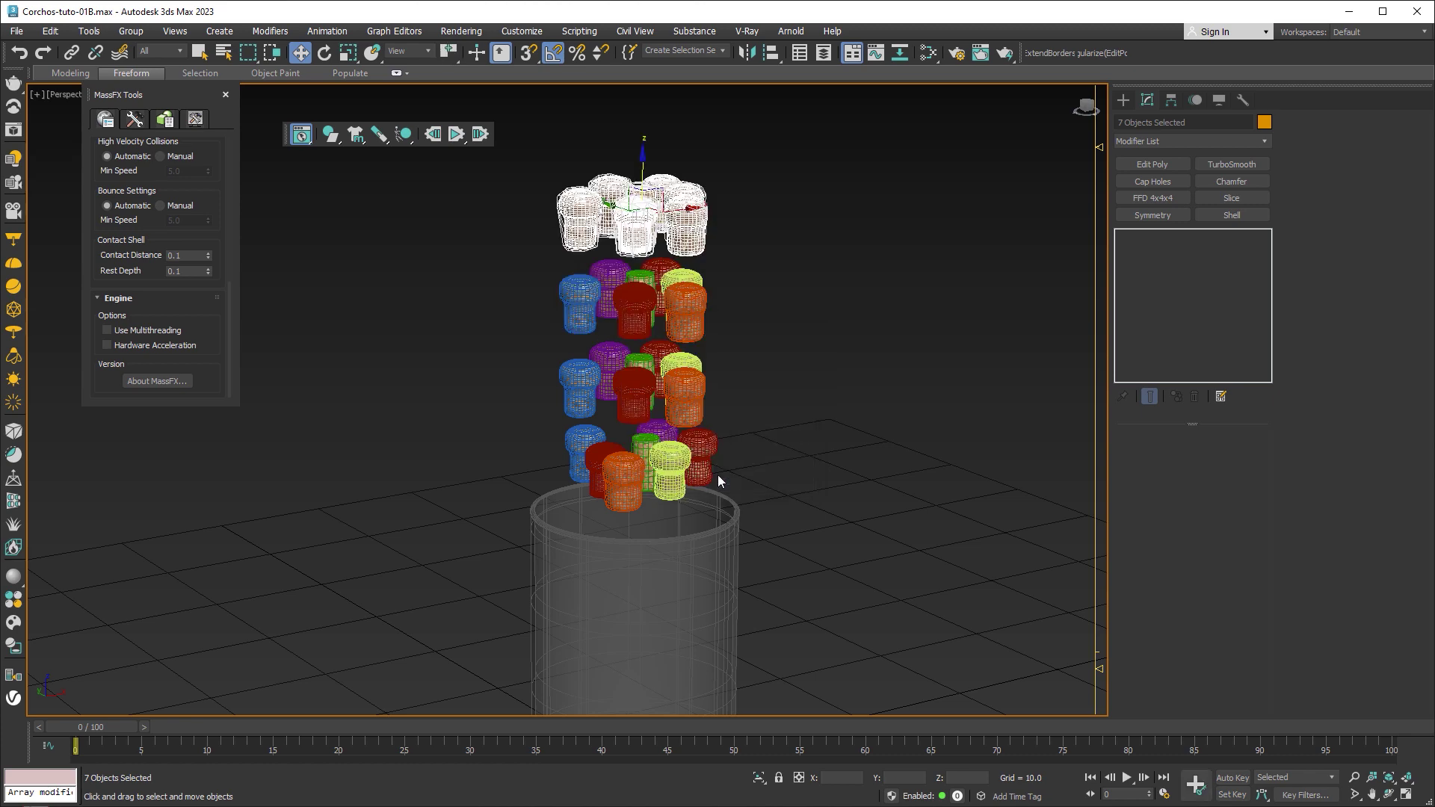
Rotate the second layer about 50 degrees and the top layer around Z, then deselect
mouse_move(718, 474)
alt+middle_down()
mouse_move(747, 475)
mouse_move(763, 301)
alt+middle_up()
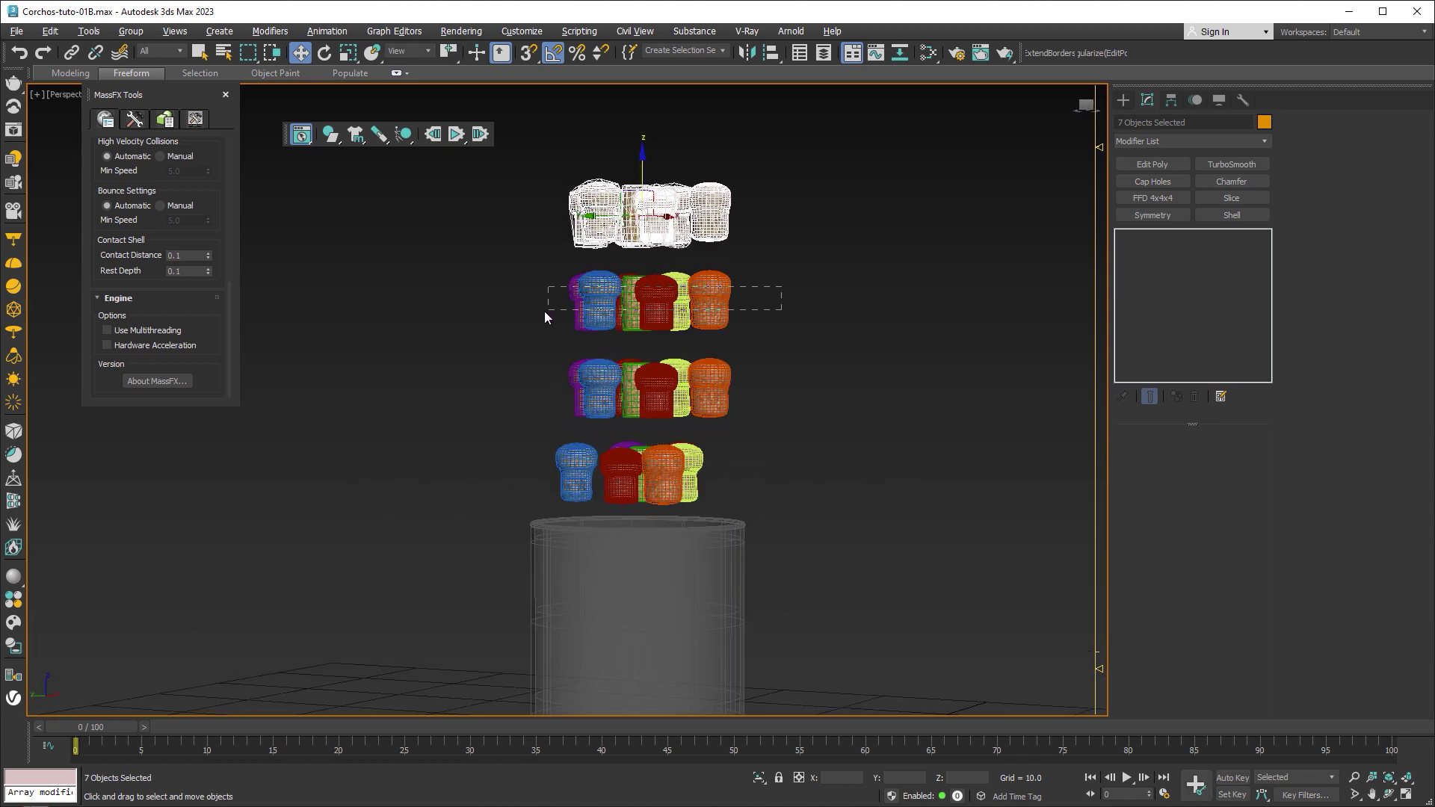
drag(545, 316, 541, 317)
key(e)
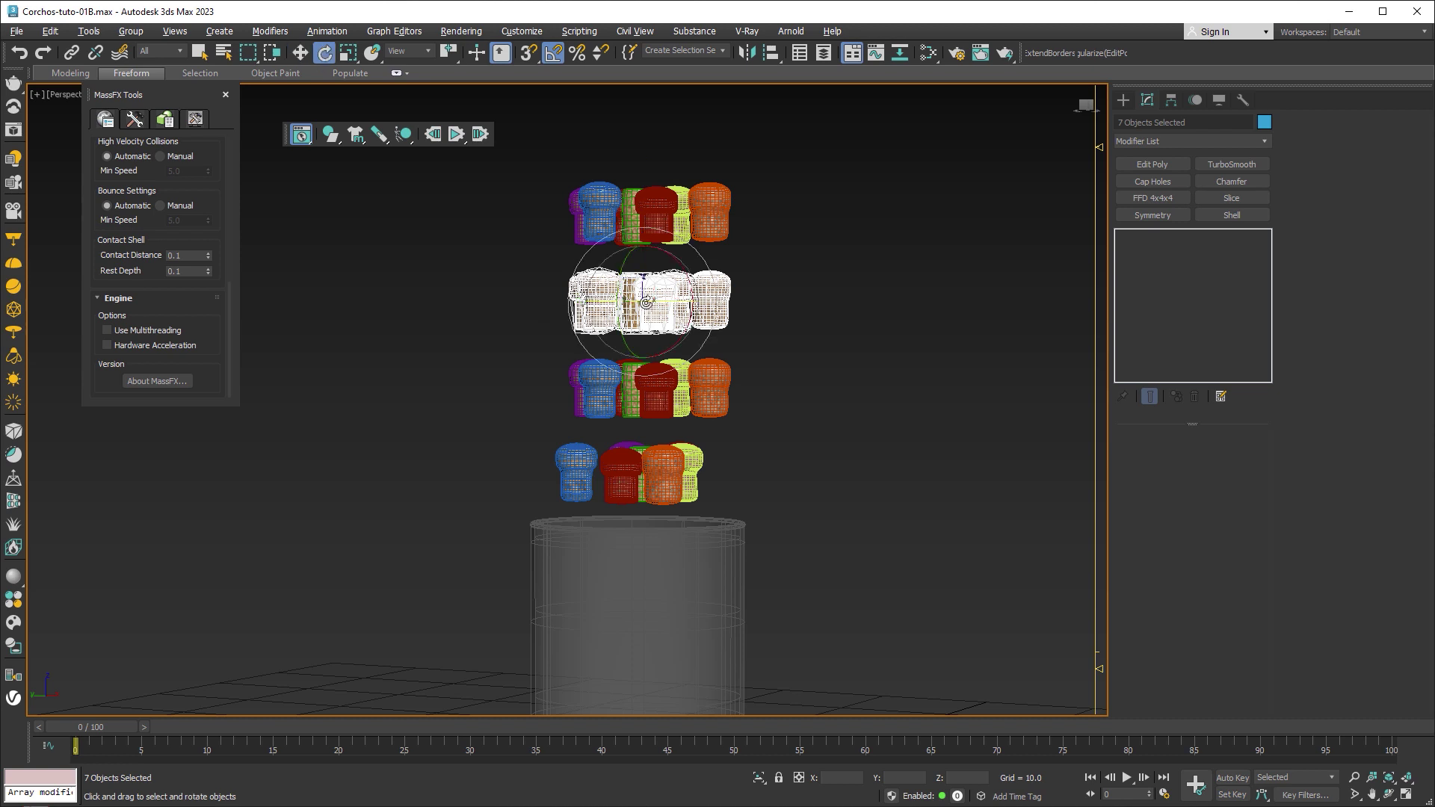
drag(647, 302, 685, 302)
drag(781, 189, 545, 226)
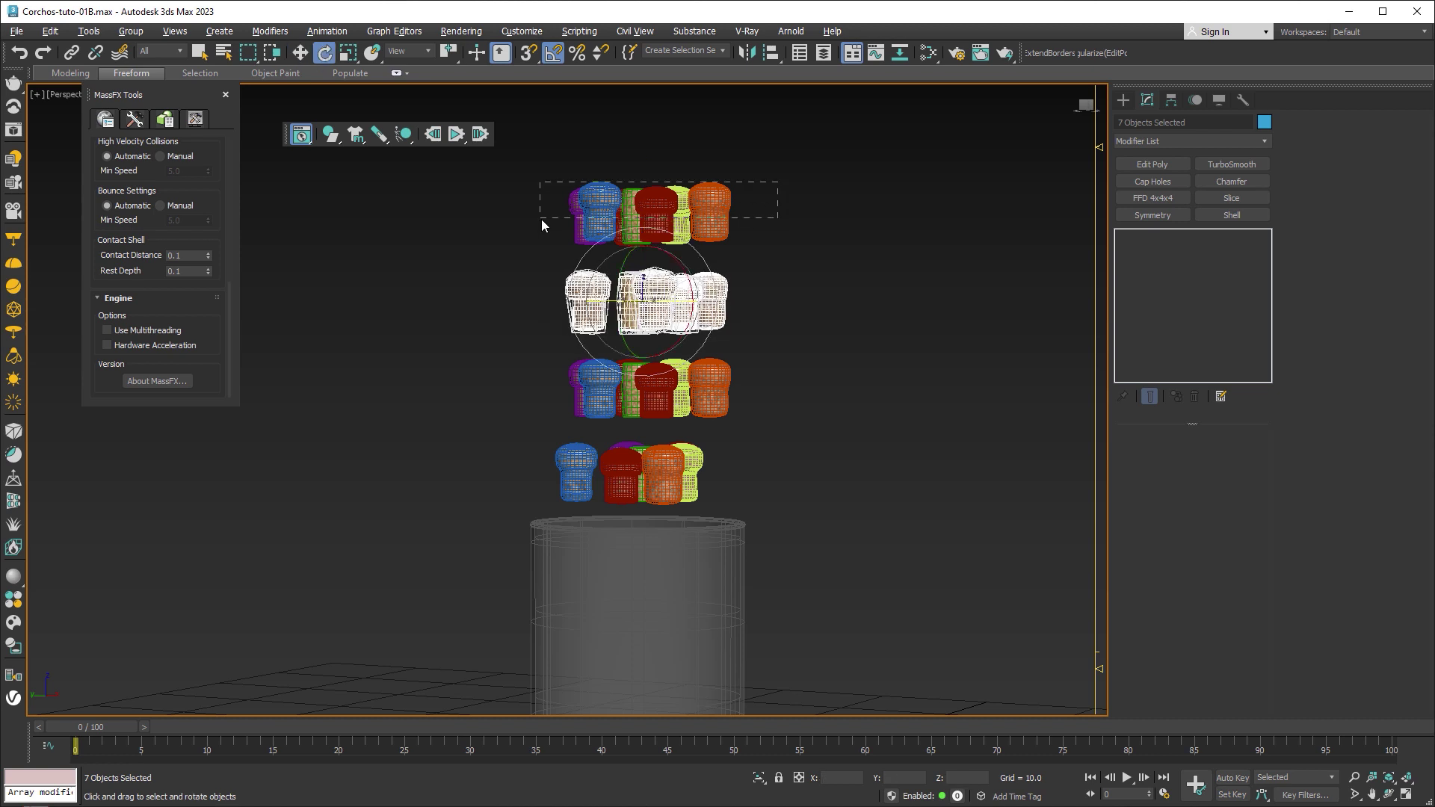
mouse_move(660, 218)
mouse_down()
mouse_move(743, 216)
mouse_move(612, 283)
mouse_up()
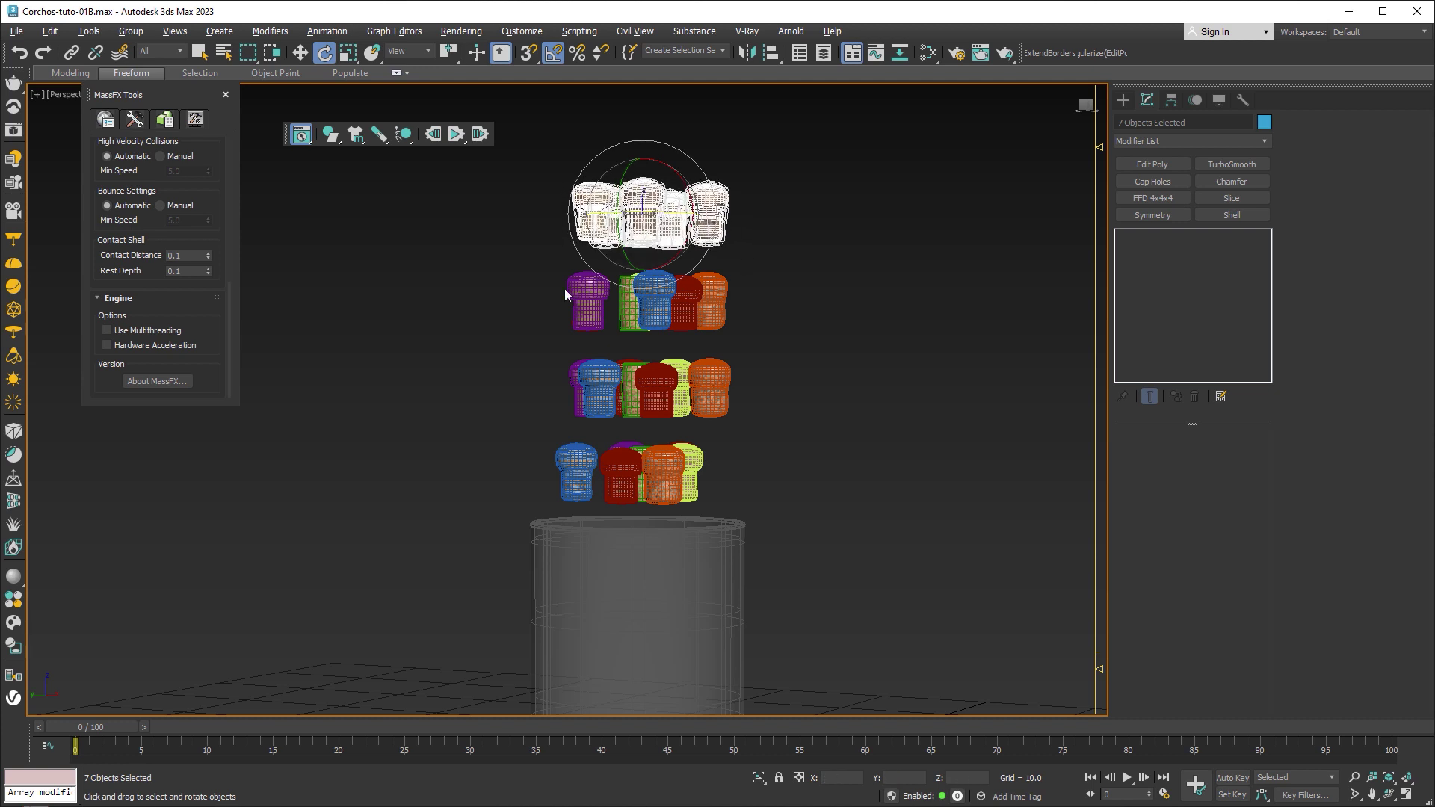
key(w)
click(533, 285)
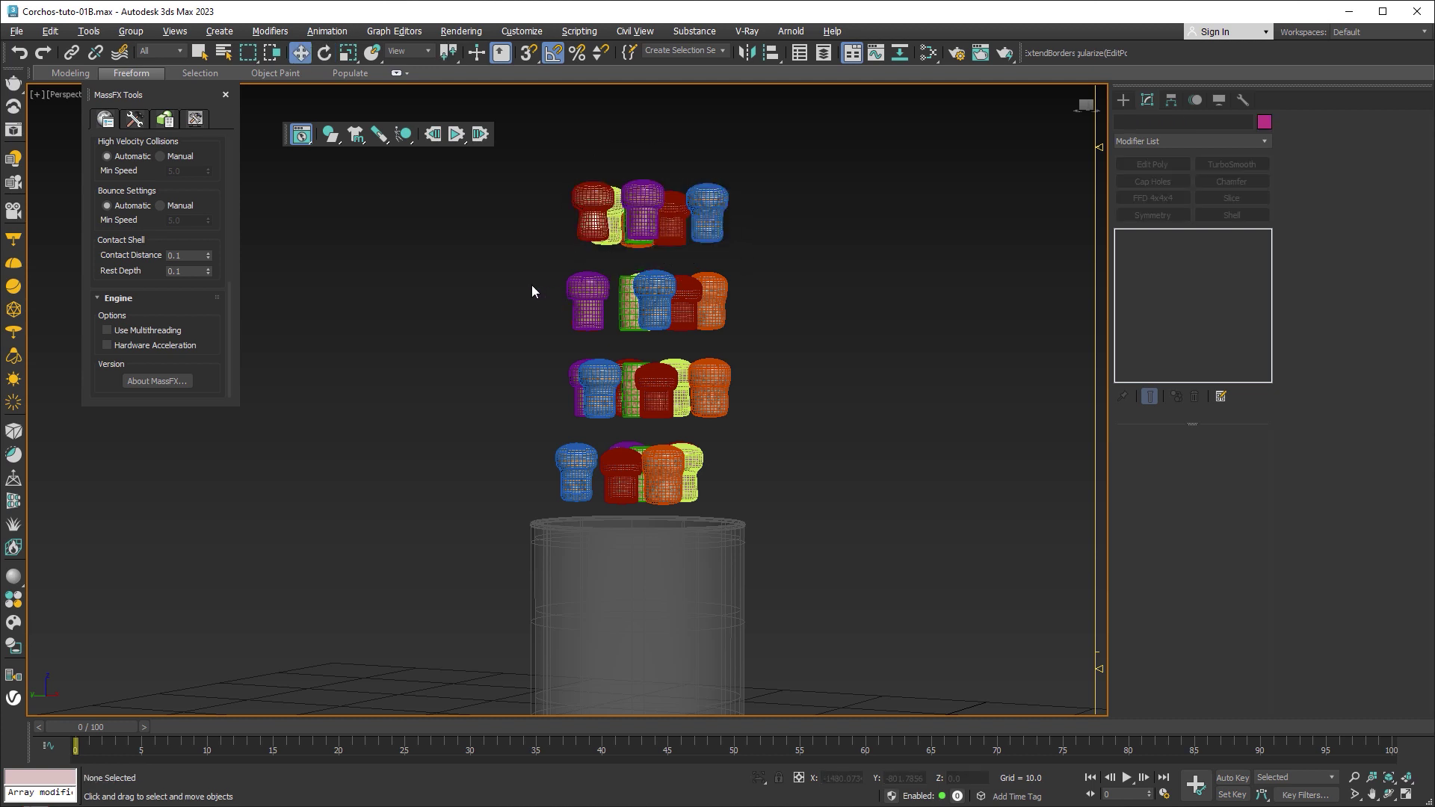
click(457, 136)
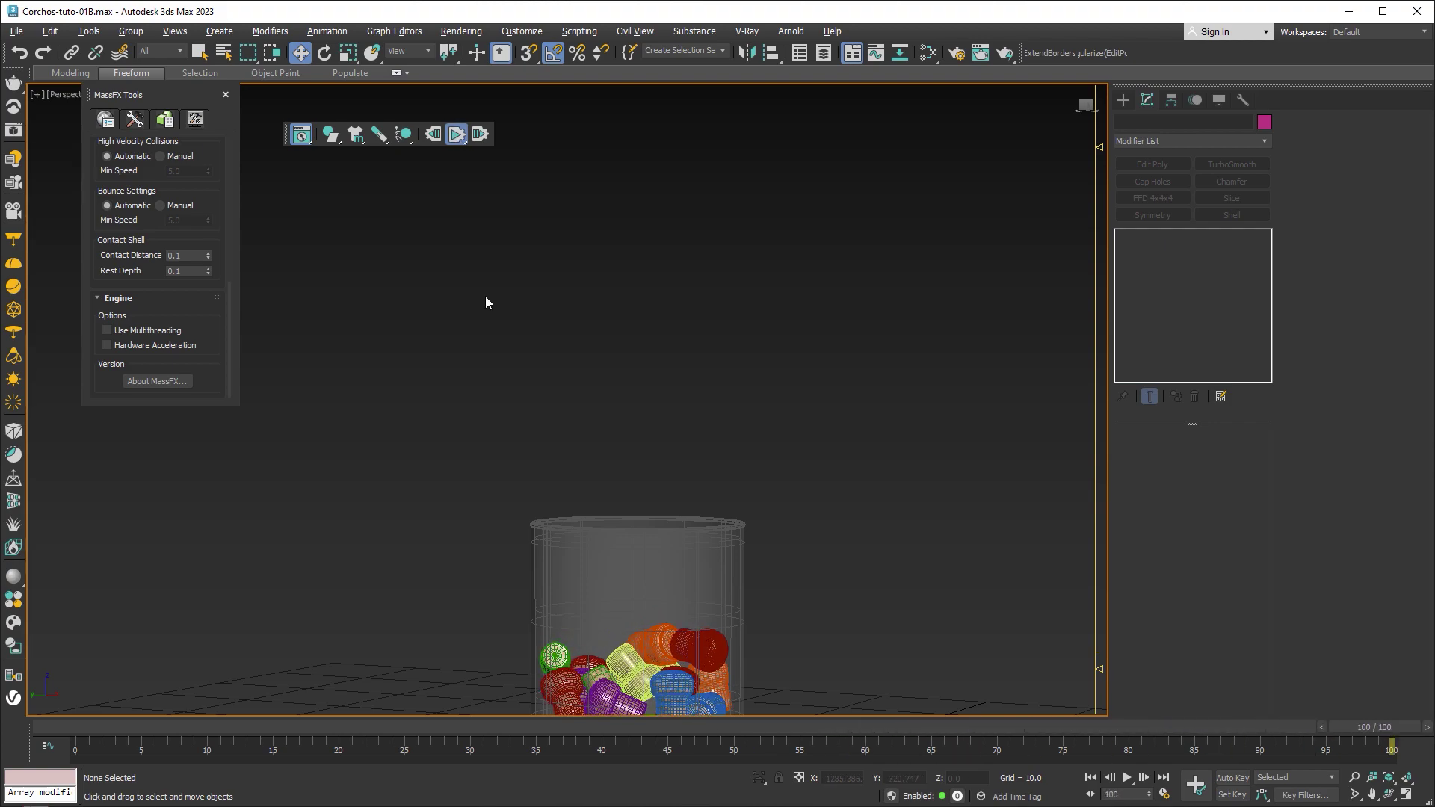
middle_drag(639, 582, 648, 419)
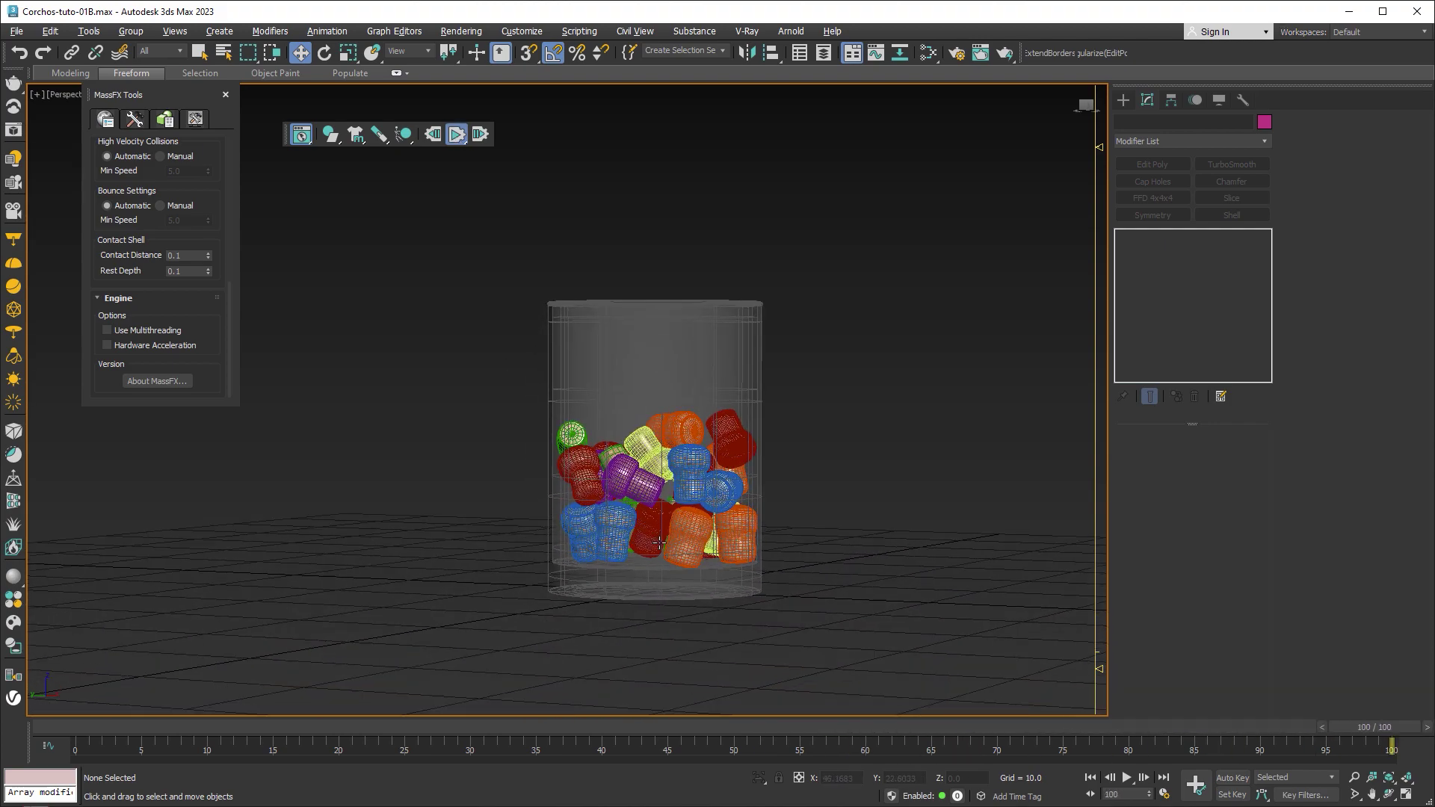
scroll(659, 543, up, 5)
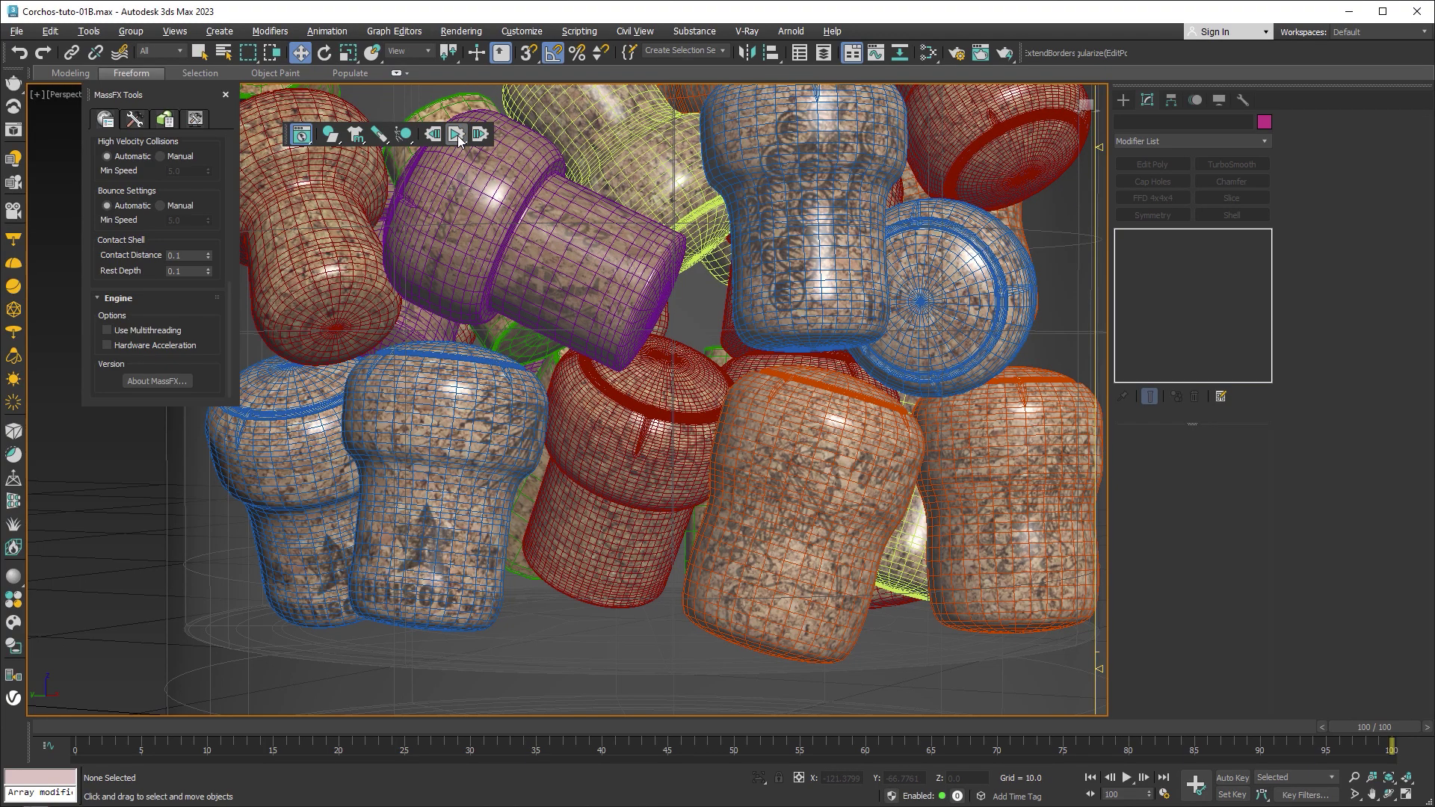
middle_drag(493, 225, 597, 364)
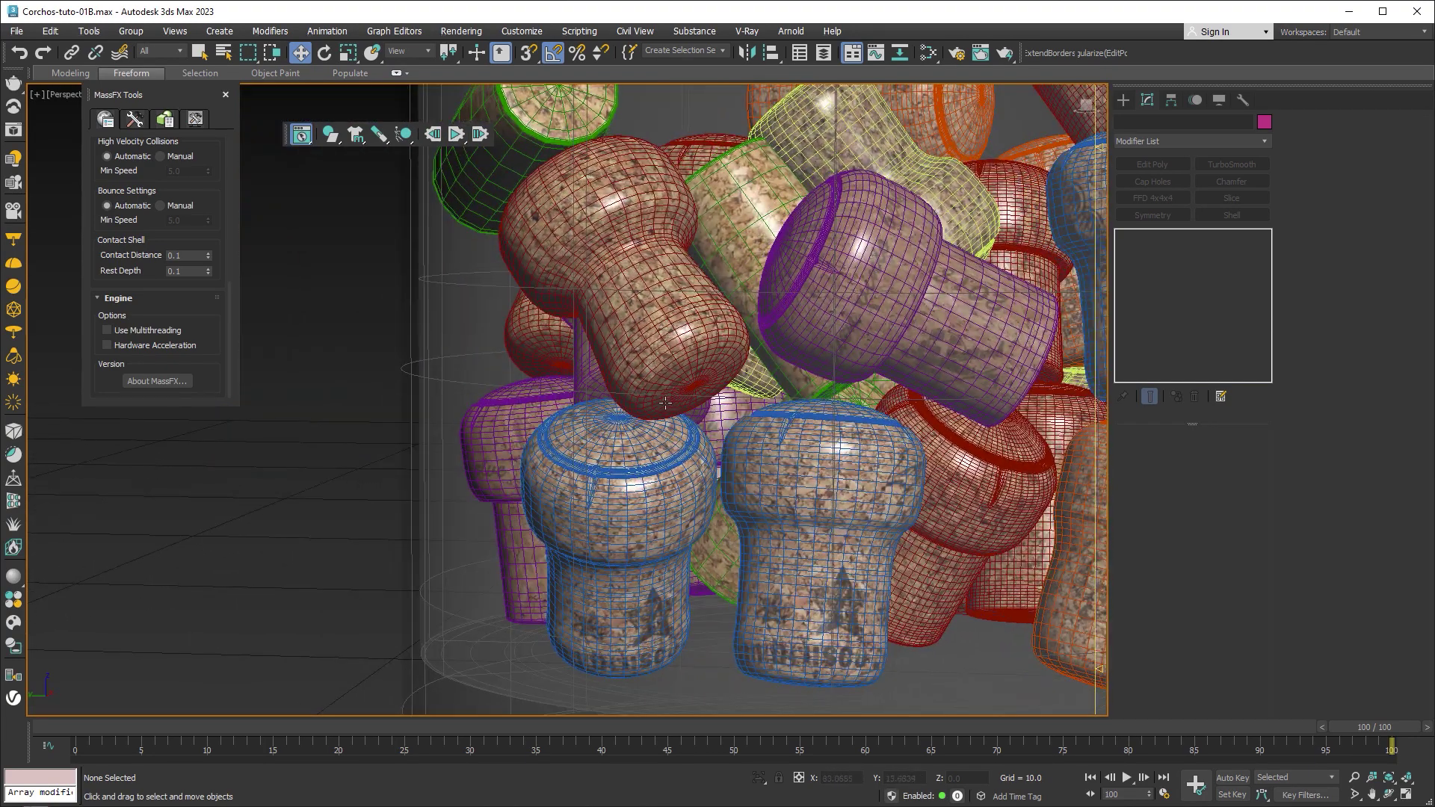
middle_drag(665, 404, 755, 475)
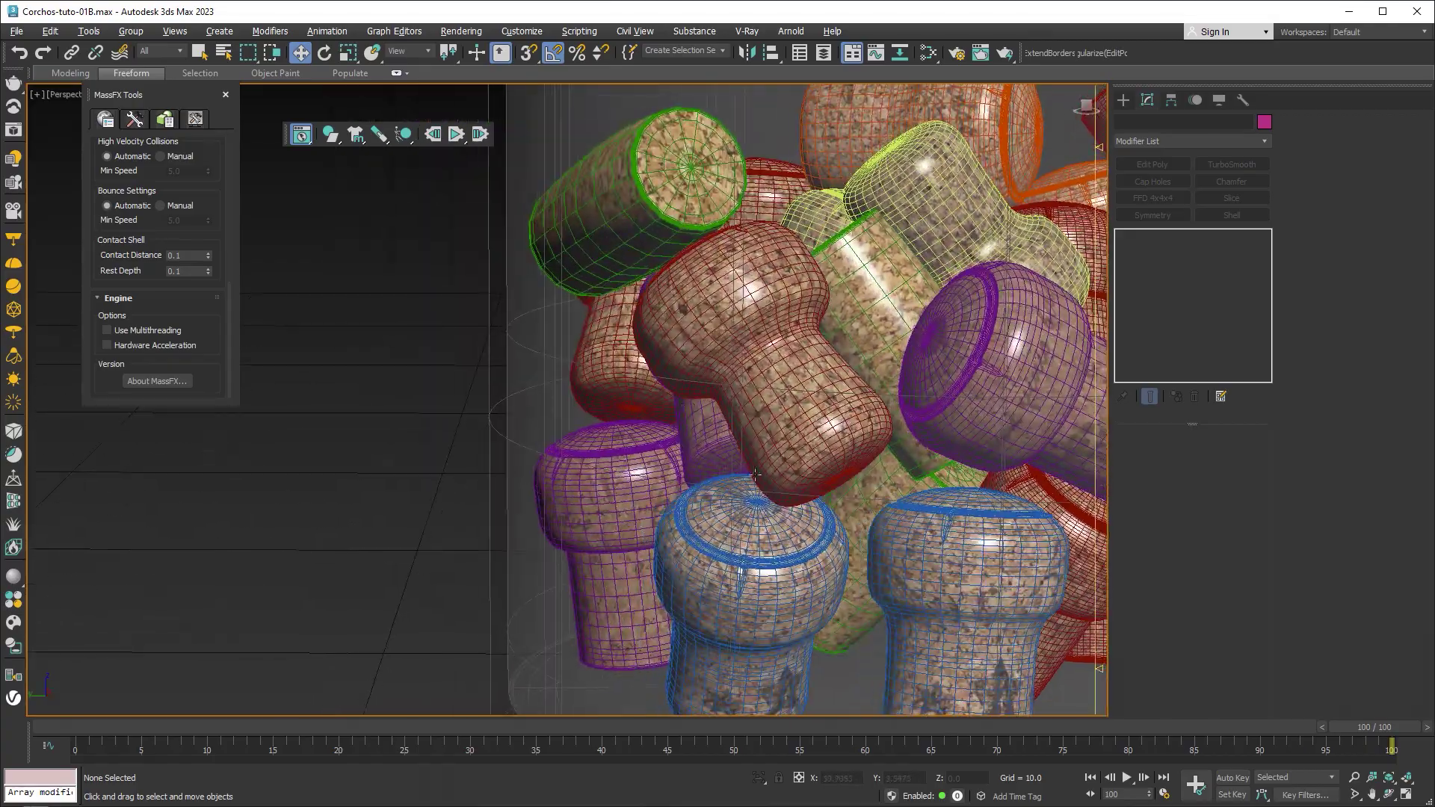
mouse_move(833, 558)
alt+middle_down()
mouse_move(931, 573)
mouse_move(1004, 540)
mouse_move(683, 515)
mouse_move(702, 465)
mouse_move(621, 442)
mouse_move(666, 354)
alt+middle_up()
alt+middle_drag(634, 270, 702, 351)
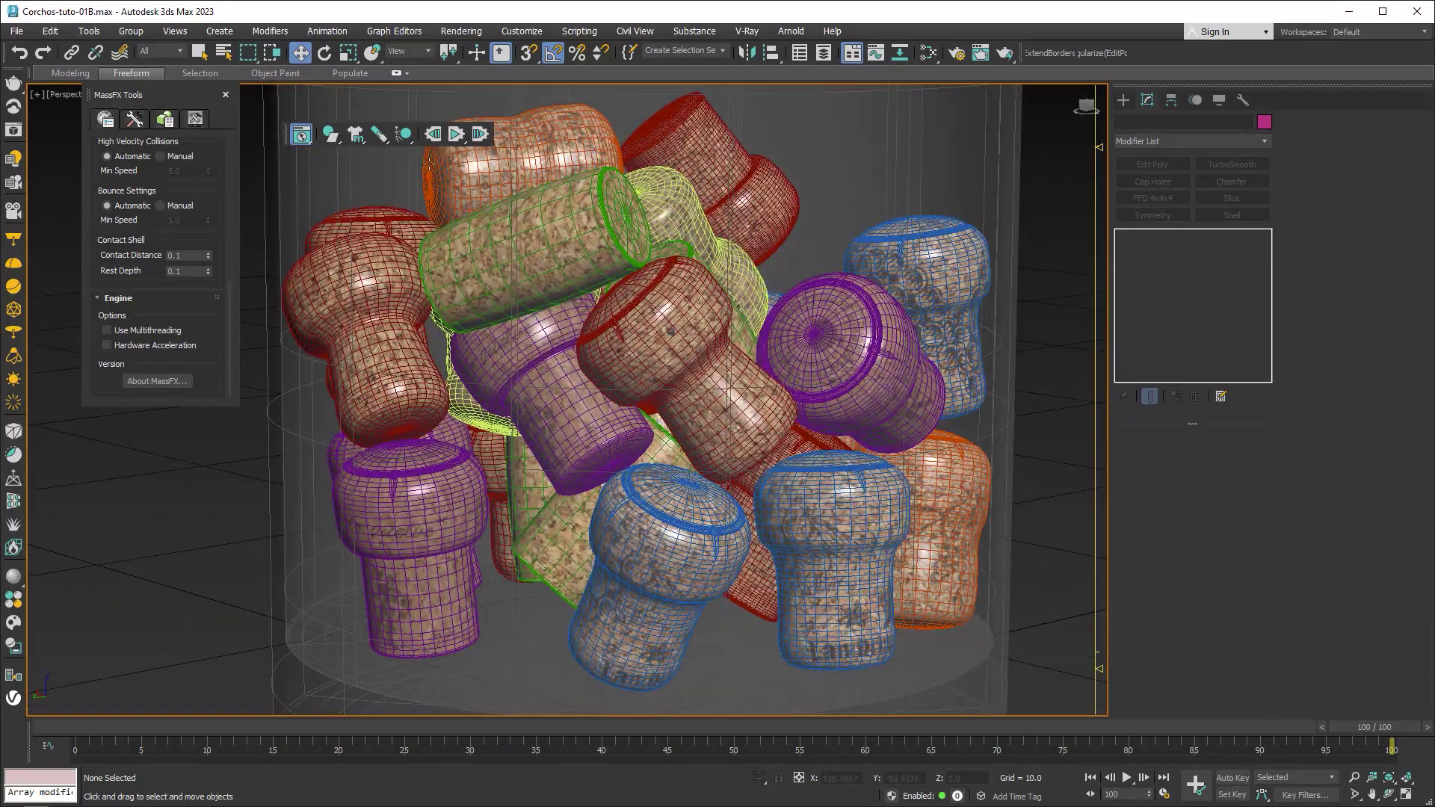
click(433, 134)
scroll(695, 507, up, 2)
Set Inflation to 0.1 on Corcho01 Low and the red CorchoBotella Hight001 cork
scroll(700, 518, down, 8)
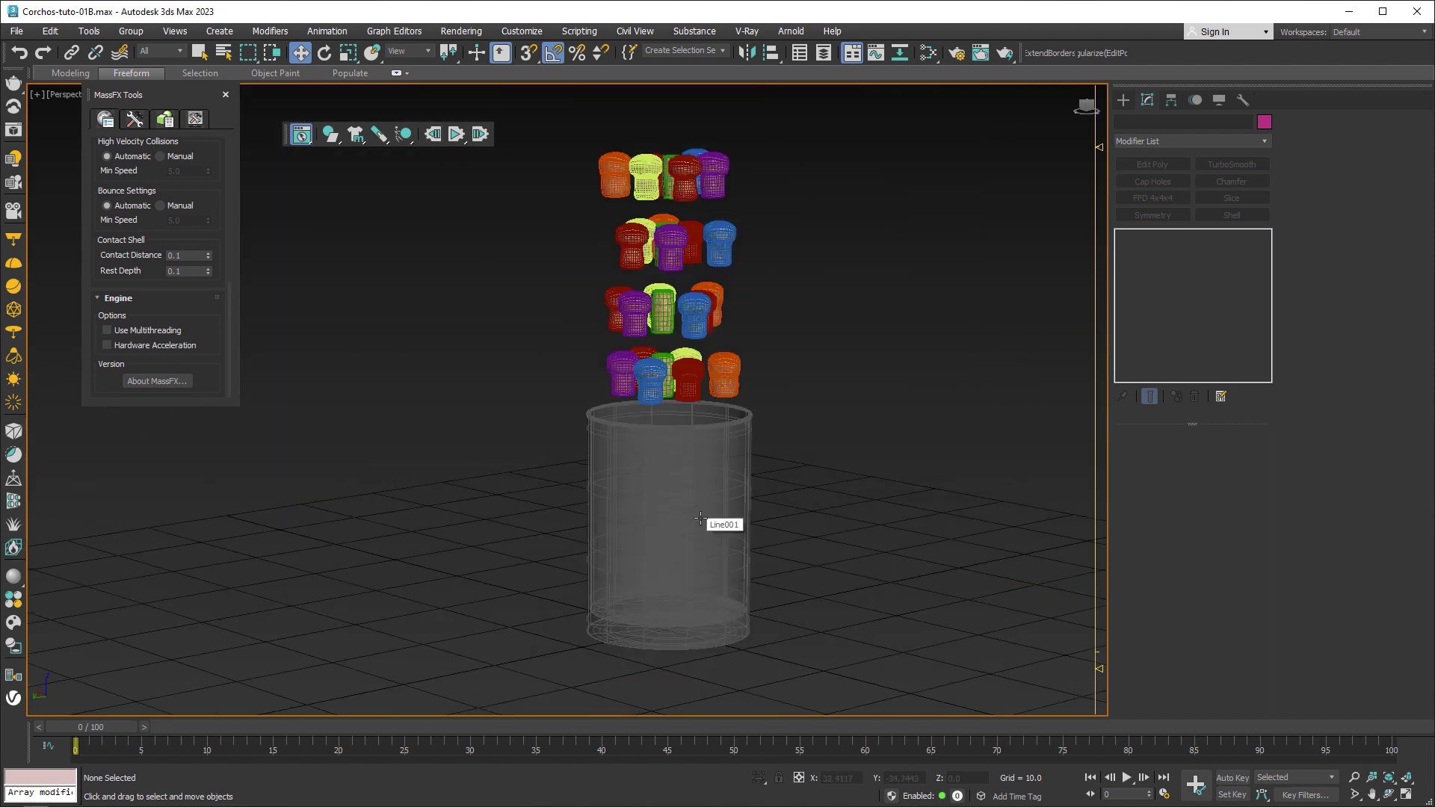
middle_drag(700, 518, 745, 411)
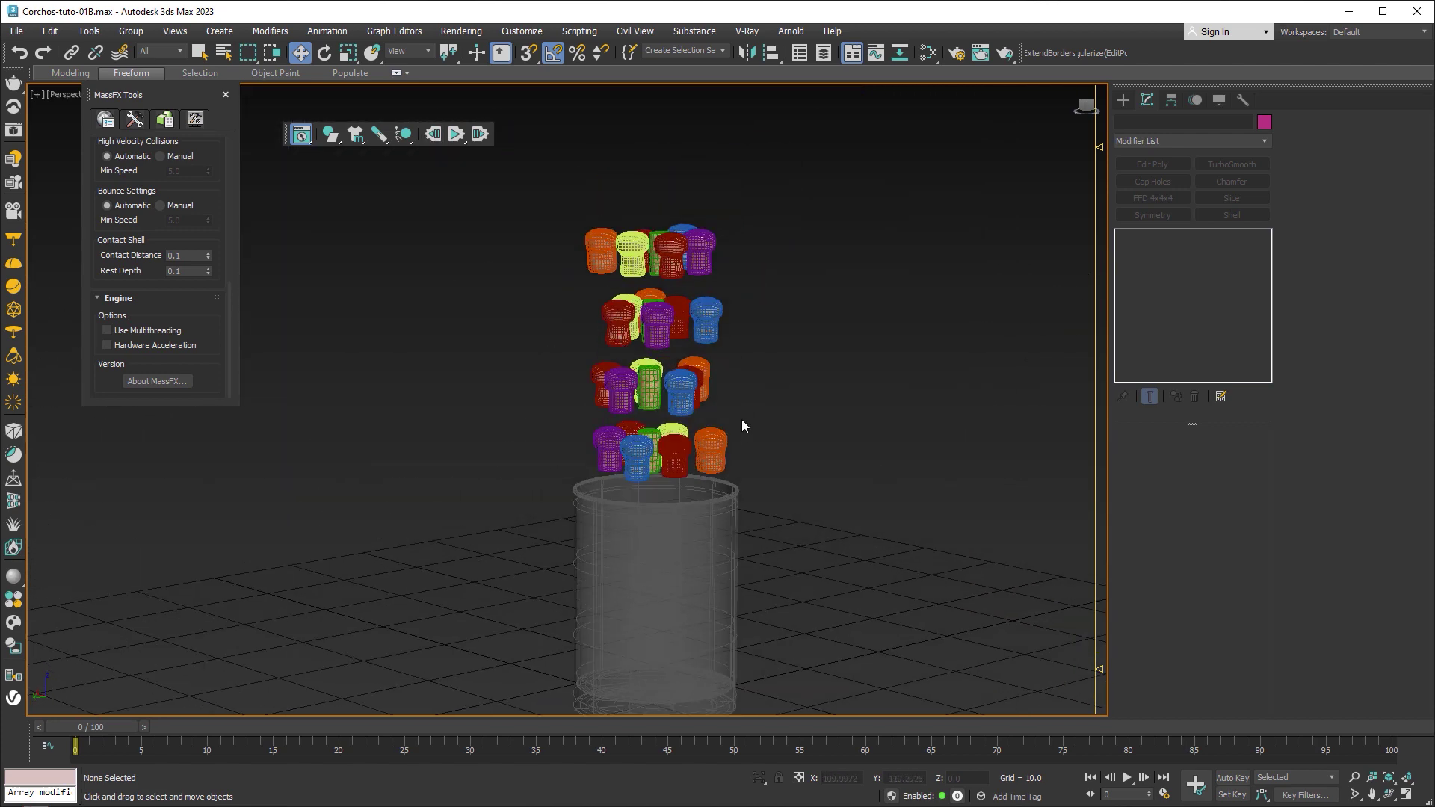
click(719, 439)
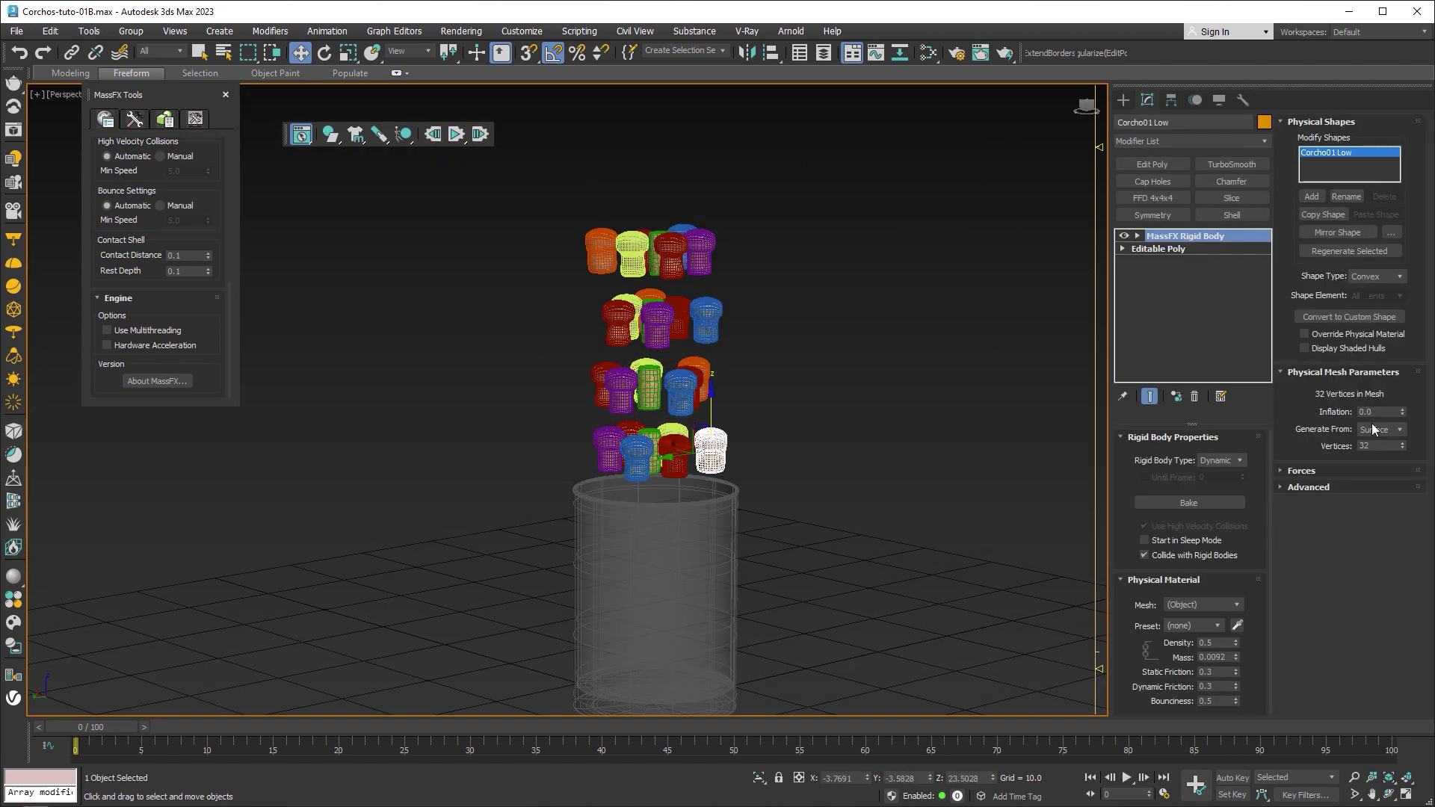
click(1379, 412)
text(0.1)
key(Return)
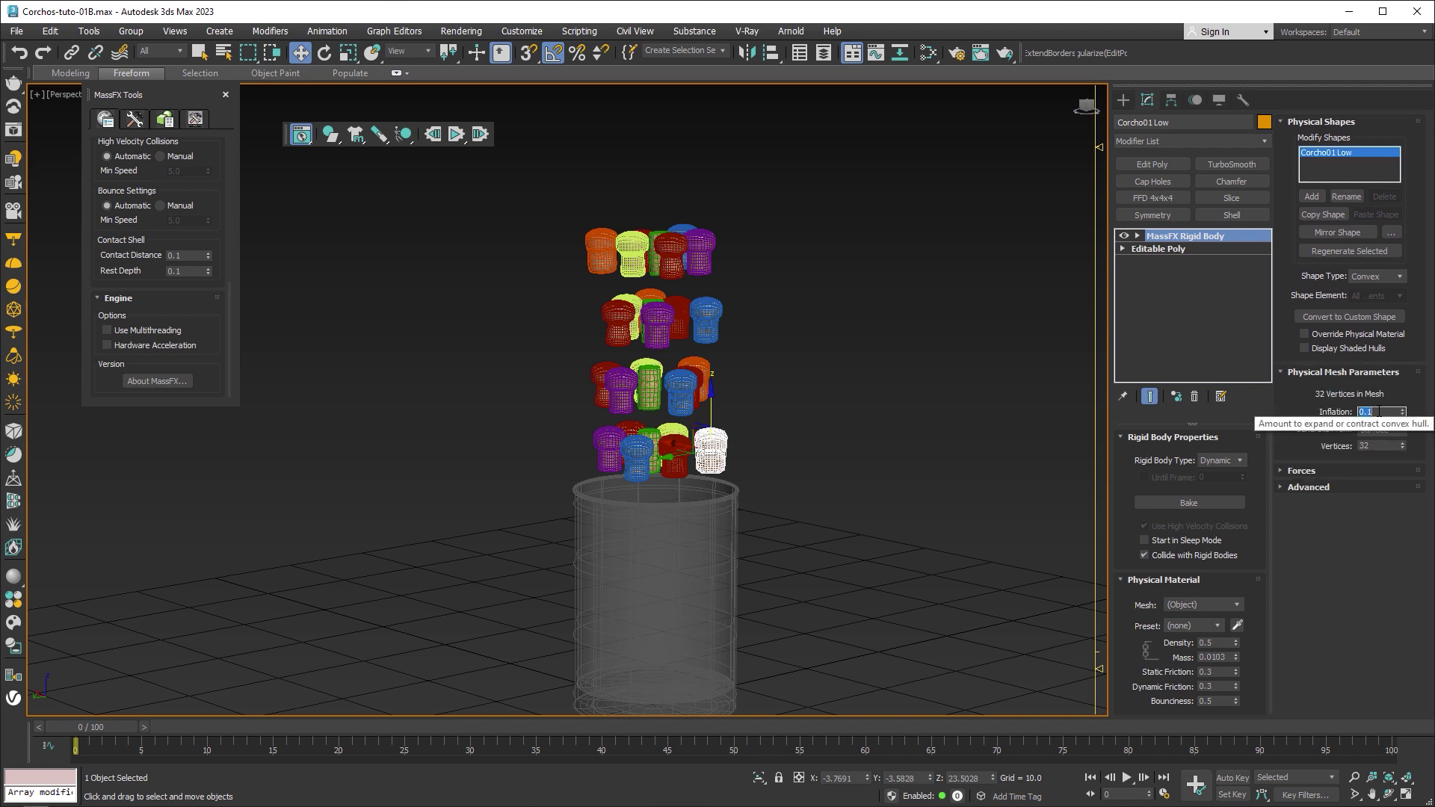
scroll(698, 472, up, 2)
scroll(697, 472, up, 2)
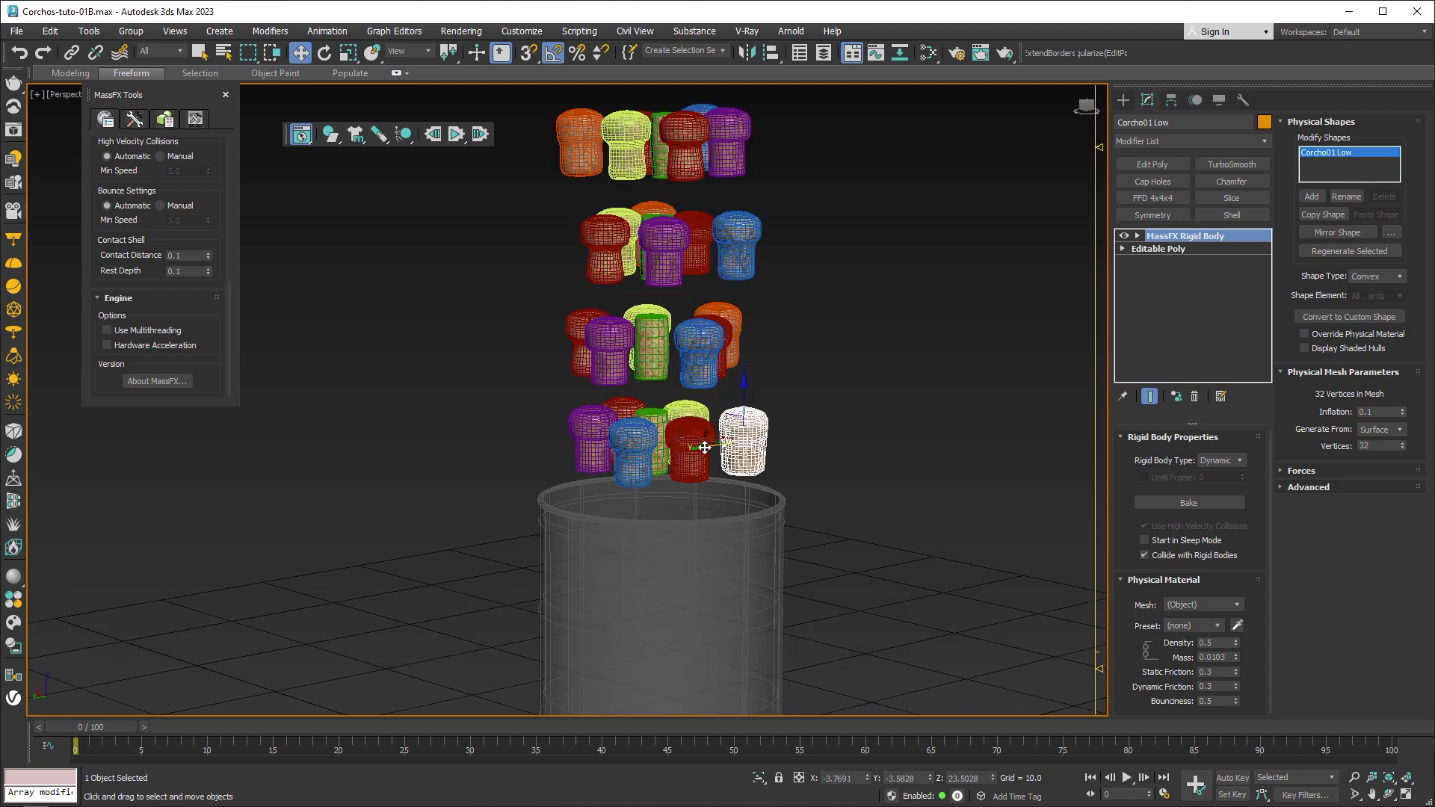
scroll(698, 472, up, 2)
click(697, 472)
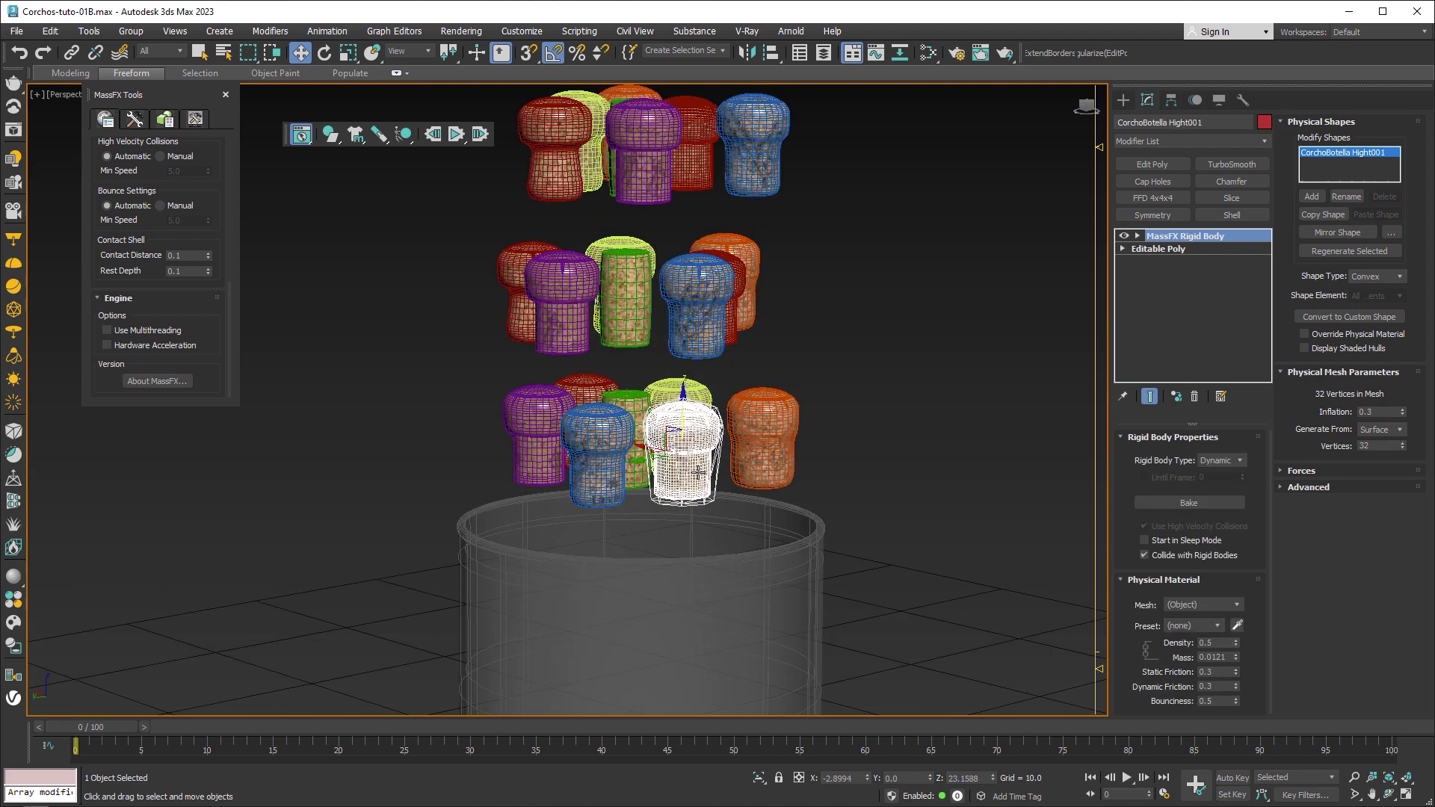
double_click(1379, 412)
text(0.1)
key(Return)
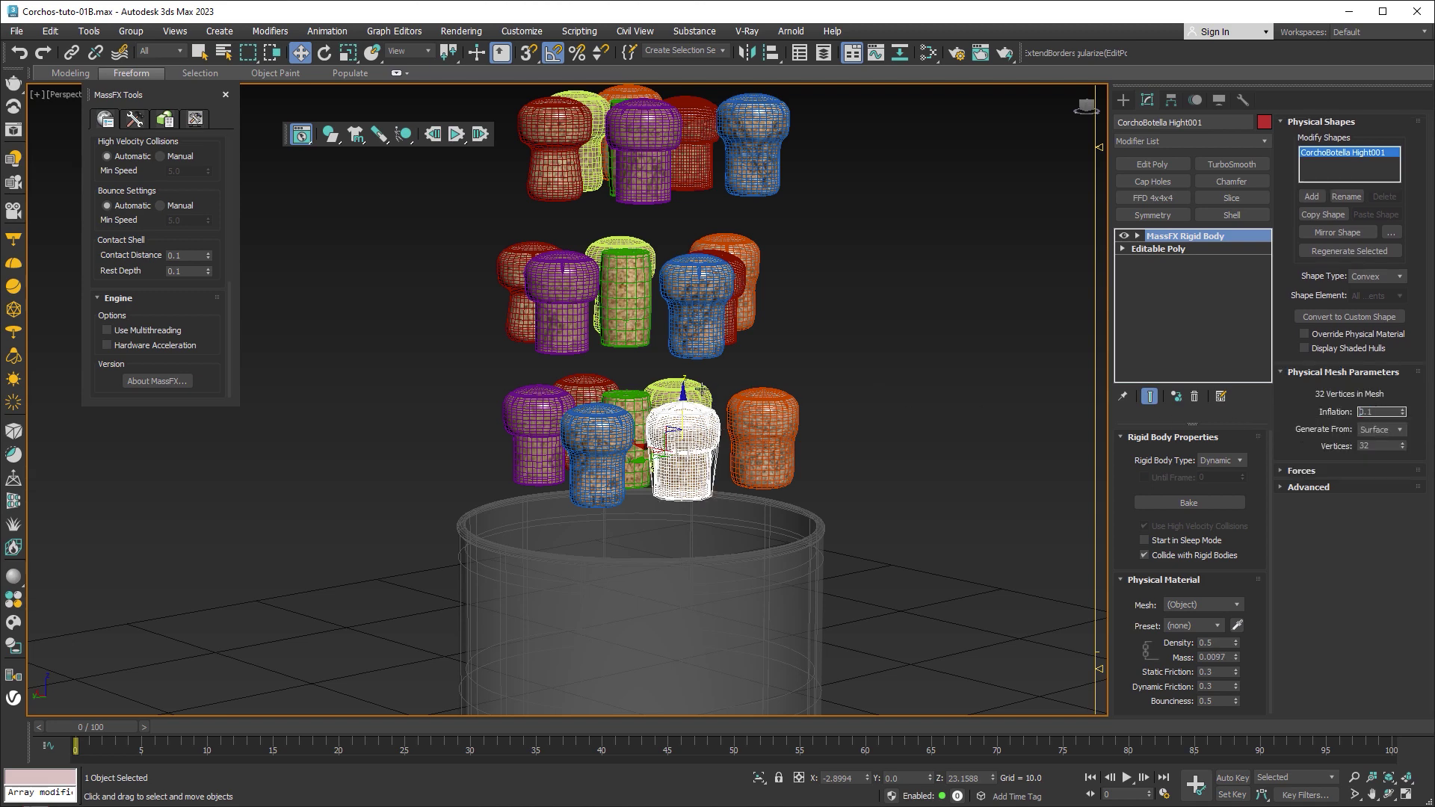
Set Inflation to 0.1 on Corcho03 Low, Corcho06 Low and the red back-row cork
click(702, 390)
click(1378, 411)
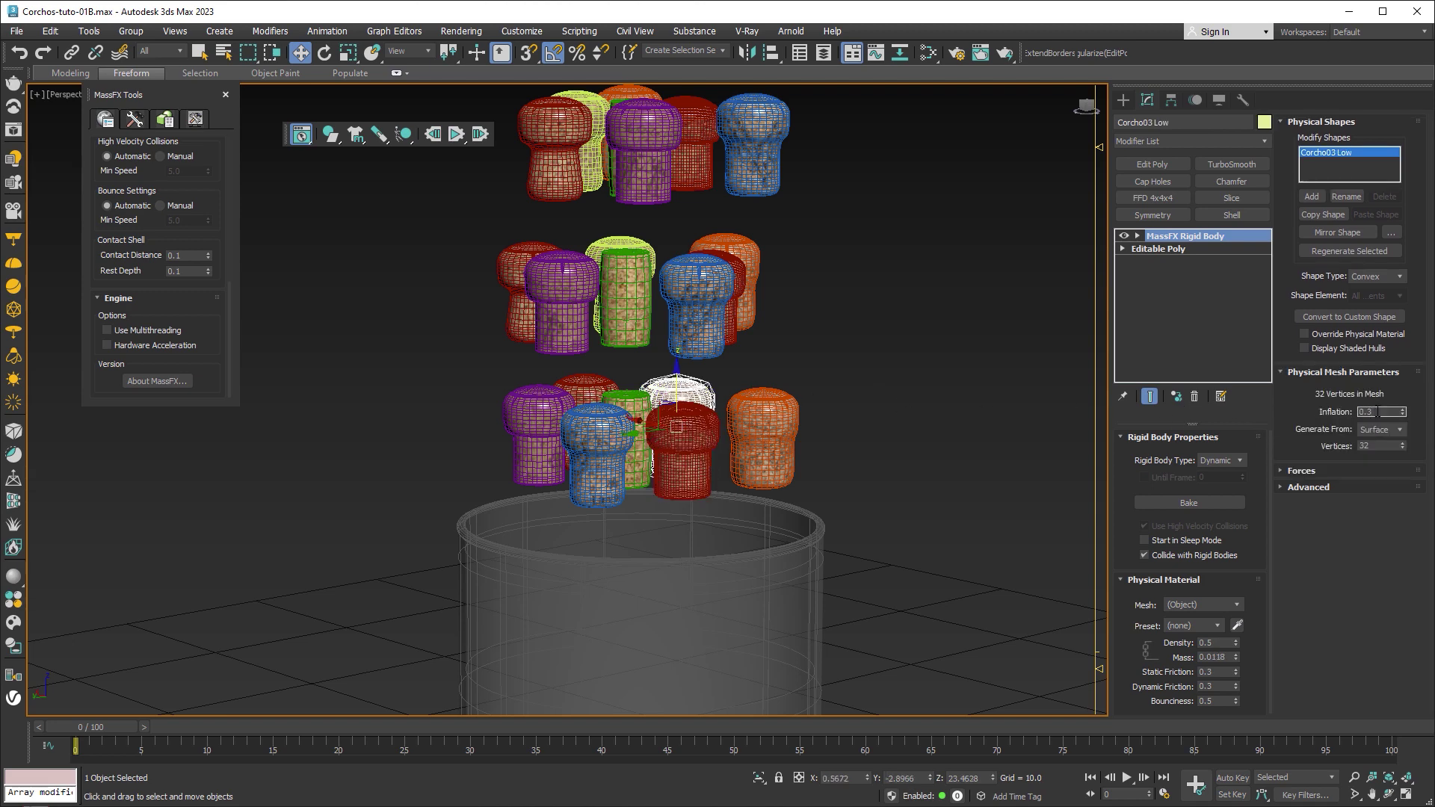
text(1)
key(Return)
click(632, 394)
click(1385, 412)
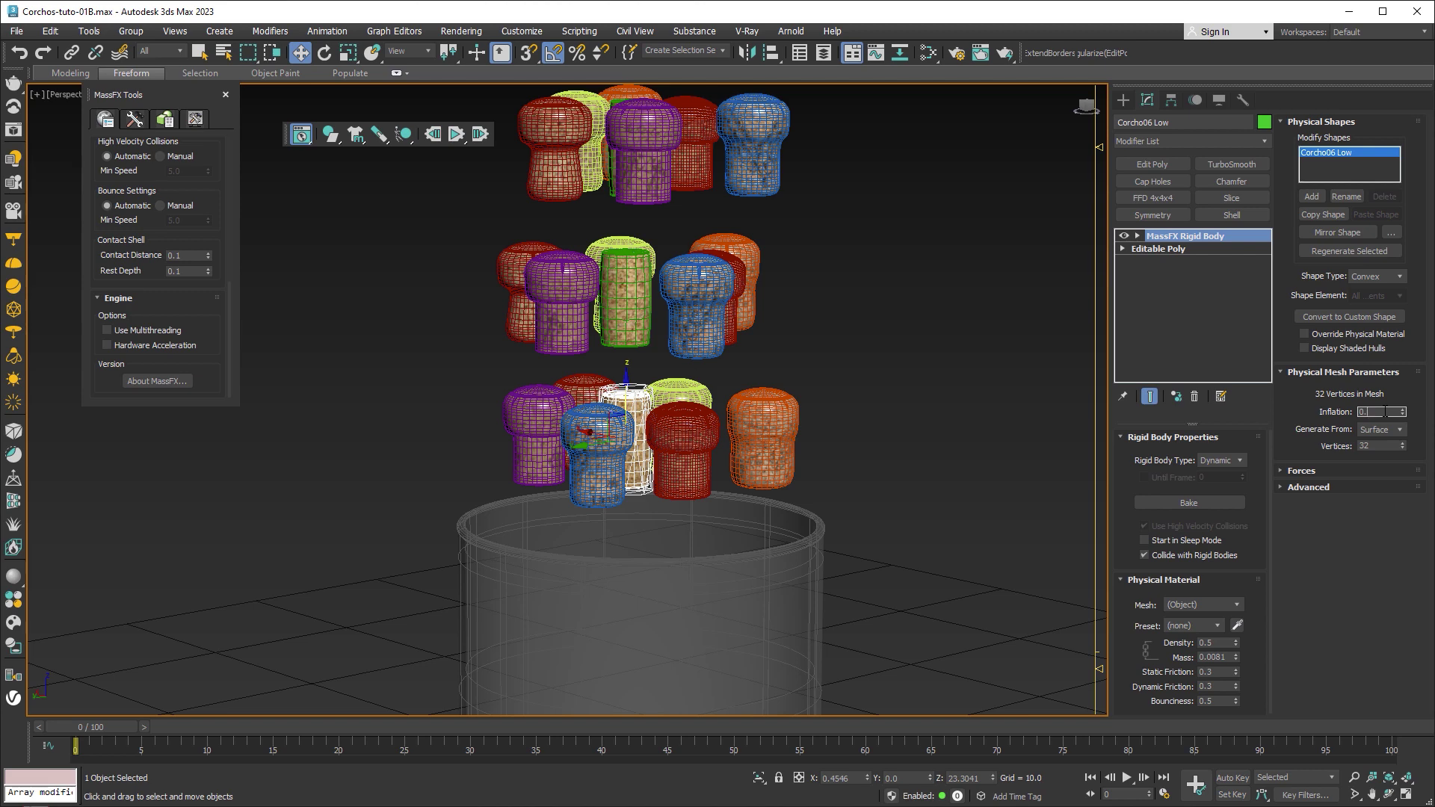
key(Return)
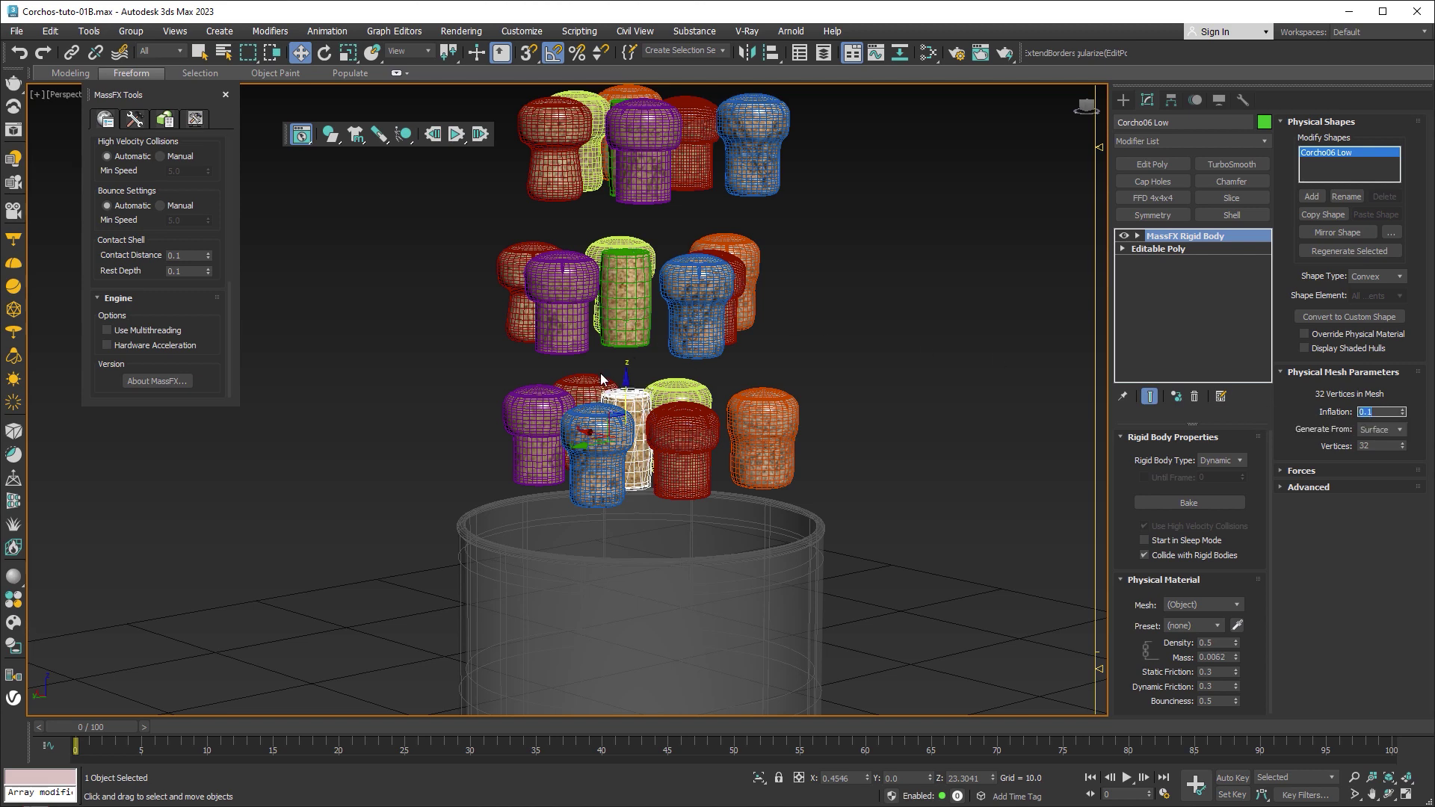
click(597, 376)
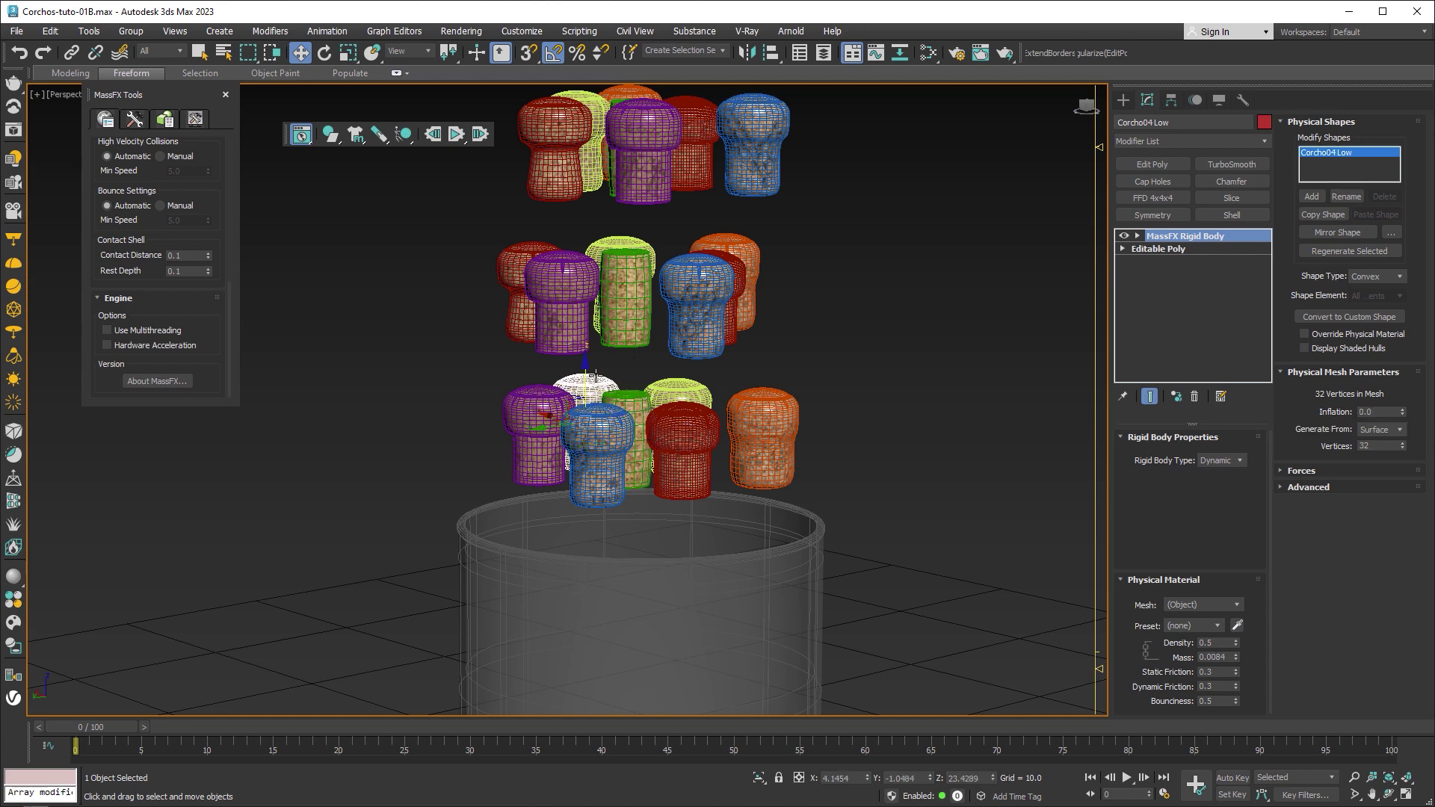
double_click(1379, 412)
text(0.1)
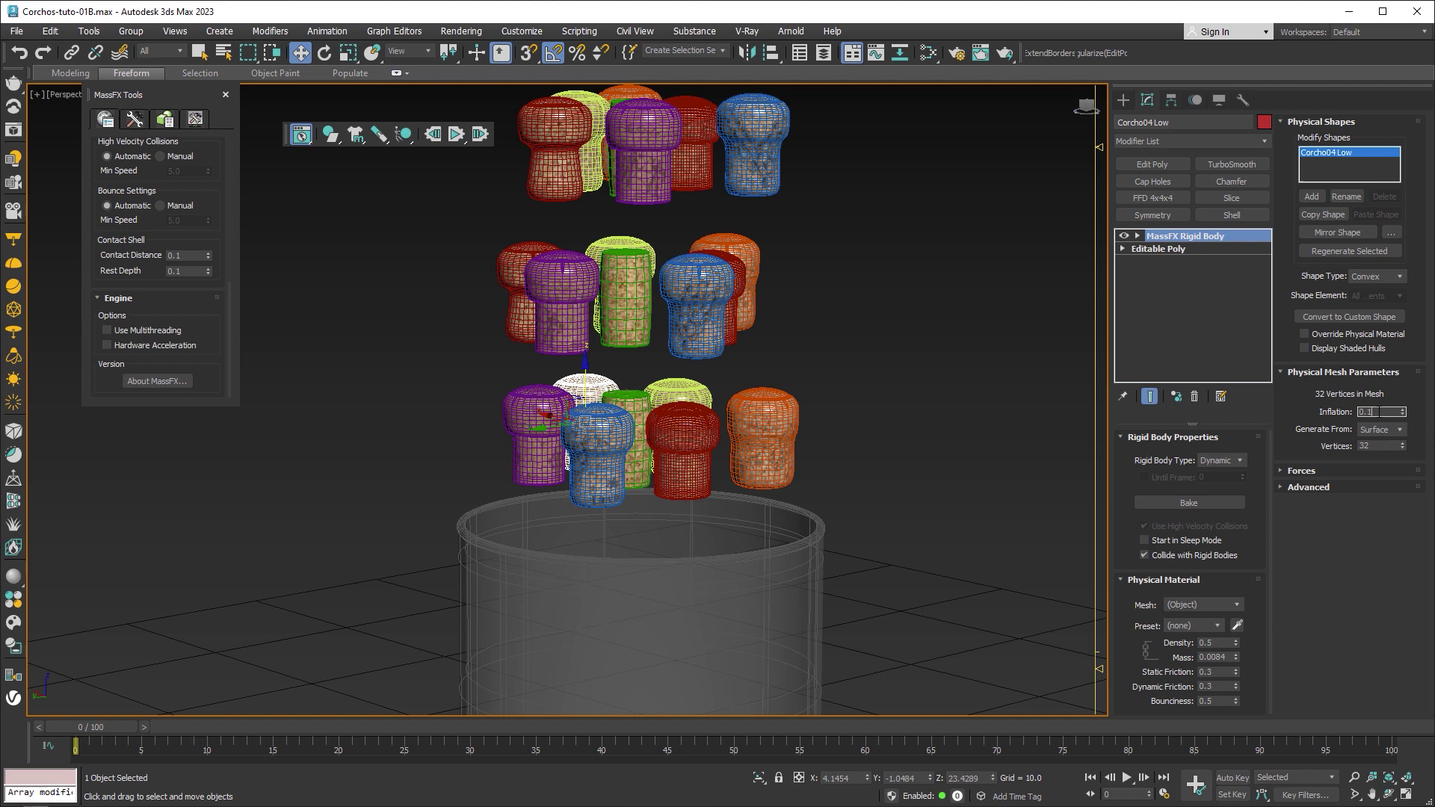
Lower the blue and purple bottom-row corks' Inflation to 0.1, then deselect
click(592, 441)
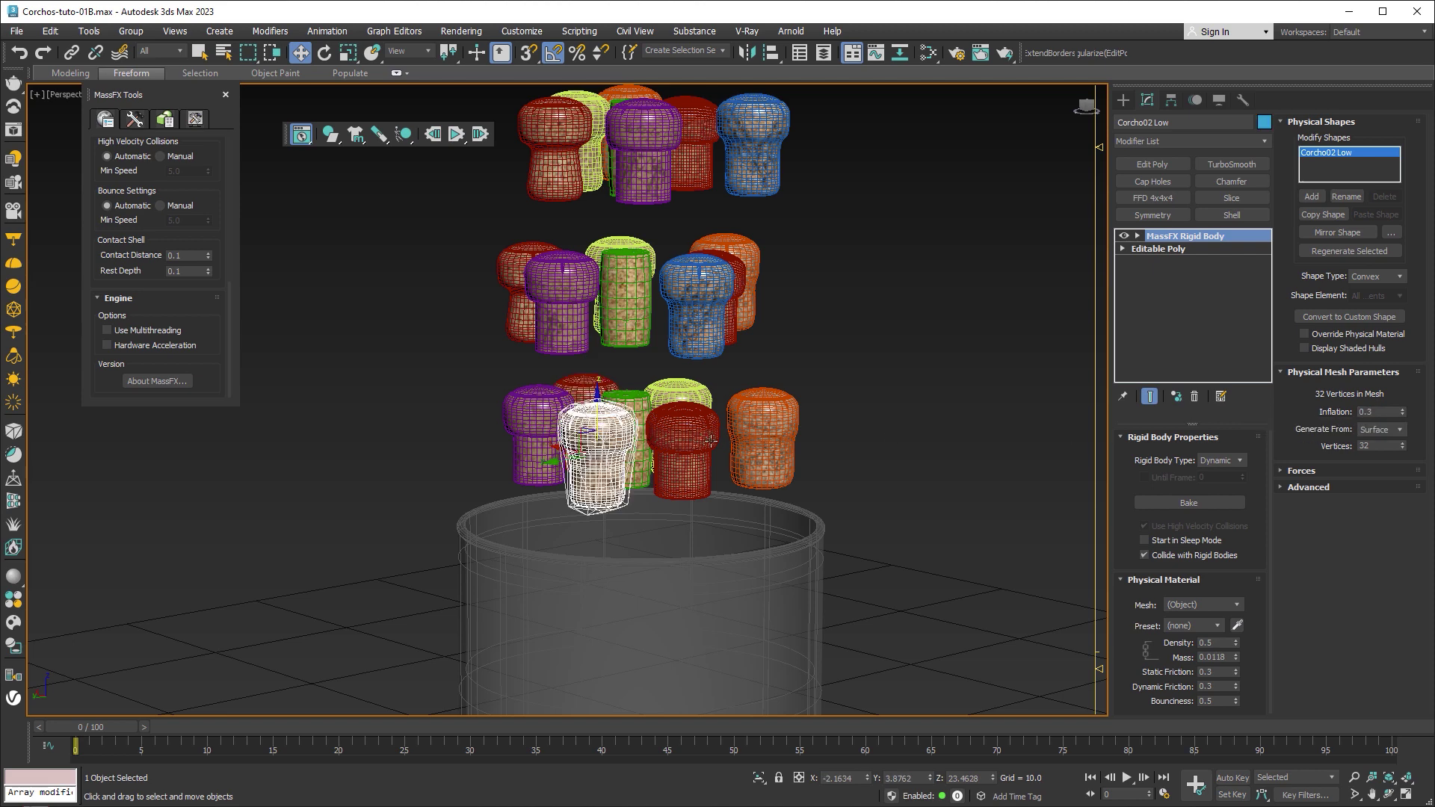
click(1378, 411)
text(0.1)
key(Return)
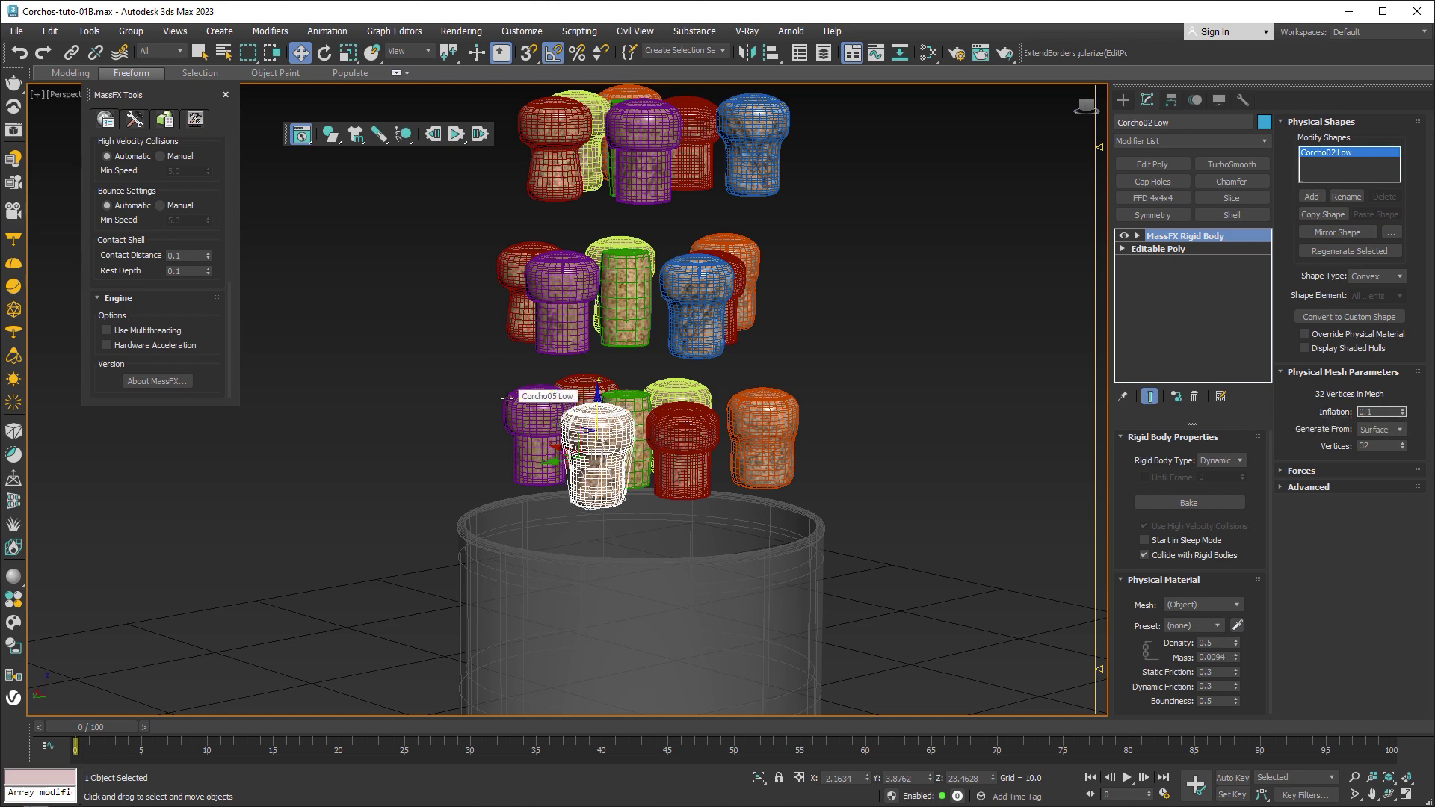
click(506, 398)
double_click(1380, 412)
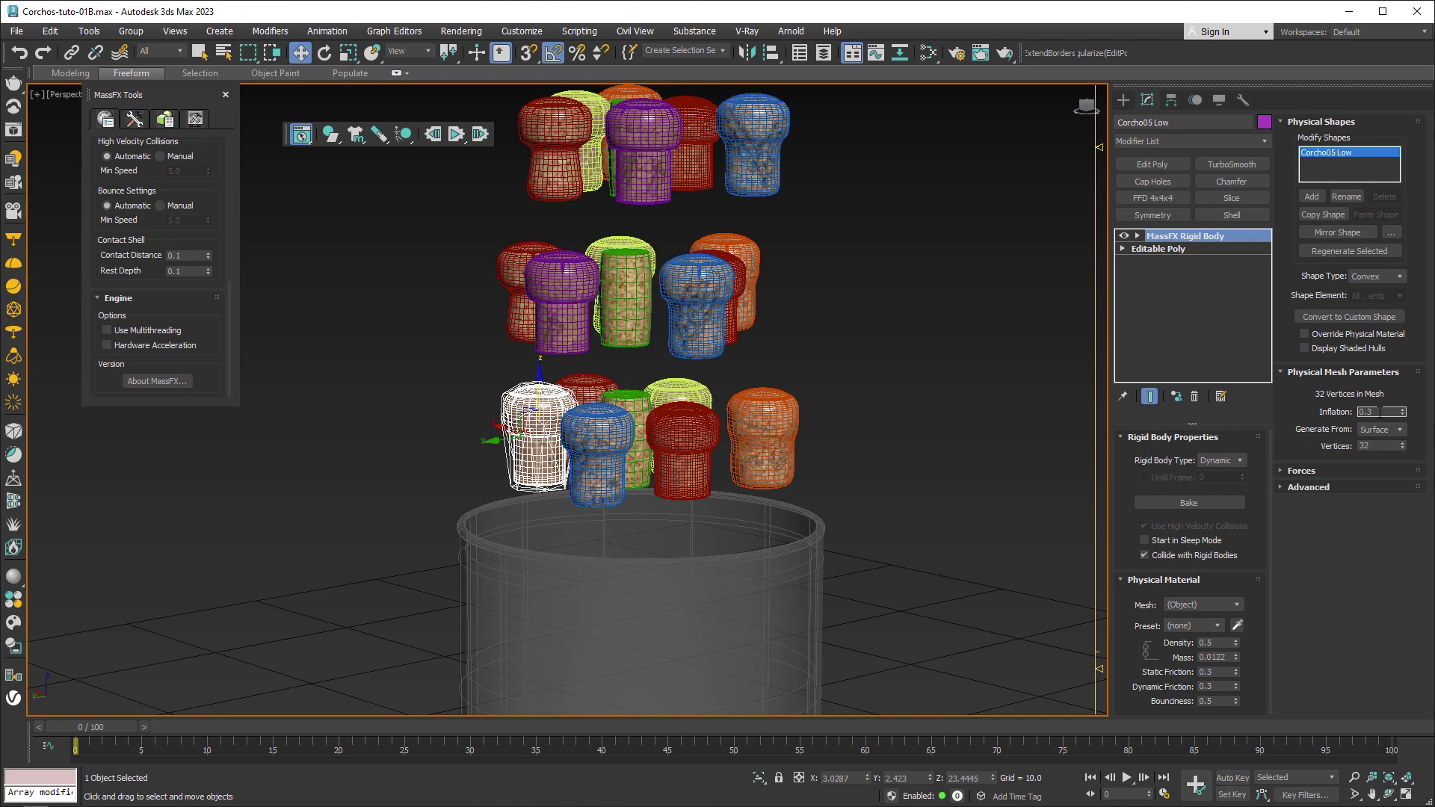
text(0.1)
key(Return)
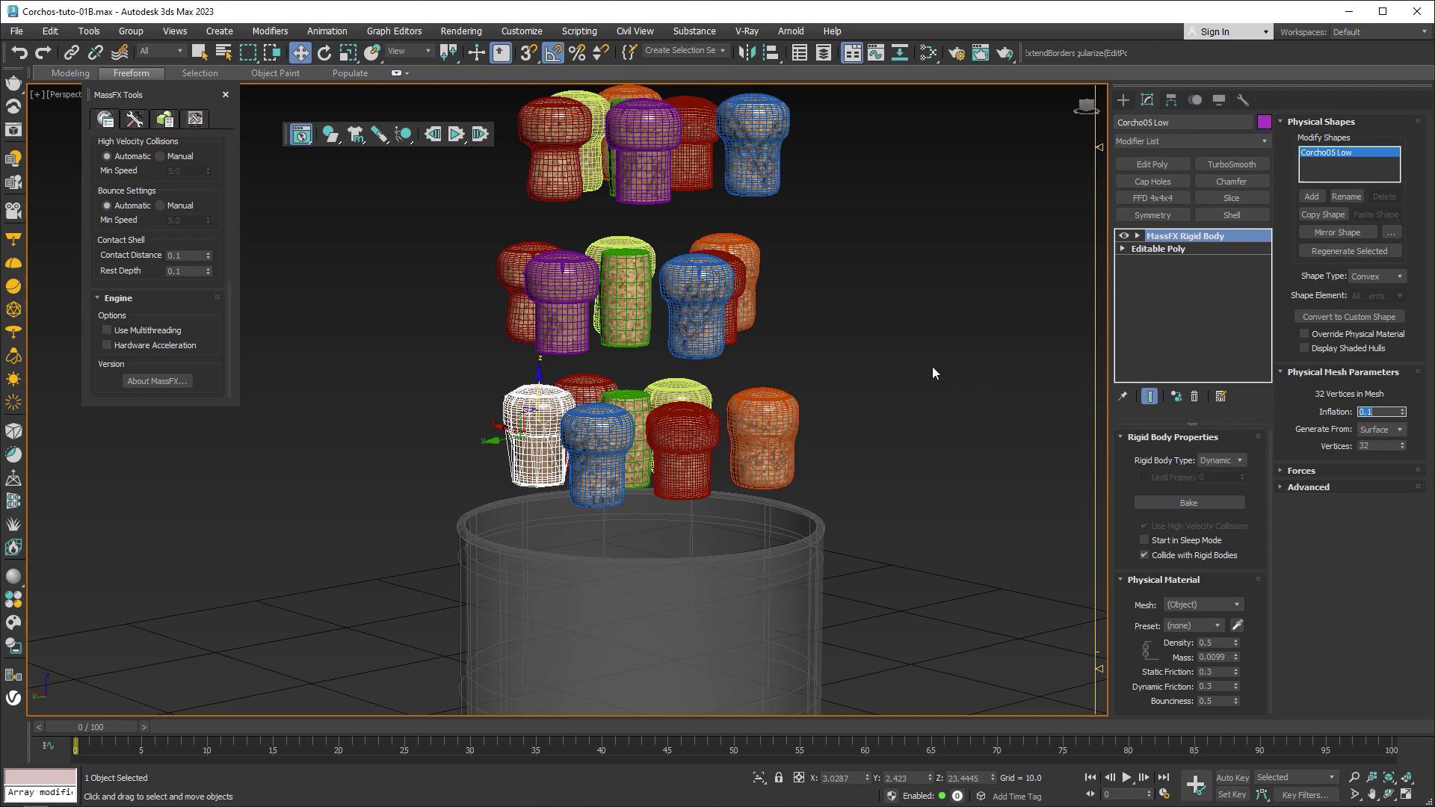
click(931, 366)
click(705, 340)
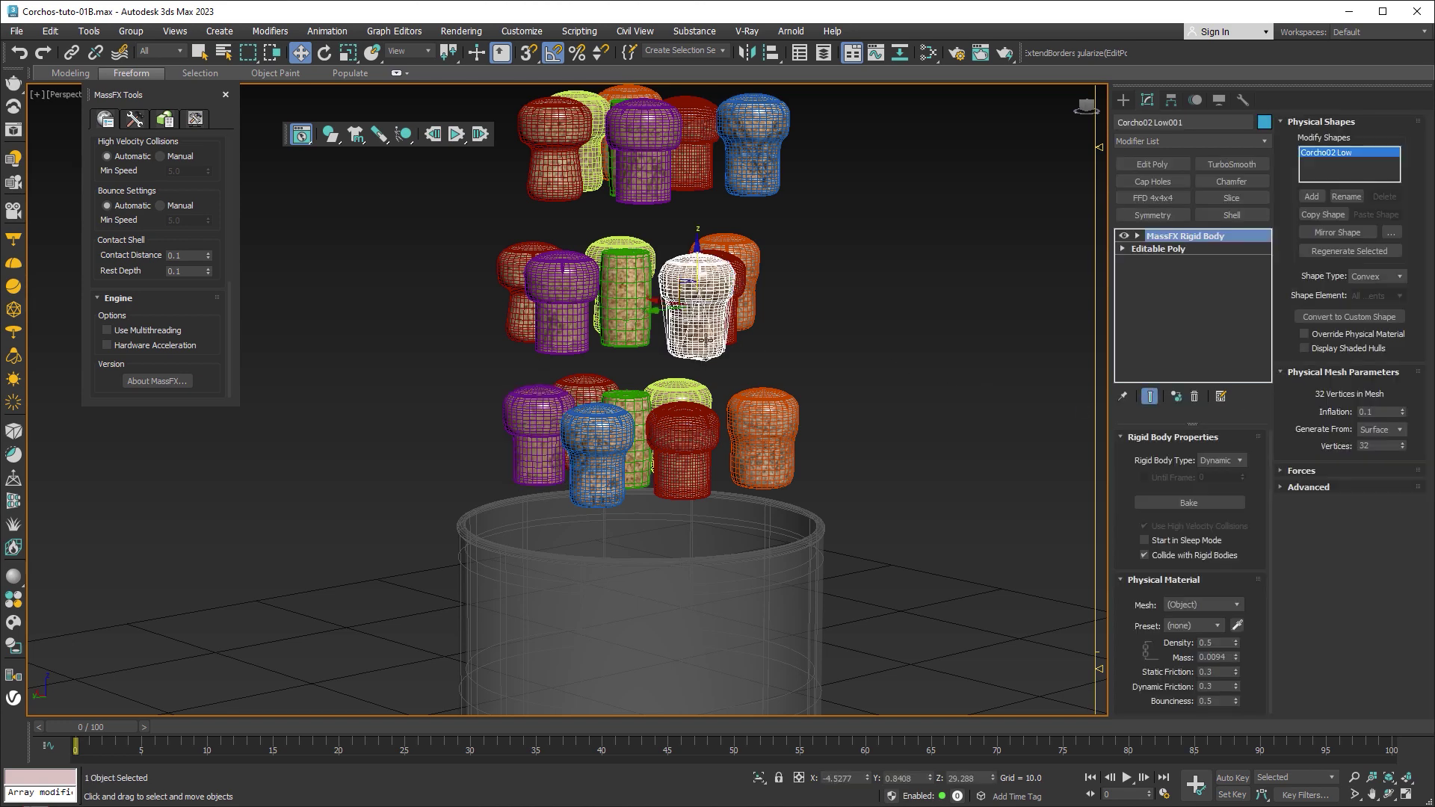
click(830, 363)
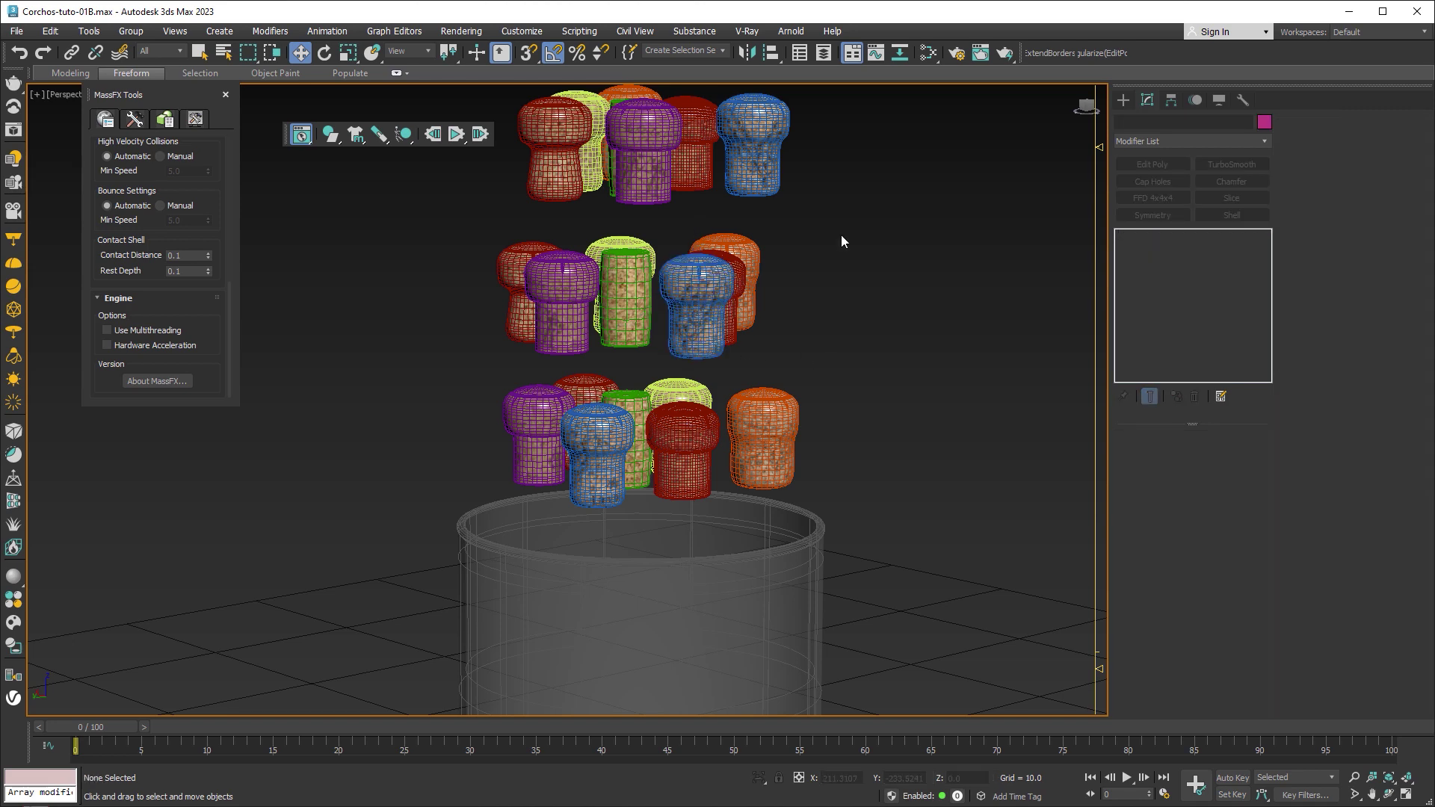
Copy the top row of seven corks upward as two instances
middle_drag(841, 234, 817, 519)
drag(832, 331, 573, 394)
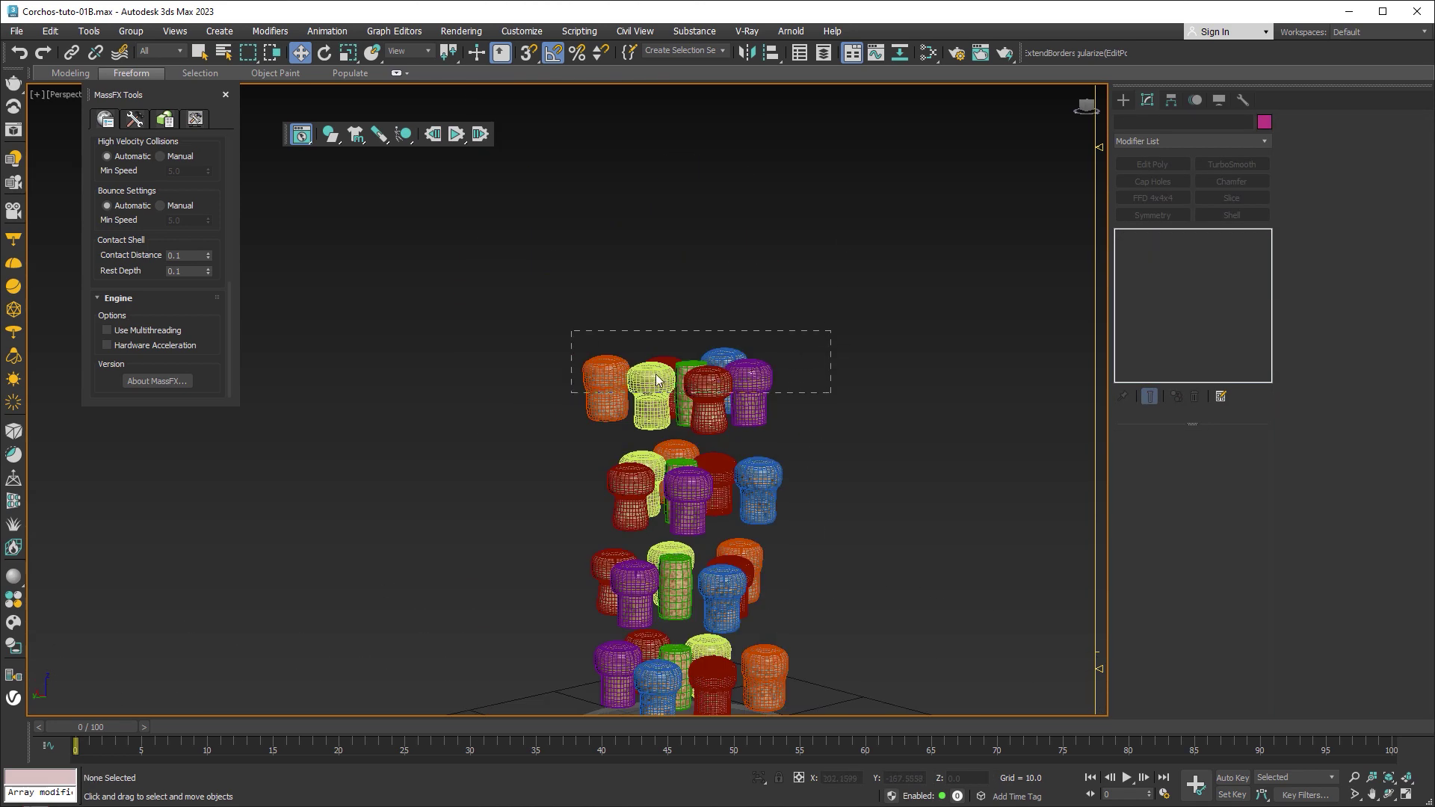
shift+drag(683, 331, 690, 247)
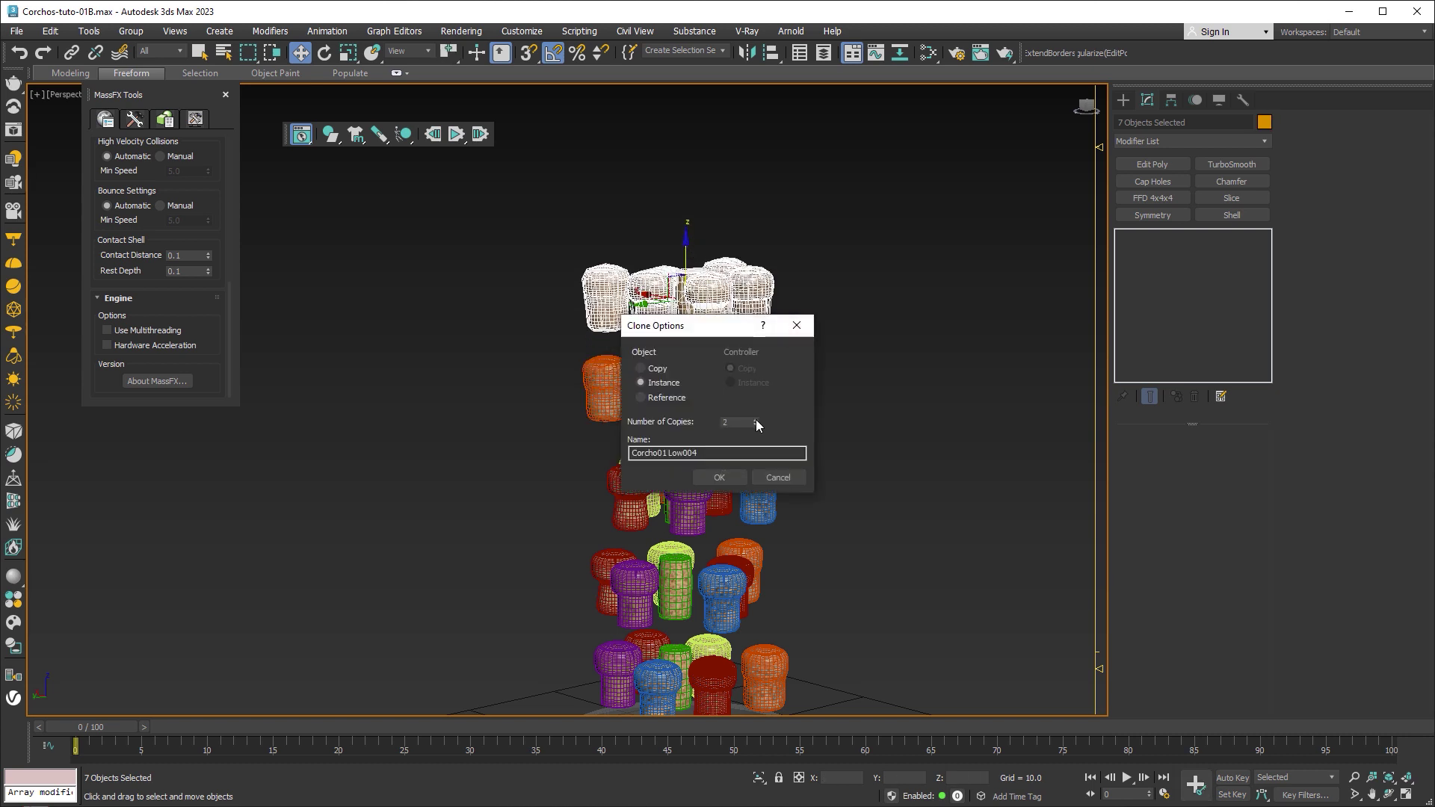
click(722, 478)
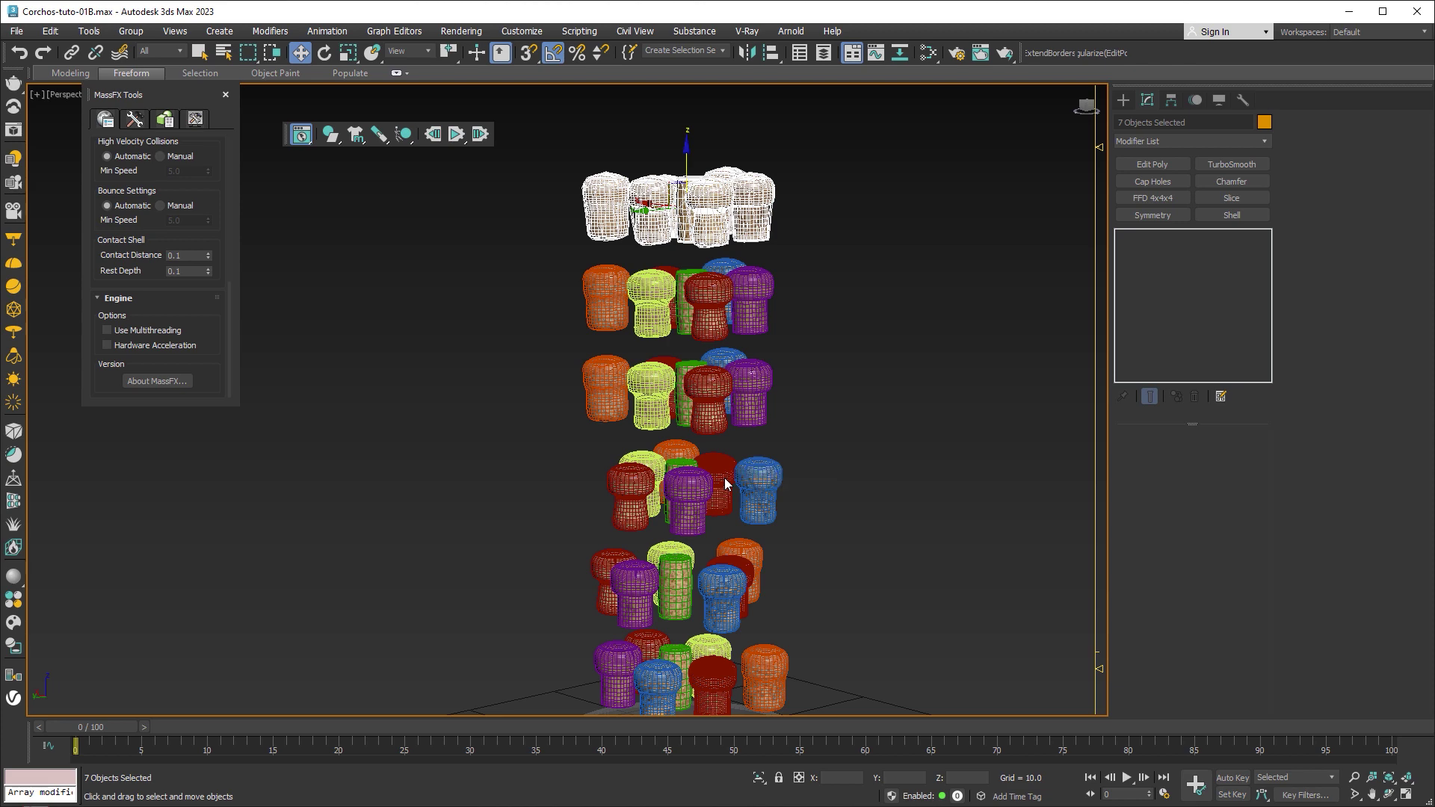
Rotate the topmost new cork row about its vertical axis
key(e)
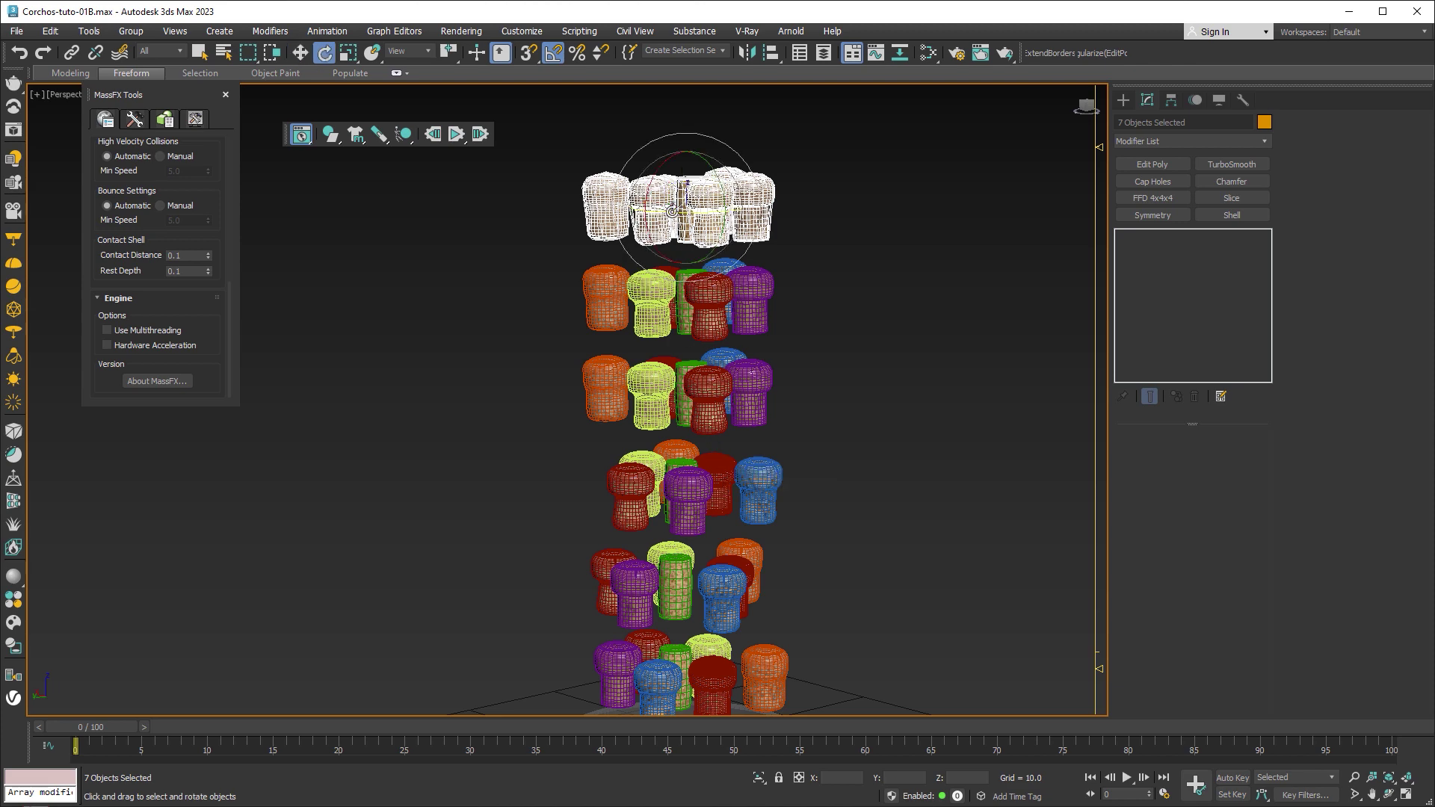
mouse_move(672, 211)
mouse_down()
mouse_move(711, 220)
mouse_move(813, 299)
mouse_up()
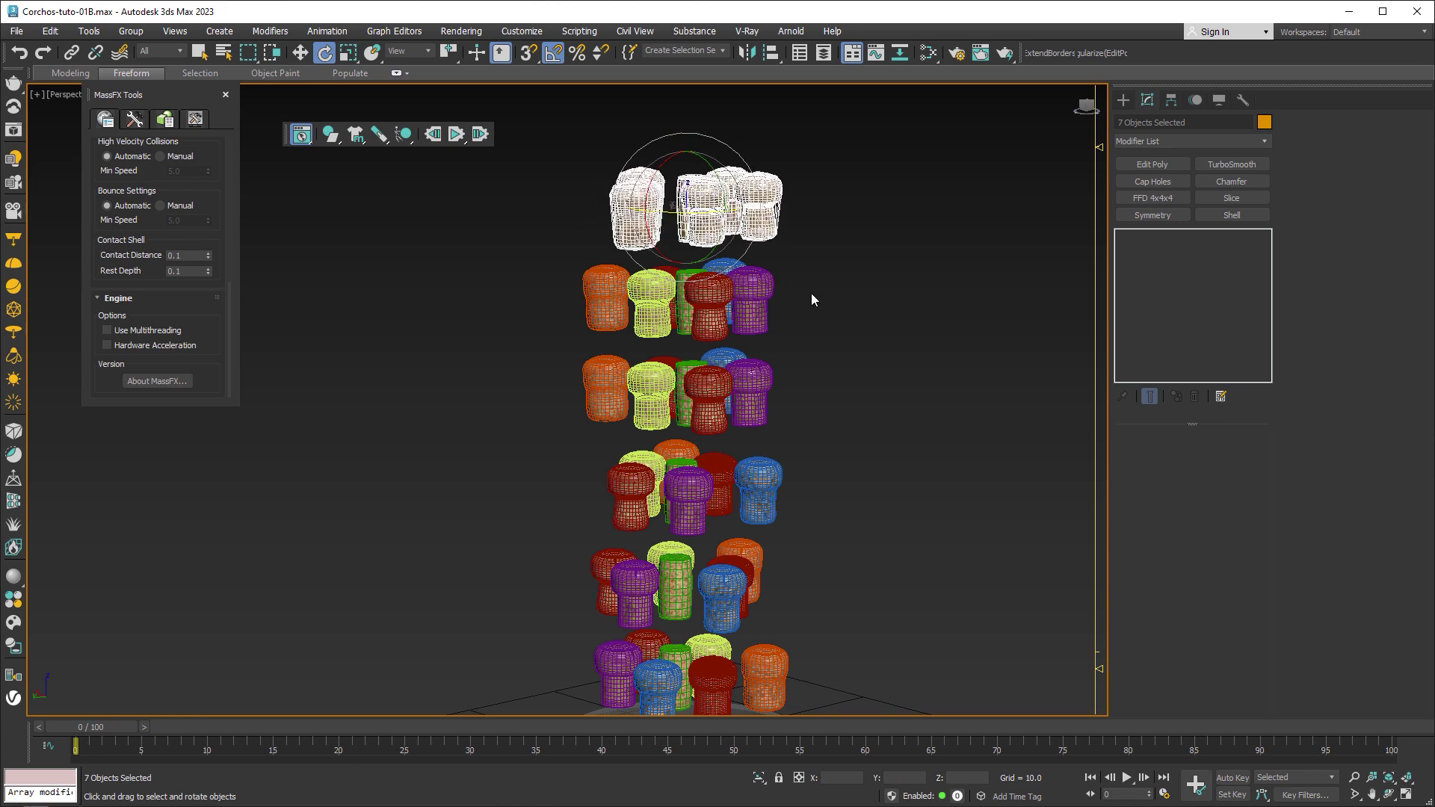
drag(567, 324, 568, 324)
Rotate the second new cork row and clear the selection
drag(688, 306, 701, 311)
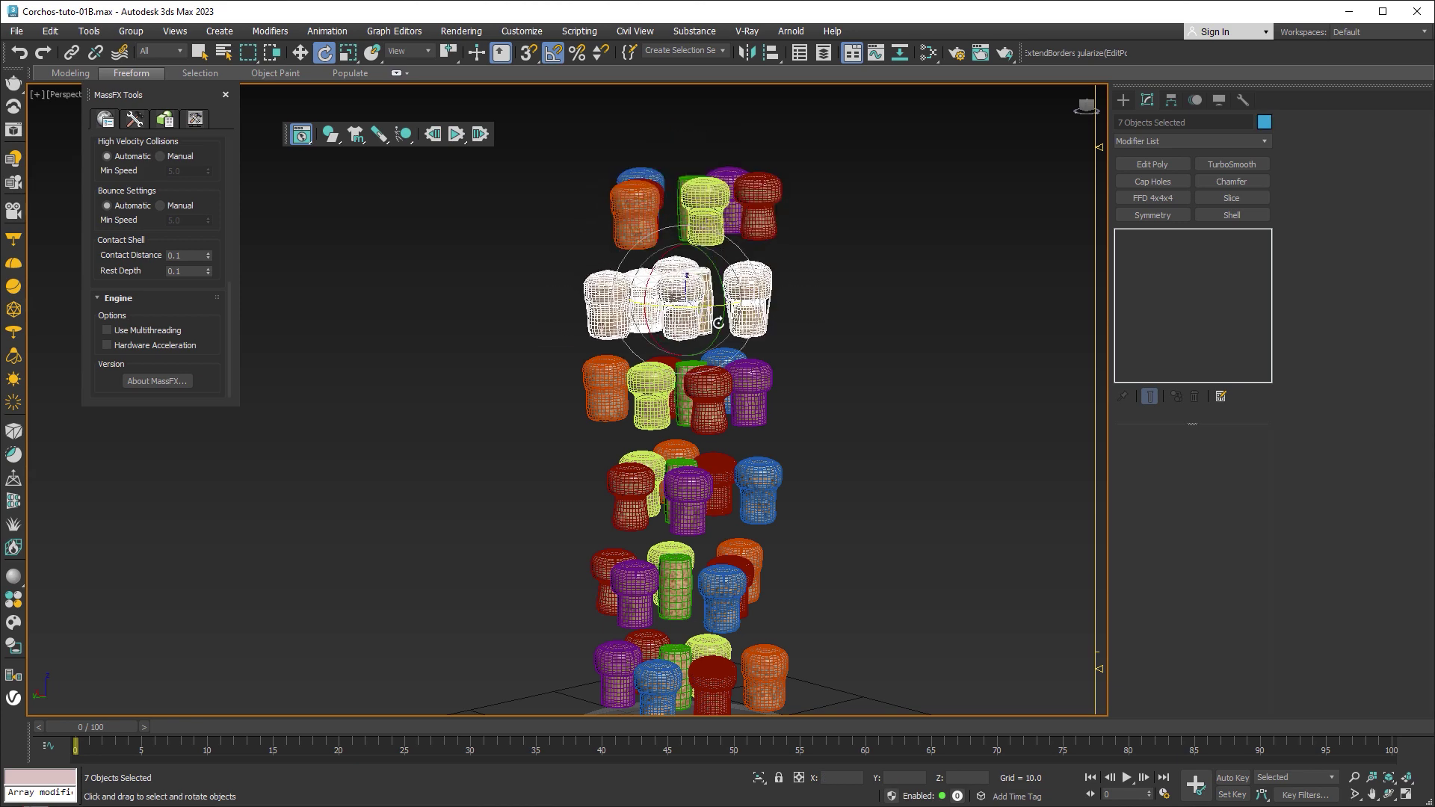
key(w)
click(386, 214)
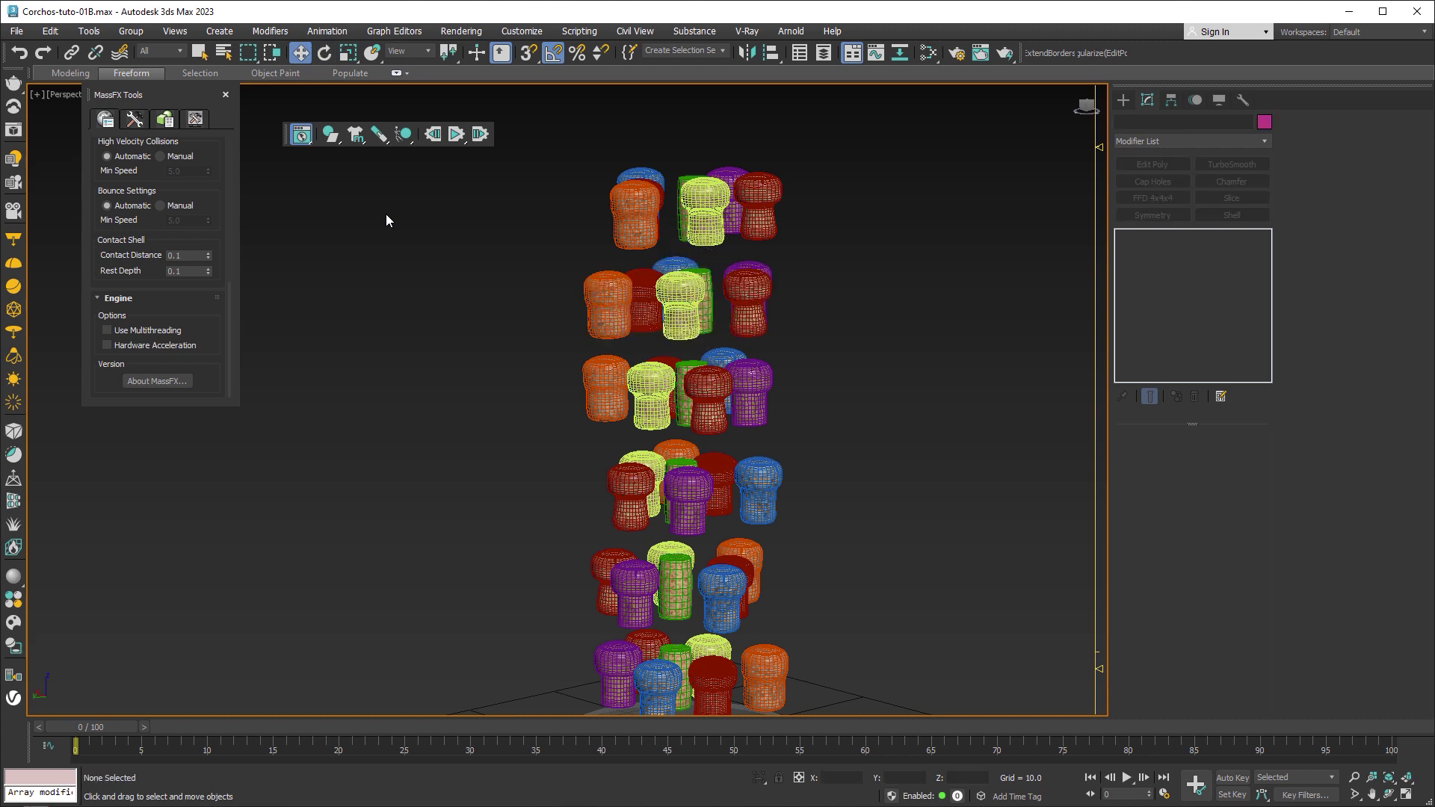
Run the MassFX simulation and zoom in on the half-filled jar
click(454, 137)
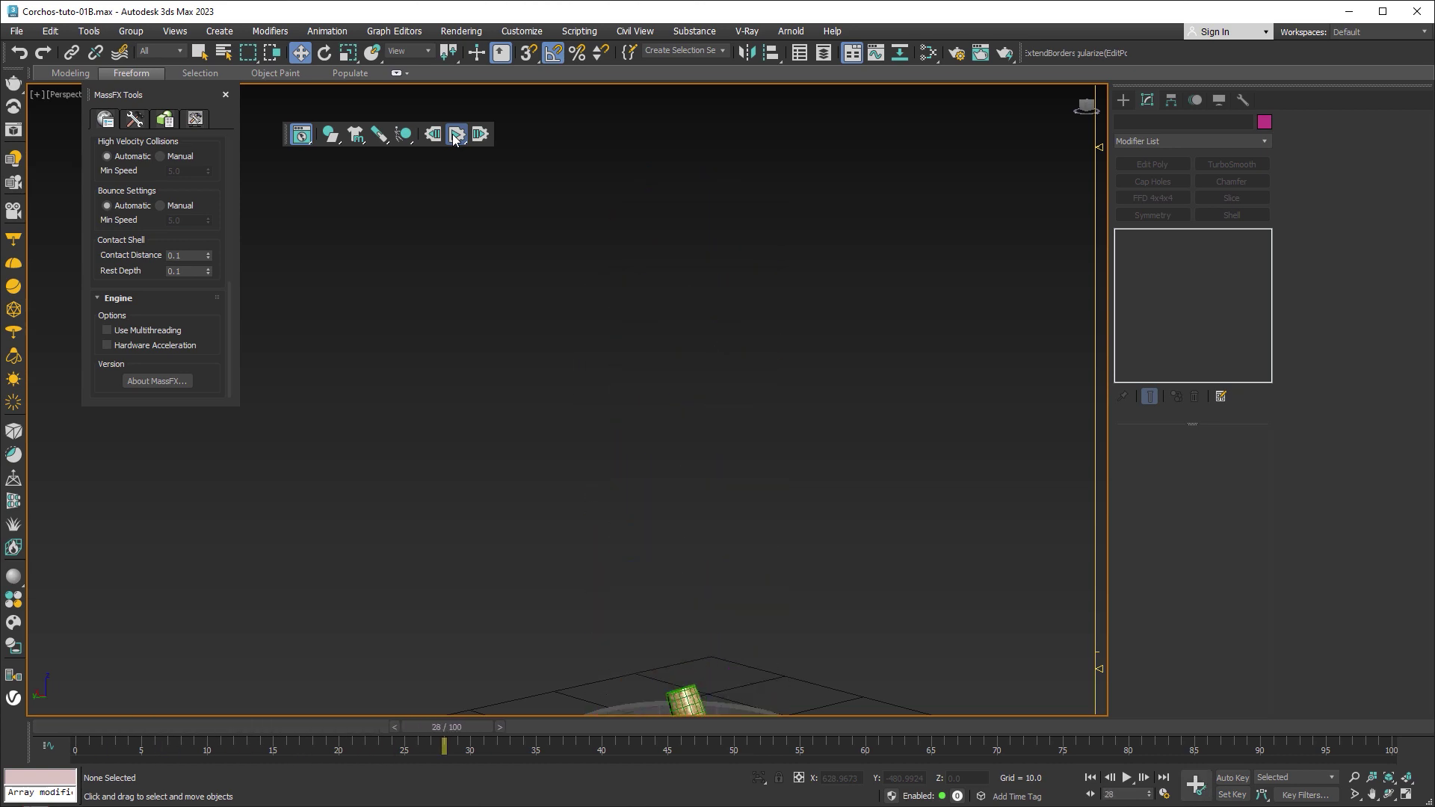
middle_drag(795, 611, 773, 228)
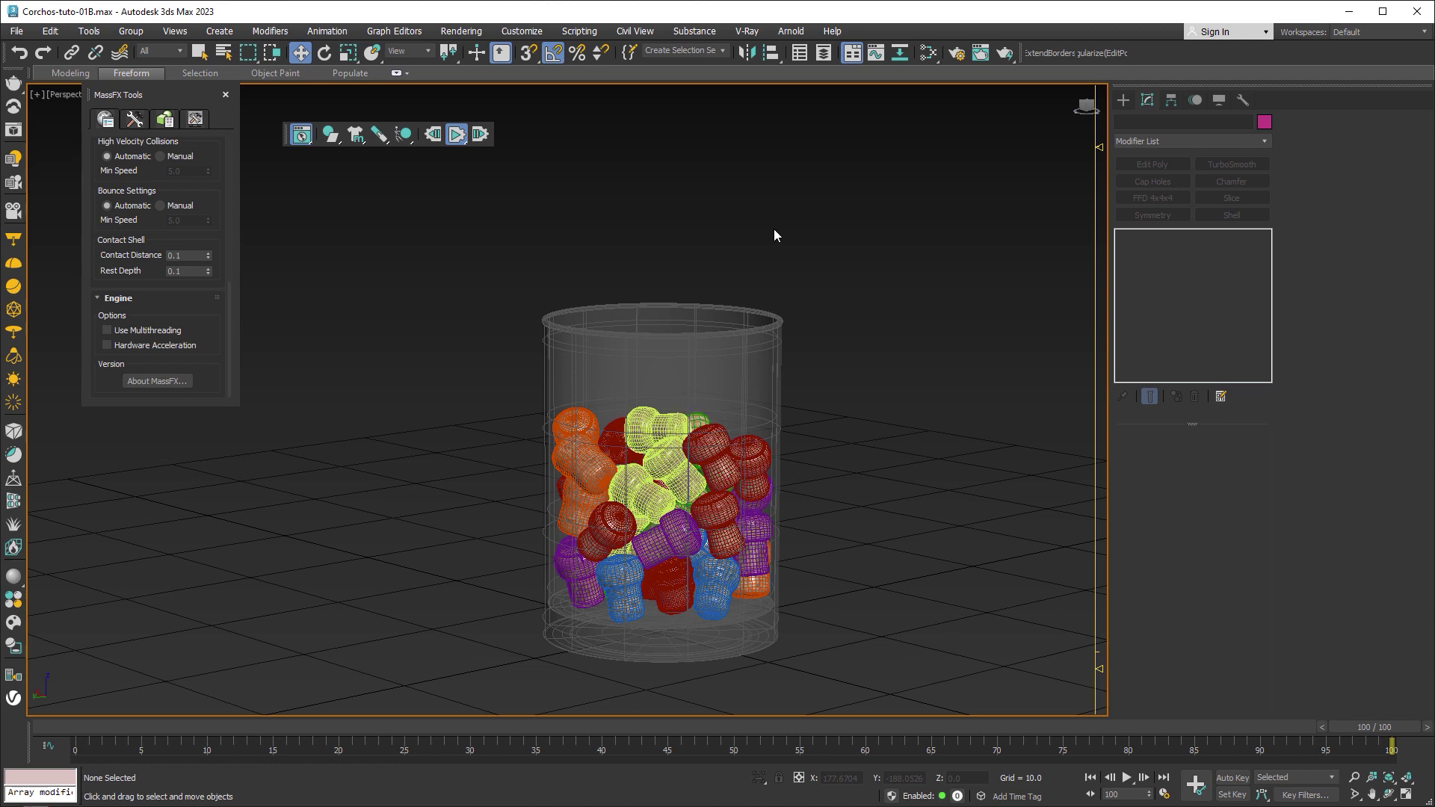
scroll(674, 519, up, 3)
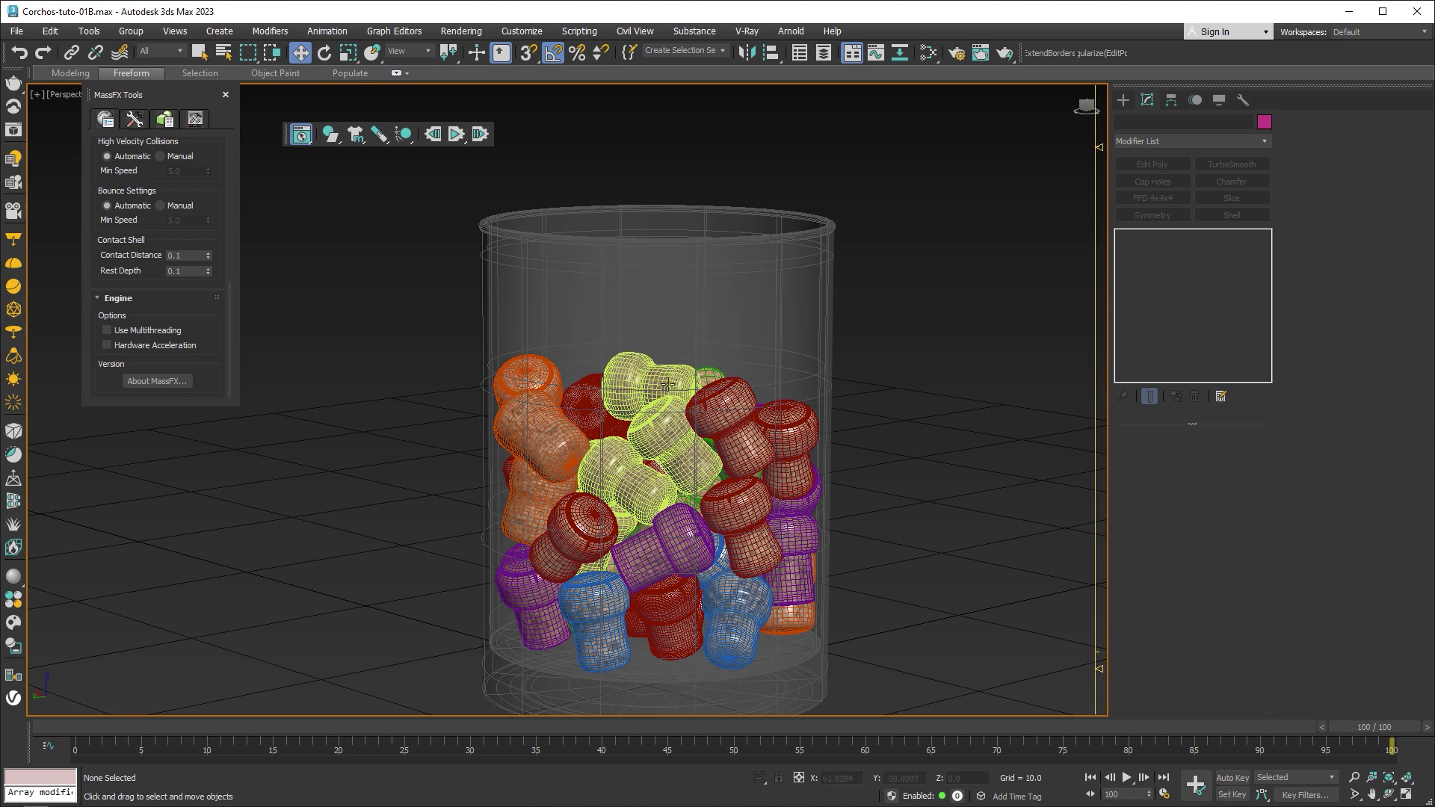
Reset the simulation and copy the top cork row upward as two instances
click(434, 135)
scroll(860, 389, down, 4)
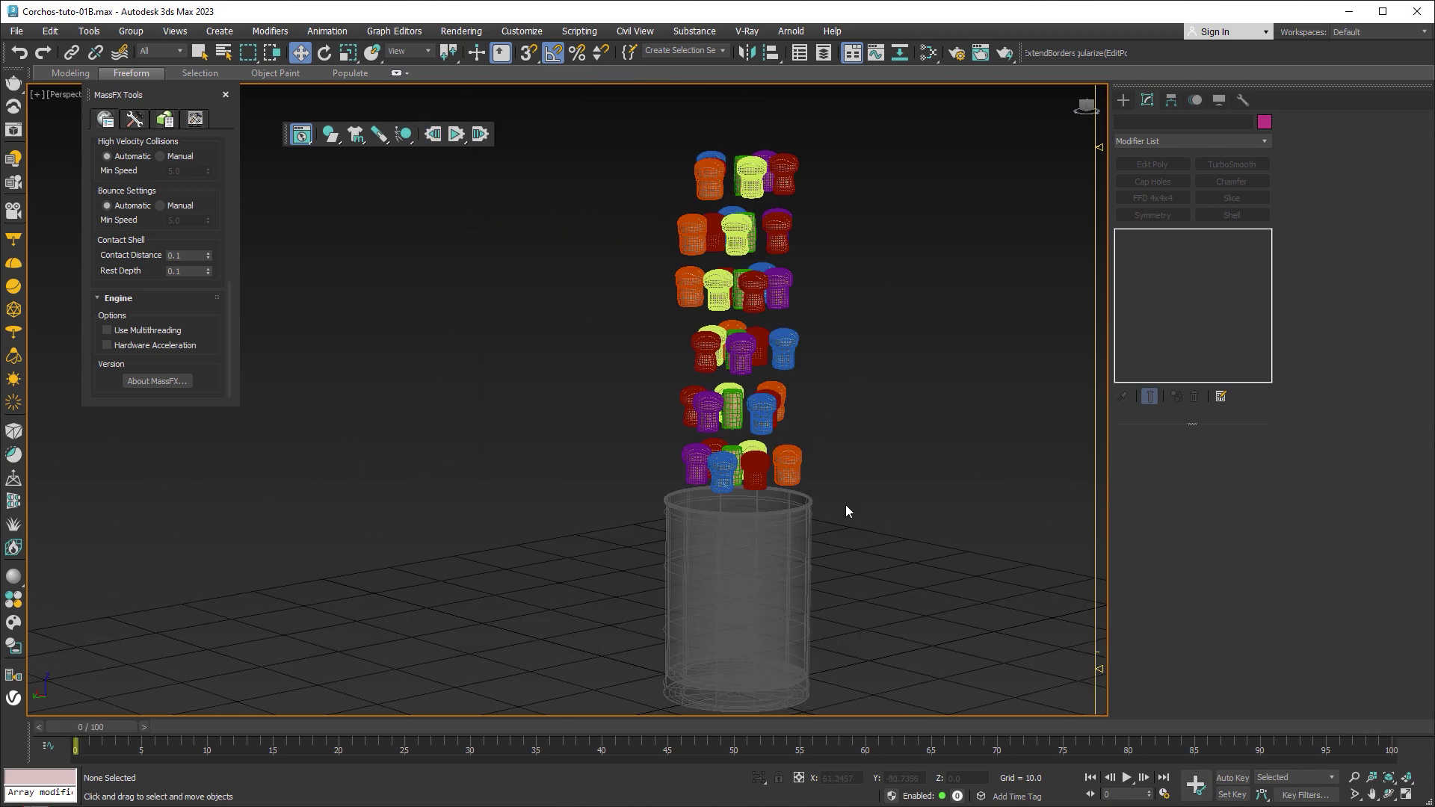
scroll(845, 504, down, 2)
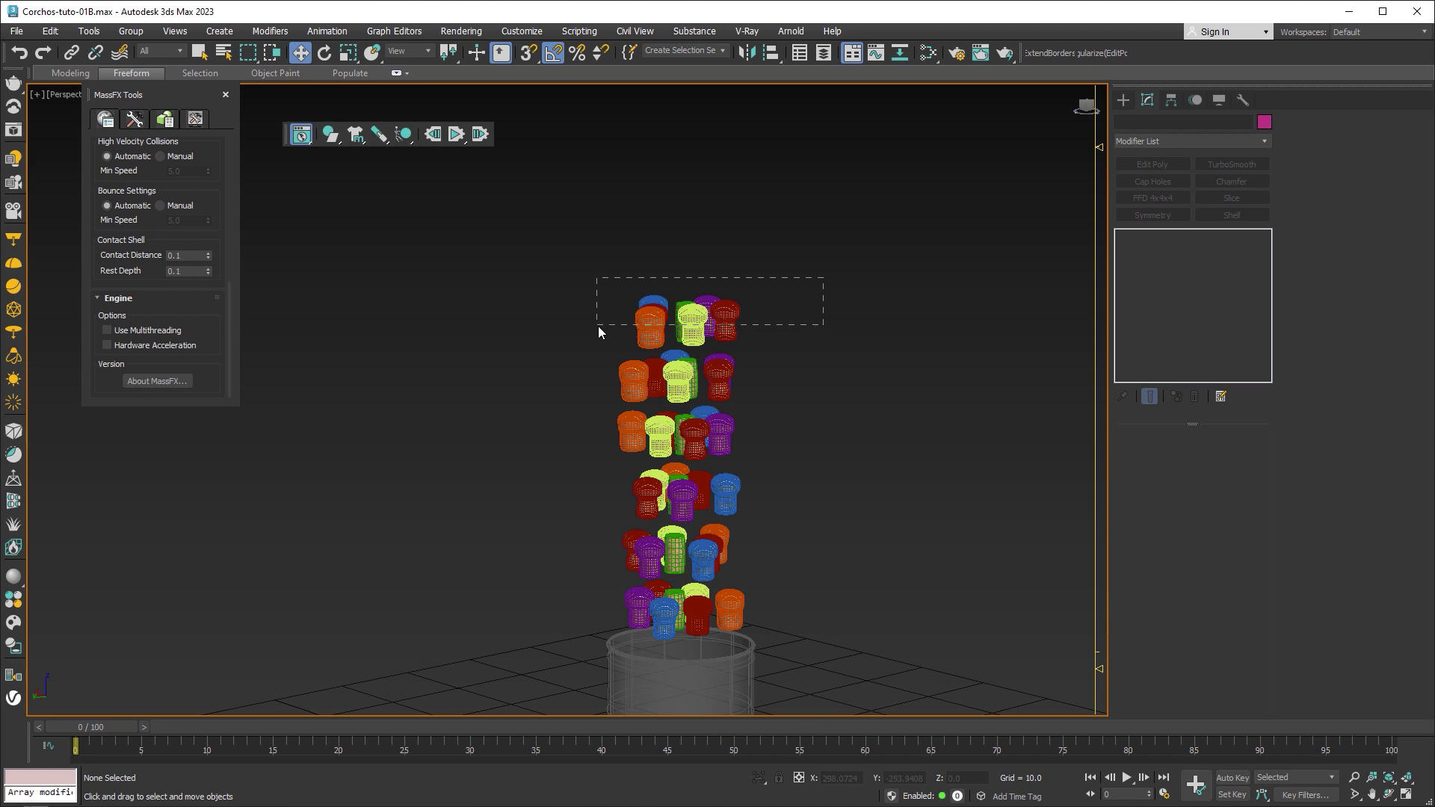
drag(600, 330, 599, 329)
shift+drag(682, 236, 682, 173)
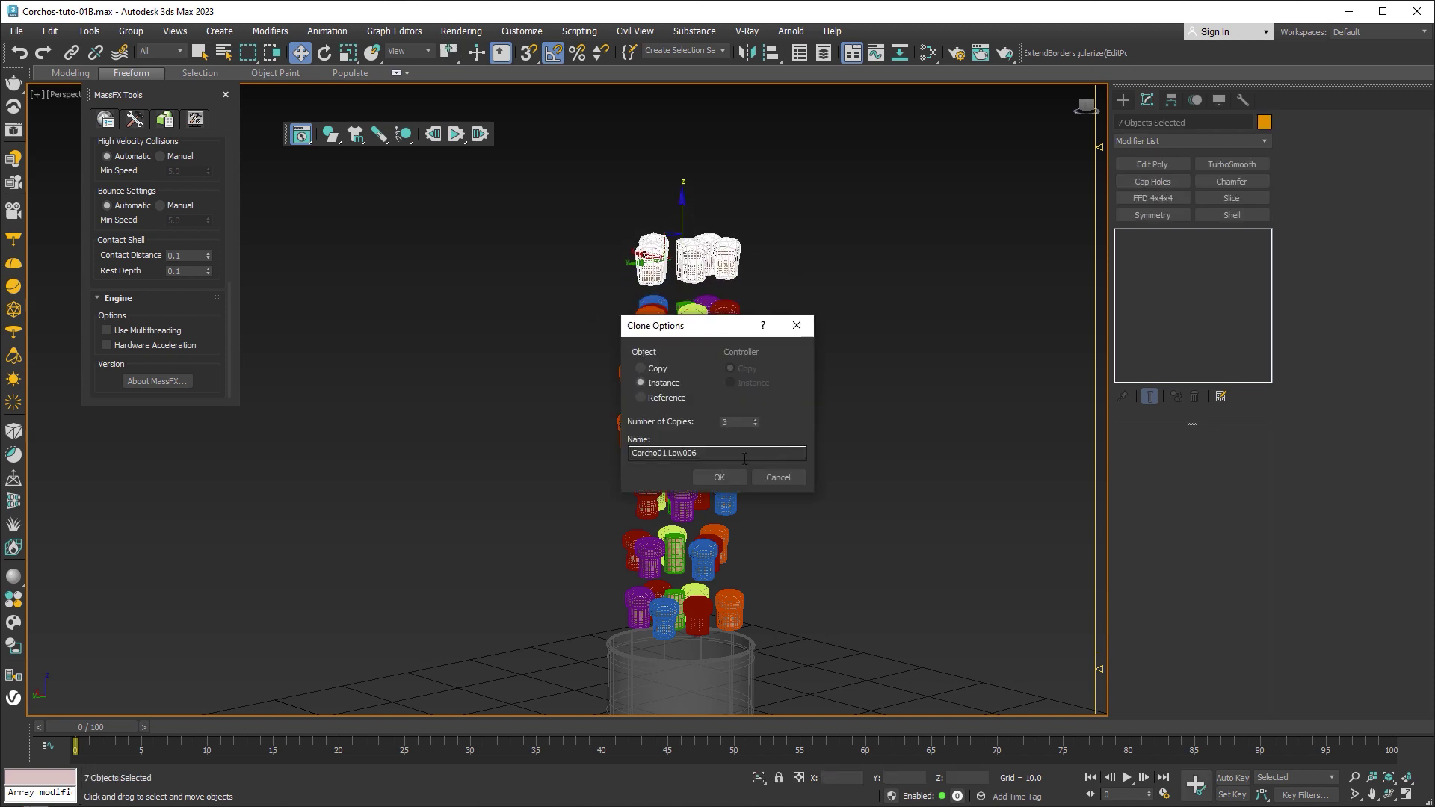
click(719, 477)
click(839, 465)
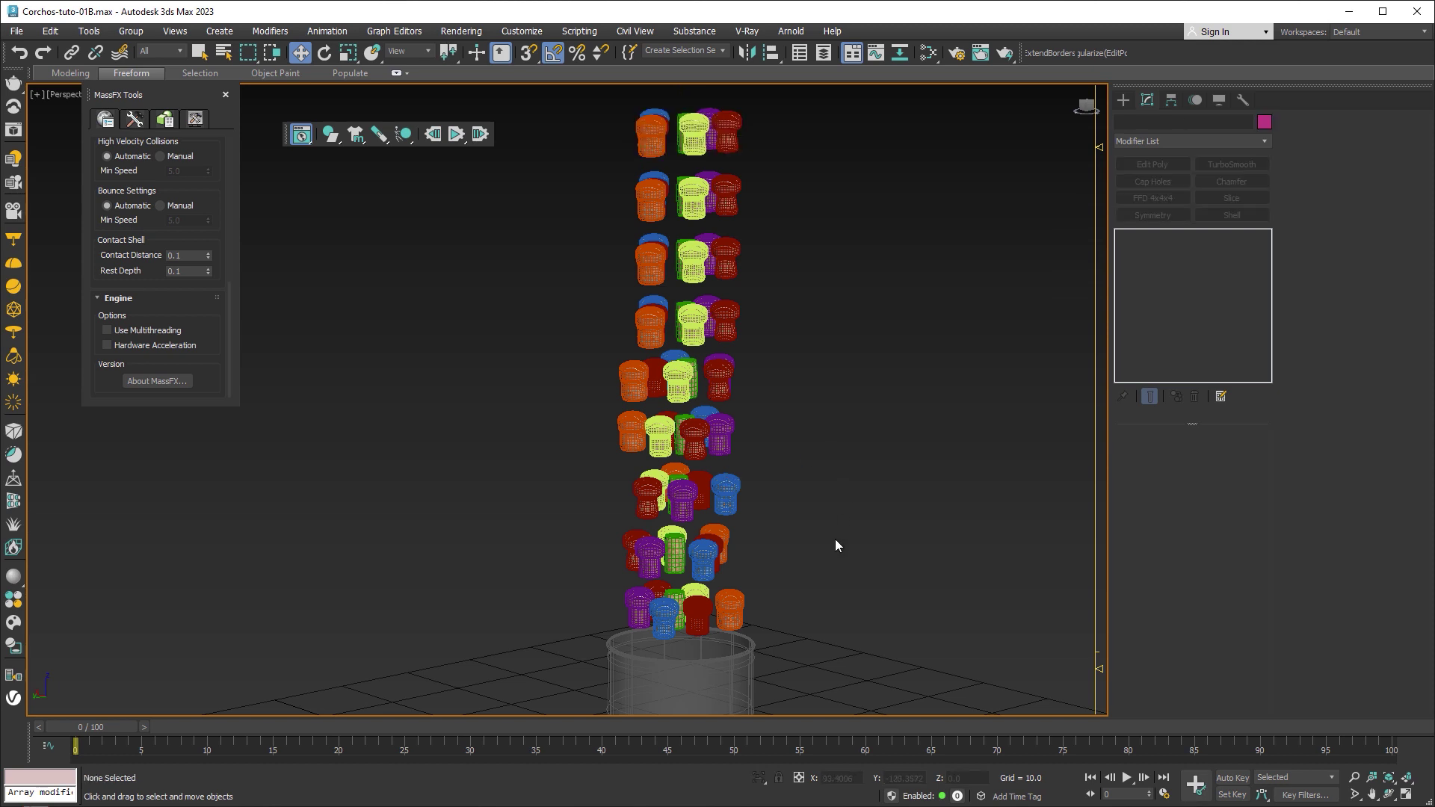
Rotate the upper three cork rows about Z into different orientations
mouse_move(668, 266)
mouse_down()
mouse_move(628, 269)
mouse_move(708, 267)
mouse_up()
key(e)
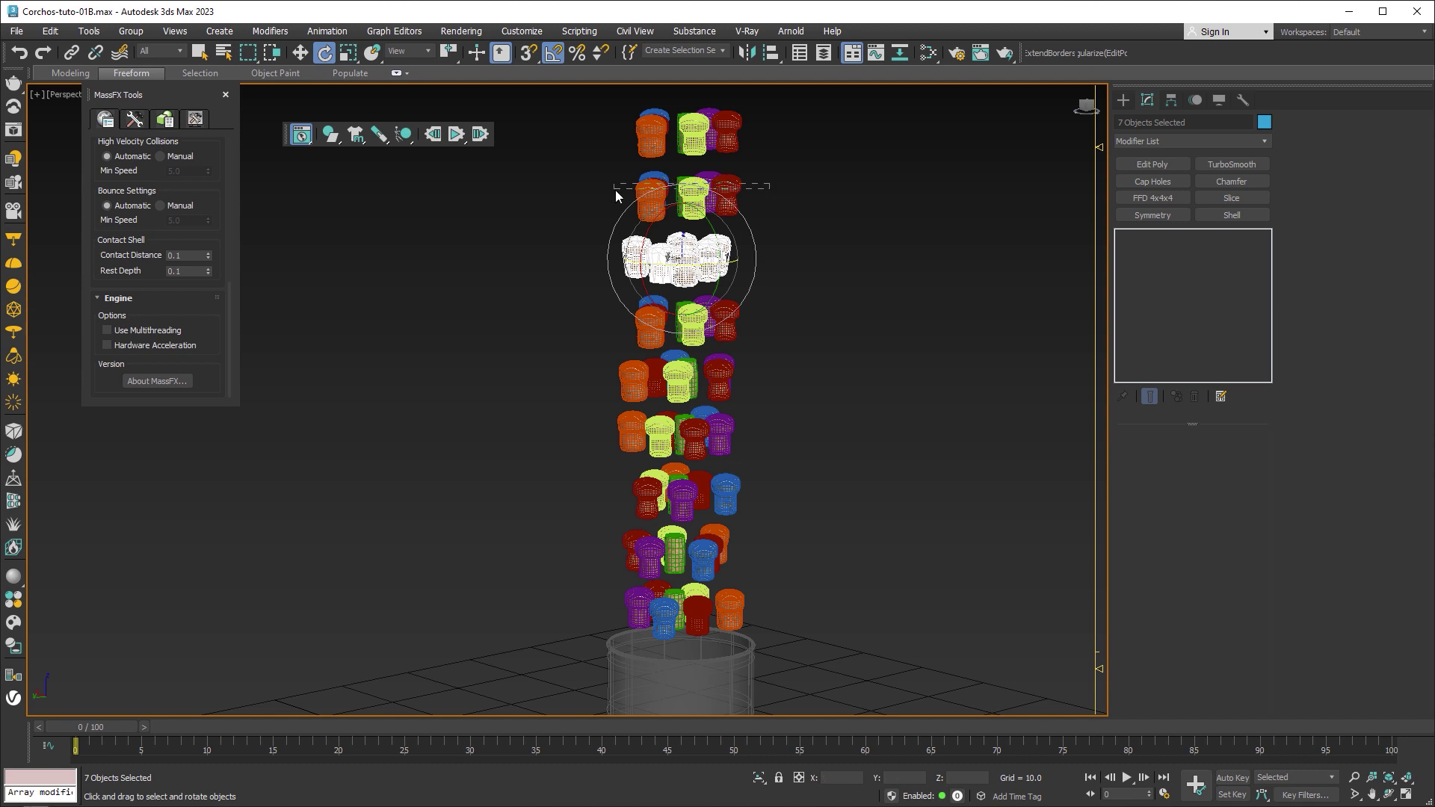
drag(769, 187, 616, 189)
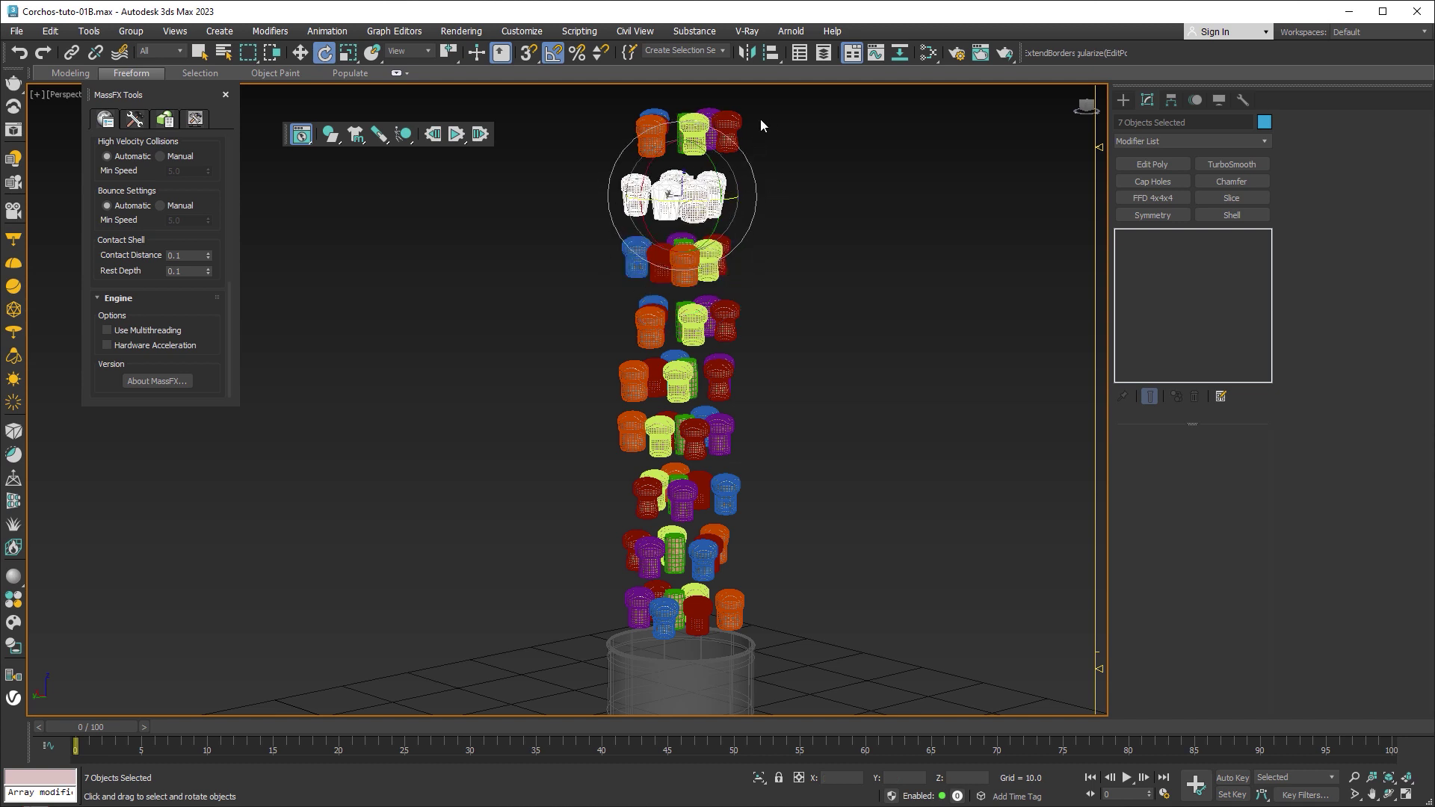
mouse_move(765, 124)
mouse_down()
mouse_move(619, 141)
mouse_move(718, 161)
mouse_up()
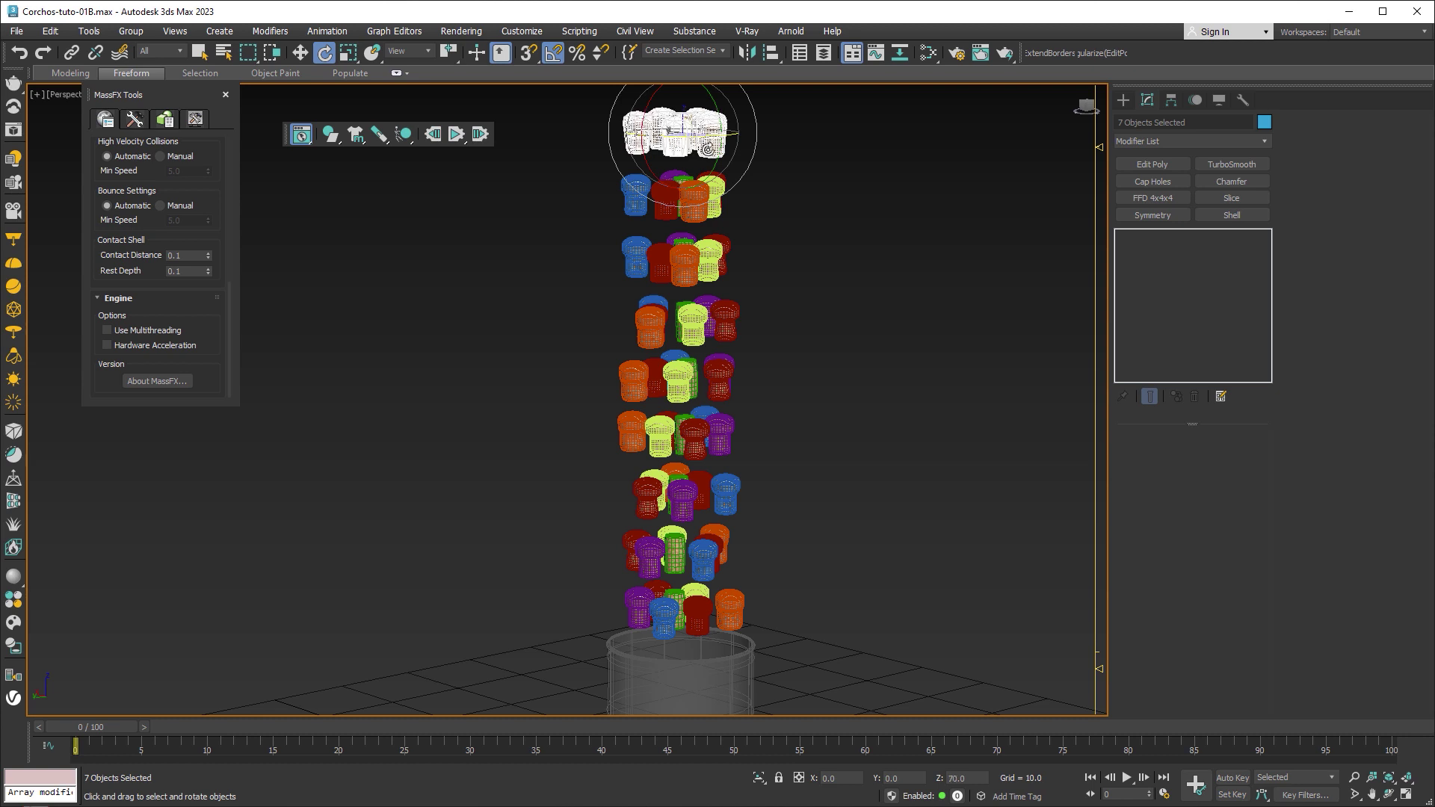
click(792, 205)
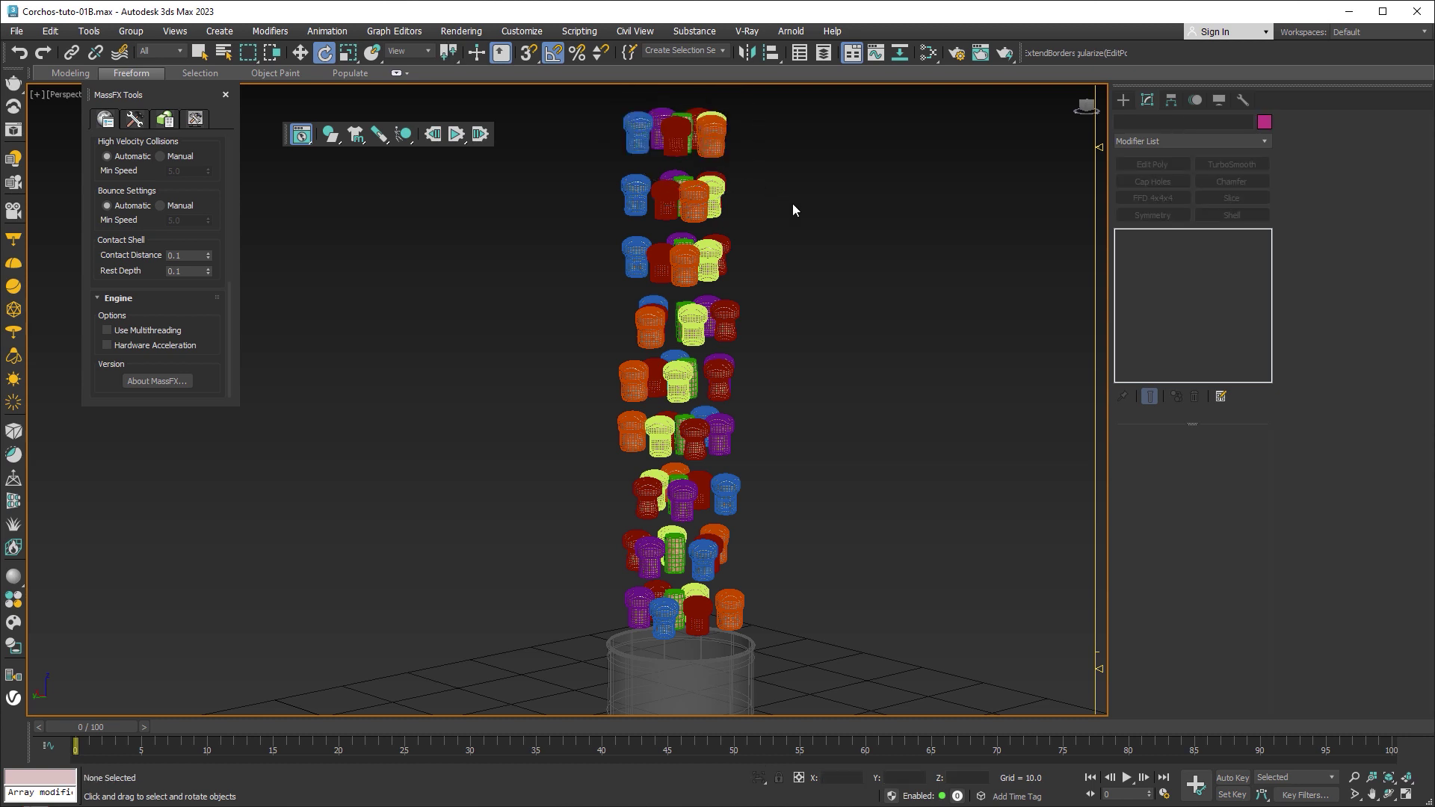
key(w)
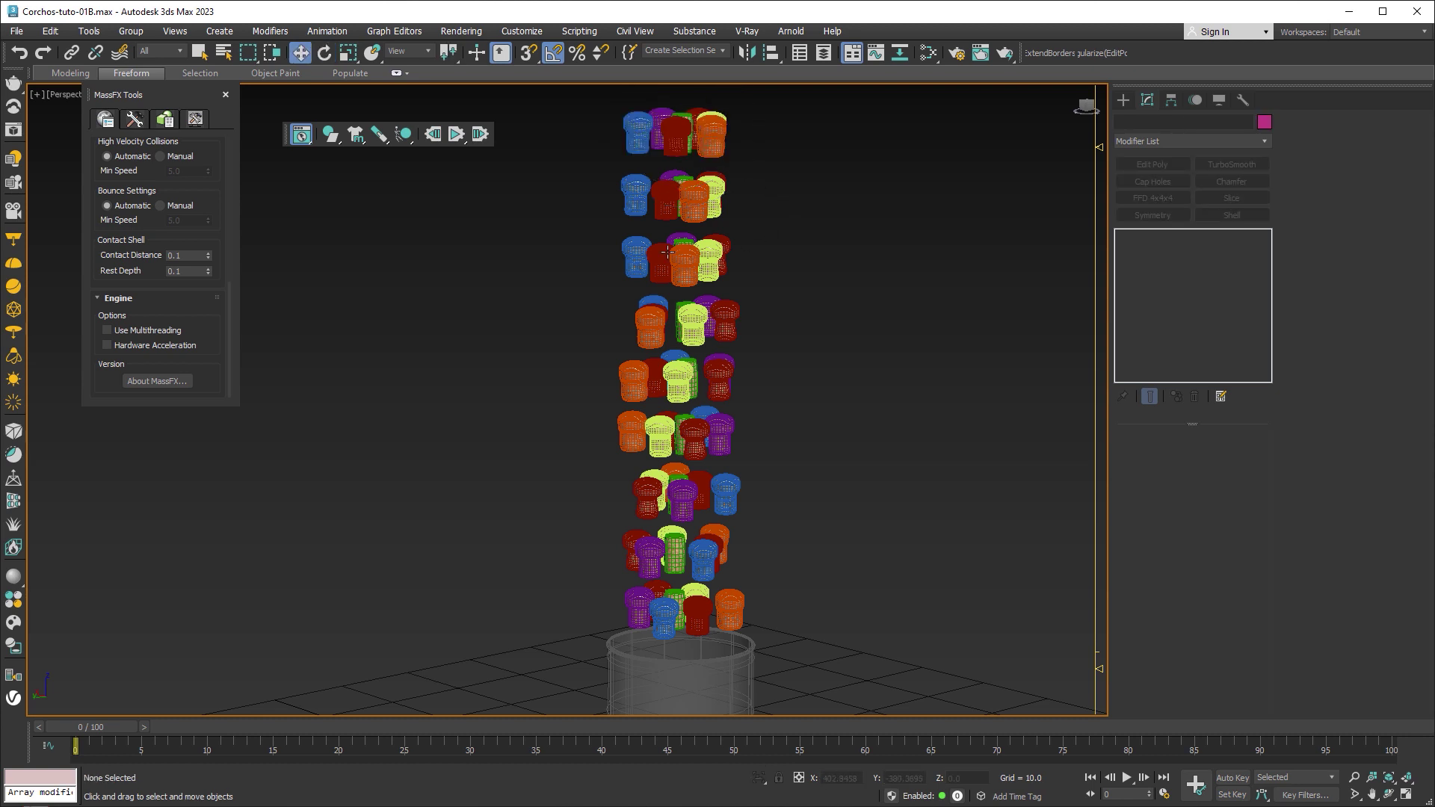
Run the MassFX drop to fill the jar to the rim, then show the Simulation Tools options
click(454, 135)
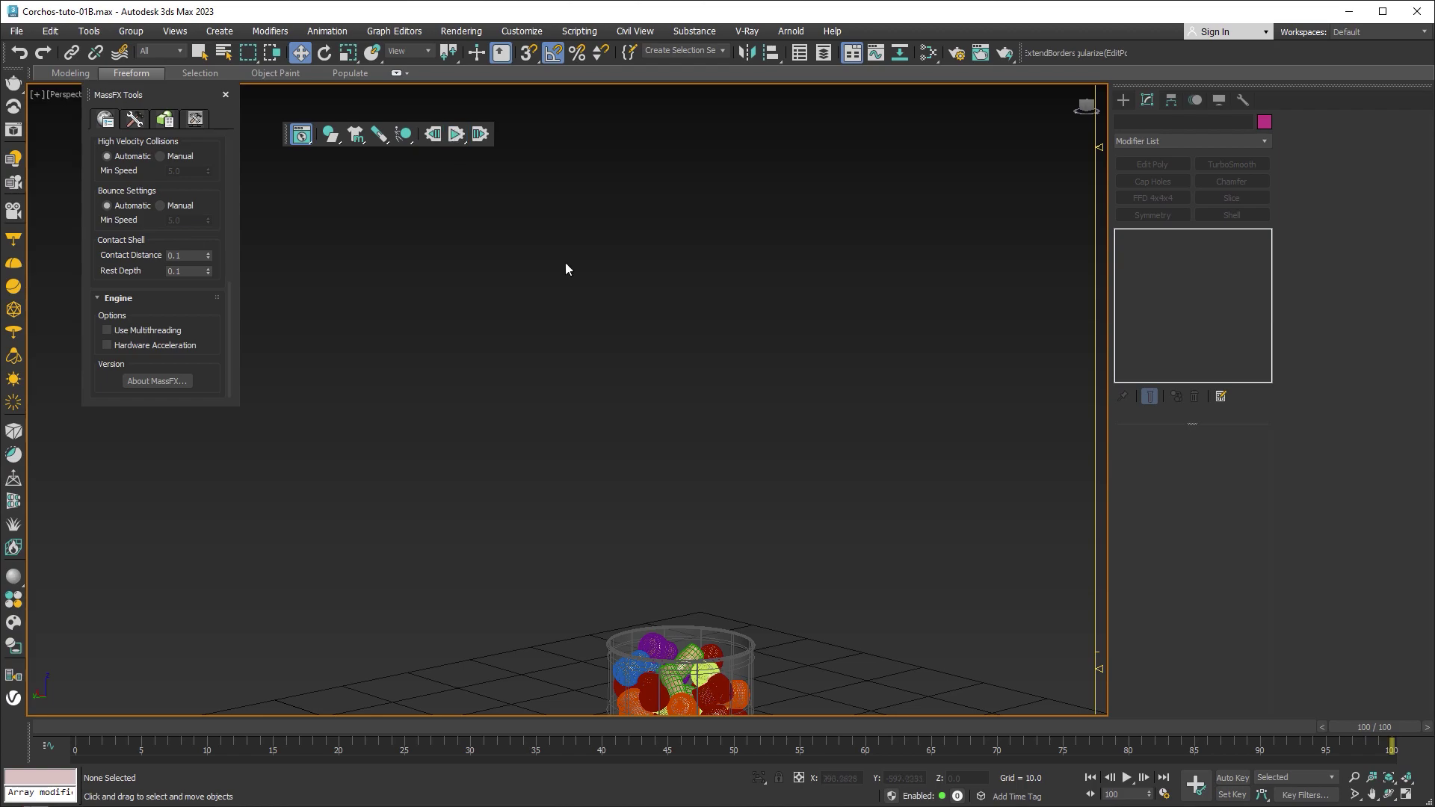
middle_drag(673, 702, 667, 442)
scroll(667, 442, up, 5)
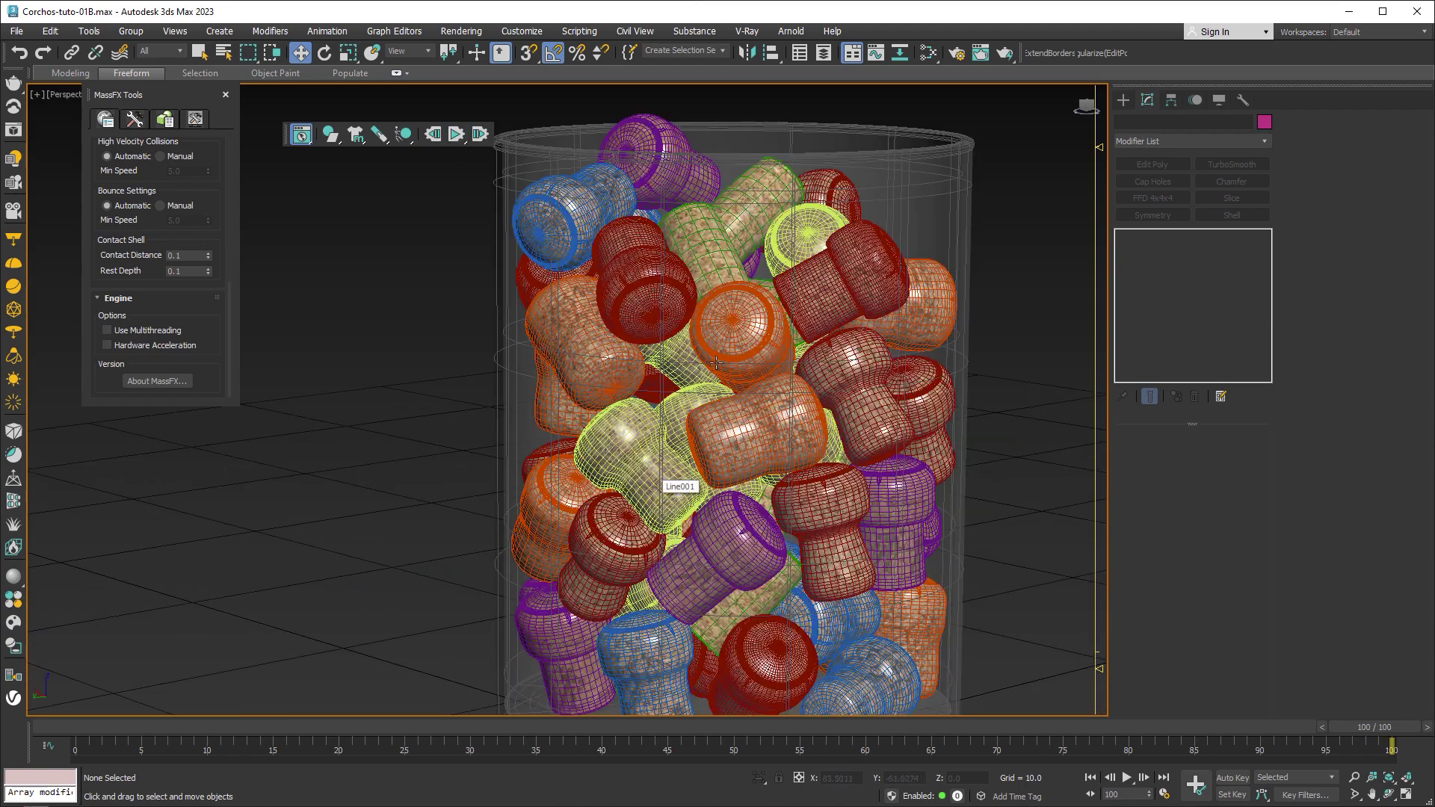
mouse_move(718, 374)
middle_down()
mouse_move(678, 492)
mouse_move(771, 502)
mouse_move(589, 574)
mouse_move(685, 513)
middle_up()
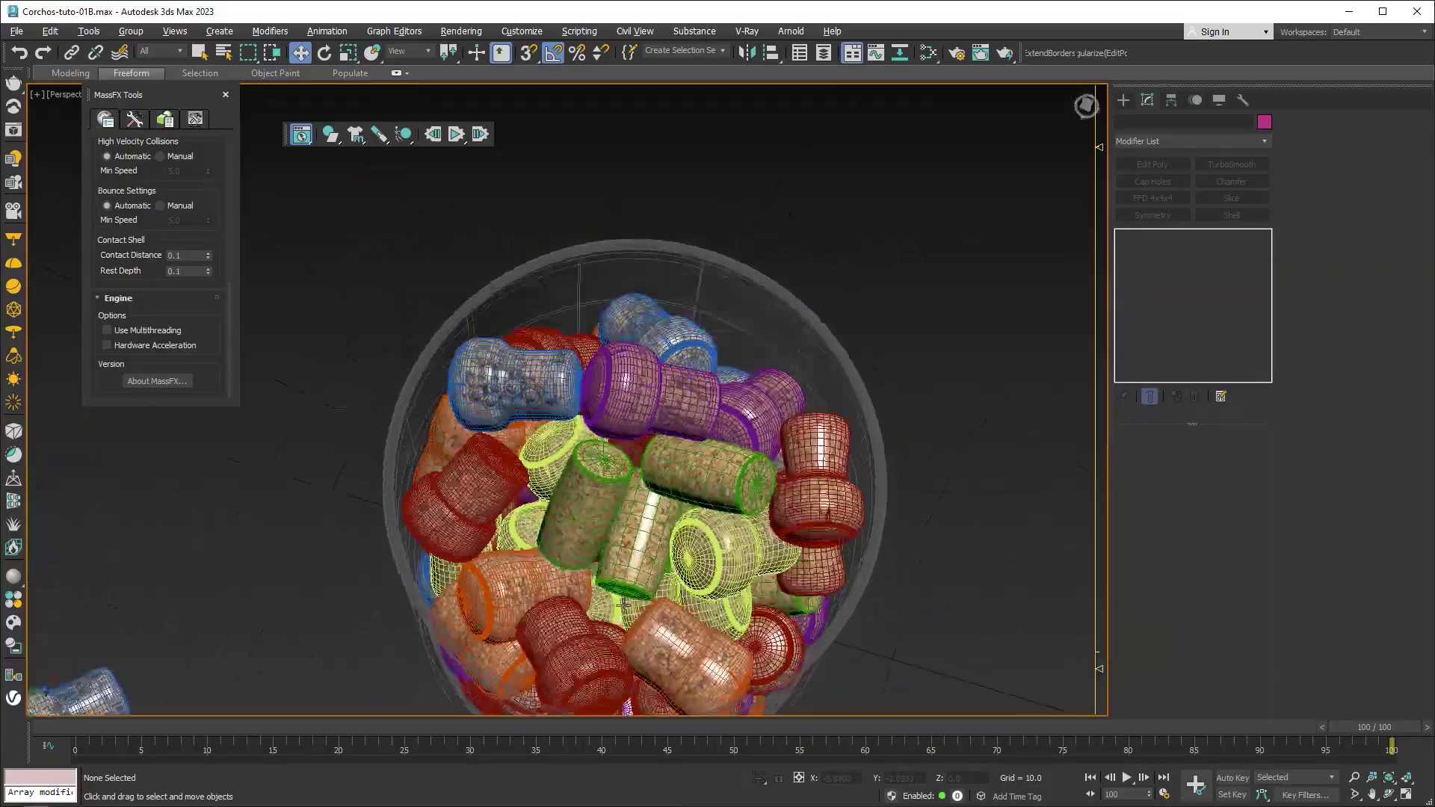
scroll(684, 512, down, 3)
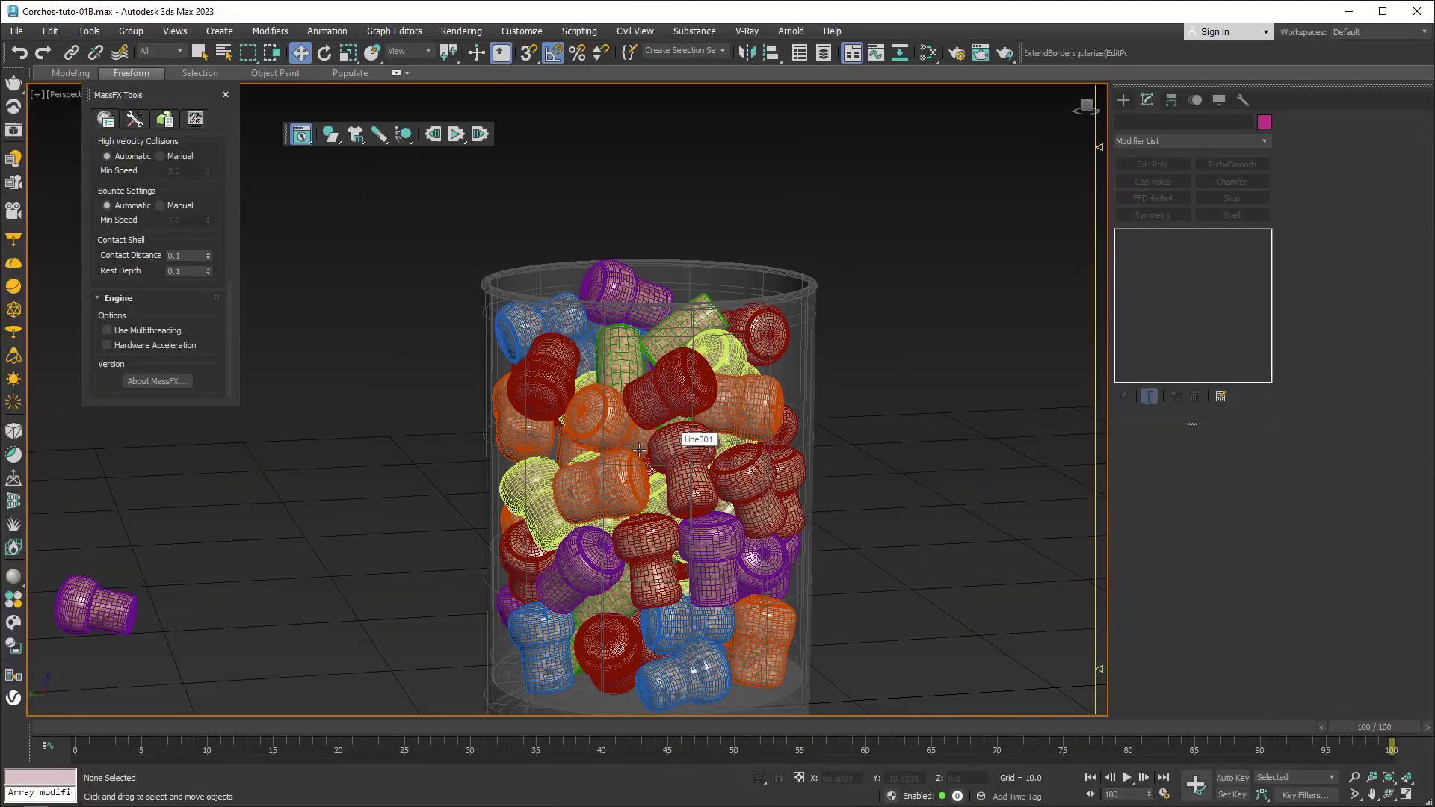
middle_drag(680, 439, 685, 370)
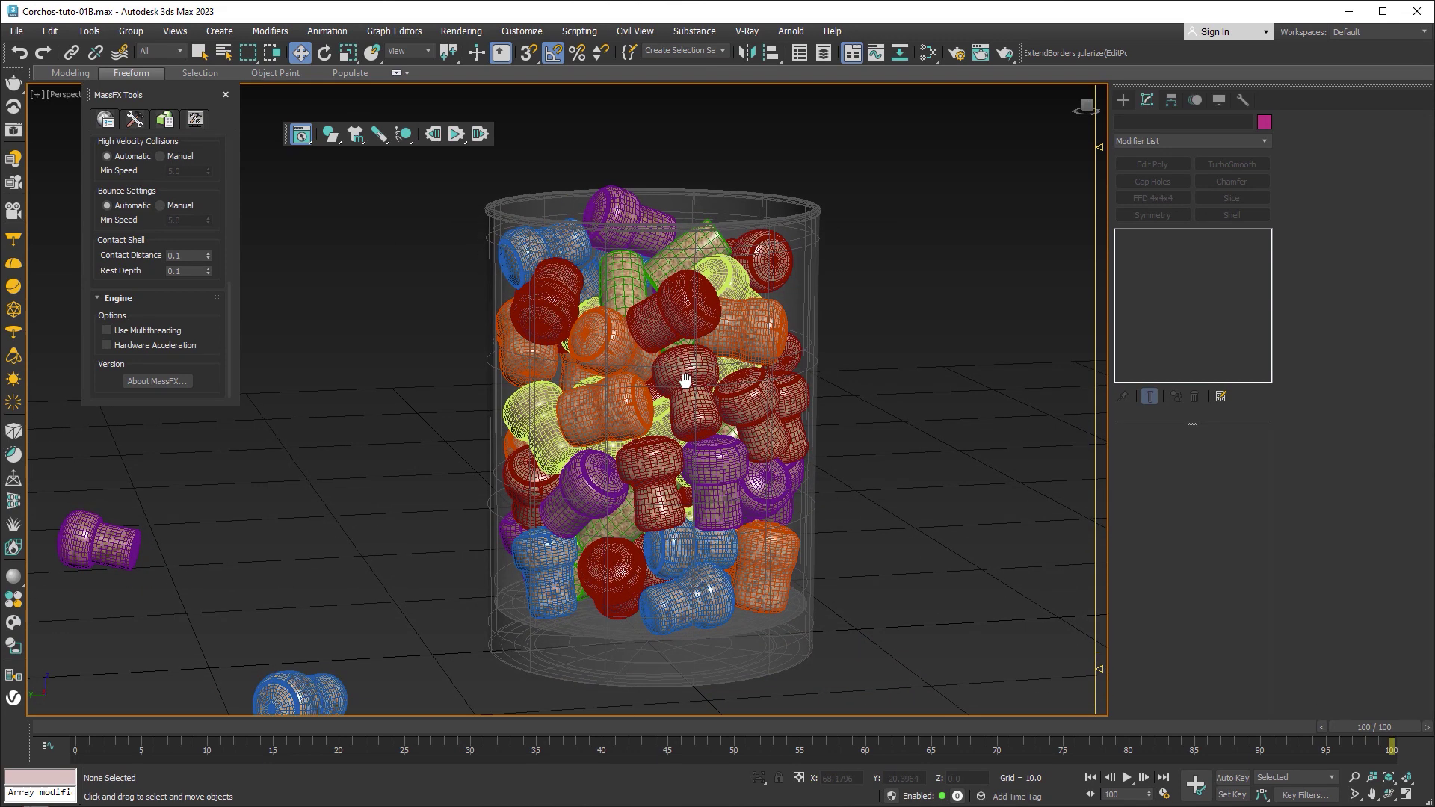
click(134, 121)
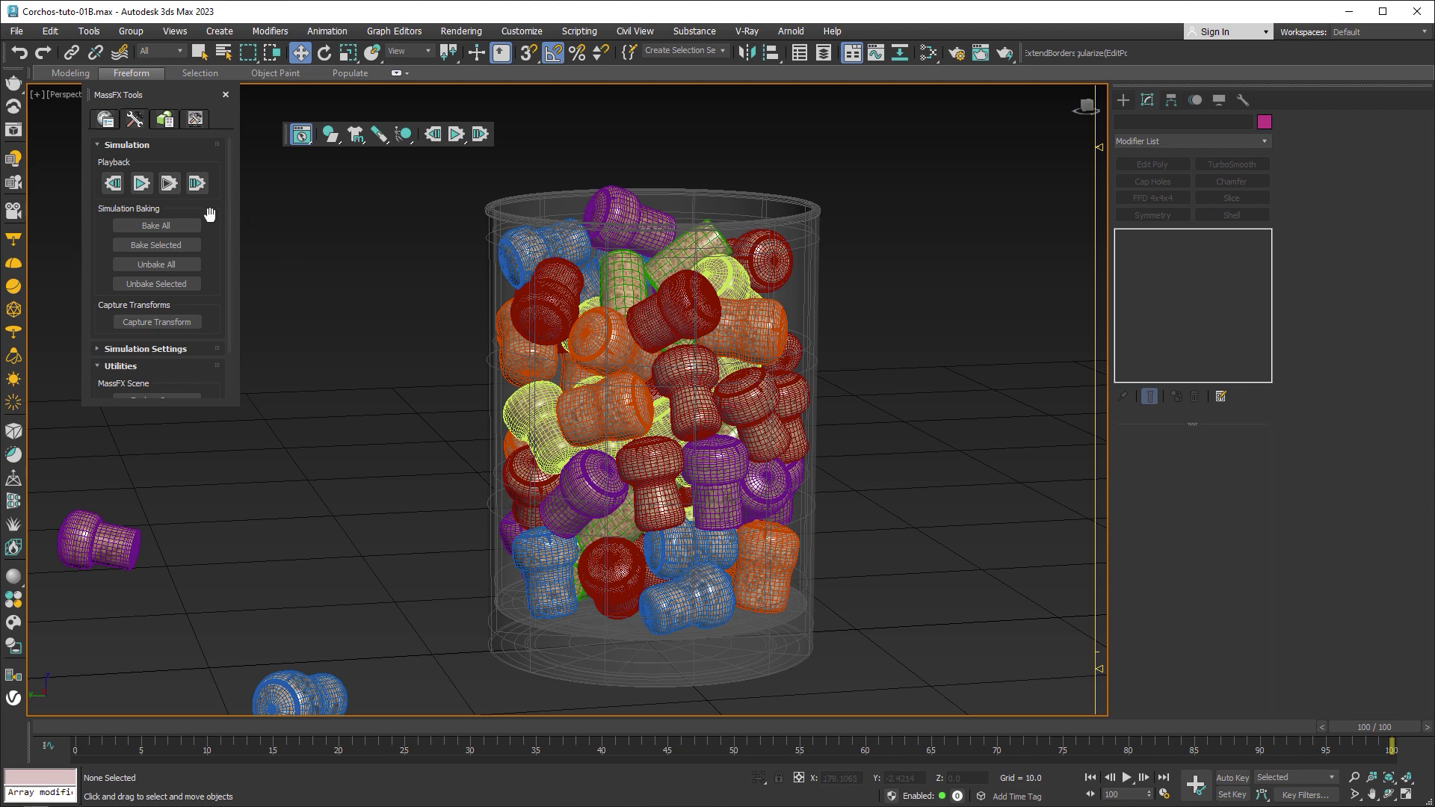
Bake the simulation for all corks and delete the stray purple cork outside the jar
click(175, 225)
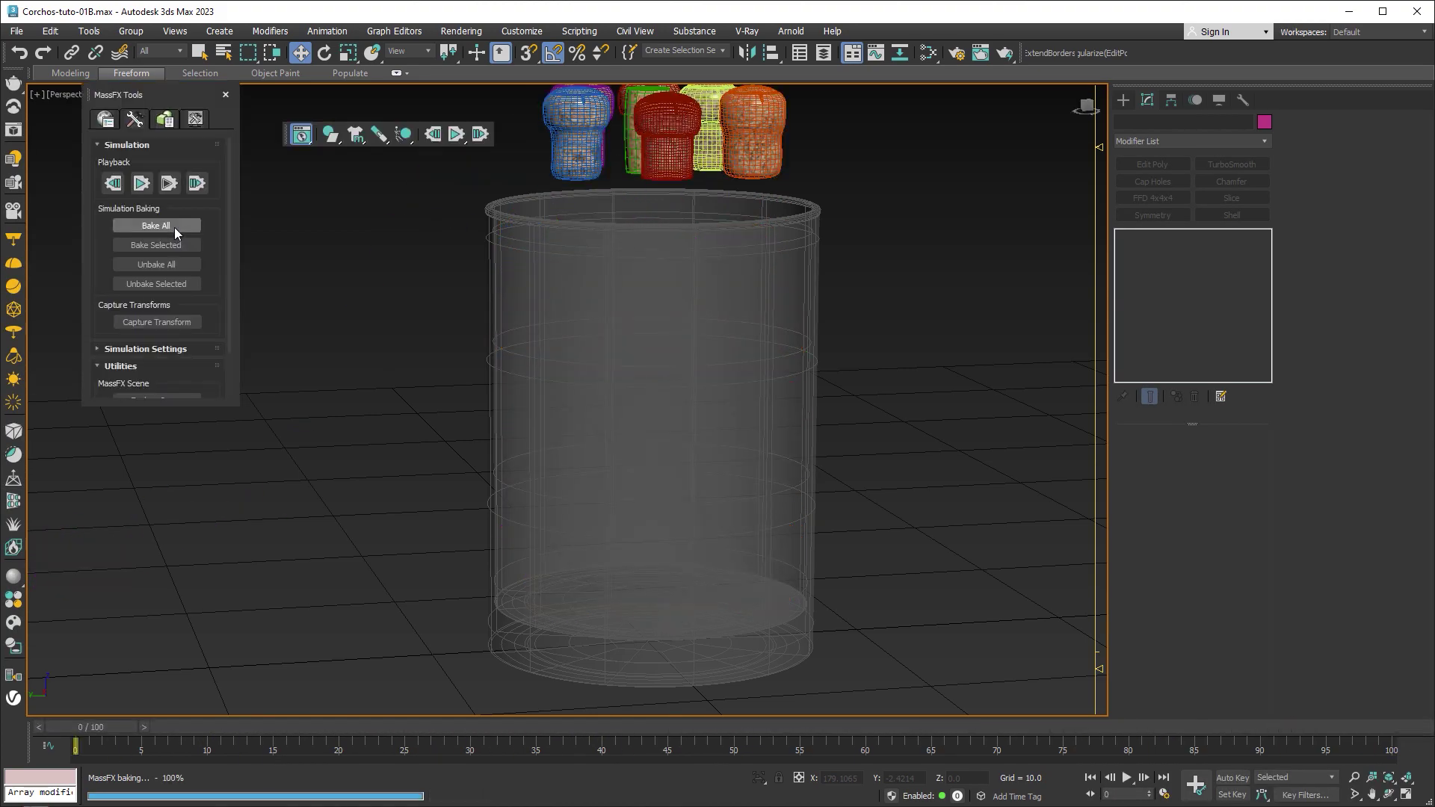
click(553, 161)
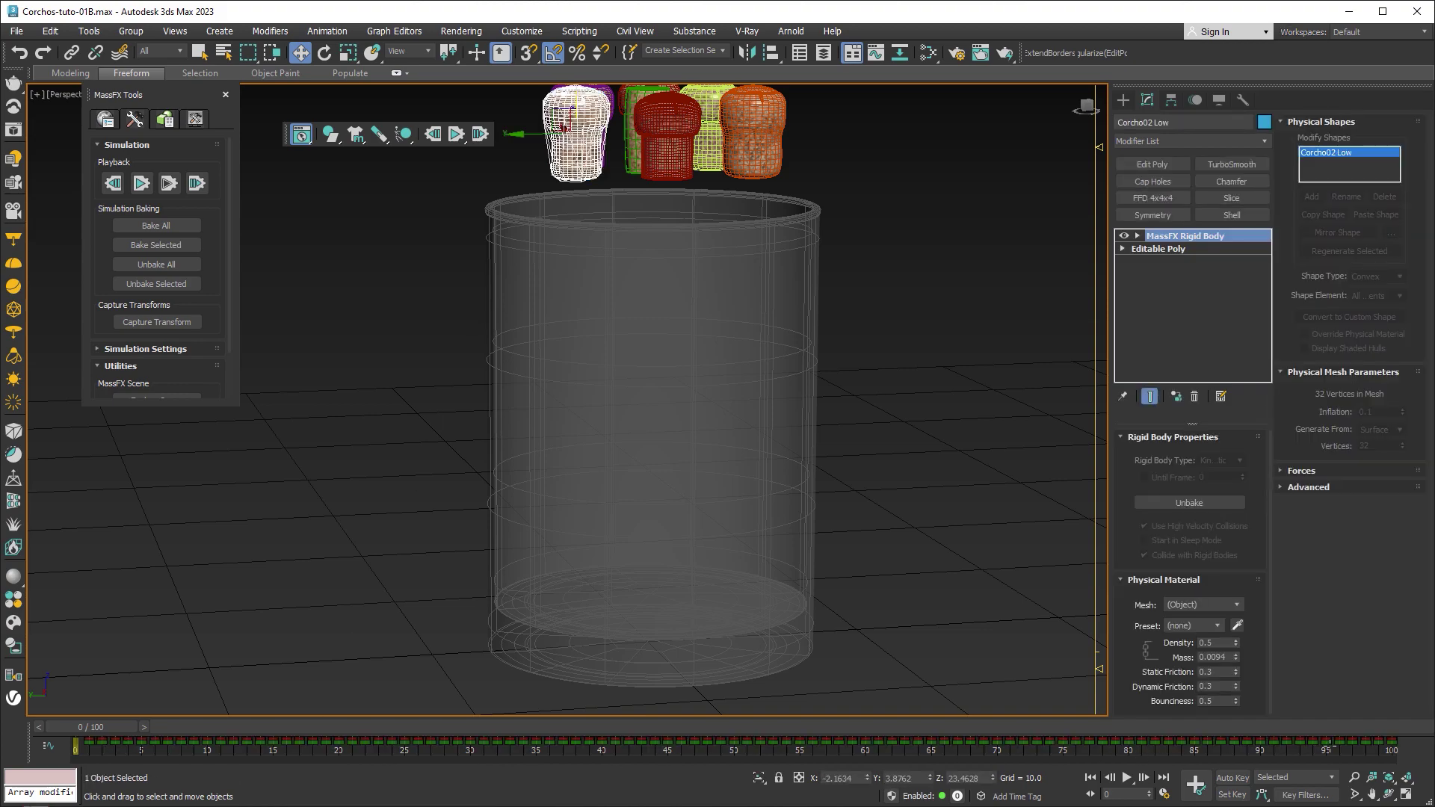
mouse_move(98, 723)
mouse_down()
mouse_move(533, 764)
mouse_move(978, 778)
mouse_move(1130, 746)
mouse_move(687, 730)
mouse_move(1392, 740)
mouse_up()
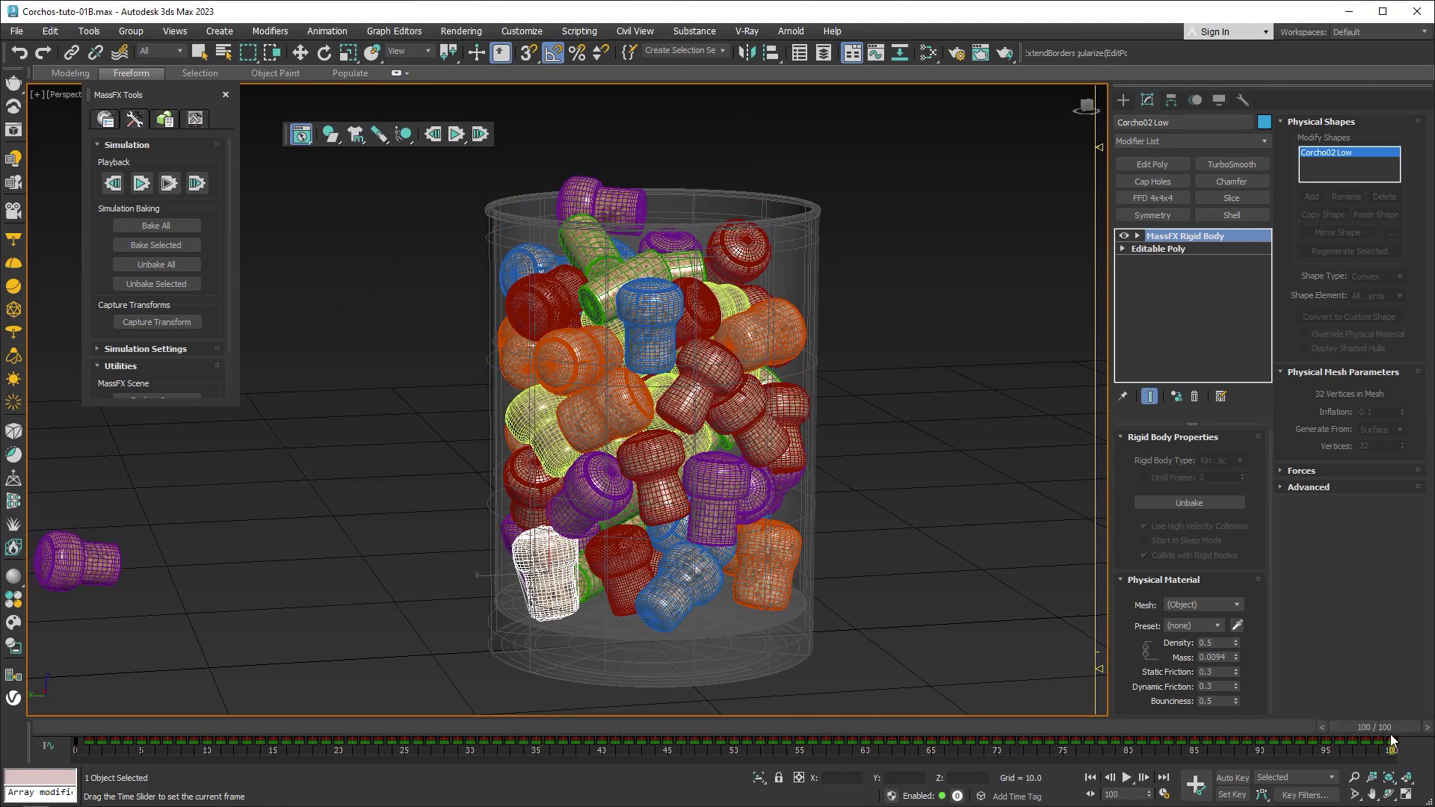
key(w)
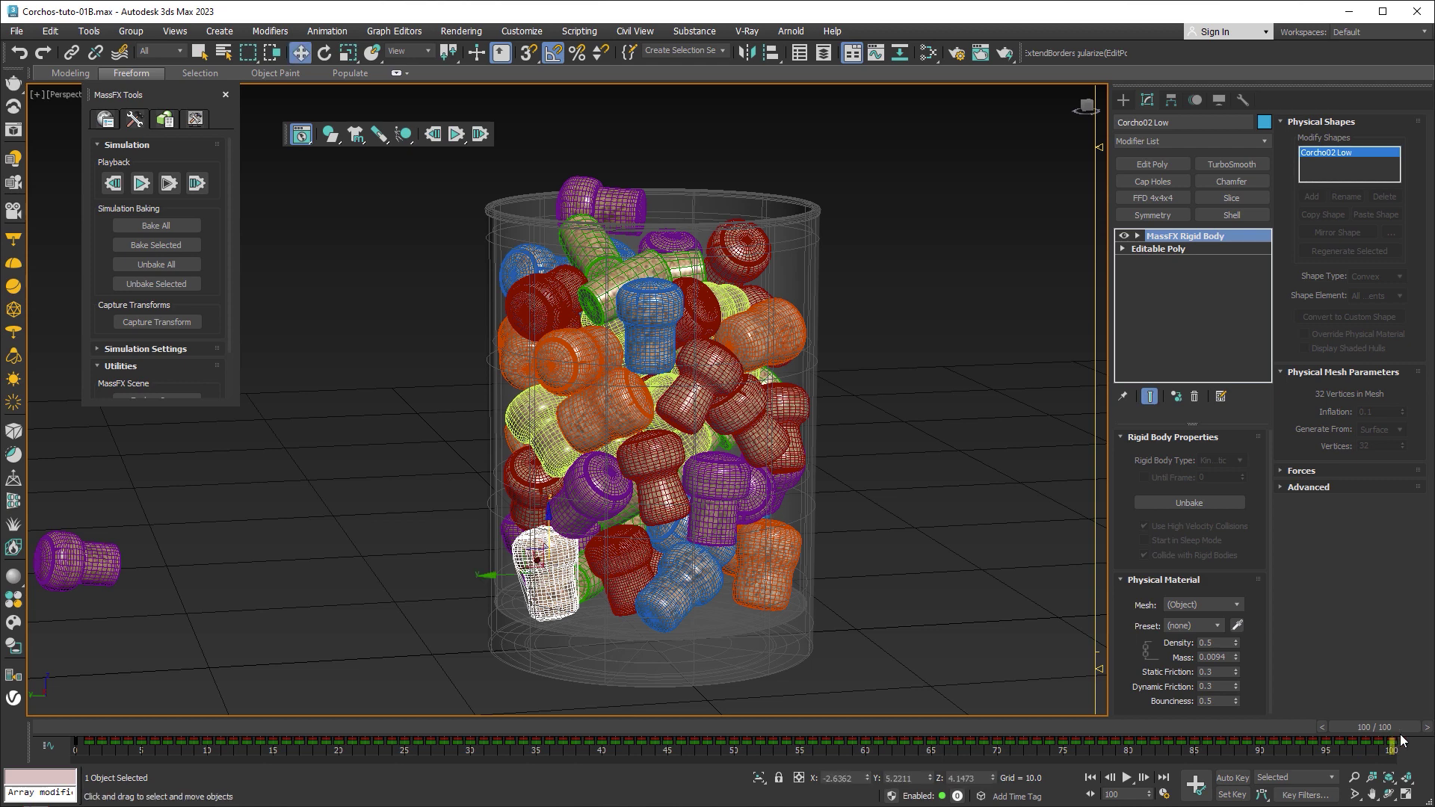
click(107, 562)
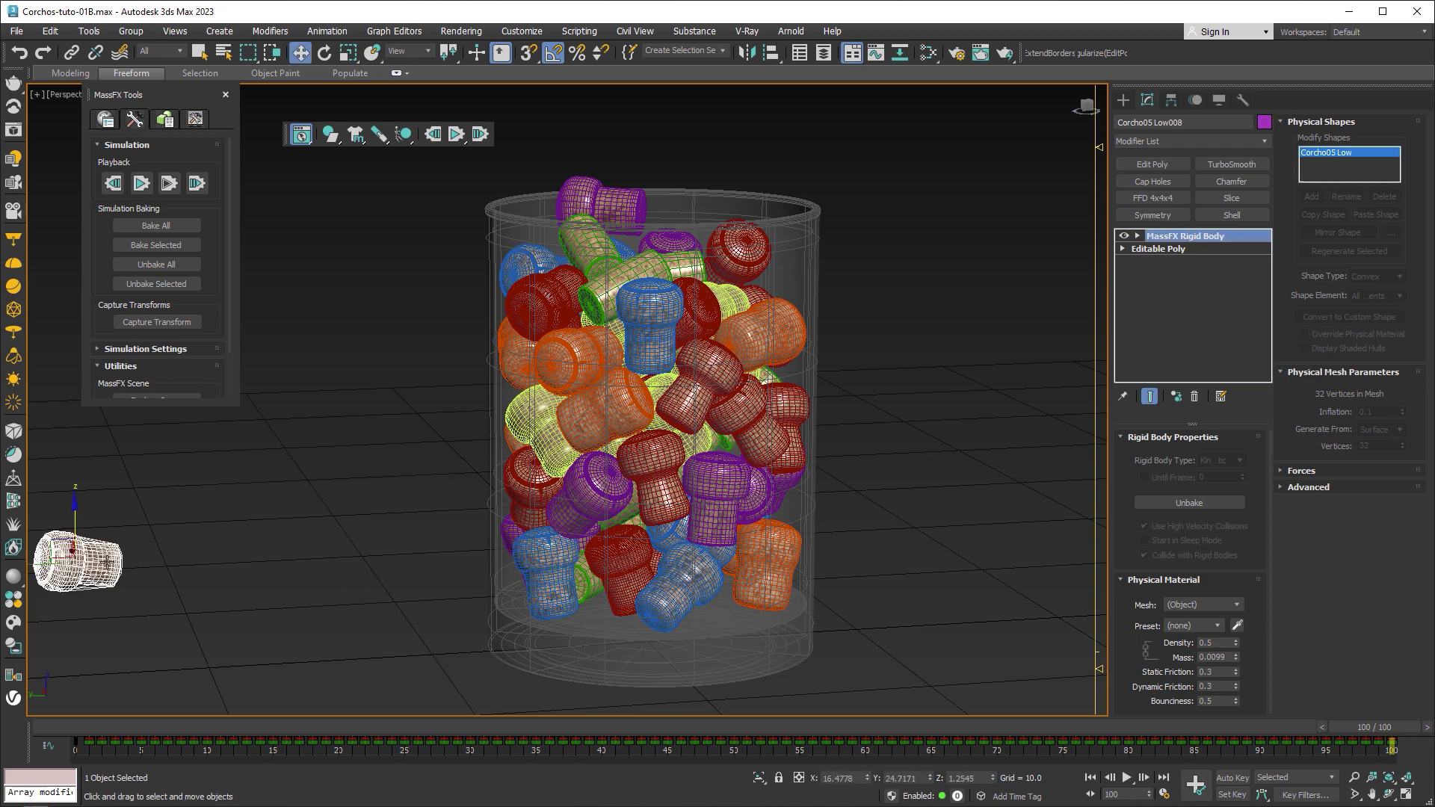
key(Delete)
Select the jar's corks, excluding the glass, and delete their animation keys
drag(460, 180, 836, 473)
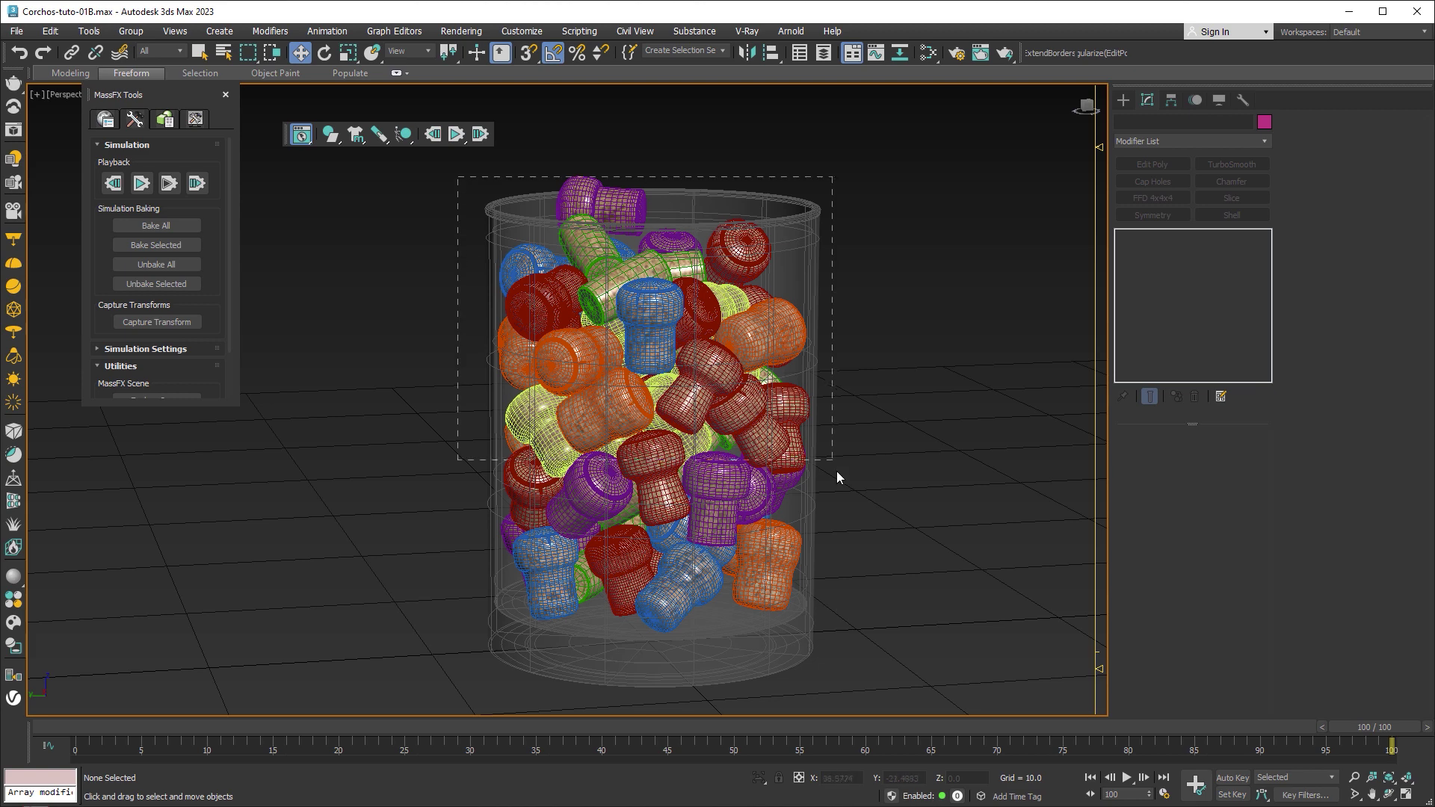
drag(852, 610, 853, 610)
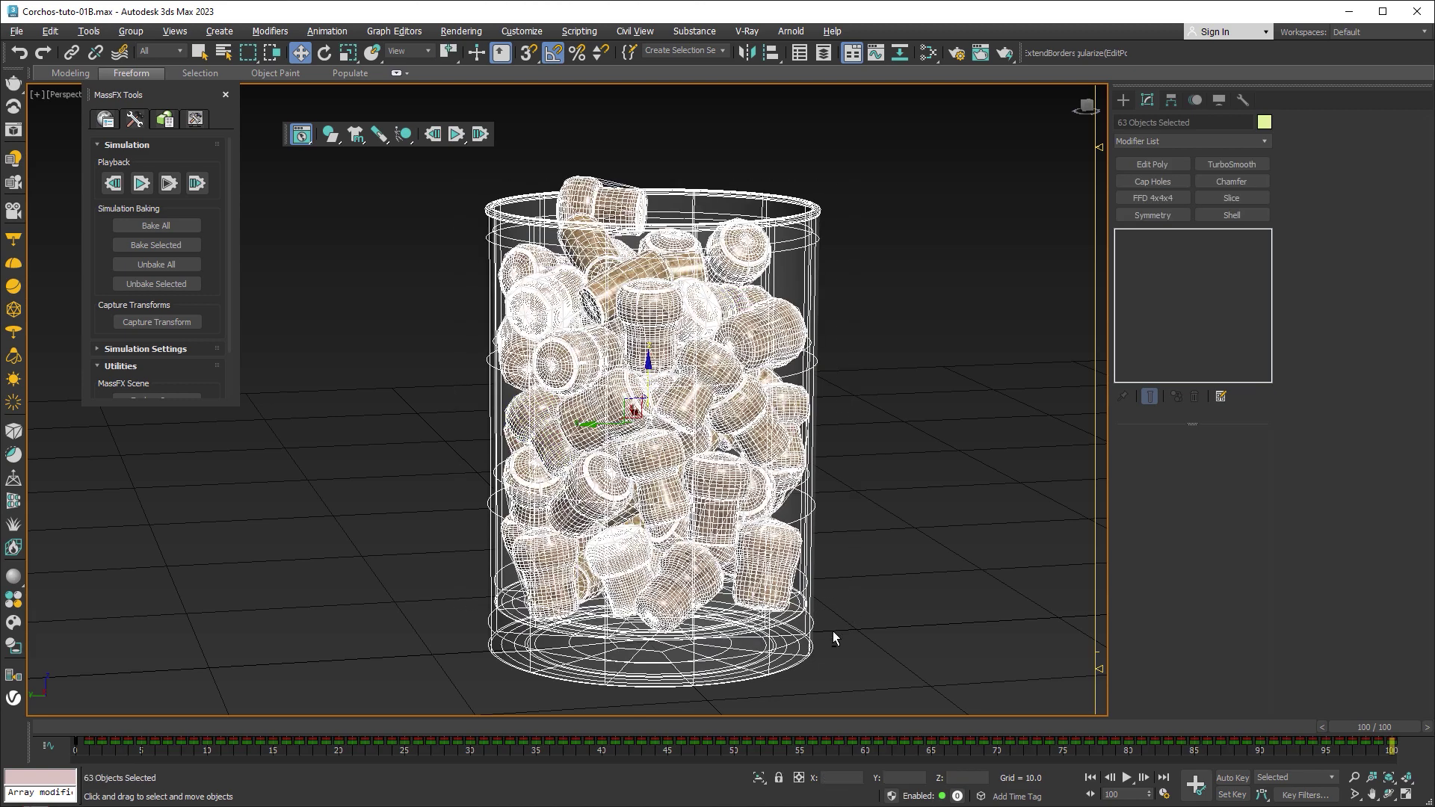
alt+drag(800, 666, 800, 665)
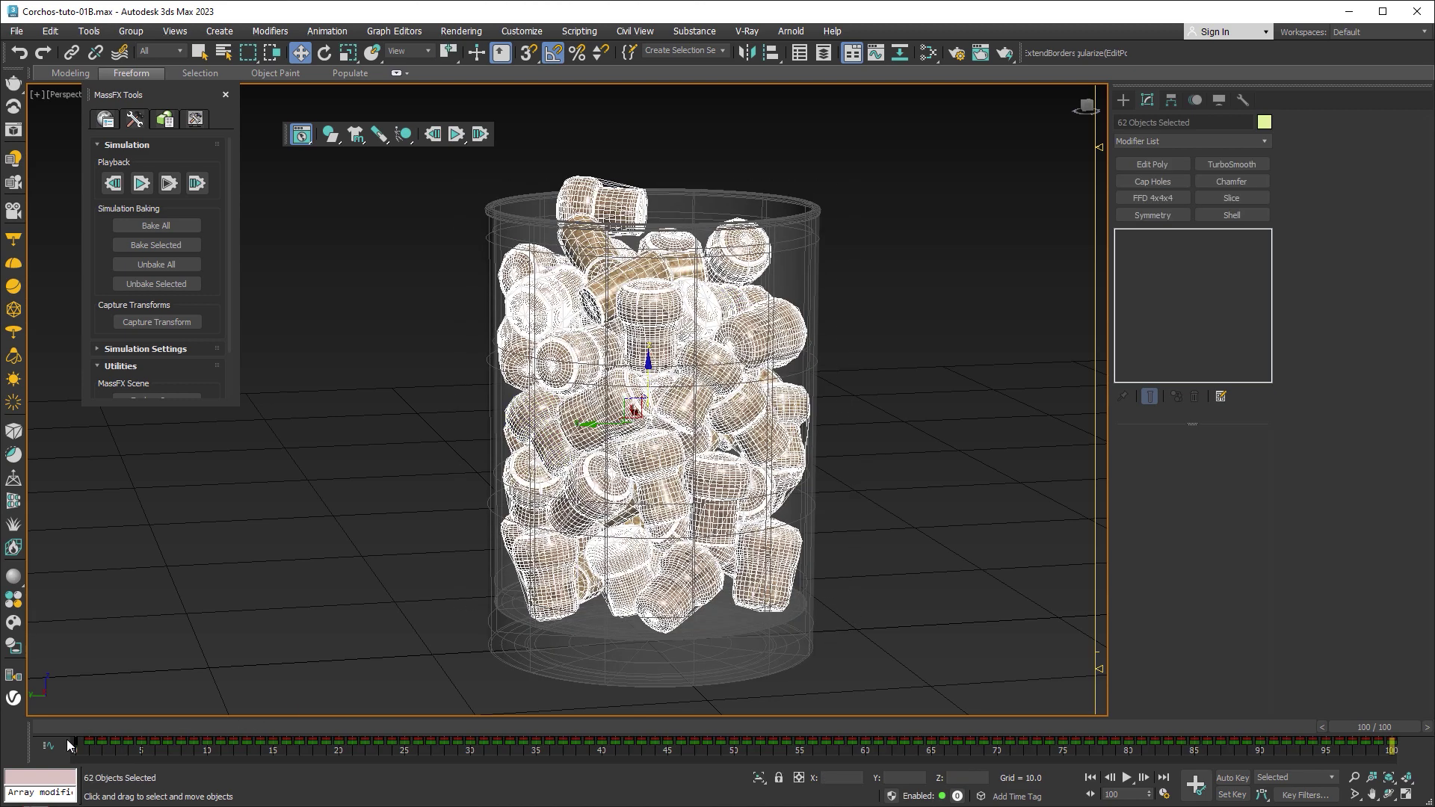
drag(69, 748, 1403, 766)
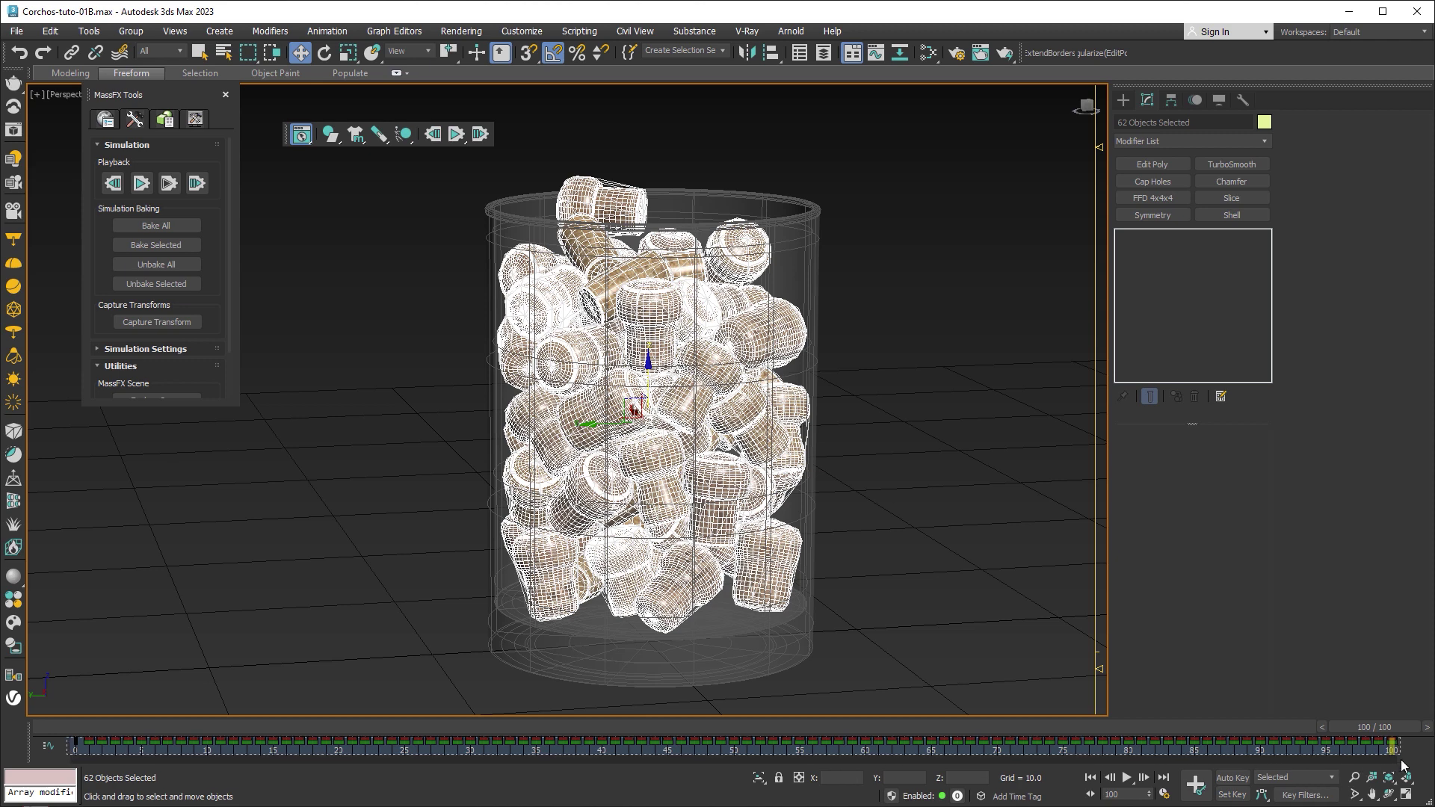
key(Delete)
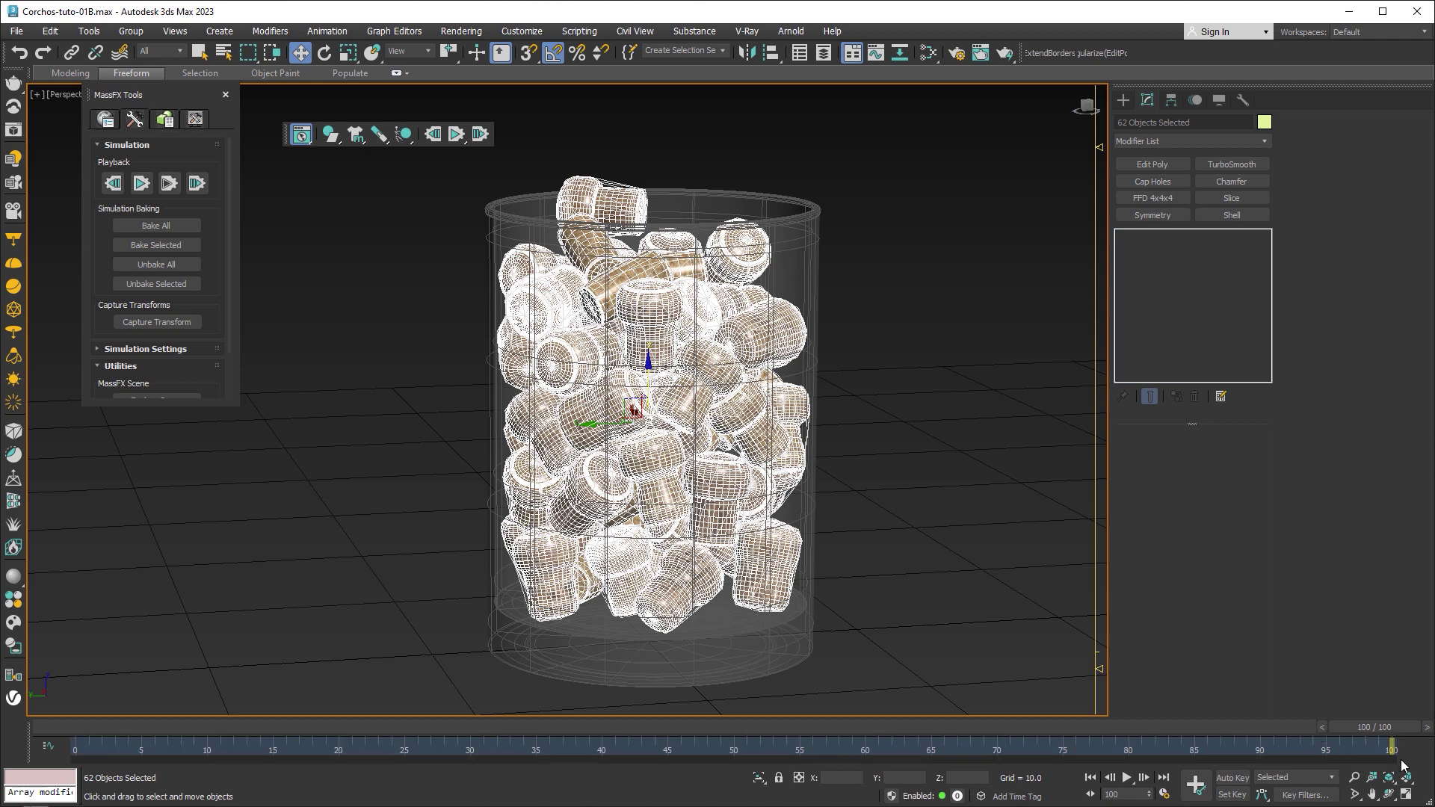
drag(1392, 729, 48, 697)
Return to frame 0 and delete the glass jar's MassFX Rigid Body modifier
click(320, 533)
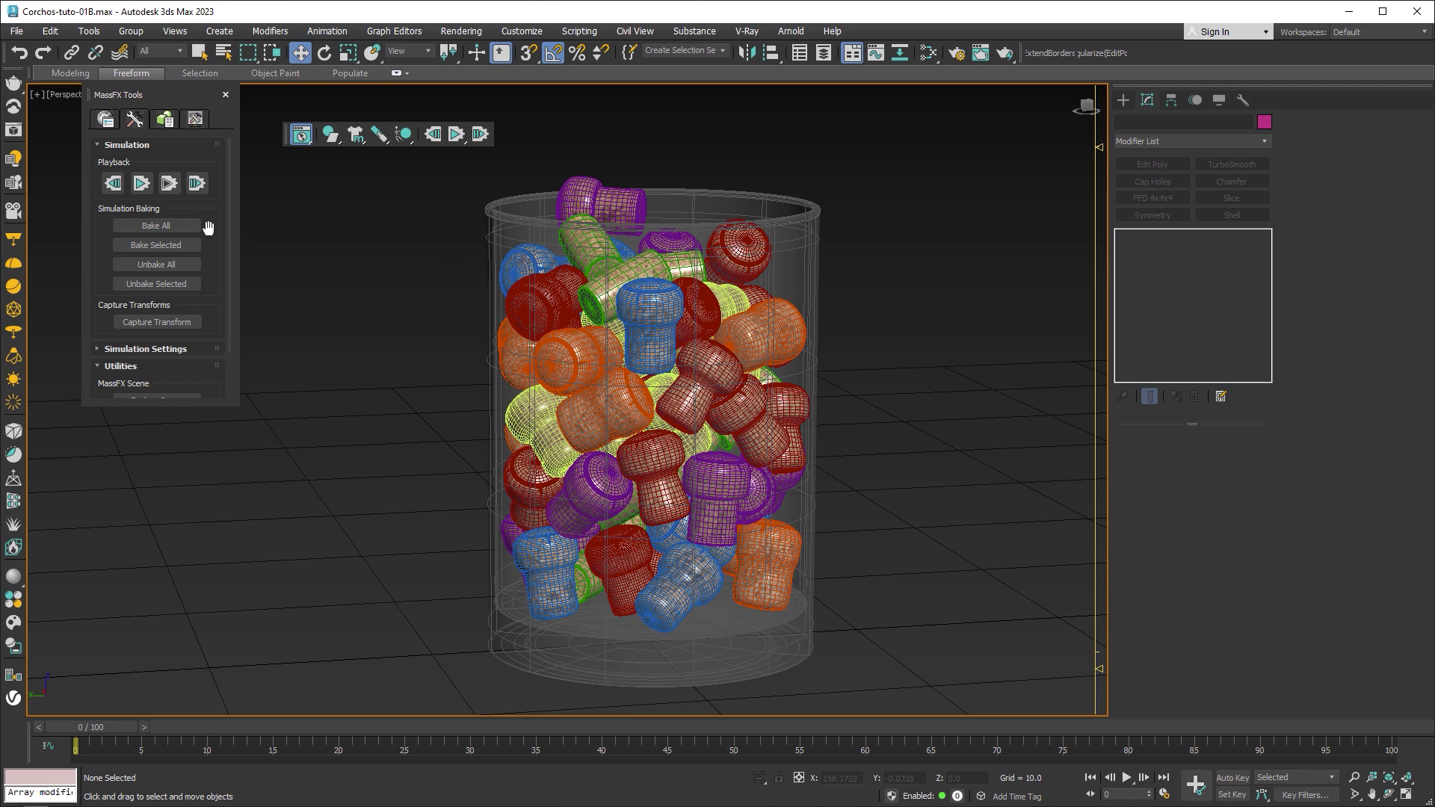
click(491, 217)
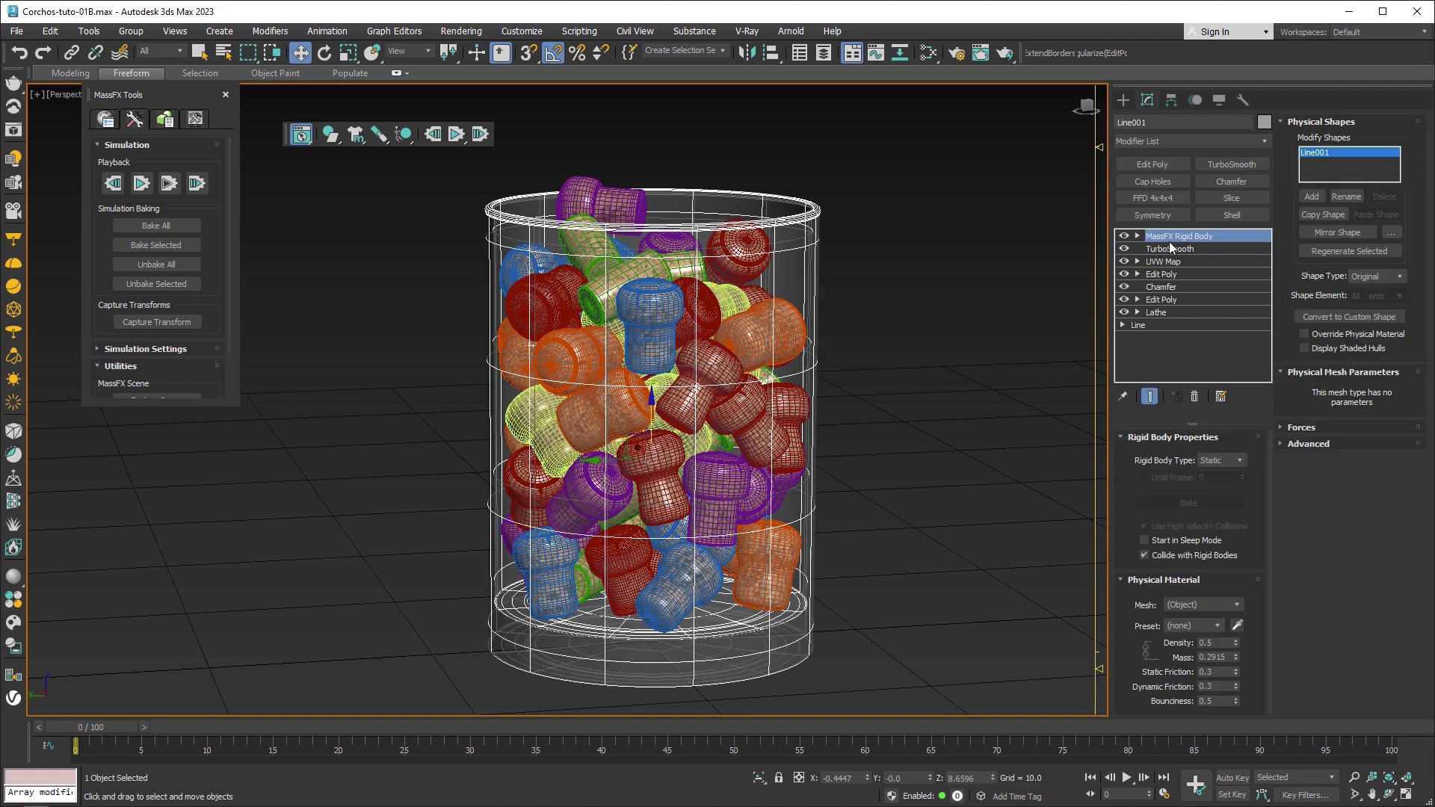
click(1195, 396)
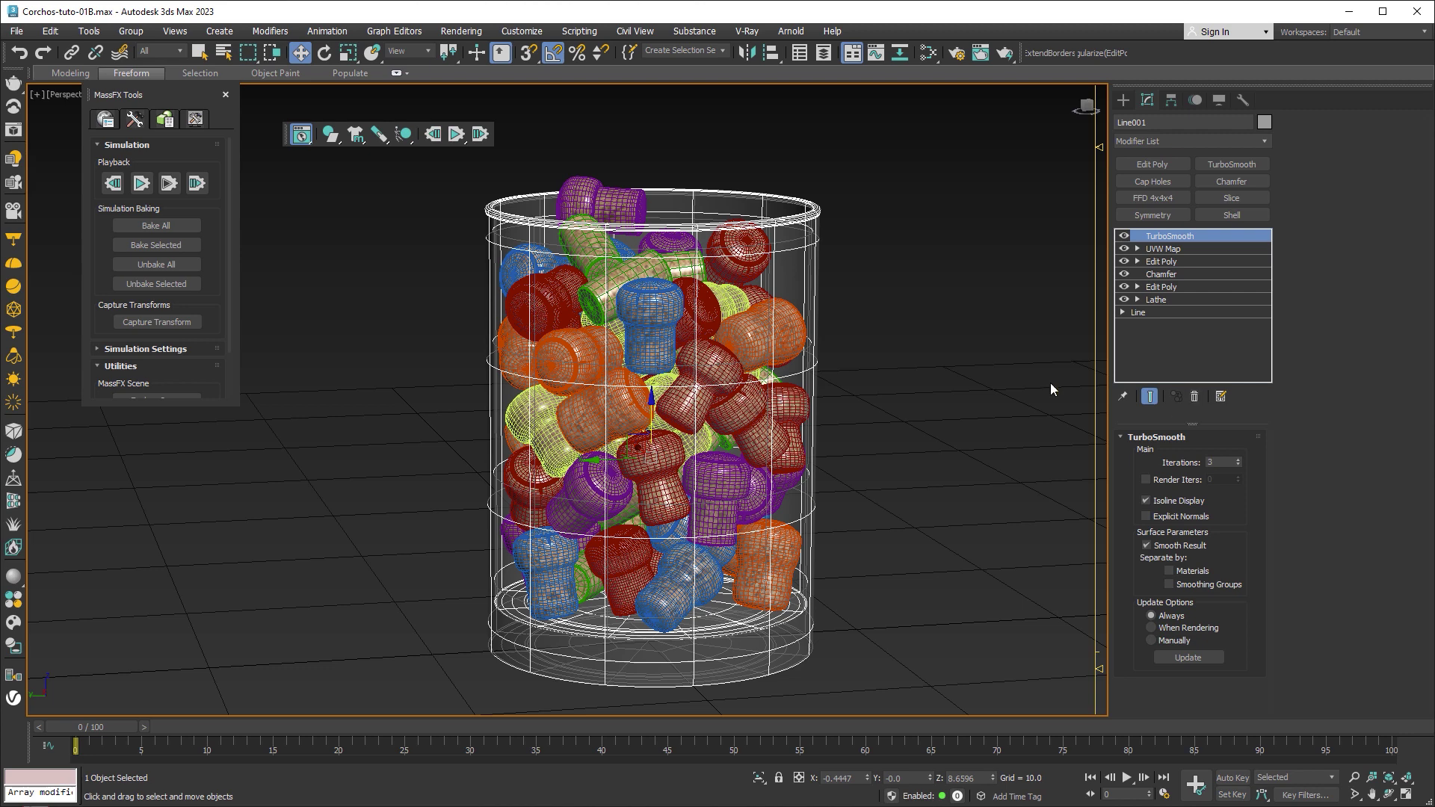
Select all 62 corks without the jar and convert them to Editable Poly
drag(880, 174, 420, 621)
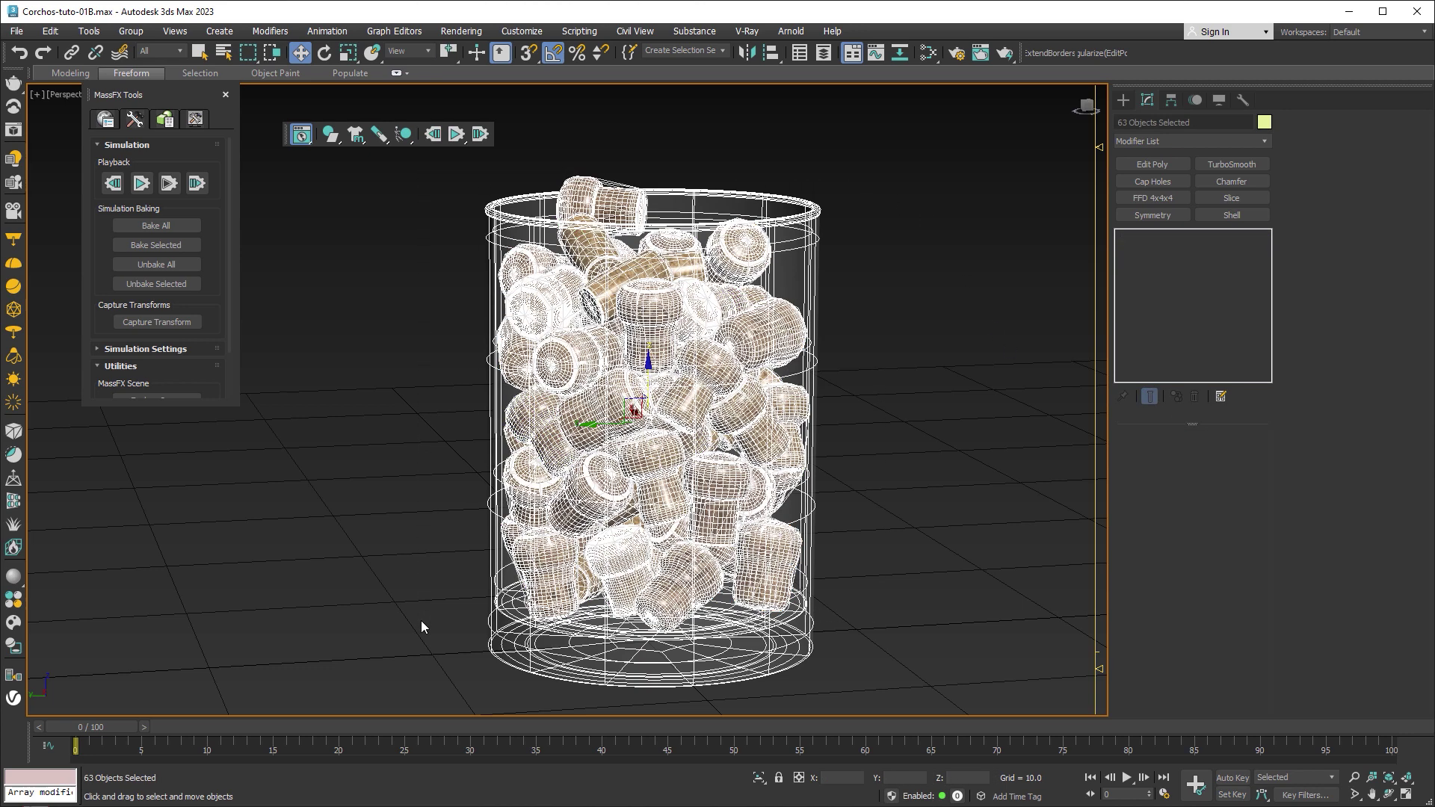
alt+click(507, 642)
right_click(736, 433)
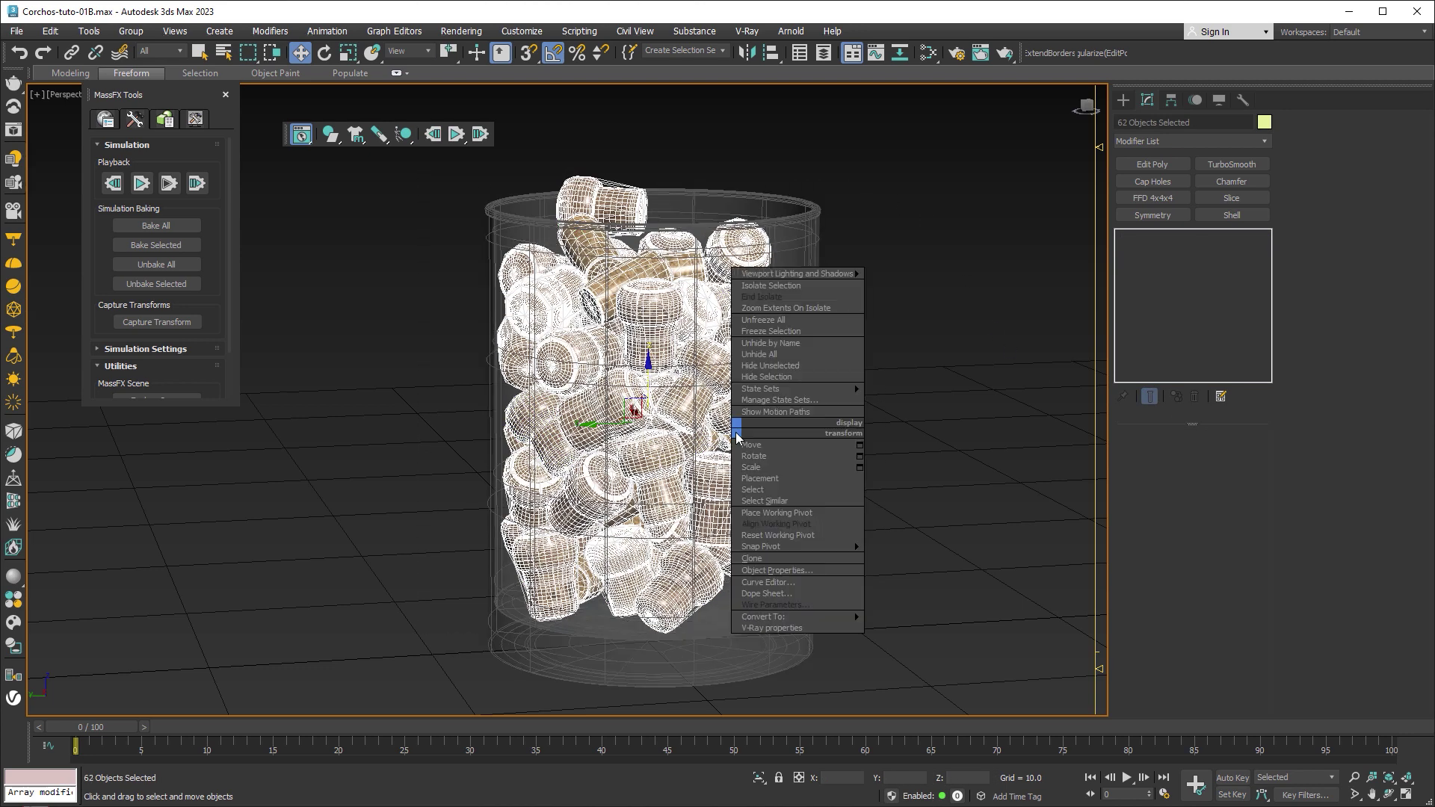
mouse_move(785, 617)
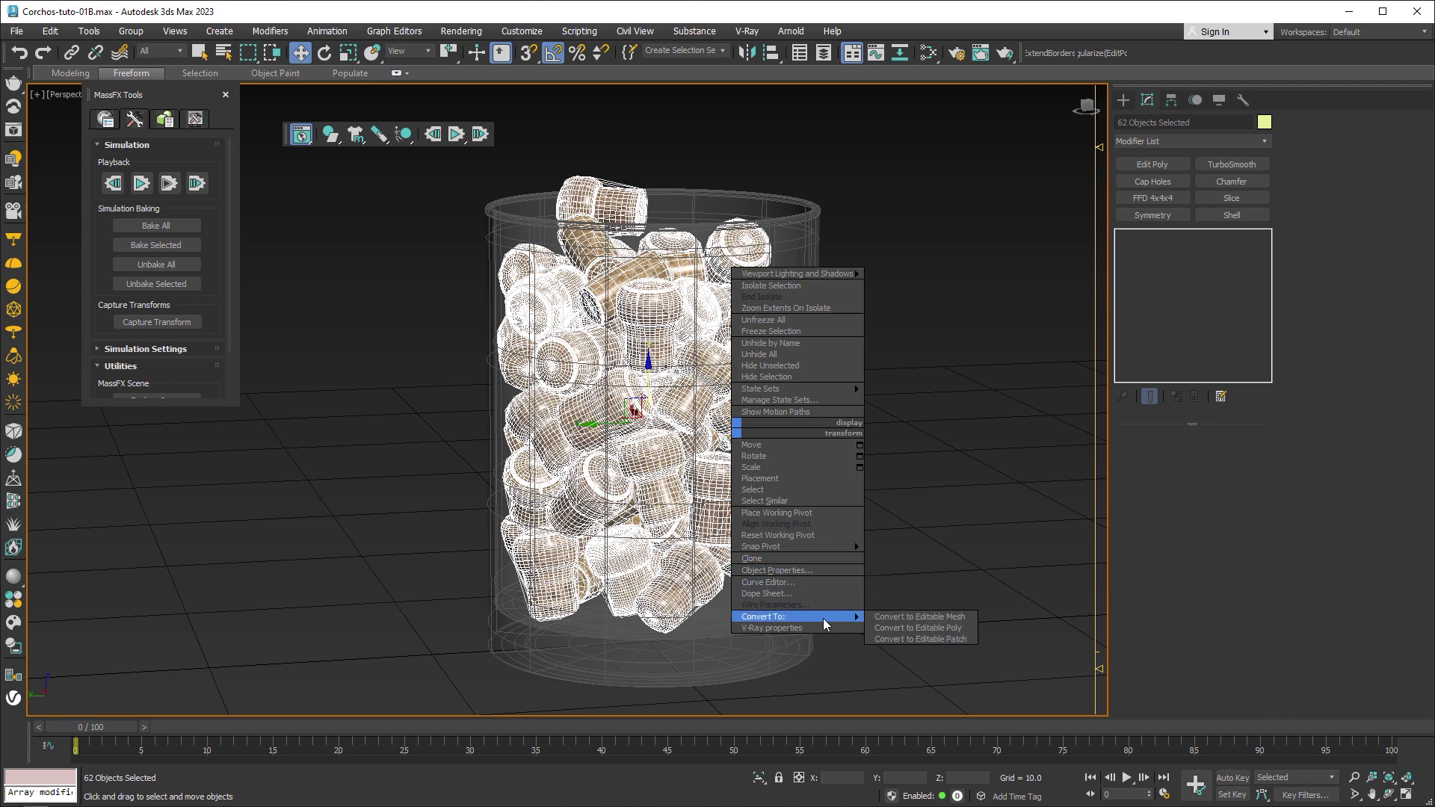
click(940, 635)
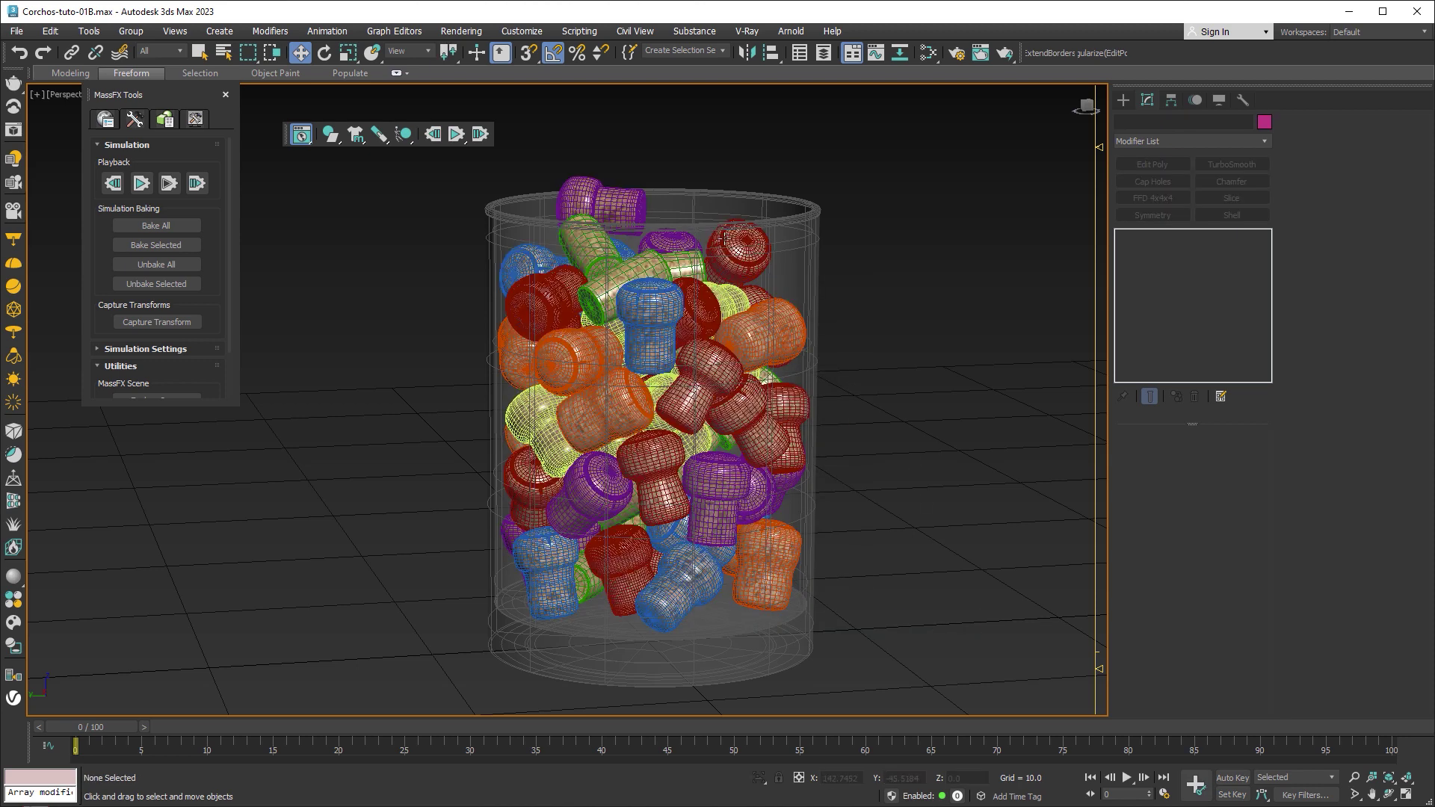
click(926, 264)
mouse_move(841, 316)
alt+middle_down()
mouse_move(803, 378)
mouse_move(845, 292)
mouse_move(927, 280)
mouse_move(865, 345)
mouse_move(871, 326)
mouse_move(890, 359)
alt+middle_up()
scroll(558, 199, up, 5)
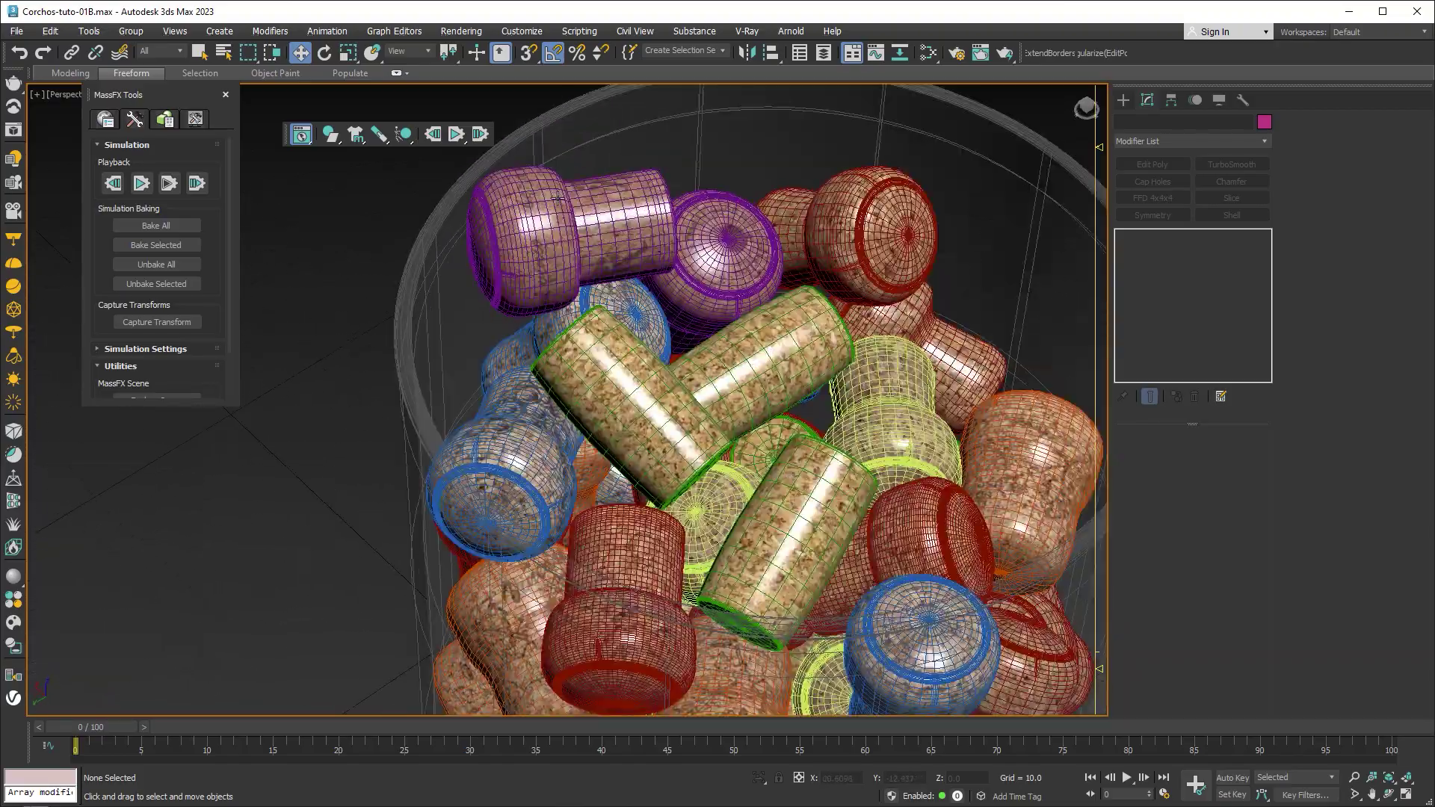
click(523, 441)
mouse_move(523, 441)
alt+middle_down()
mouse_move(535, 506)
mouse_move(502, 413)
mouse_move(517, 379)
mouse_move(516, 463)
alt+middle_up()
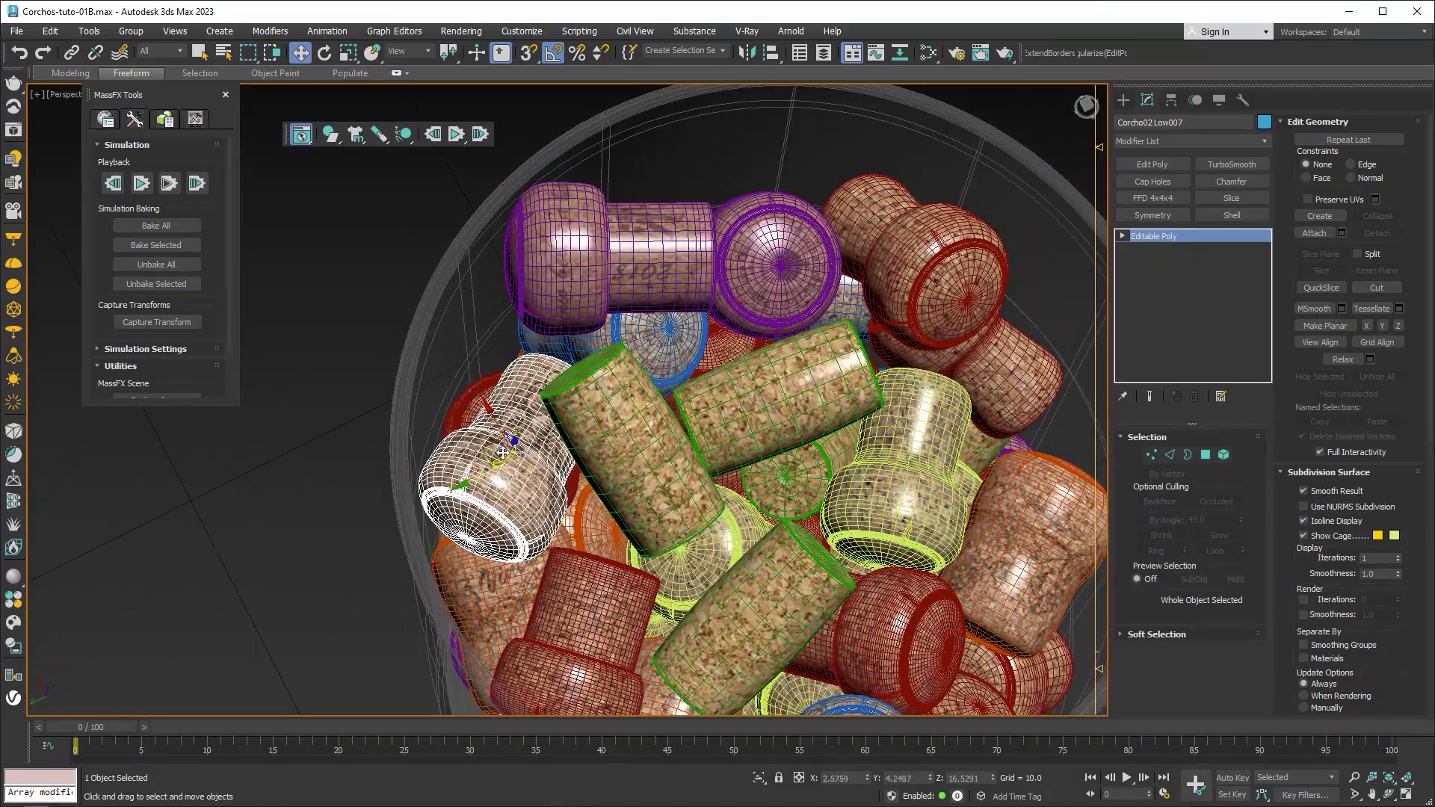
alt+middle_drag(657, 536, 672, 479)
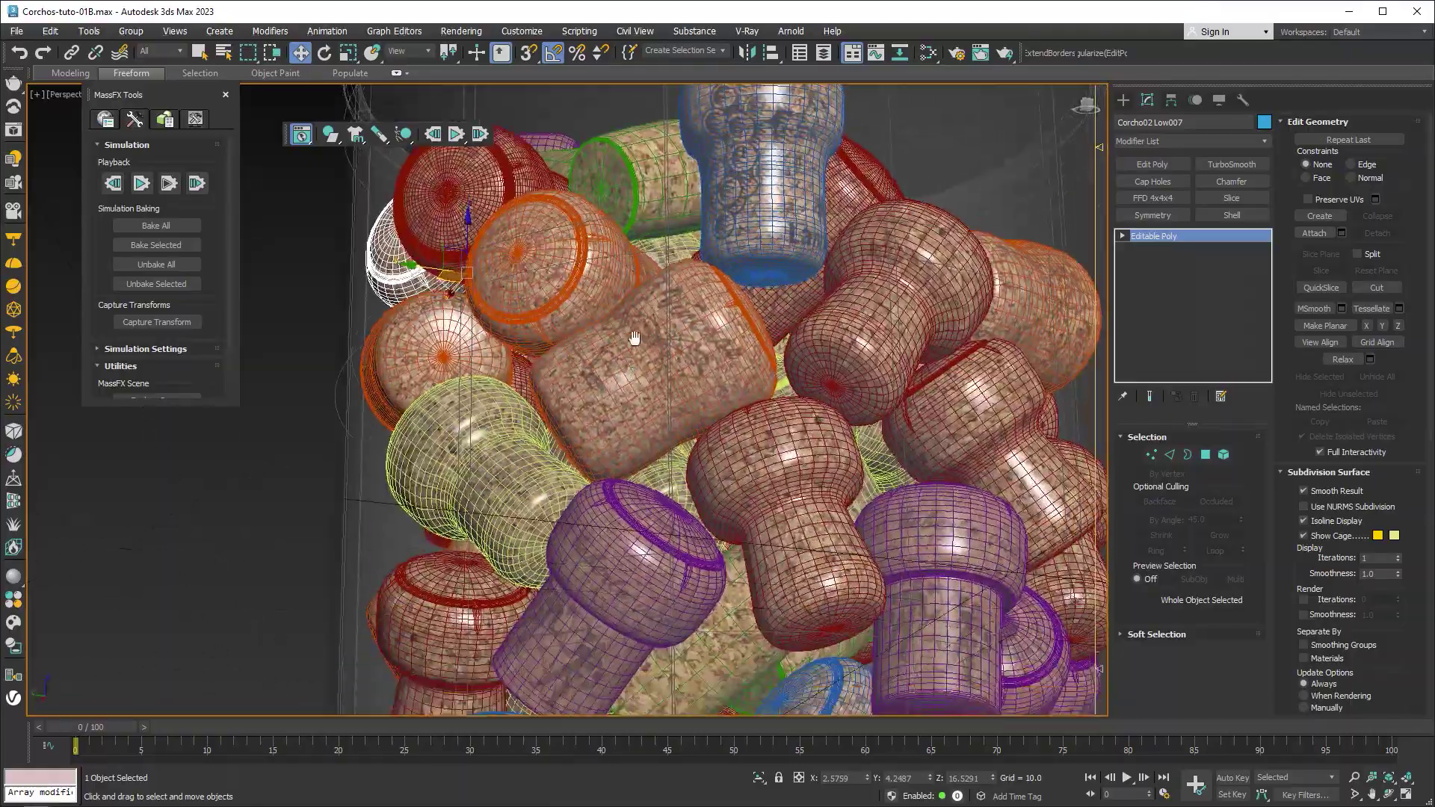
scroll(673, 479, up, 3)
scroll(592, 336, down, 3)
mouse_move(593, 336)
alt+middle_down()
mouse_move(625, 453)
mouse_move(607, 450)
alt+middle_up()
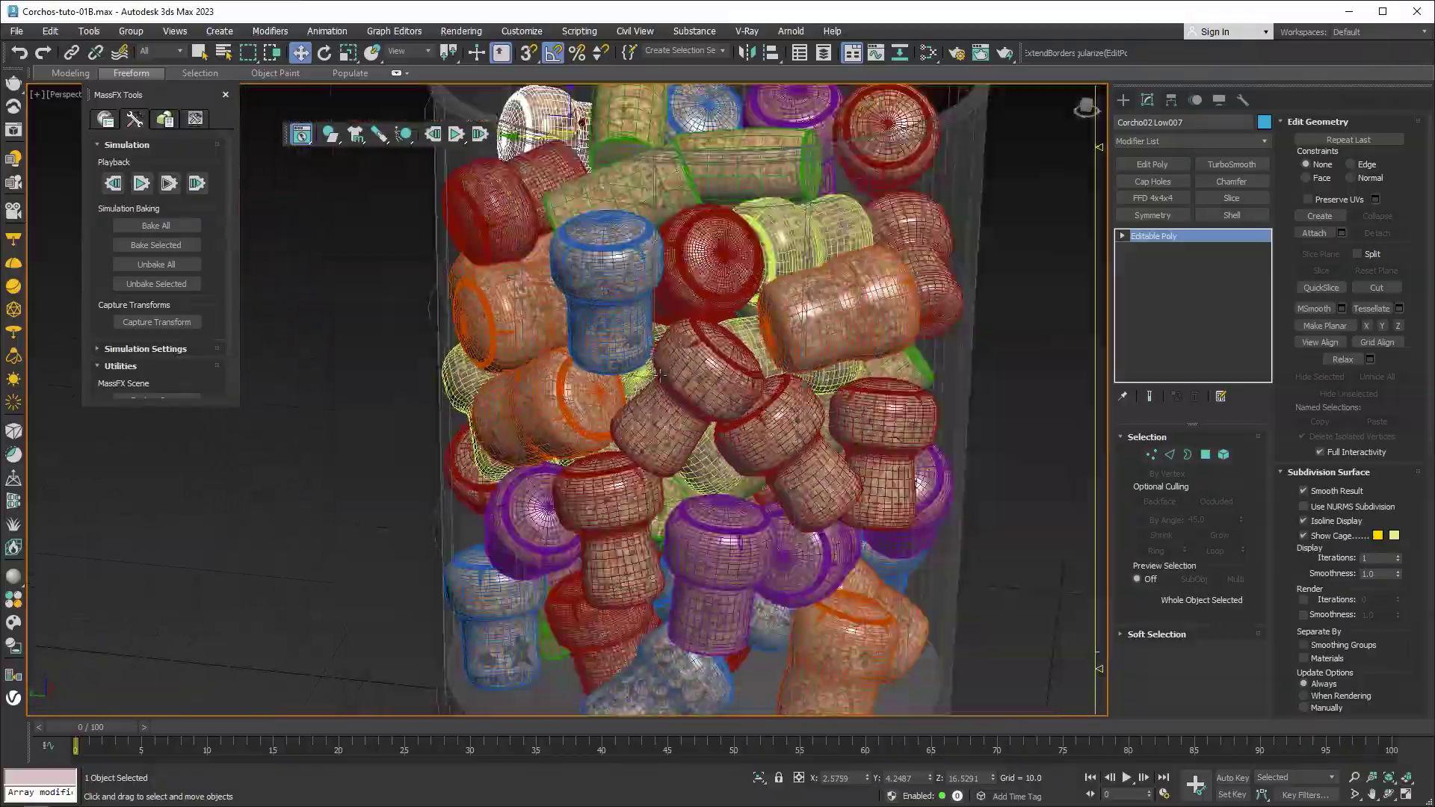
mouse_move(661, 376)
alt+middle_down()
mouse_move(613, 356)
mouse_move(828, 390)
mouse_move(905, 382)
mouse_move(855, 381)
alt+middle_up()
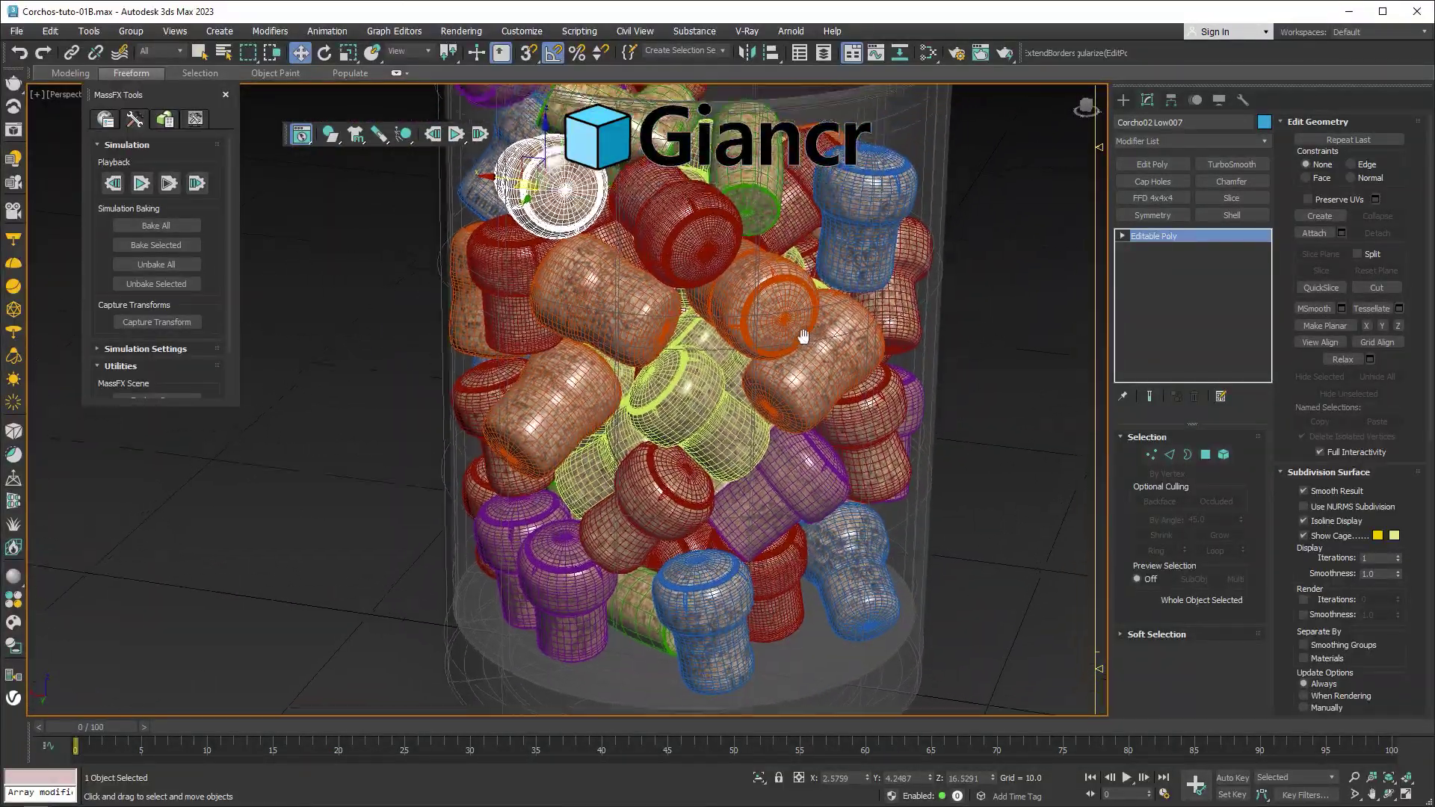
scroll(797, 341, down, 4)
click(922, 334)
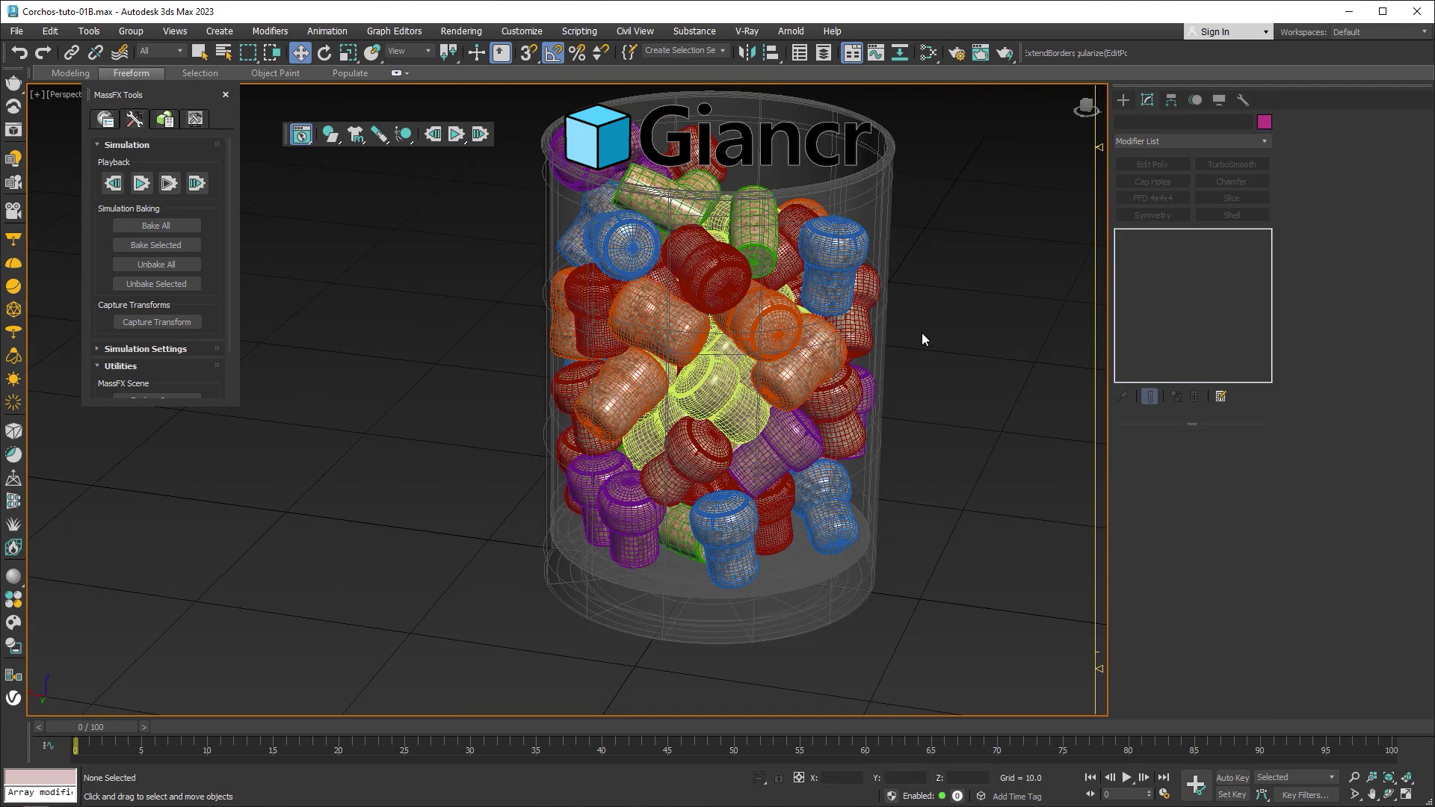
Close the MassFX Tools window and uncheck the MassFX Toolbar
click(225, 94)
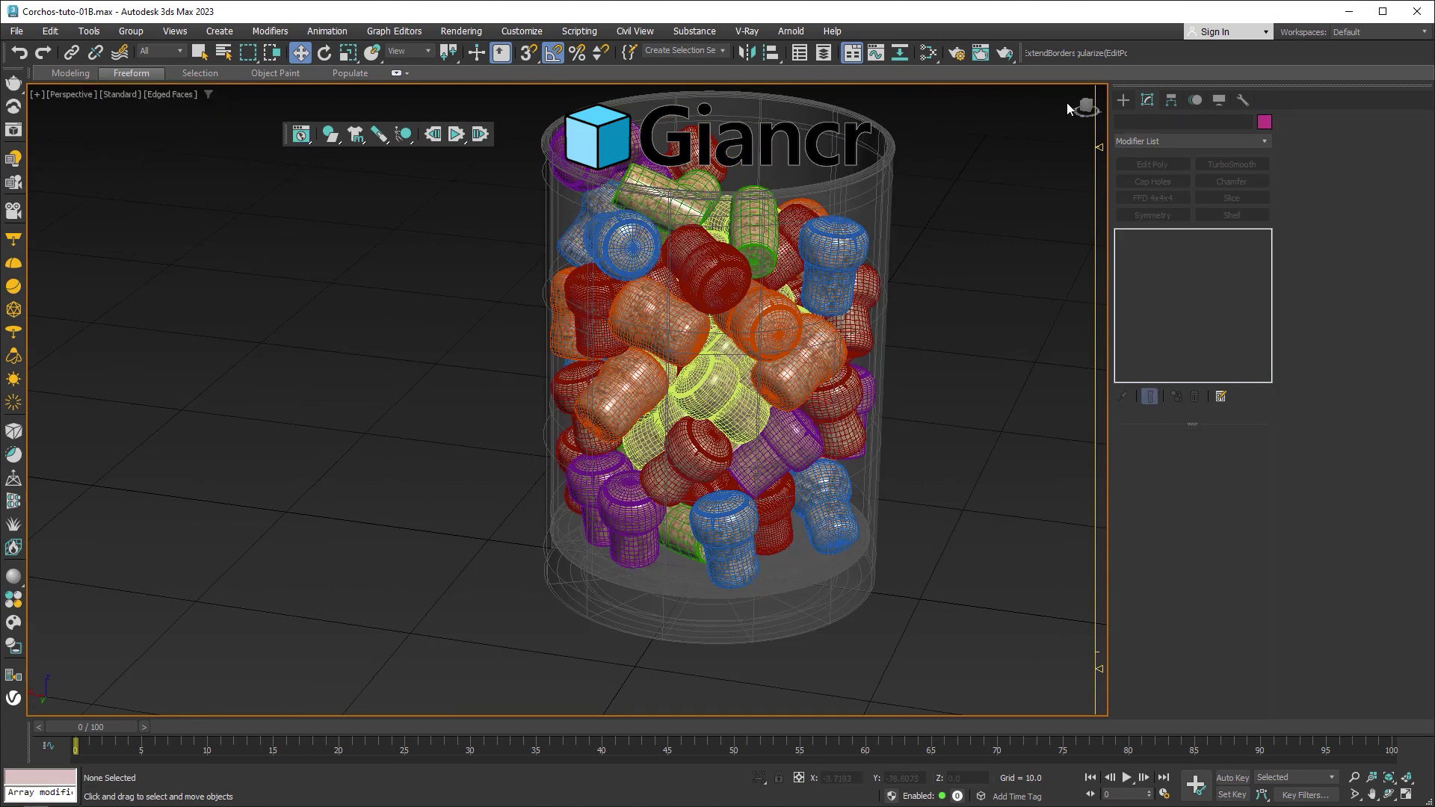
right_click(1155, 57)
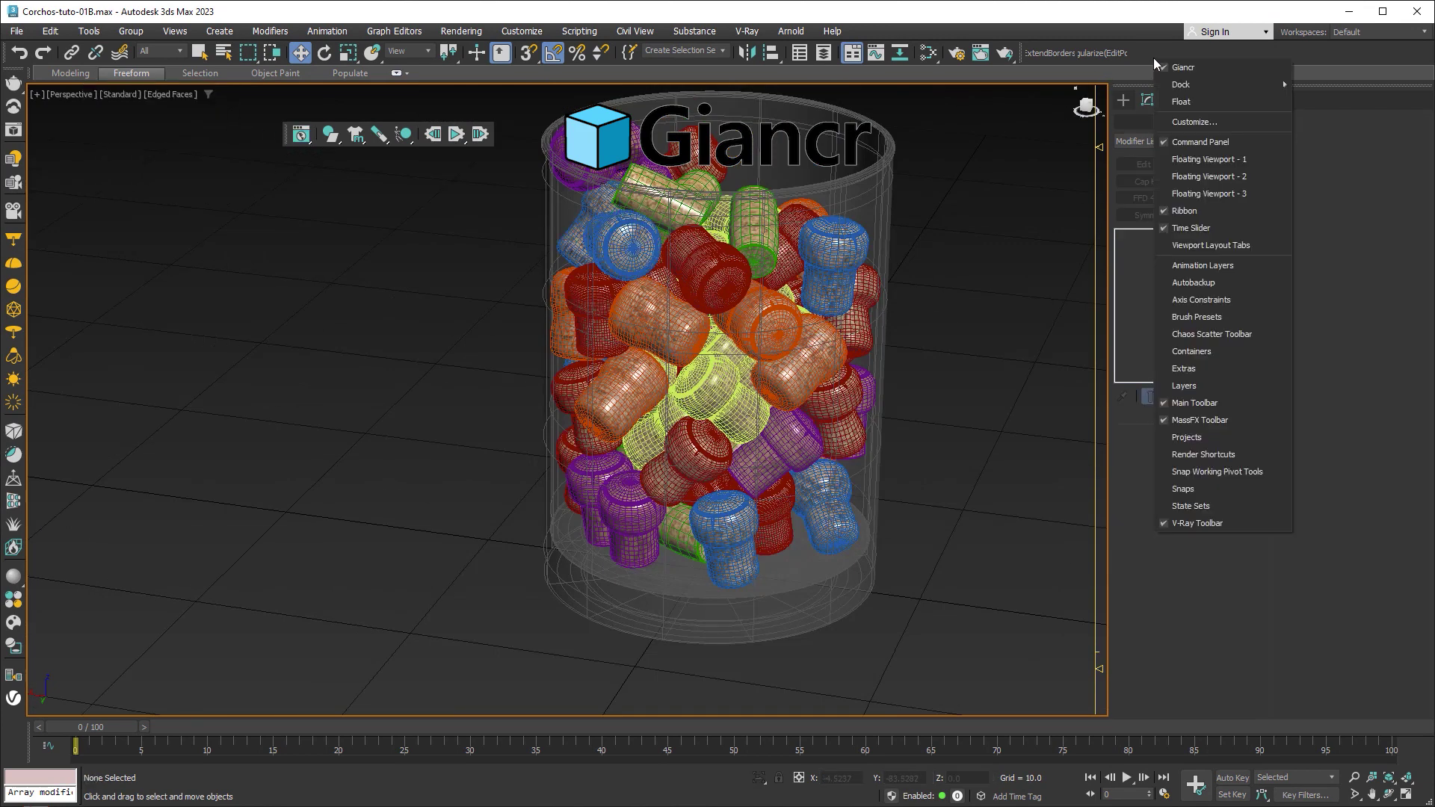
click(1226, 421)
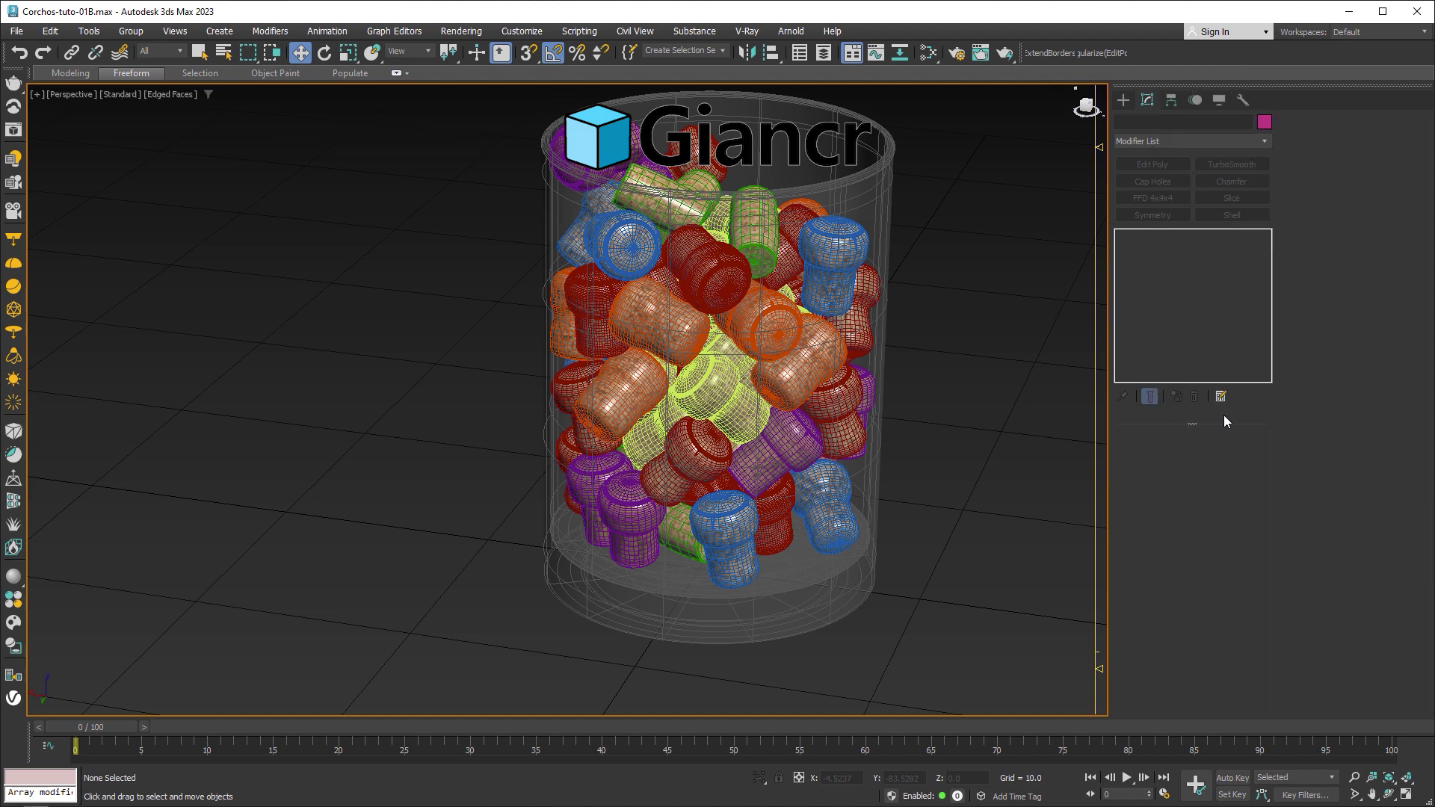